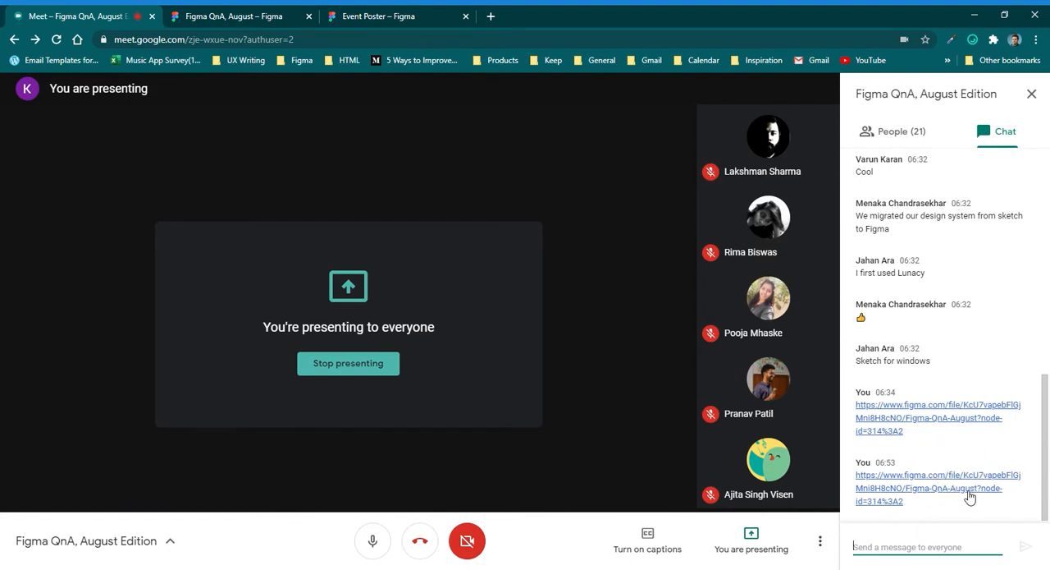
Switch to the Figma QnA, August file and close its share dialog.
click(402, 13)
click(246, 16)
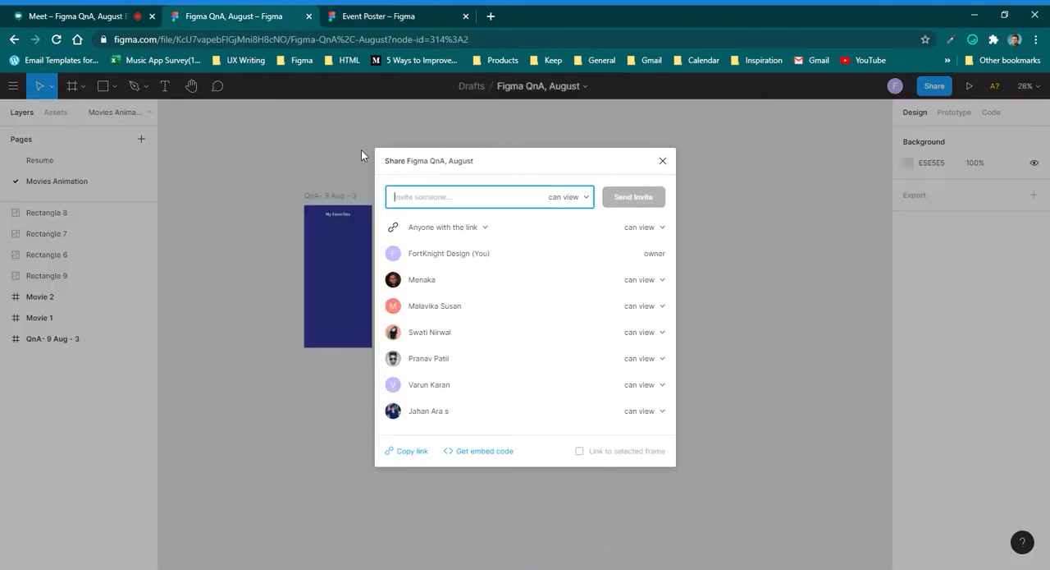
click(489, 129)
click(586, 88)
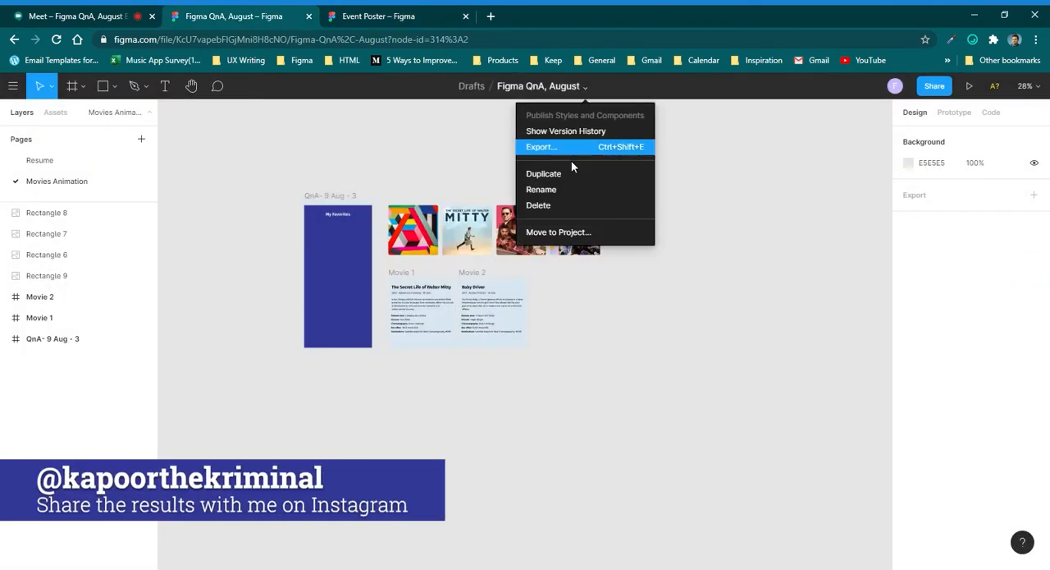
click(625, 209)
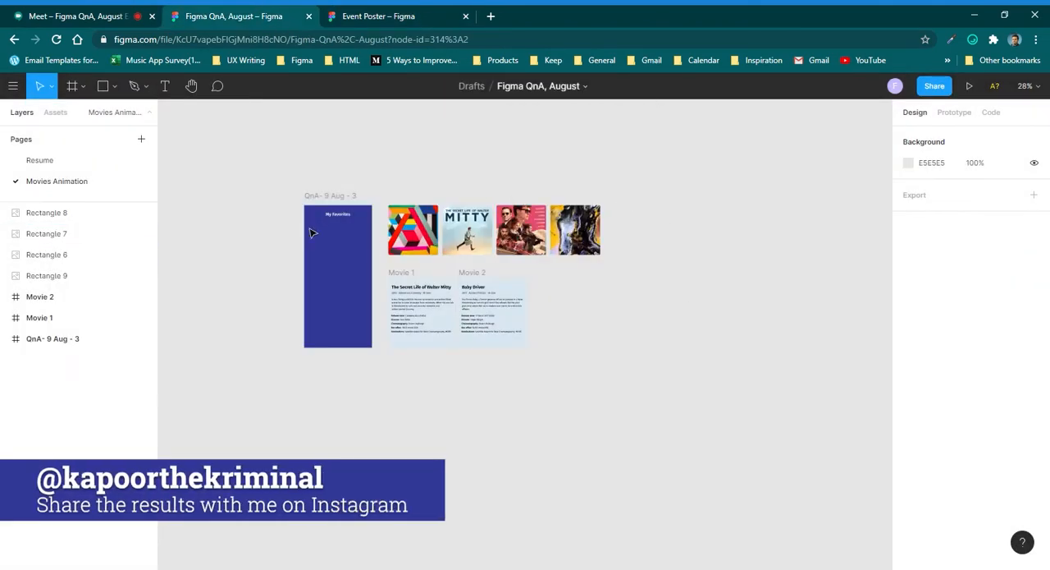
Examine the My Favorites phone frame, the four images and the two movie detail frames on the Movies Animation page.
scroll(324, 222, up, 3)
scroll(446, 253, down, 3)
scroll(361, 279, up, 4)
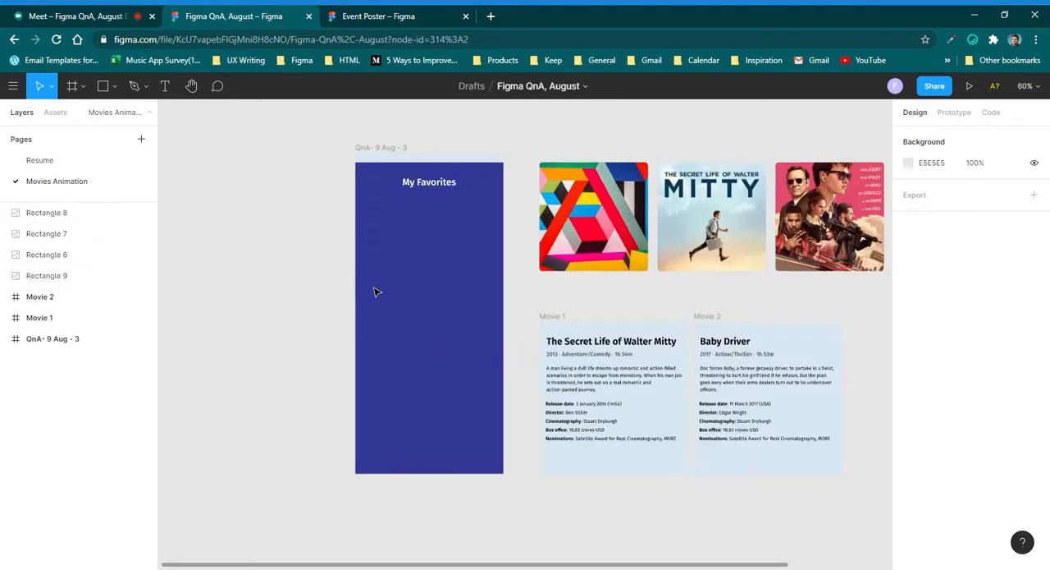
scroll(372, 295, down, 2)
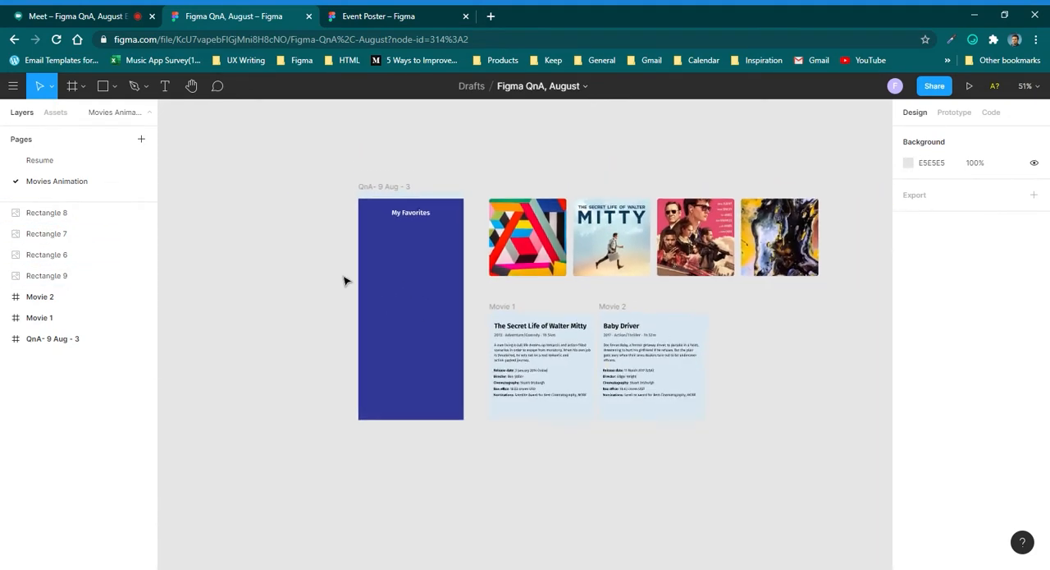
scroll(370, 286, down, 1)
click(397, 194)
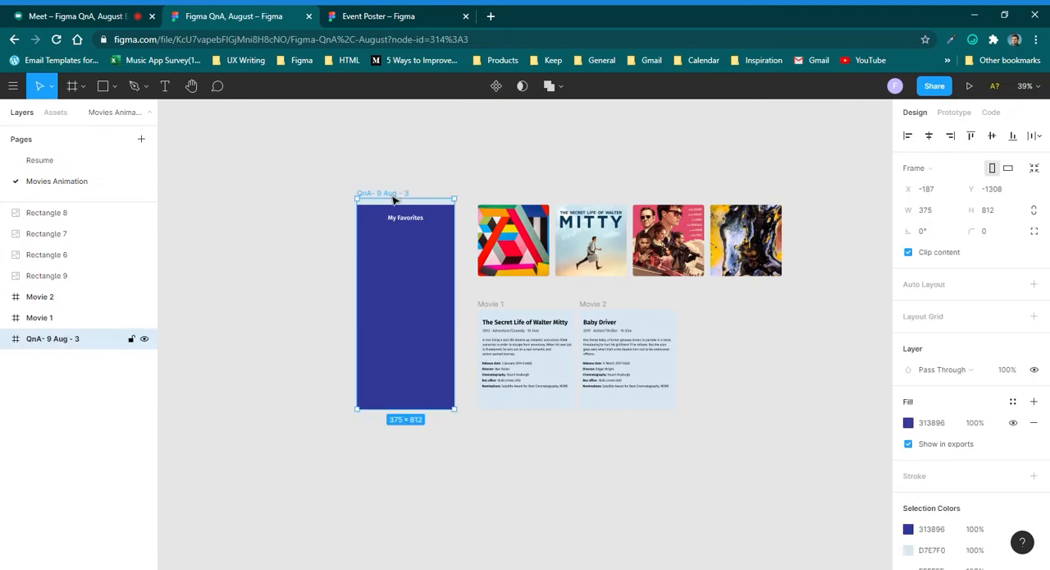
Switch to the Event Poster file and present its Page 16 prototype.
click(74, 16)
click(253, 22)
click(333, 16)
scroll(335, 332, down, 5)
drag(335, 332, 679, 342)
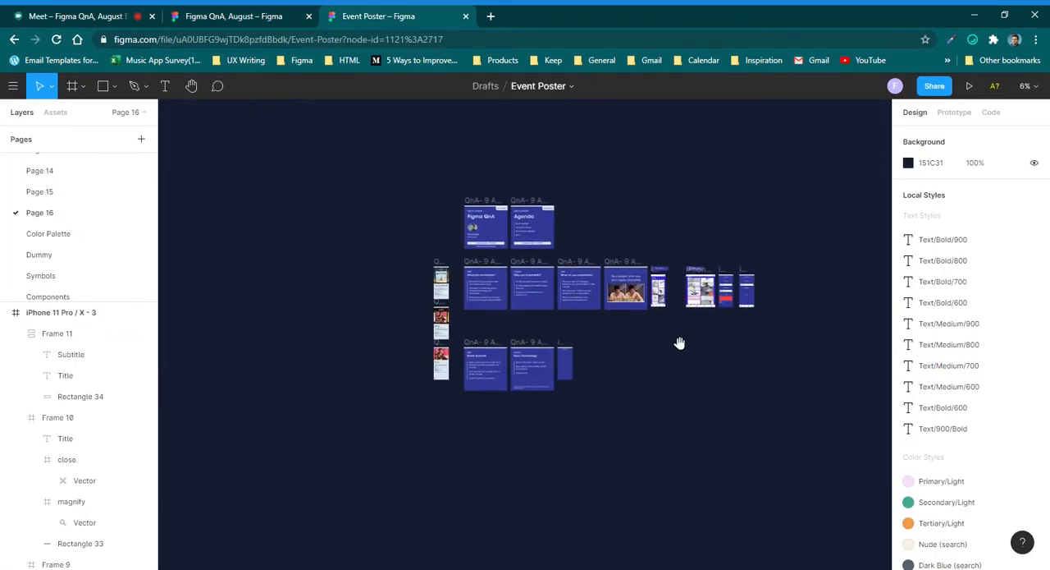
click(974, 82)
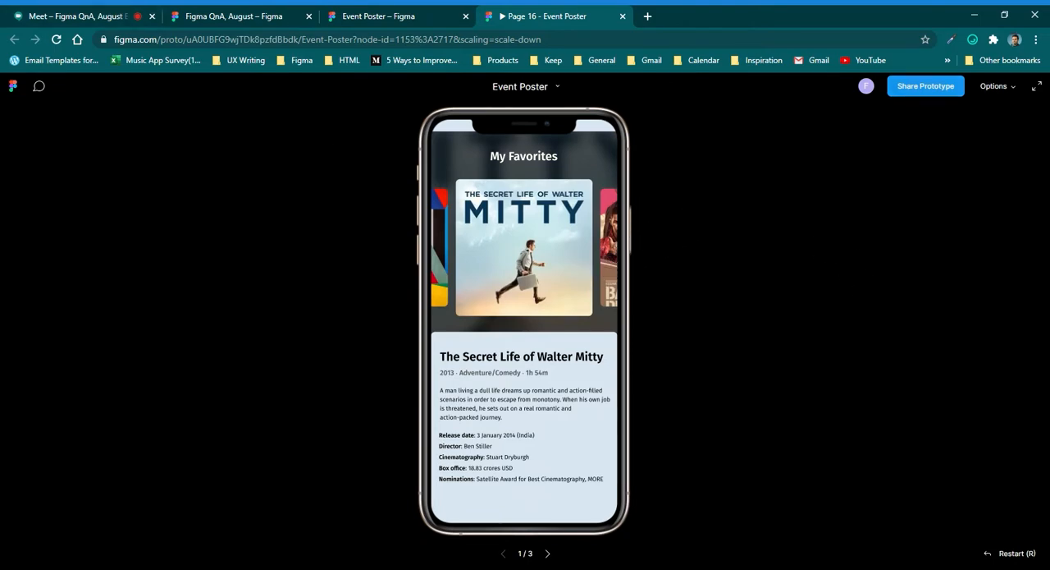
Test the prototype by swiping the poster carousel, expanding the Baby Driver details and going back to My Favorites.
drag(606, 270, 496, 308)
click(528, 380)
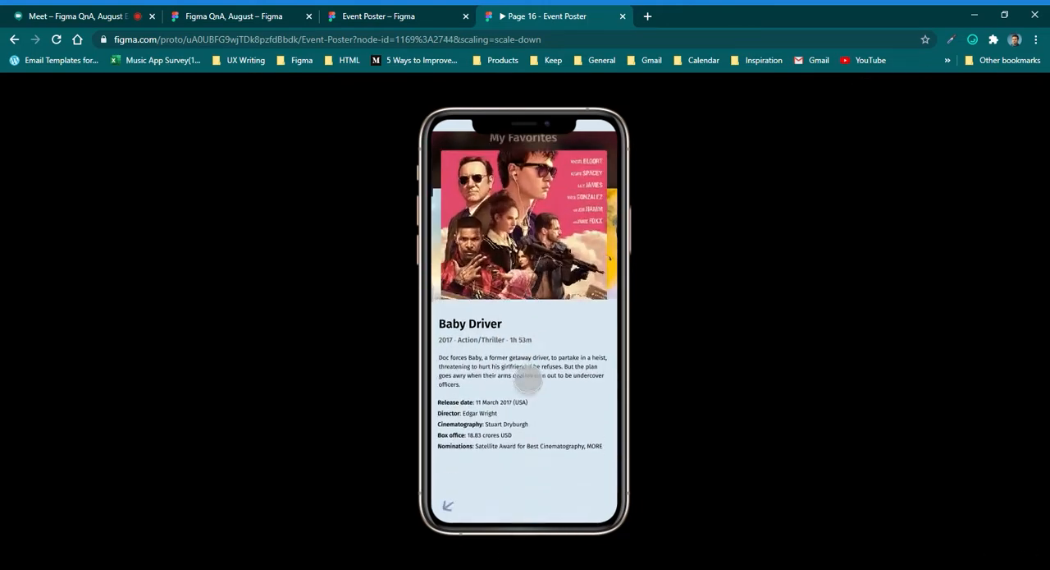
click(460, 504)
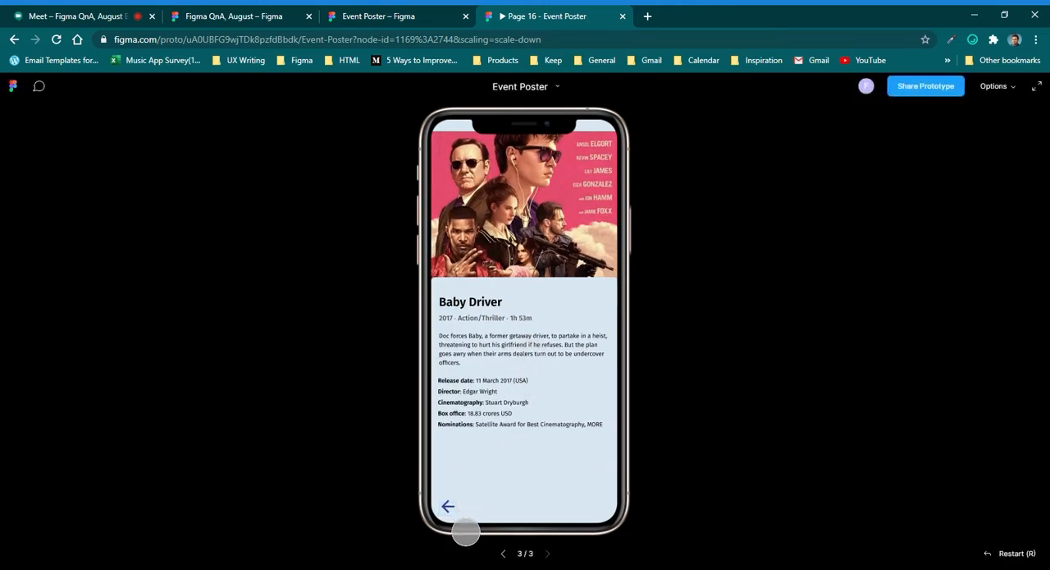
drag(447, 288, 624, 276)
click(527, 468)
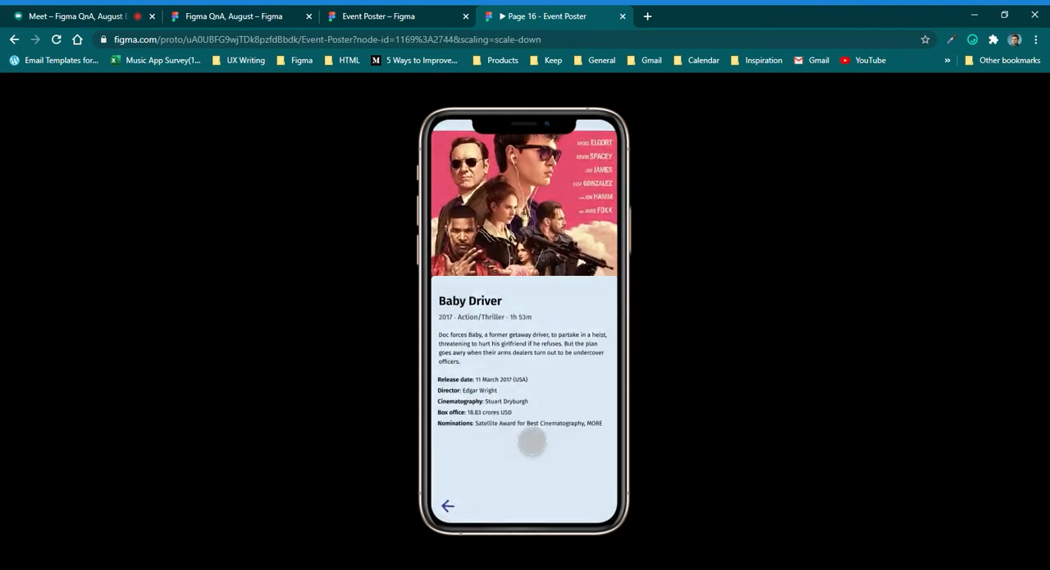
click(464, 525)
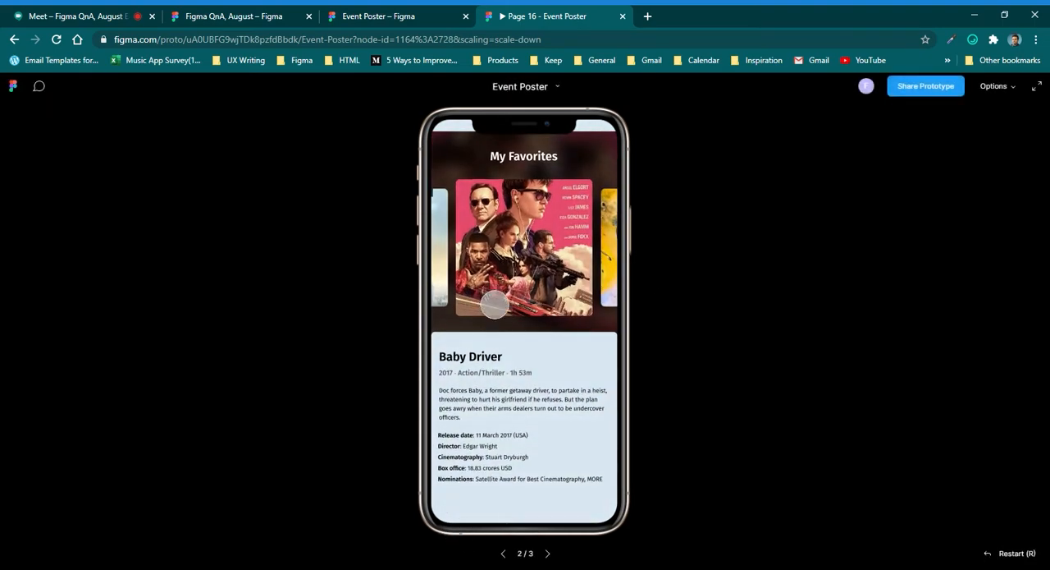
Return to the Figma QnA, August file and inspect the starter elements, selecting the Movie 1 frame.
click(377, 25)
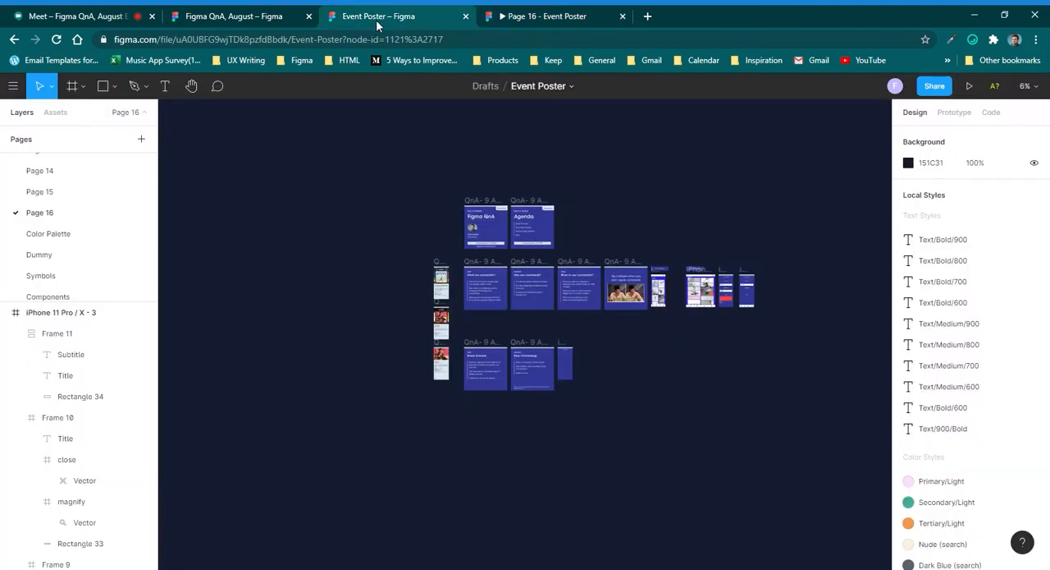
click(244, 10)
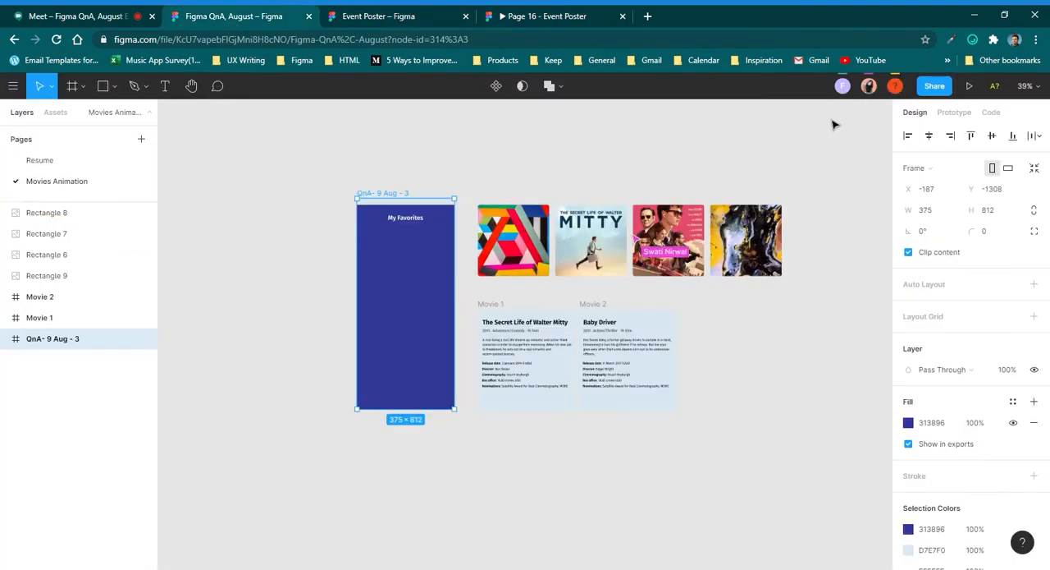
scroll(389, 248, up, 5)
scroll(389, 249, down, 6)
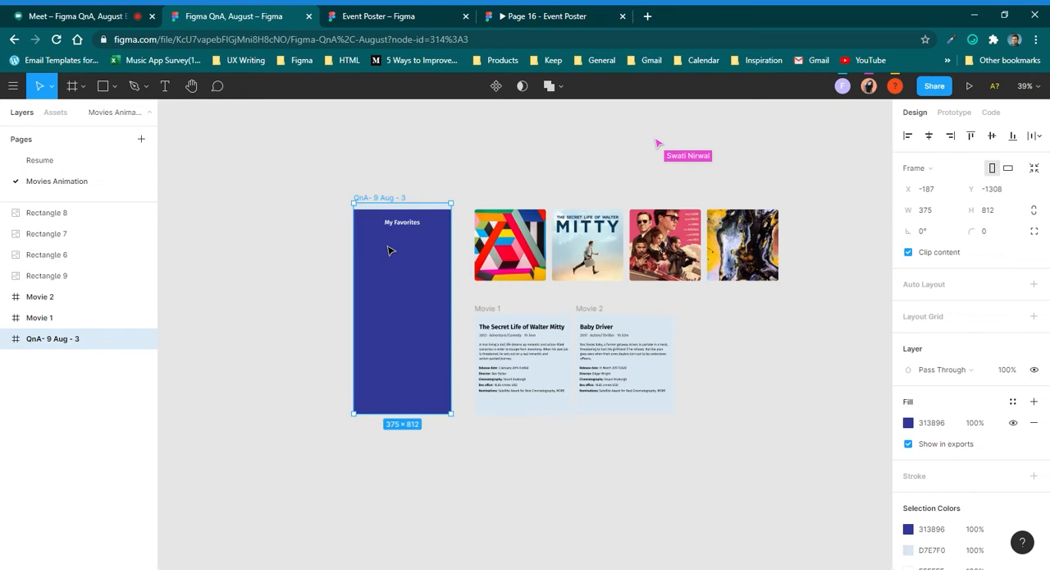
click(763, 188)
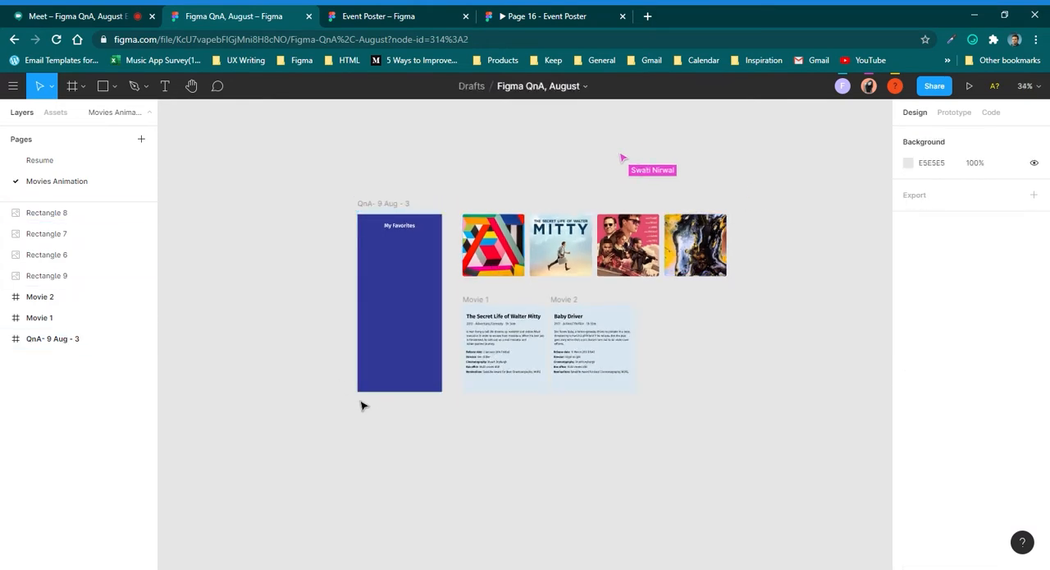
click(480, 306)
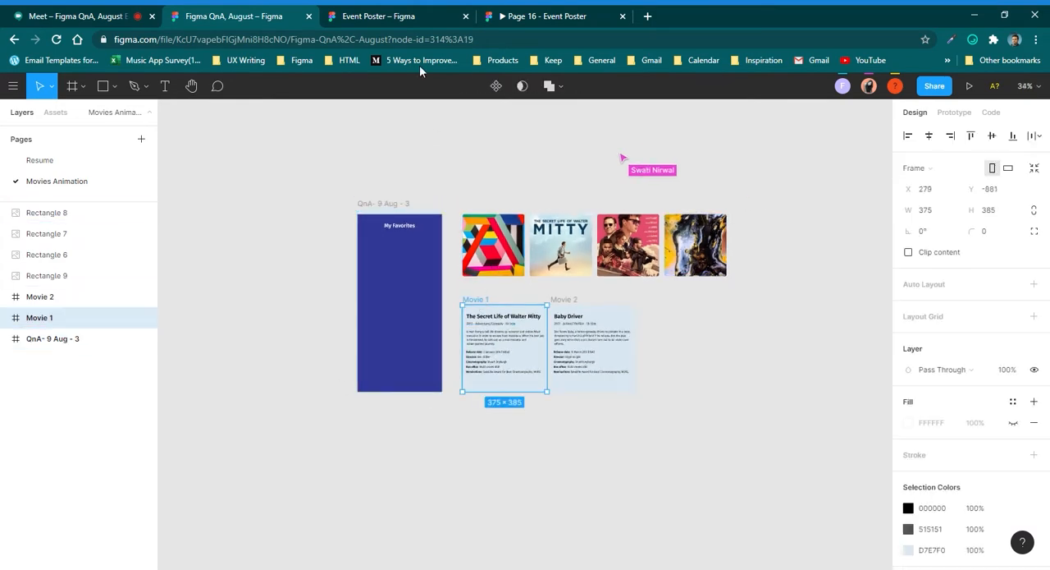
Examine the three finished movie screens in the Event Poster file, selecting frames QnA- 9 Aug - 3, 4 and 5 together.
click(432, 16)
click(528, 11)
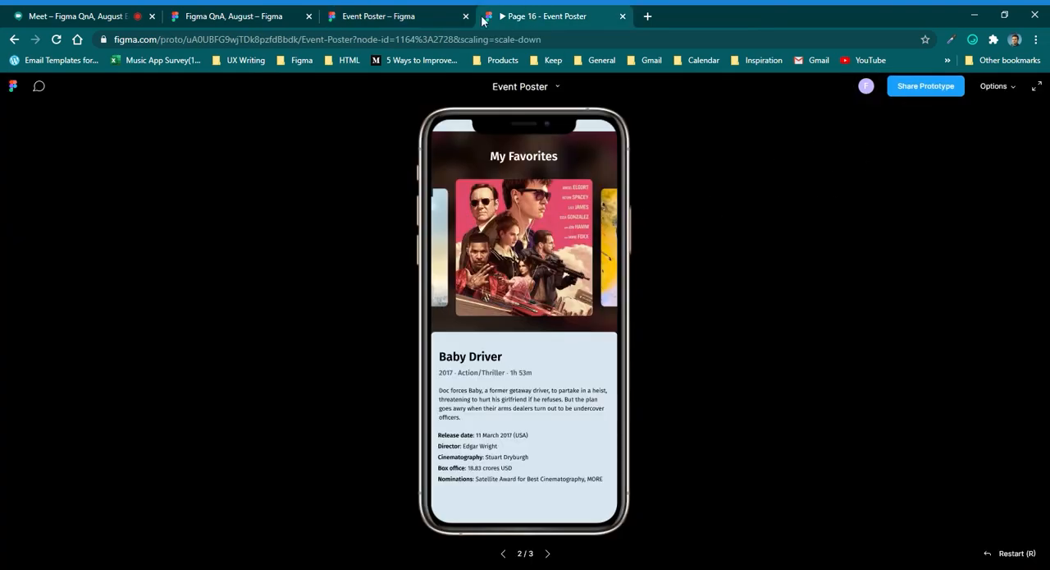
click(402, 16)
scroll(433, 307, up, 5)
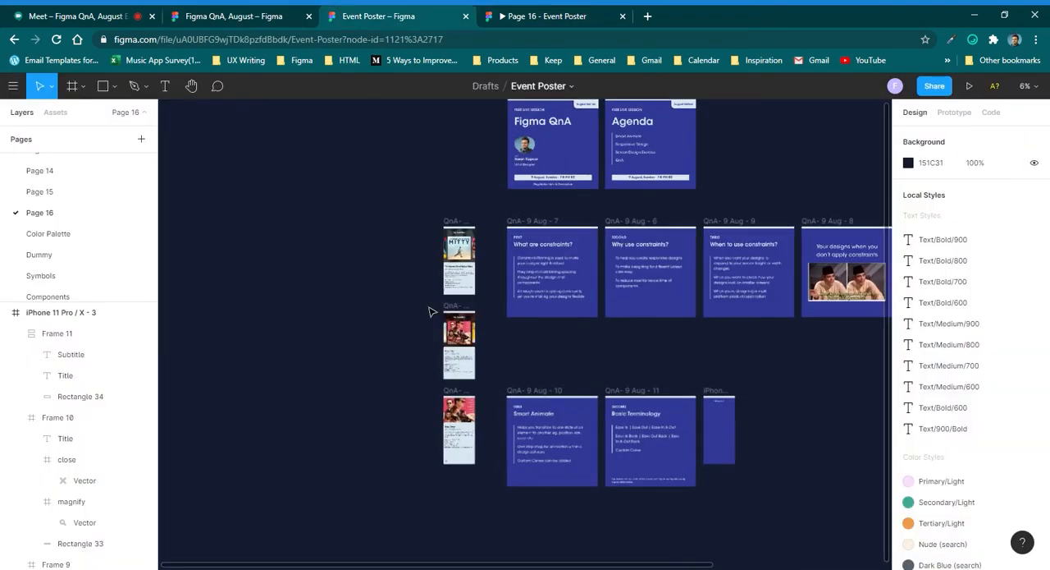
scroll(337, 288, down, 1)
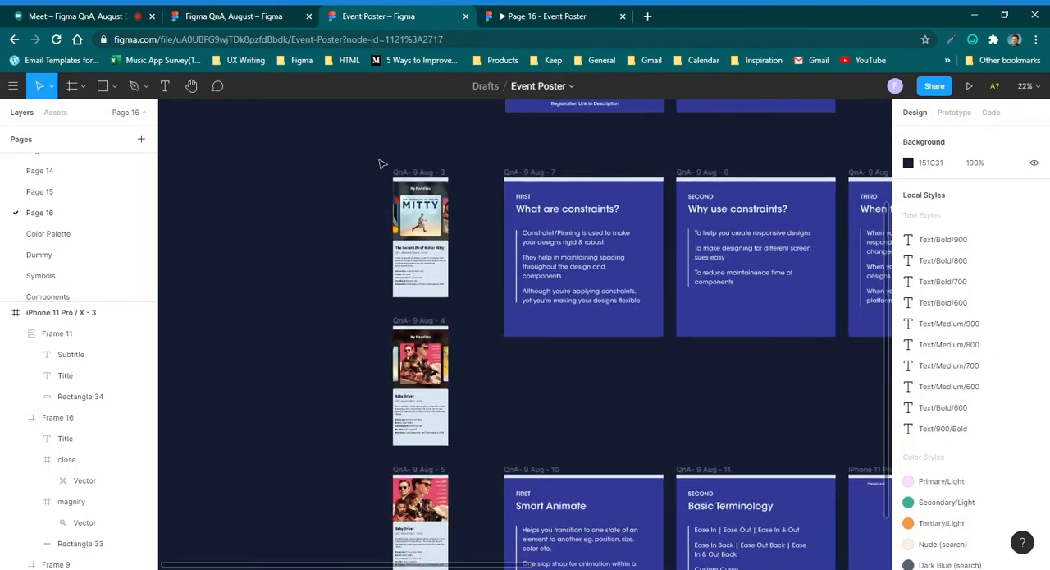
drag(376, 159, 479, 532)
drag(450, 222, 429, 329)
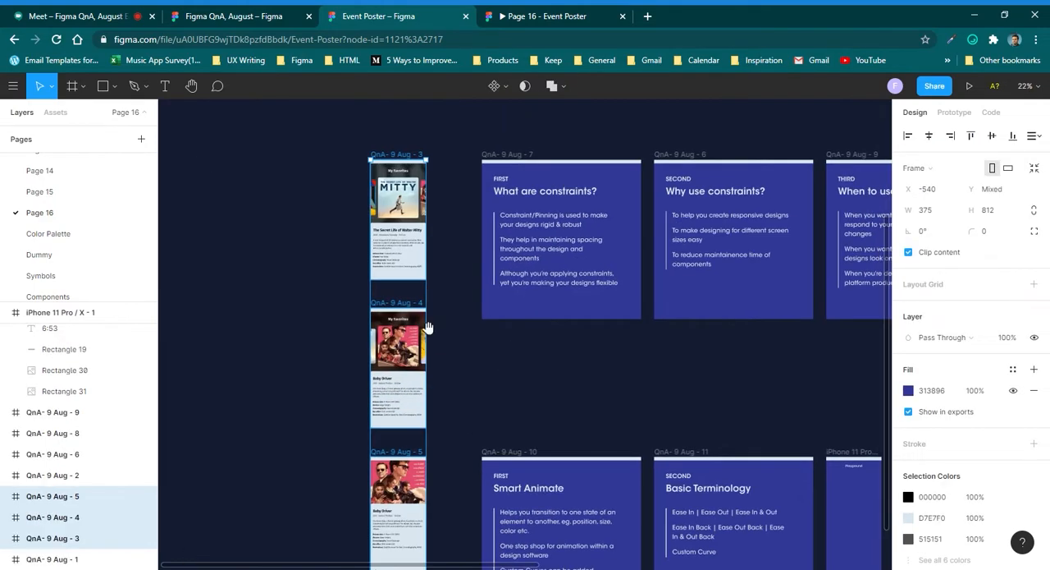
click(436, 338)
scroll(438, 343, up, 1)
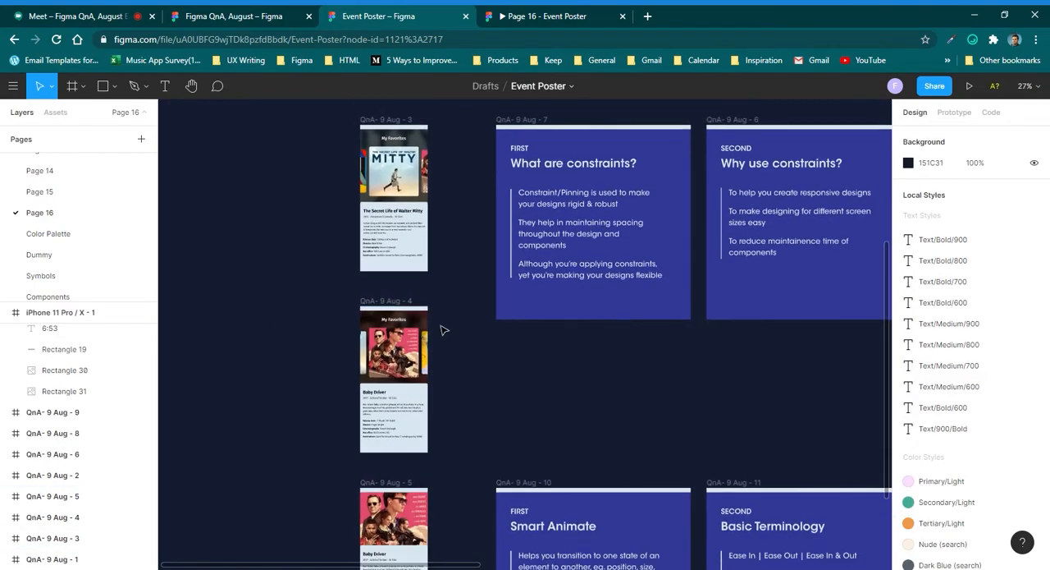
scroll(441, 326, down, 1)
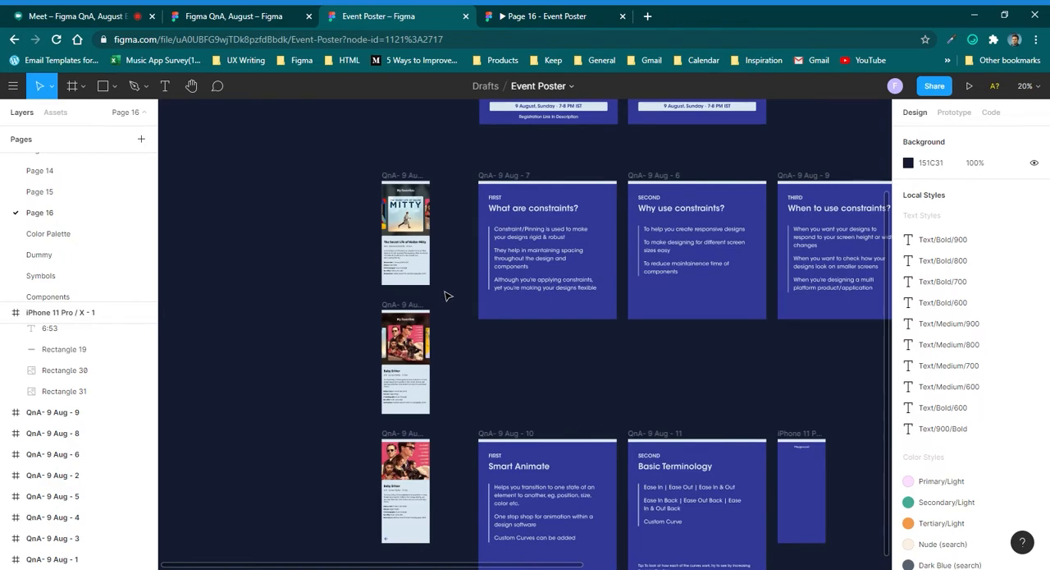
drag(454, 165, 351, 459)
scroll(348, 417, down, 2)
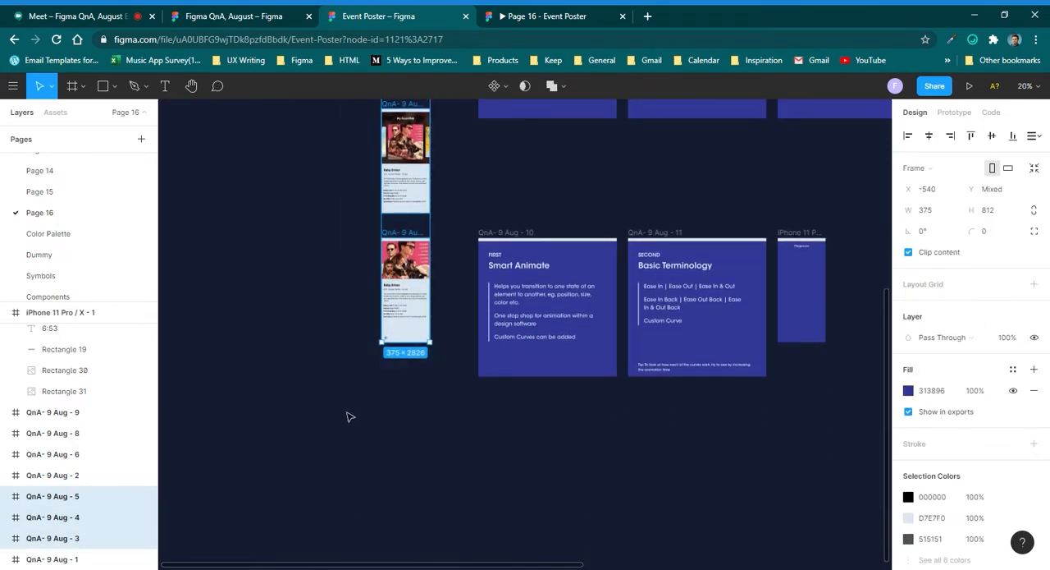
Check the Google Meet call, return to the Event Poster prototype and swipe its poster carousel.
click(517, 13)
click(299, 12)
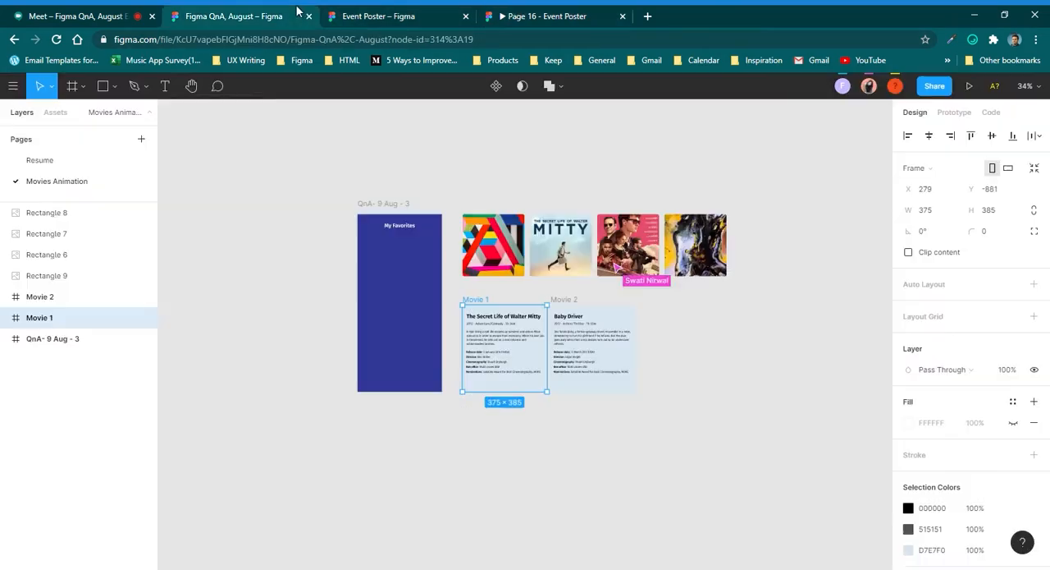
click(142, 11)
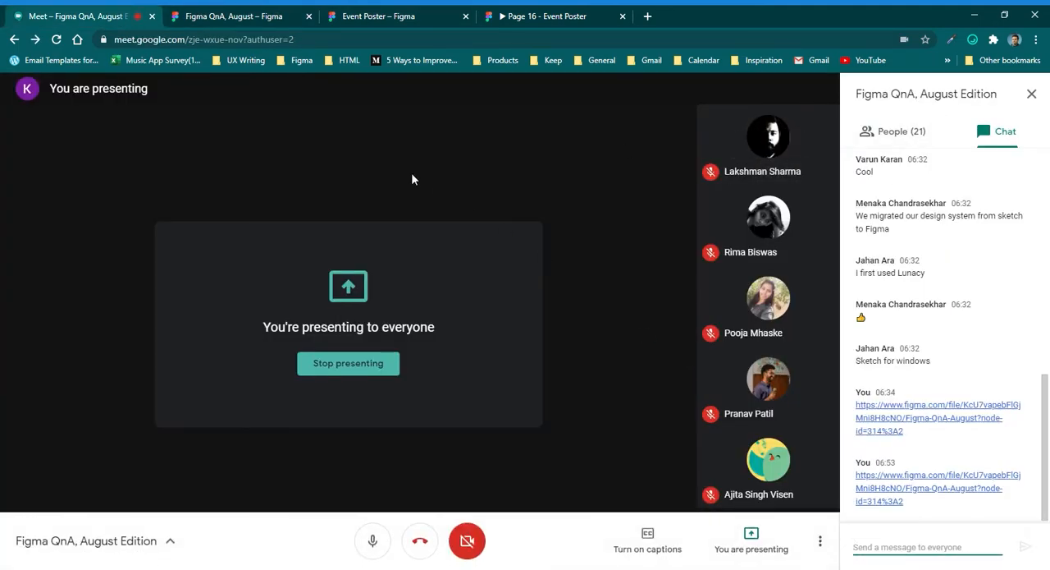
click(543, 12)
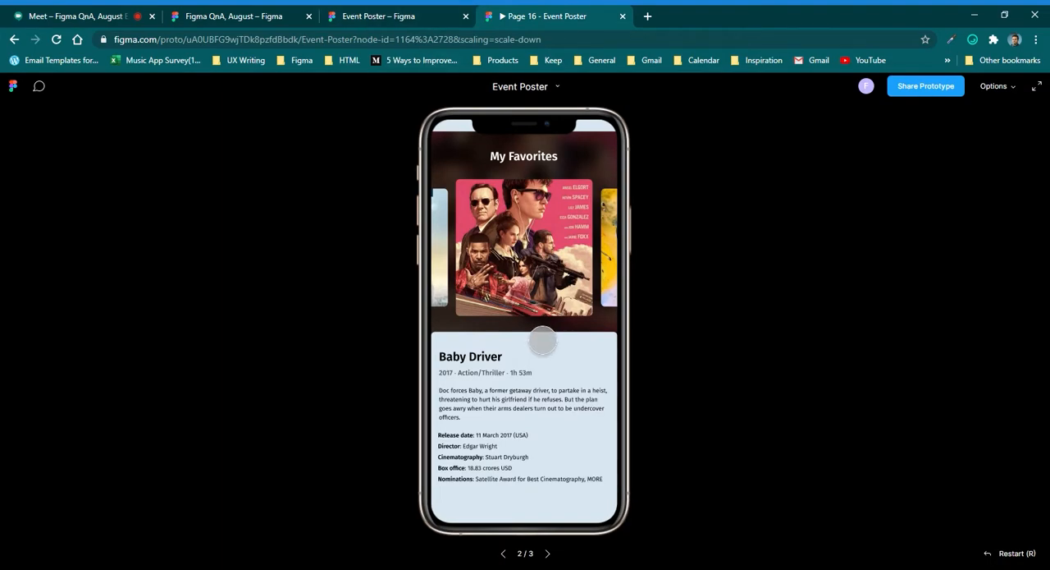
click(472, 252)
drag(472, 252, 635, 260)
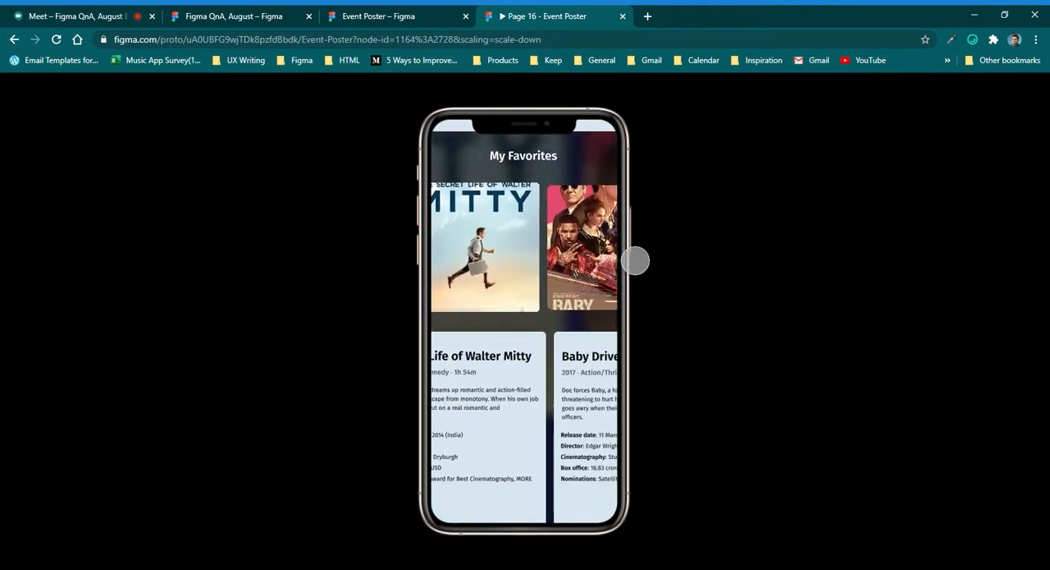
Switch to the Figma QnA, August file, clear the selection and review the starter frames and images.
click(276, 10)
click(359, 131)
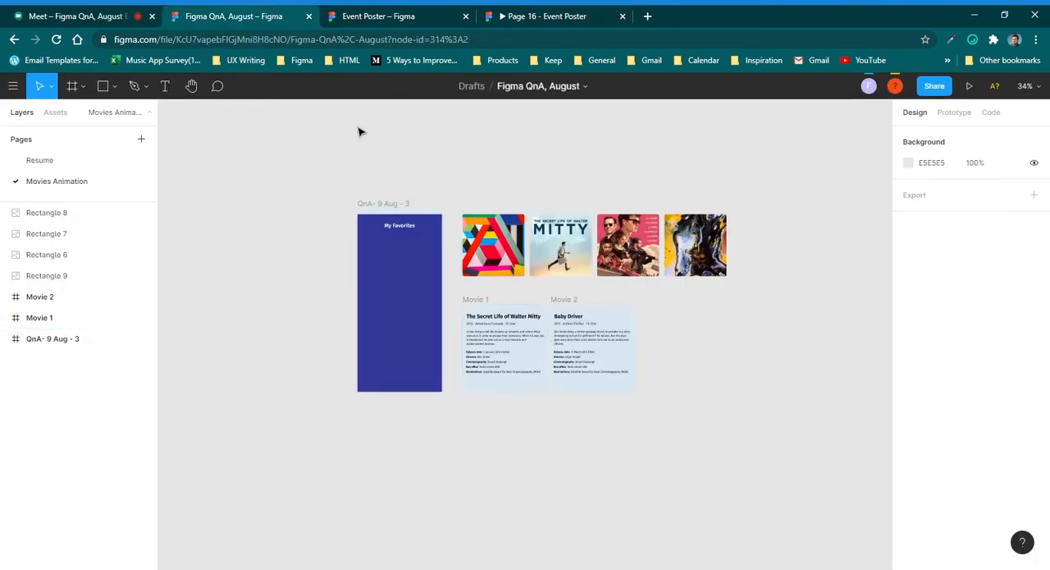
scroll(374, 194, up, 4)
scroll(329, 200, down, 3)
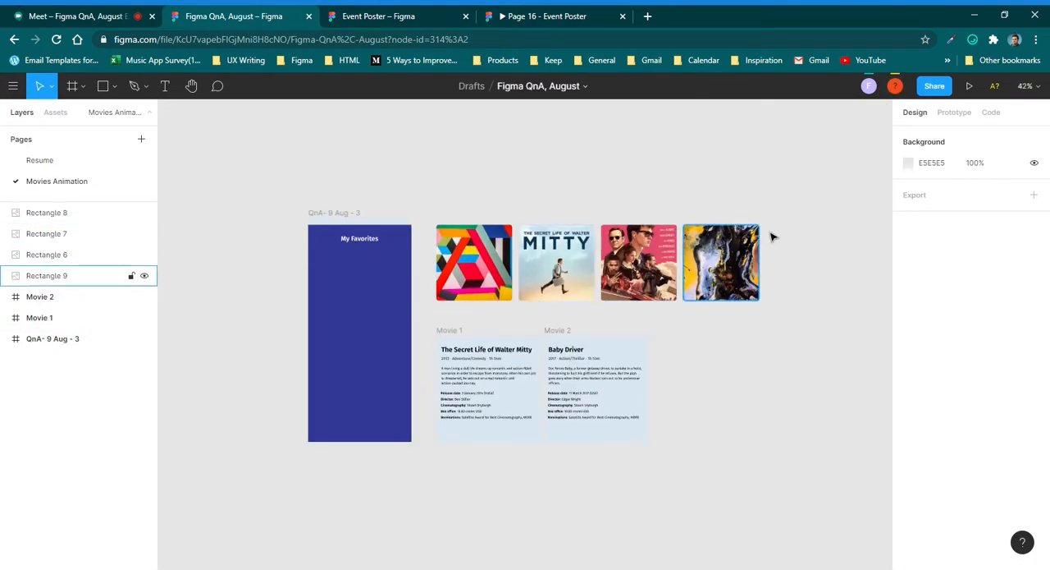
Switch to the Google Meet call and read the participants' replies in the chat.
click(379, 12)
click(515, 10)
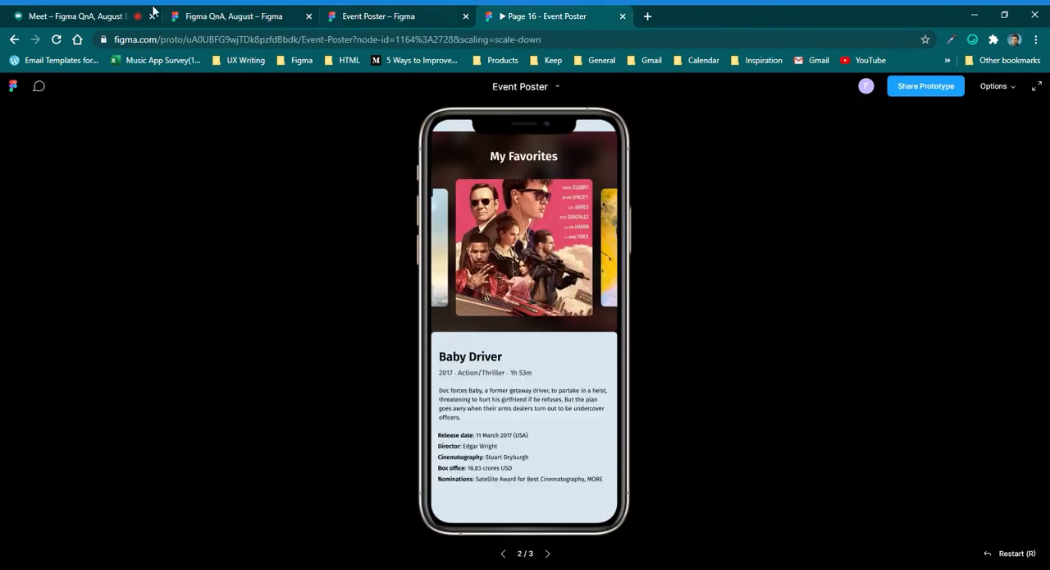
click(78, 15)
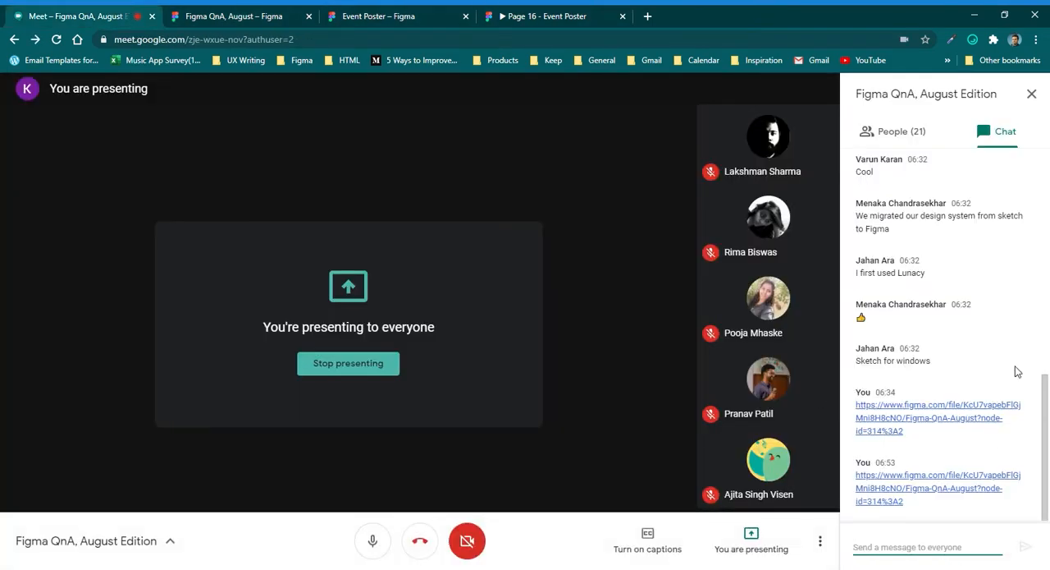
click(928, 561)
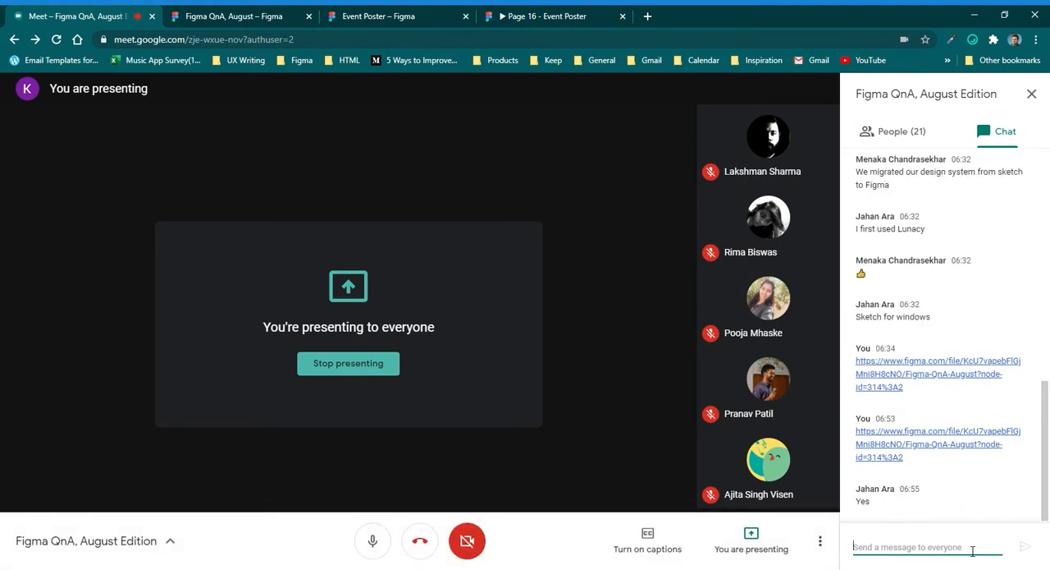
double_click(870, 488)
click(923, 557)
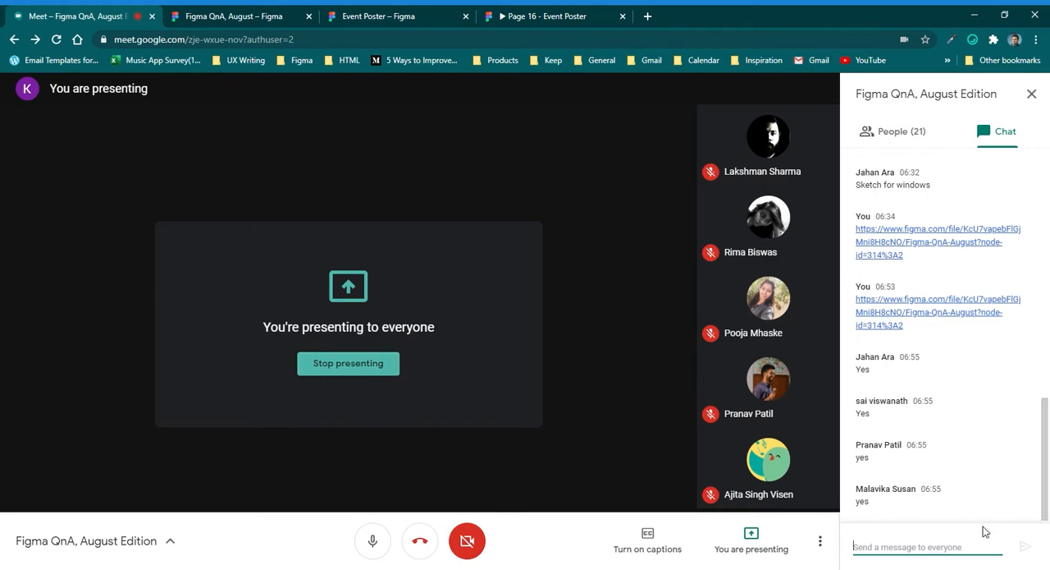
Switch to the Figma QnA, August file and review the row of four poster images beside the starter frame.
click(400, 16)
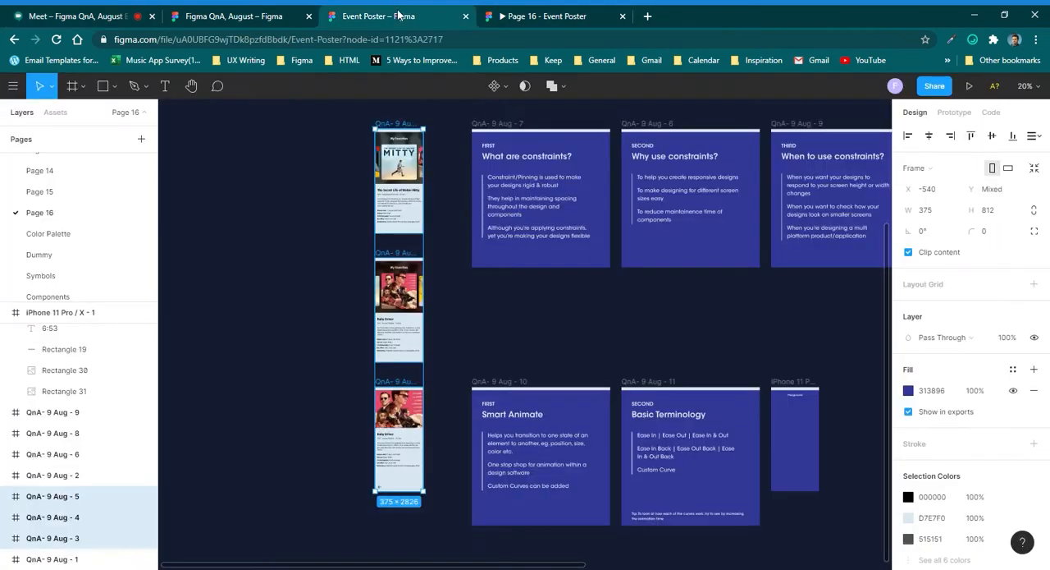
click(189, 12)
drag(456, 197, 726, 253)
scroll(413, 251, up, 3)
scroll(422, 255, down, 3)
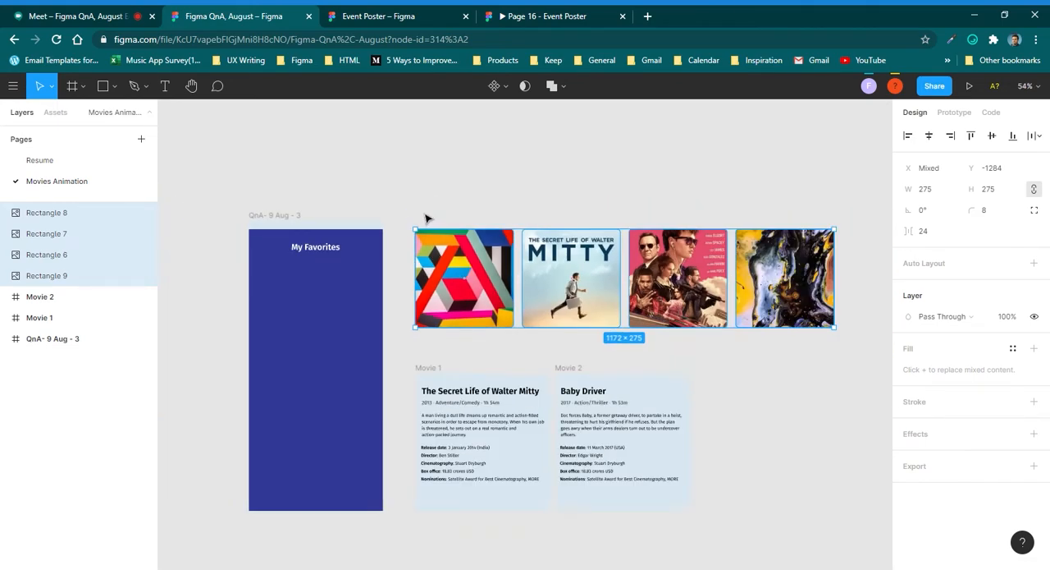
click(424, 212)
drag(424, 206, 757, 350)
click(598, 188)
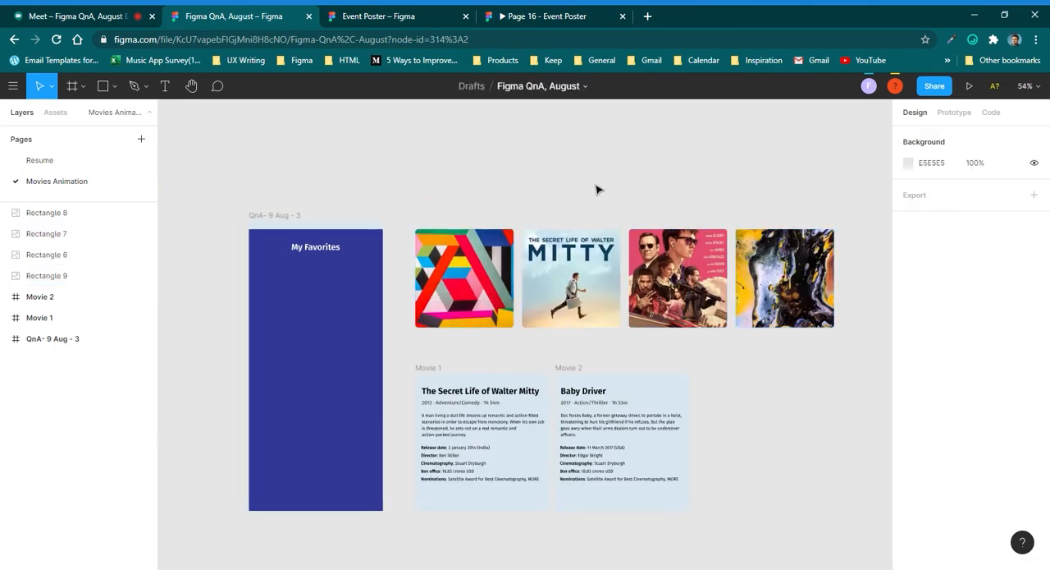
click(464, 261)
drag(423, 215, 764, 341)
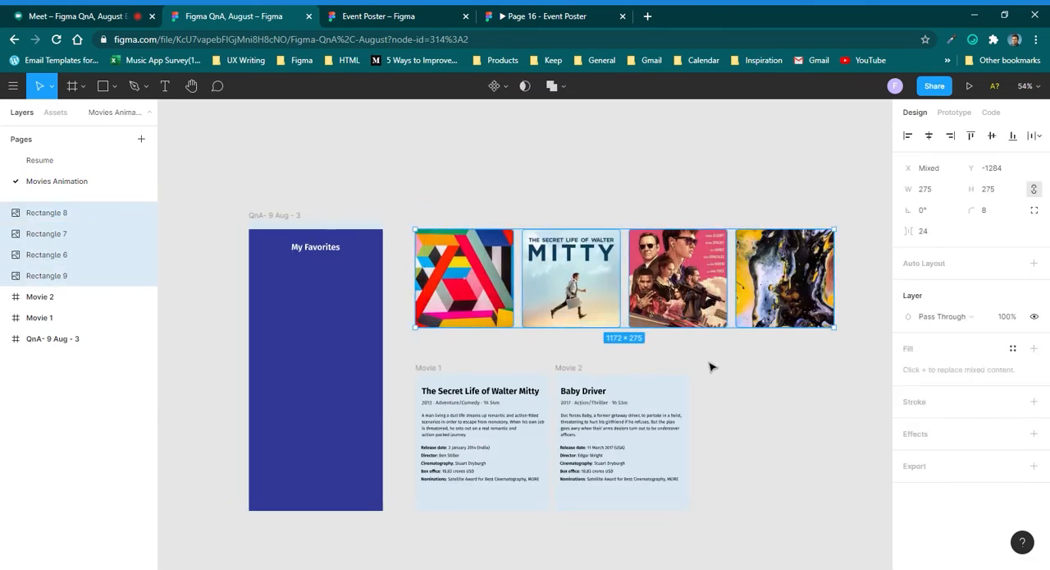
click(549, 166)
drag(449, 215, 829, 333)
click(553, 196)
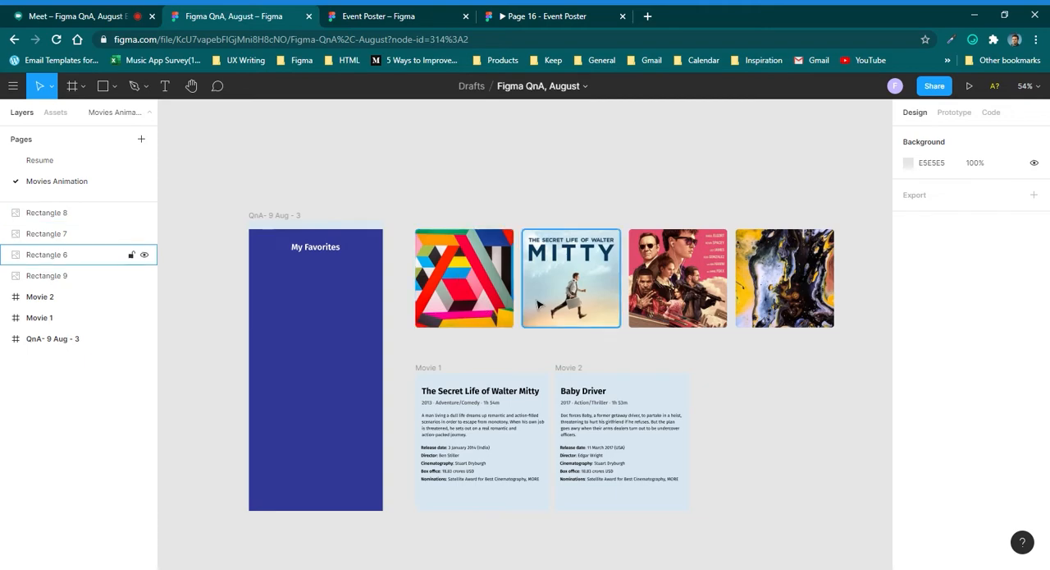
Move all four poster images together into the QnA- 9 Aug - 3 frame, below the My Favorites heading at Y 152.
drag(499, 291, 352, 344)
key(ctrl+z)
drag(469, 201, 793, 335)
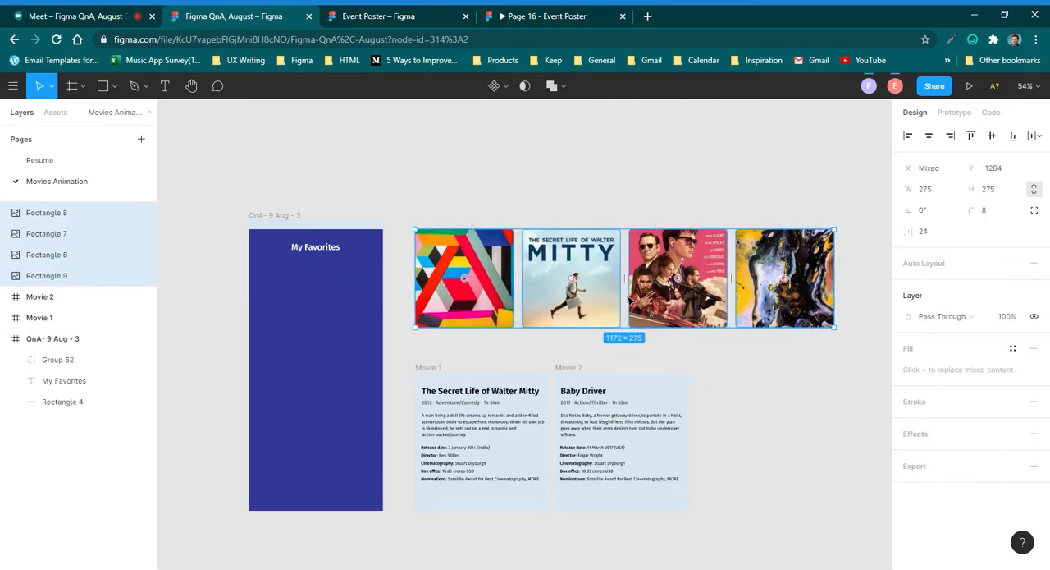
drag(591, 297, 328, 327)
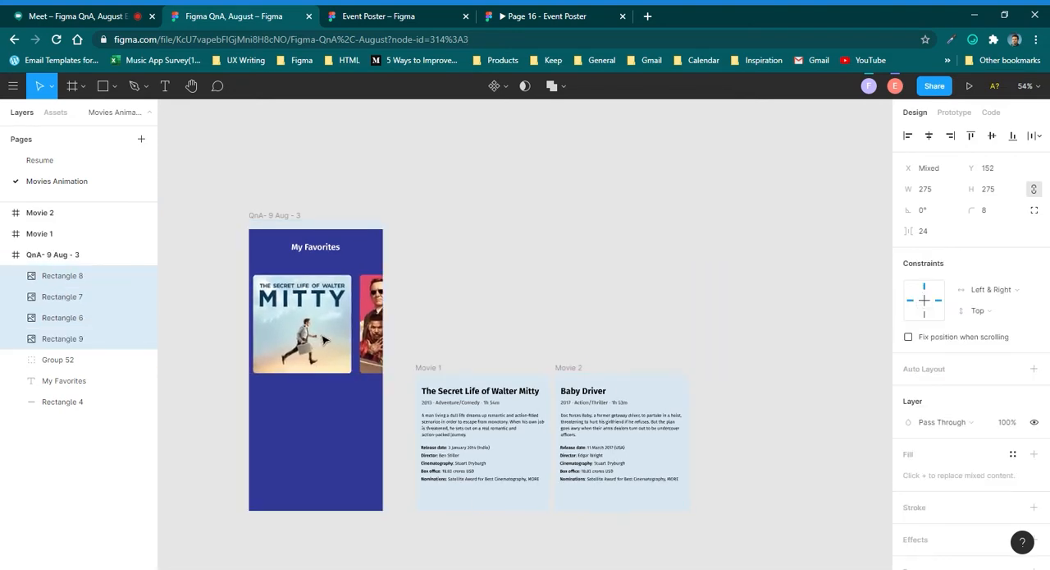
scroll(255, 343, down, 1)
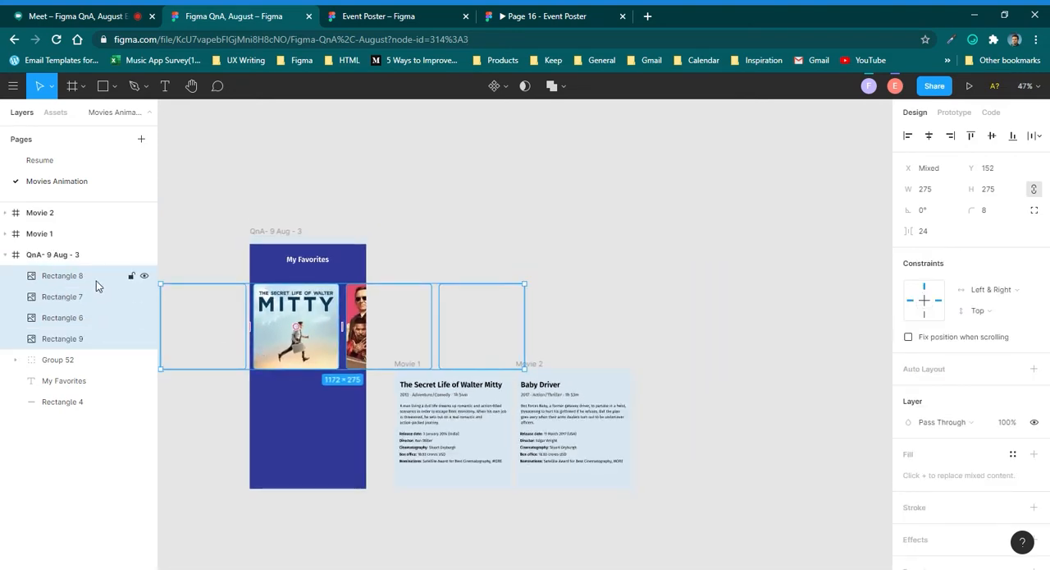
Group the four posters and move the group to X -250, Y 124, roughly centring the Walter Mitty poster in the frame.
key(ctrl+g)
scroll(206, 303, up, 3)
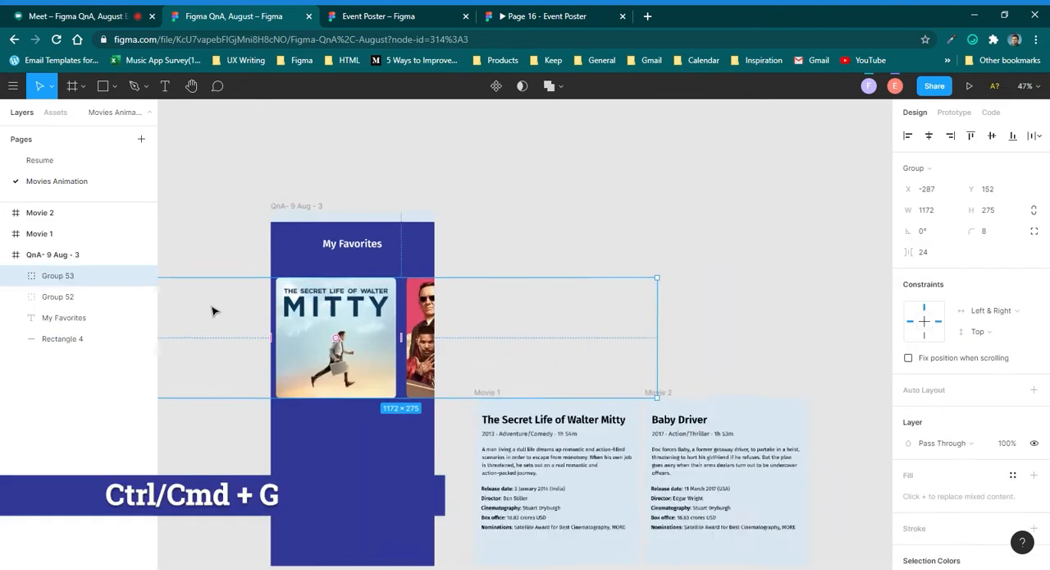
drag(370, 307, 411, 324)
scroll(387, 316, up, 3)
scroll(662, 285, down, 2)
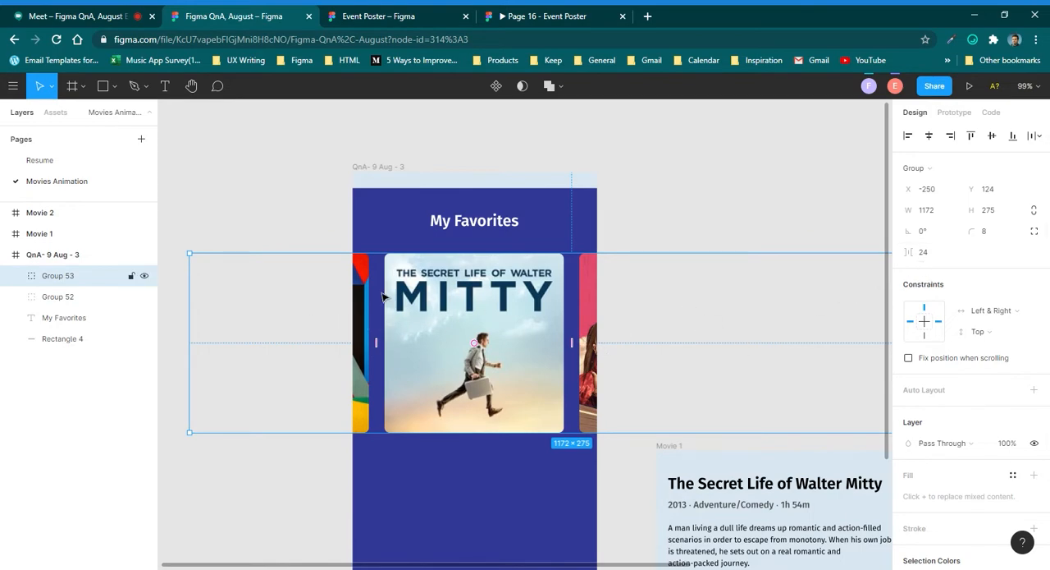
scroll(326, 351, down, 2)
Try a spacing of 16 between the grouped posters, and set it back to 24.
click(929, 256)
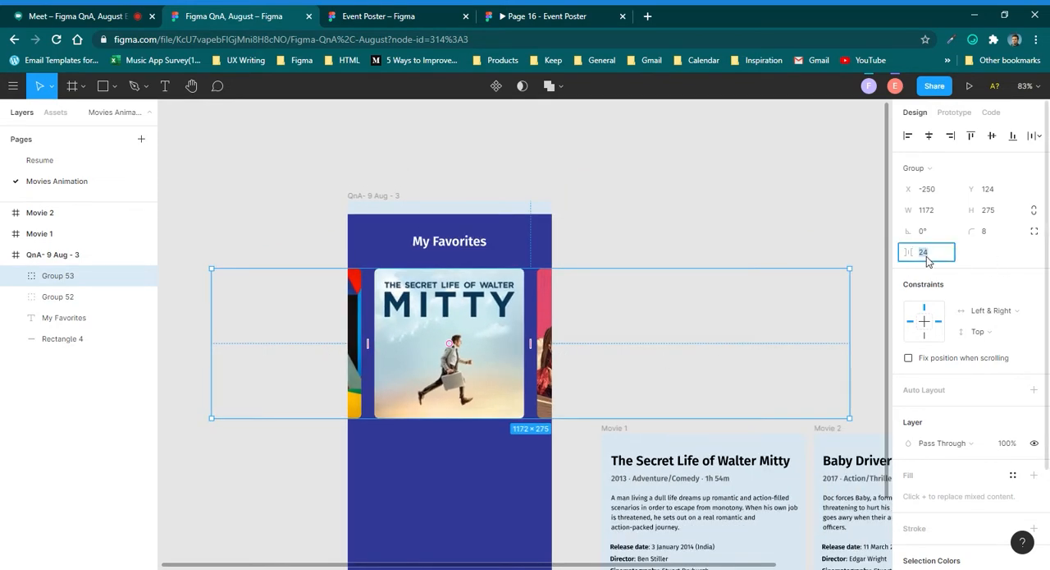
text(16)
key(Return)
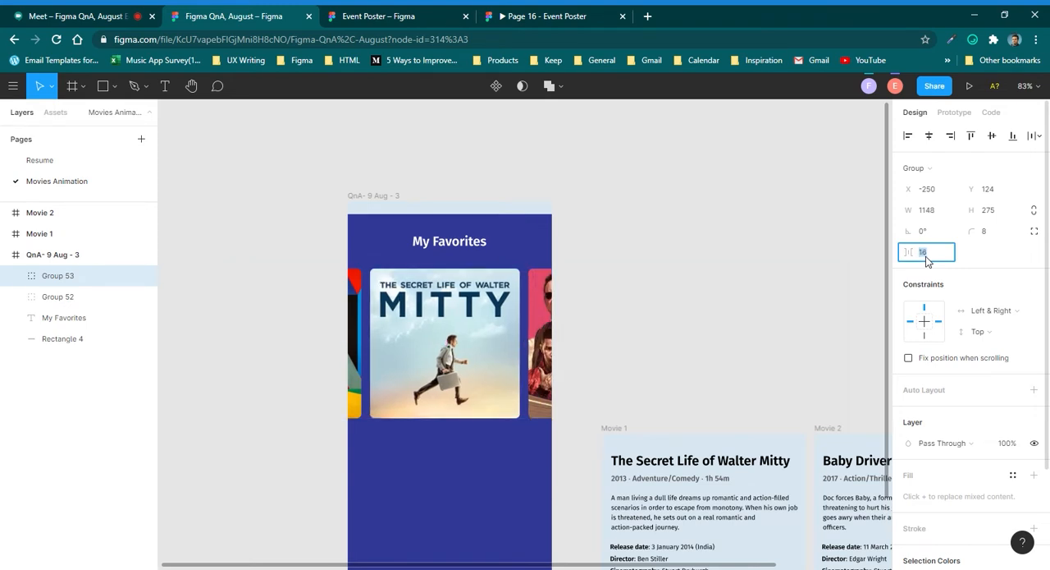
text(24)
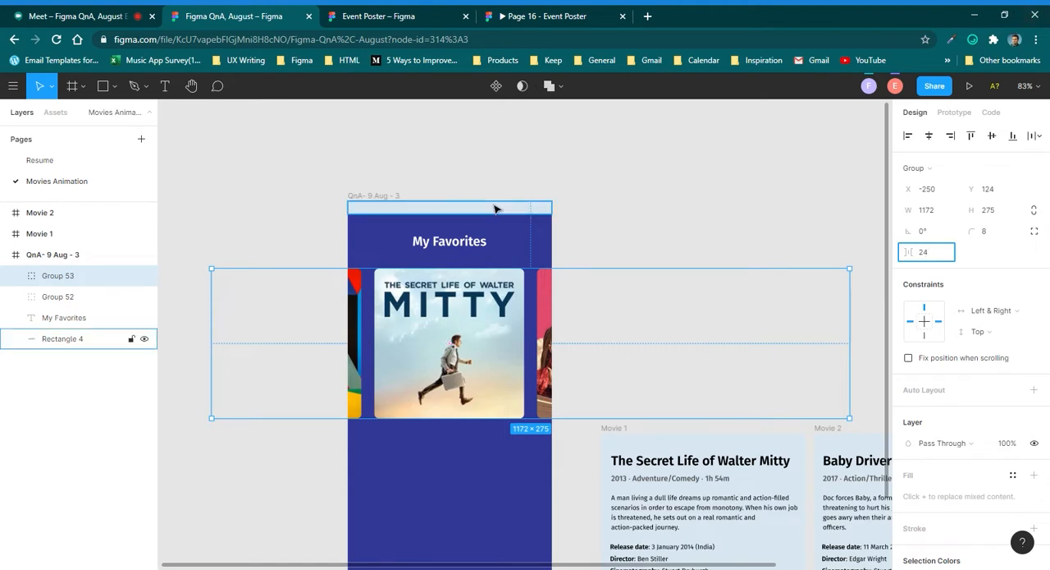
click(617, 366)
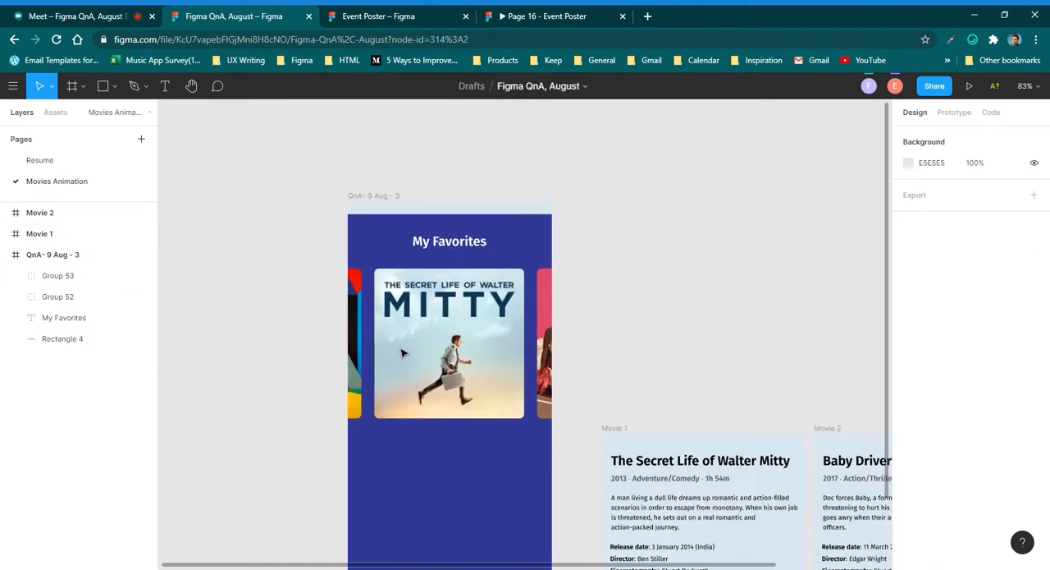
Resize the three posters other than Walter Mitty inside the group to 251 × 251.
double_click(546, 334)
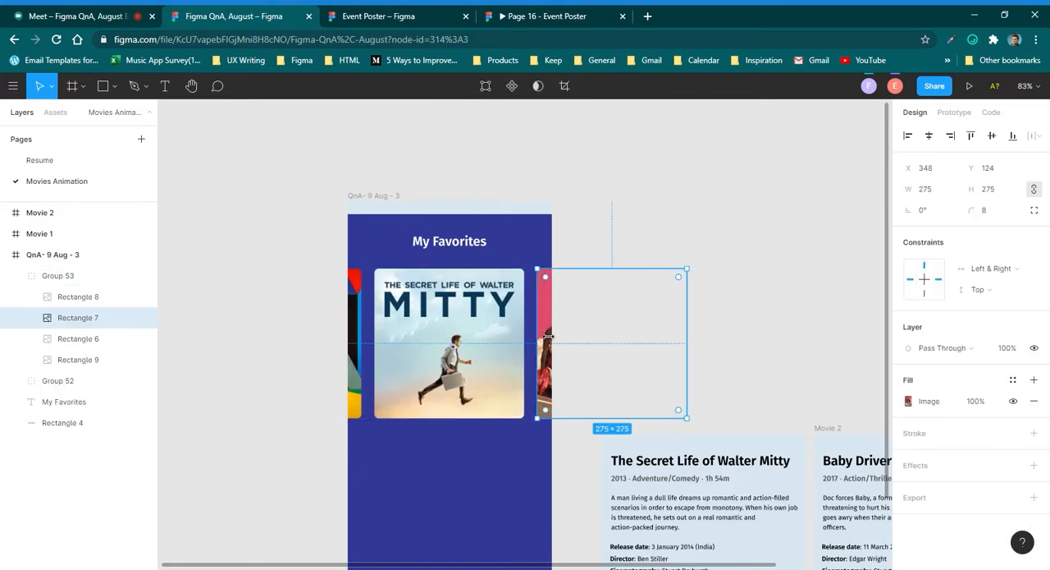
click(223, 361)
click(445, 347)
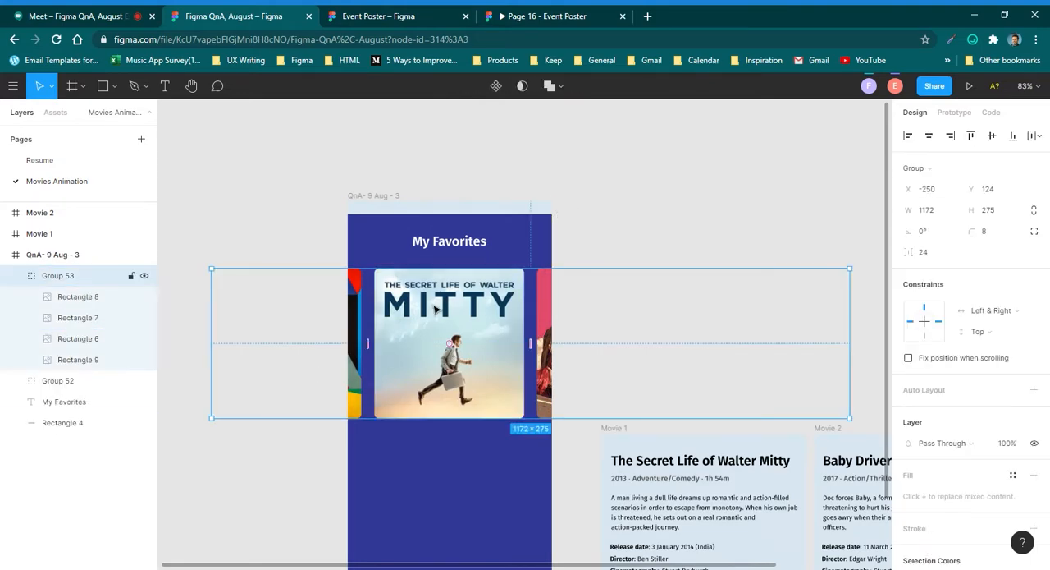
click(403, 324)
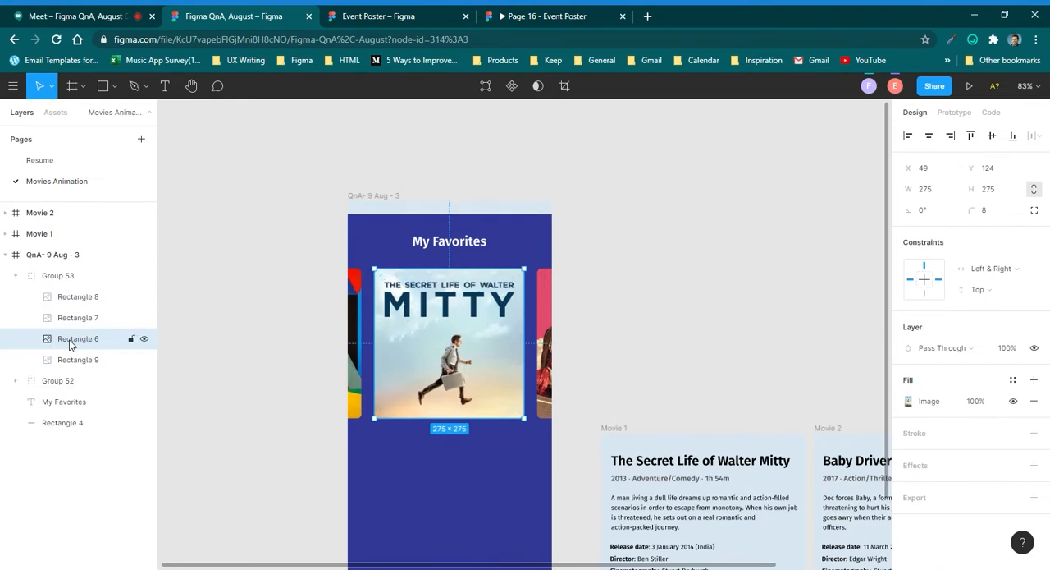
click(84, 365)
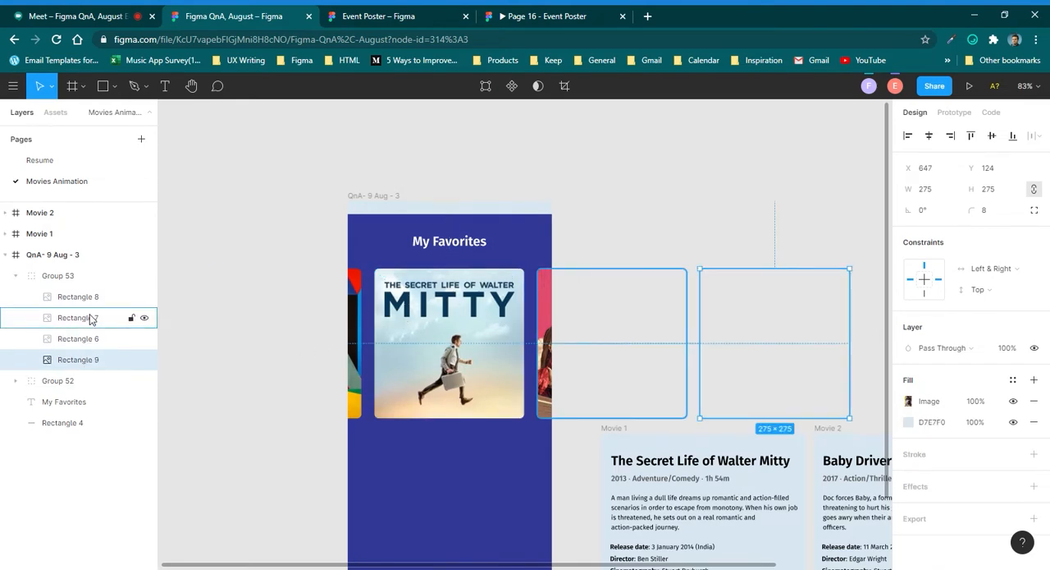
shift+click(89, 318)
shift+click(92, 302)
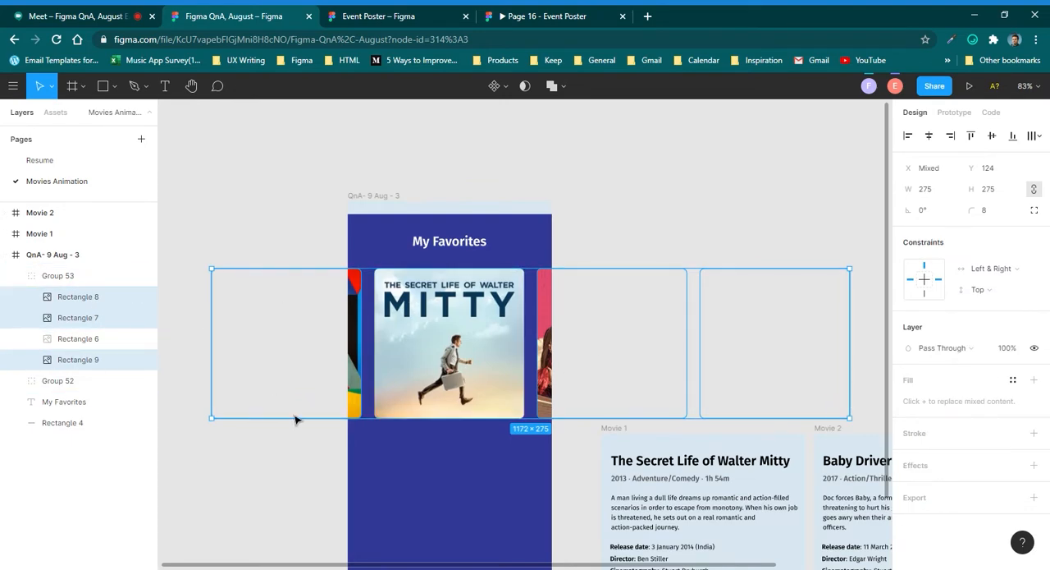
click(945, 193)
key(Down)
key(Down)
key(Down)
key(Down)
key(Down)
key(Down)
key(Down)
key(Down)
key(Down)
key(Down)
key(Down)
key(Down)
key(Down)
key(Down)
key(Down)
key(Down)
key(Down)
key(Down)
key(Down)
key(Down)
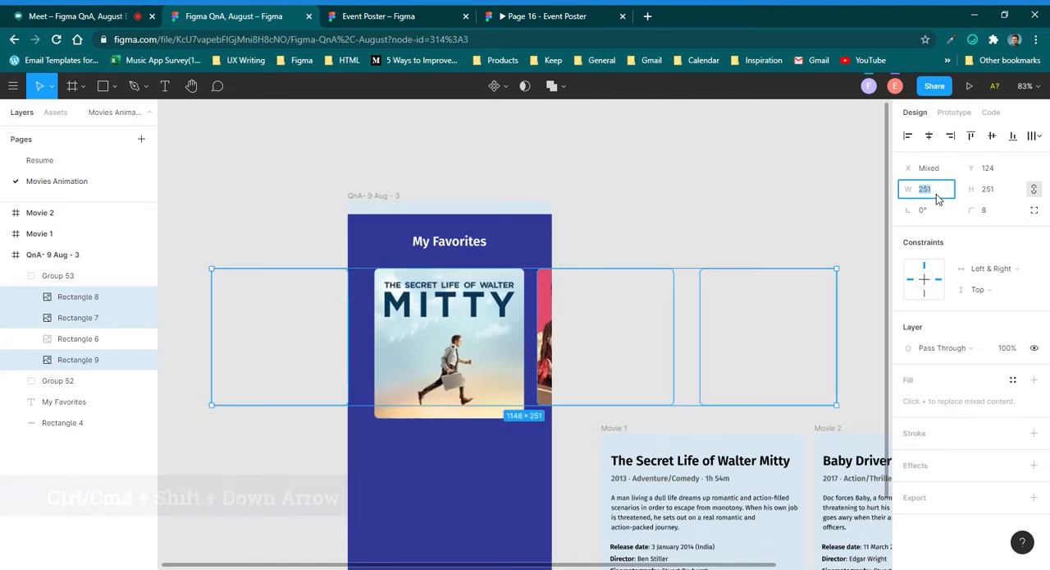
key(Escape)
click(722, 206)
Tidy up the four posters inside the group and set the spacing between them to 16.
click(58, 275)
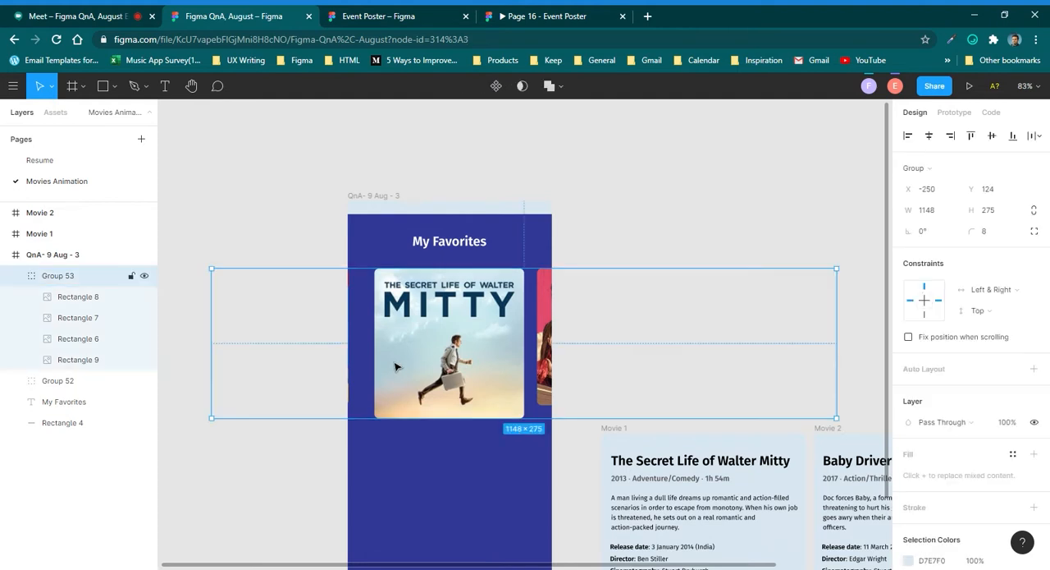
click(74, 296)
shift+click(73, 360)
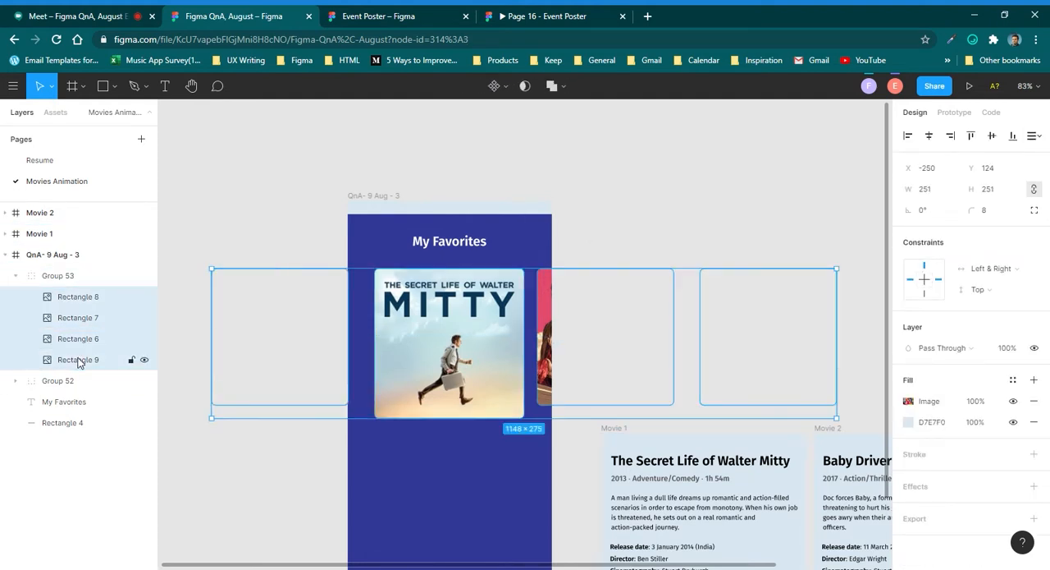
click(1034, 136)
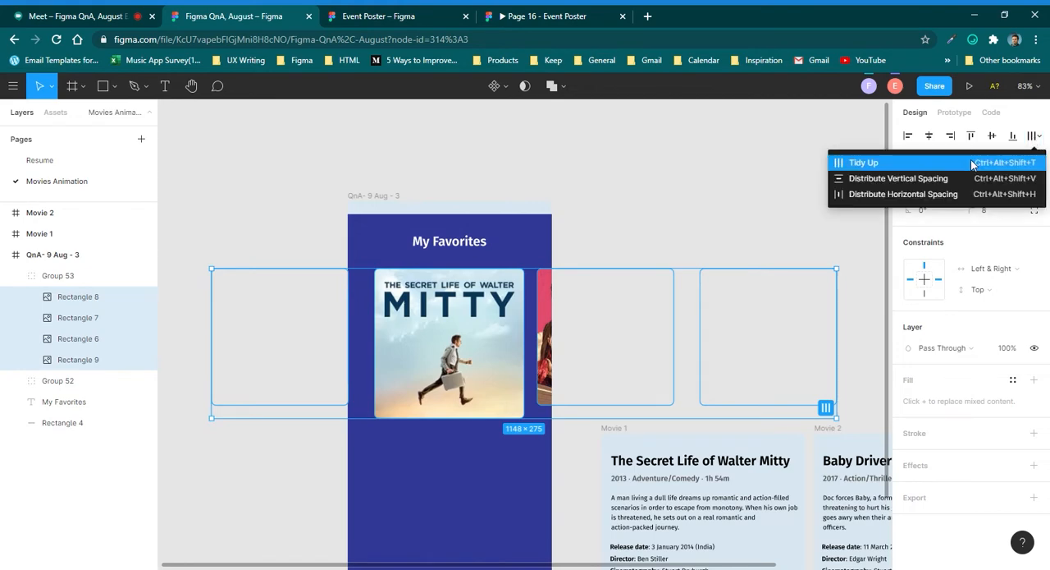
click(870, 161)
click(945, 235)
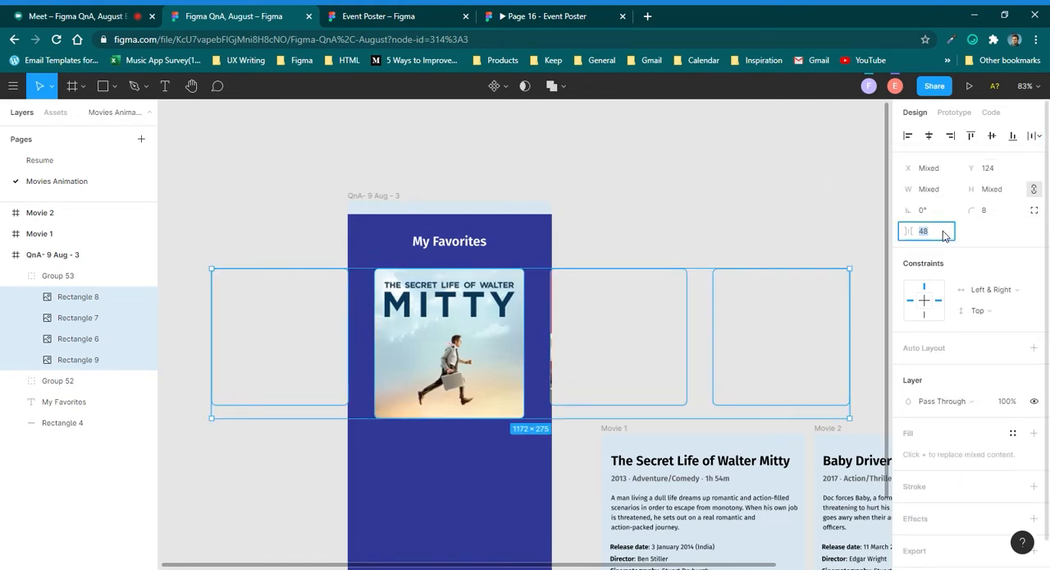
text(24)
key(Return)
text(16)
key(Return)
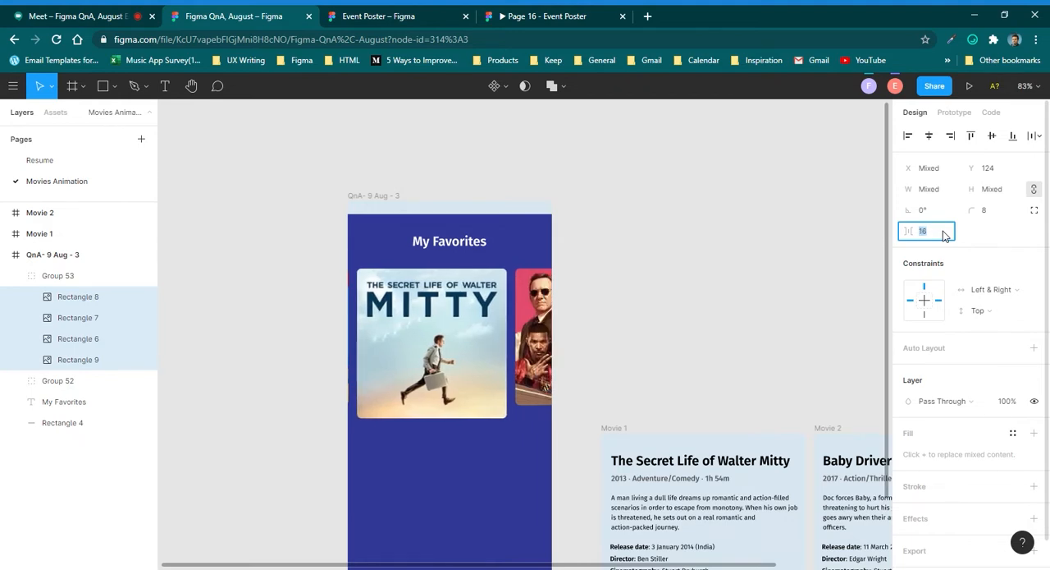
Align the four posters on their vertical centres and shift the row horizontally to X -211, leaving Walter Mitty near the frame's middle.
click(991, 137)
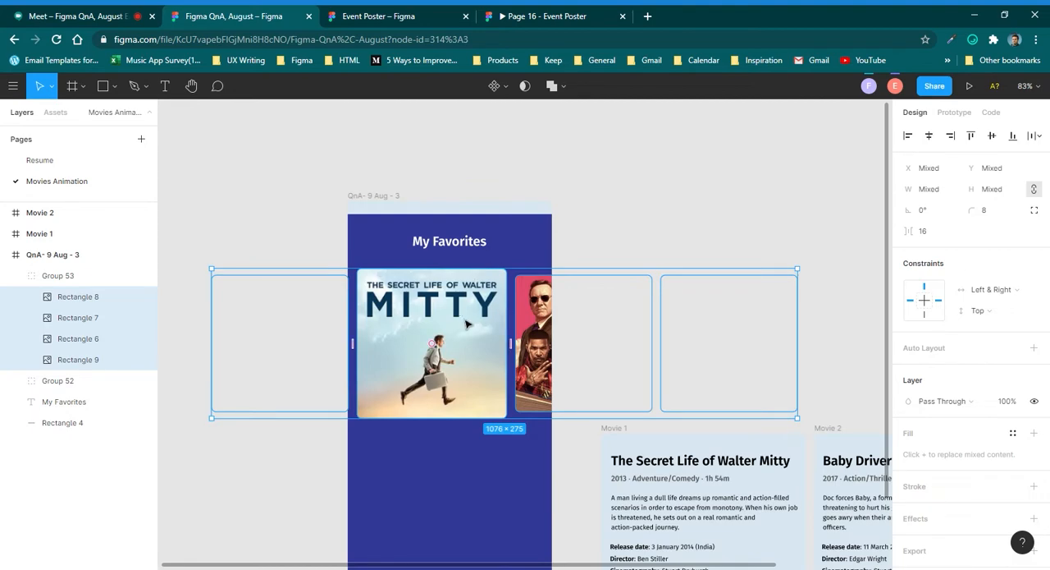
drag(466, 326, 460, 303)
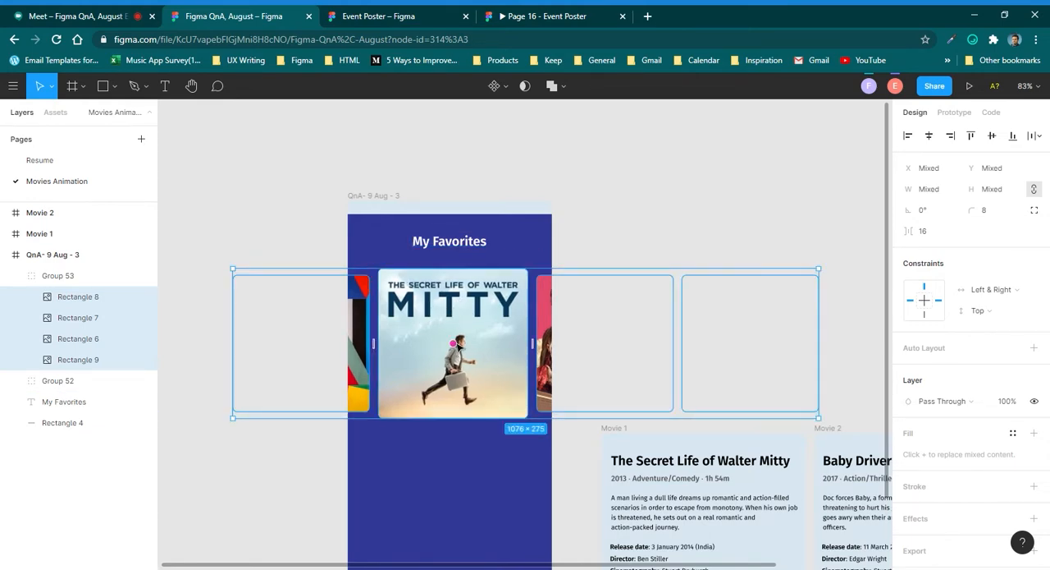
scroll(456, 341, down, 3)
scroll(457, 340, up, 3)
click(558, 223)
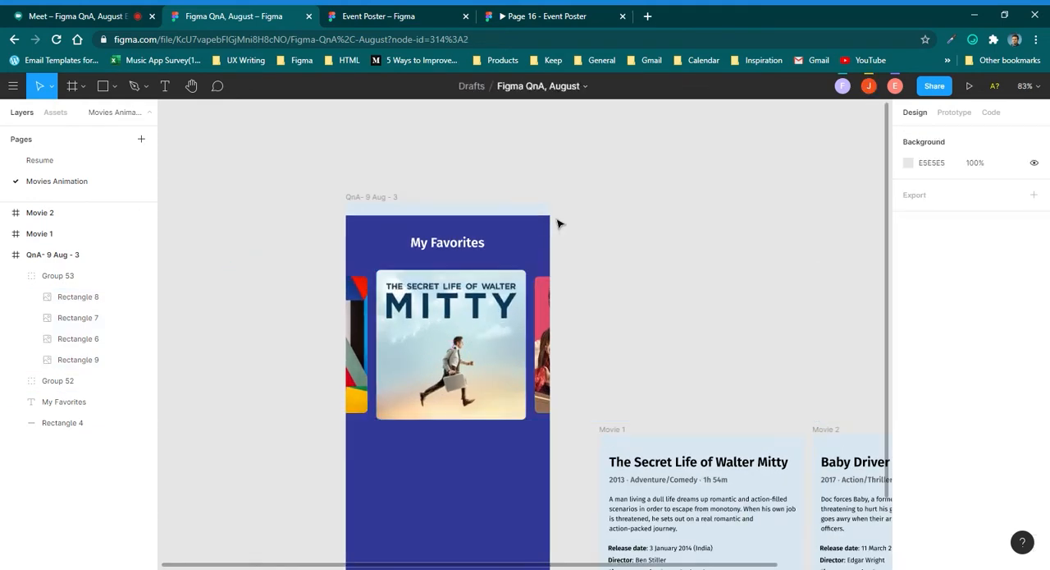
Examine the poster row and the Walter Mitty poster inside the My Favorites screen.
scroll(472, 312, up, 3)
click(459, 312)
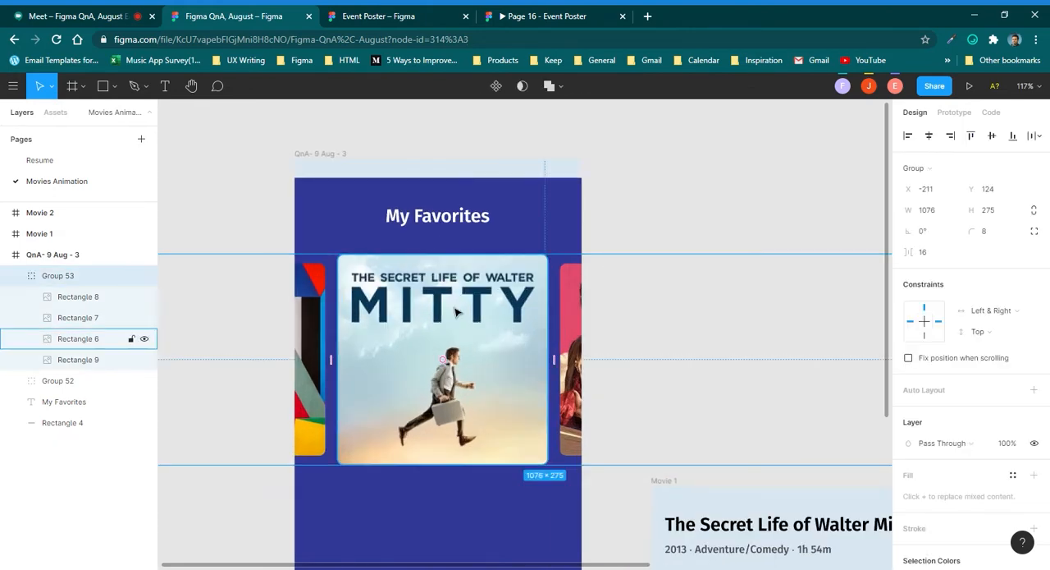
scroll(459, 313, down, 3)
scroll(528, 333, up, 3)
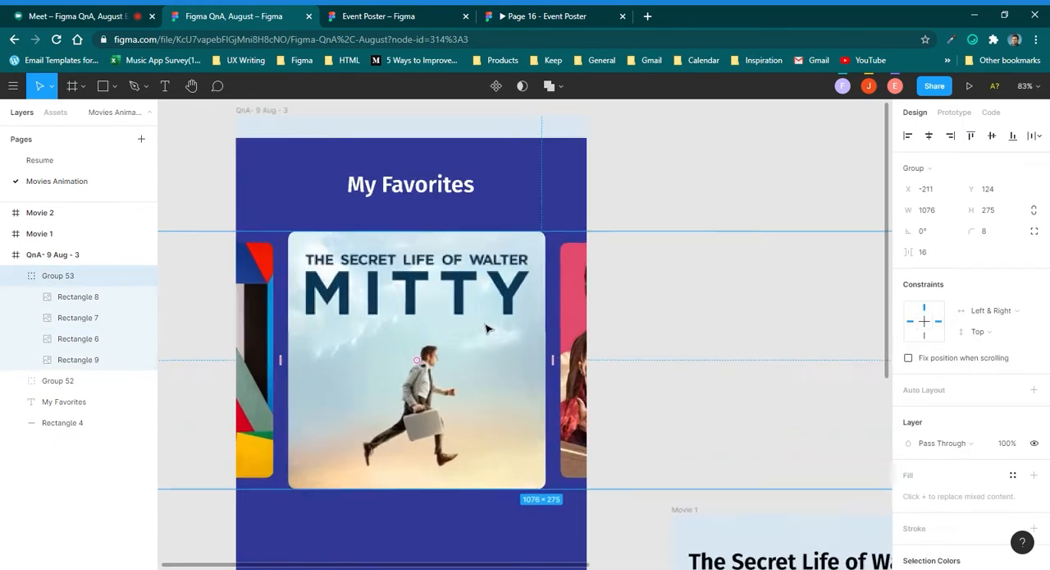
scroll(520, 375, down, 3)
scroll(433, 270, up, 4)
double_click(433, 271)
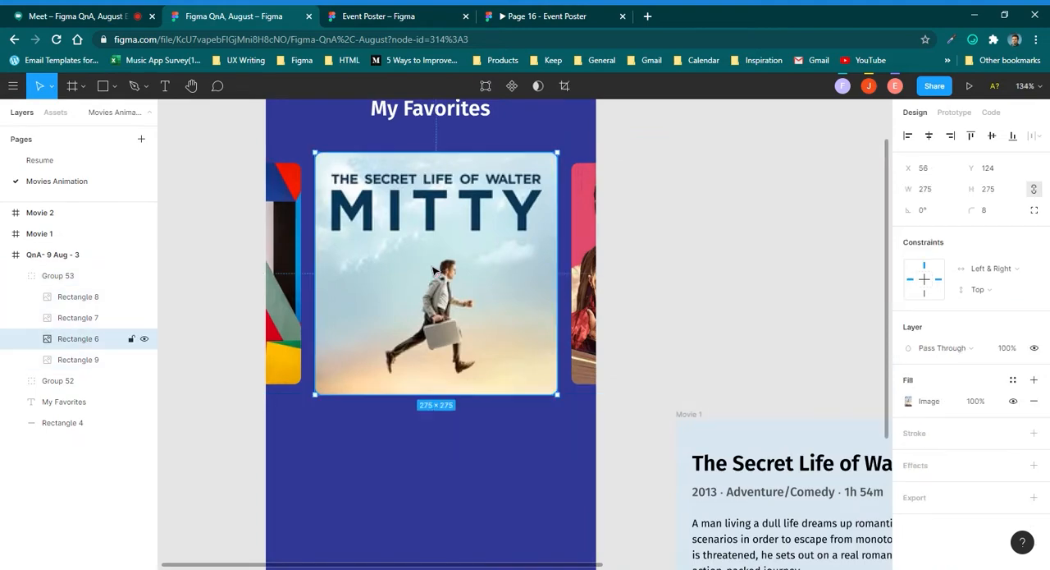
scroll(433, 271, down, 3)
click(626, 174)
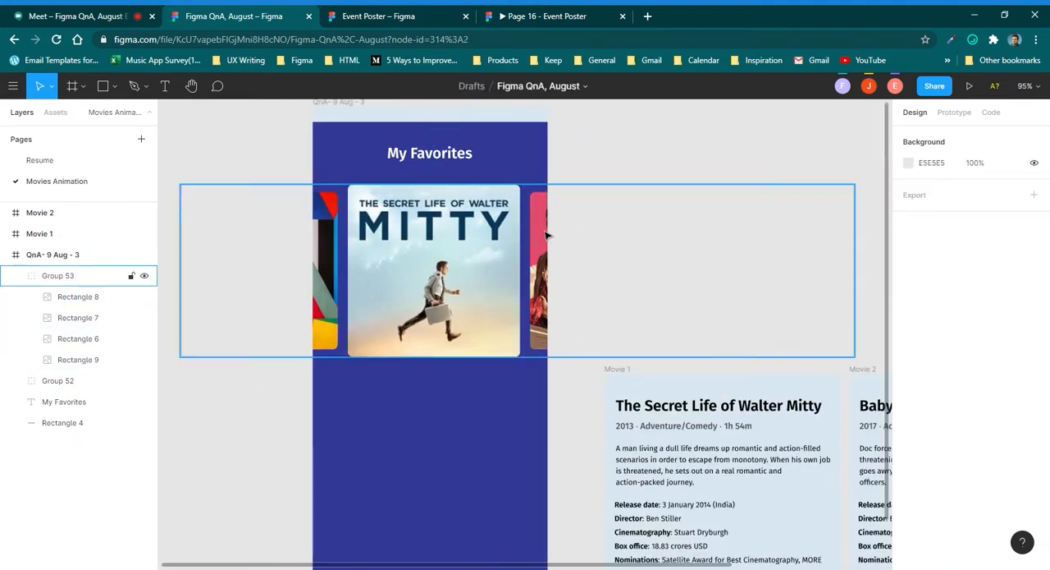
Shift the cropped image inside the Baby Driver poster upward so the poster's lower part with the film title fills the square.
scroll(574, 246, down, 3)
scroll(547, 288, up, 5)
scroll(548, 287, down, 1)
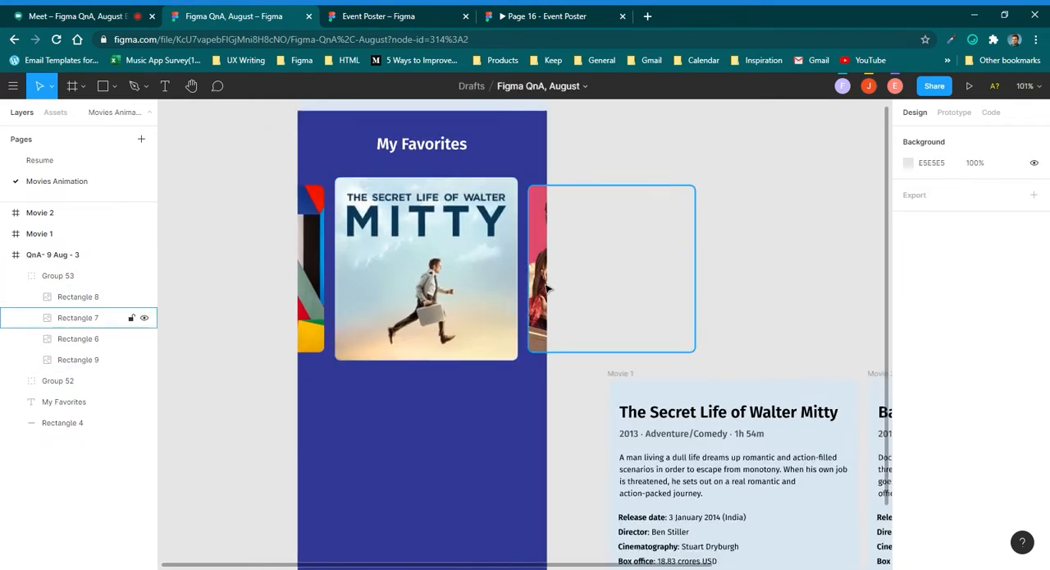
click(541, 266)
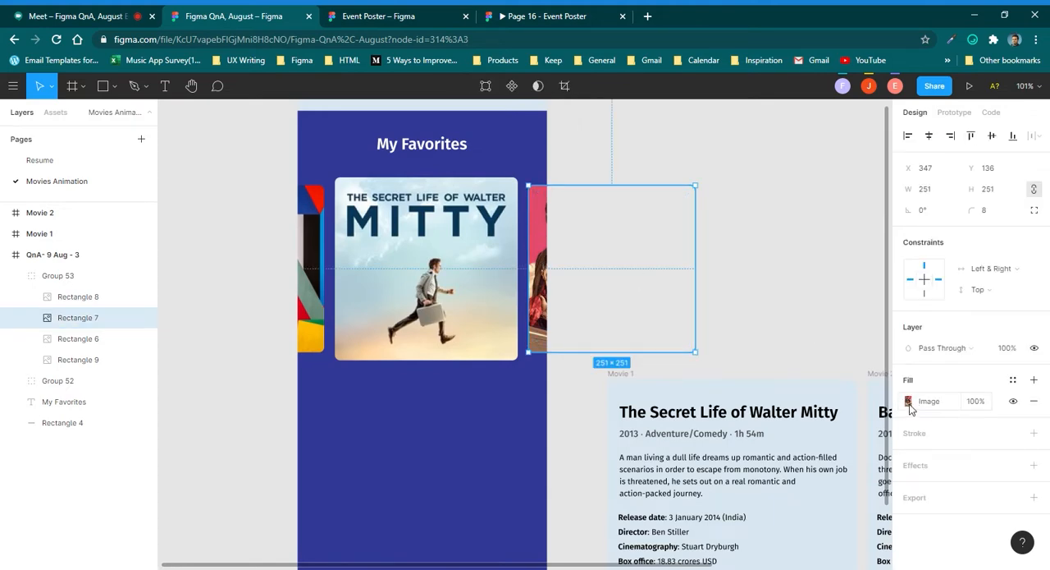
click(909, 401)
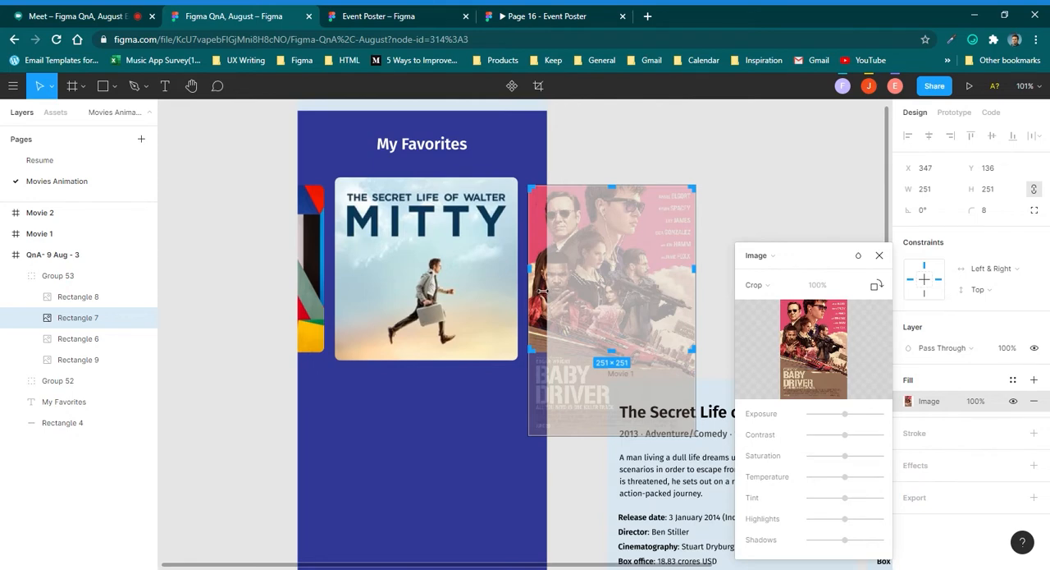
drag(546, 299, 563, 219)
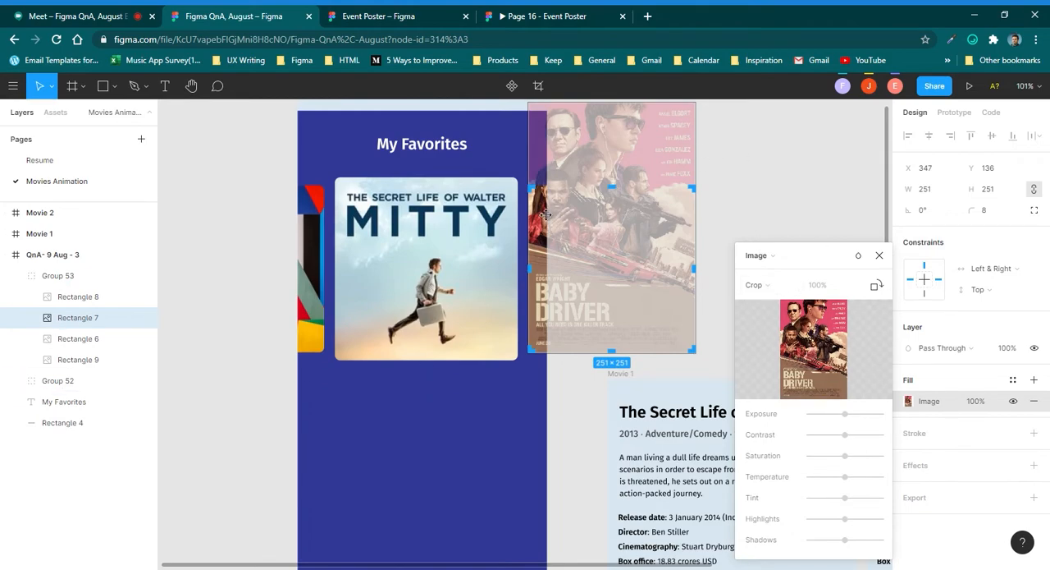
key(Escape)
scroll(550, 236, down, 4)
key(Escape)
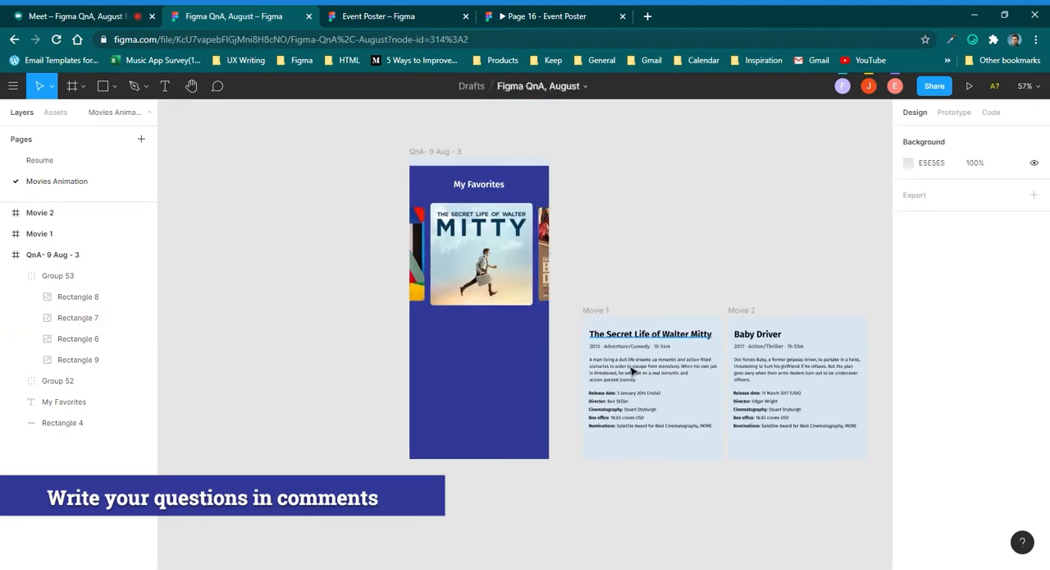
Move the Movie 1 and Movie 2 frames together into the My Favorites screen below the poster row, at Y 427.
click(627, 310)
shift+click(746, 311)
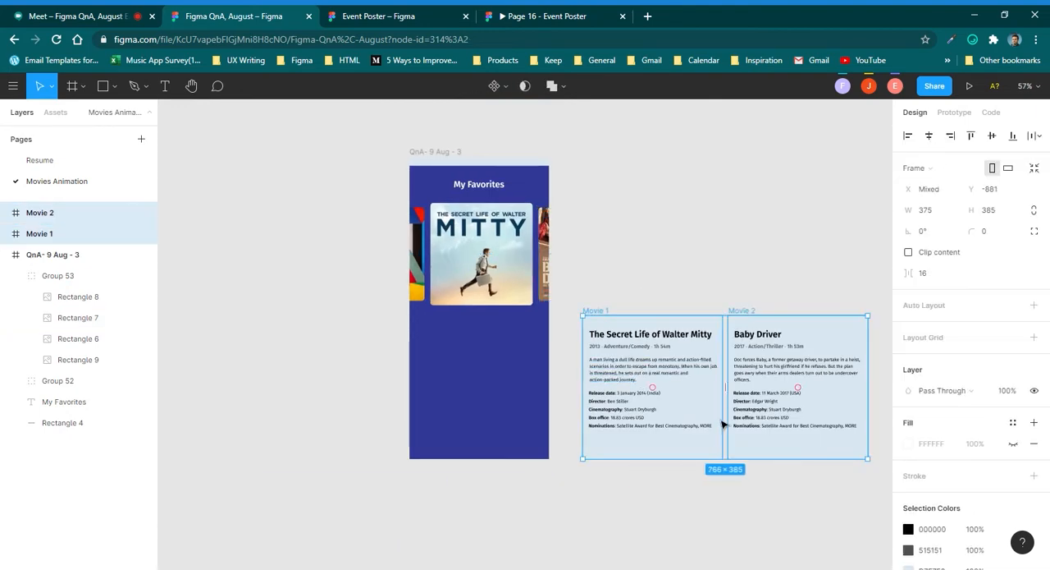
drag(597, 316, 428, 336)
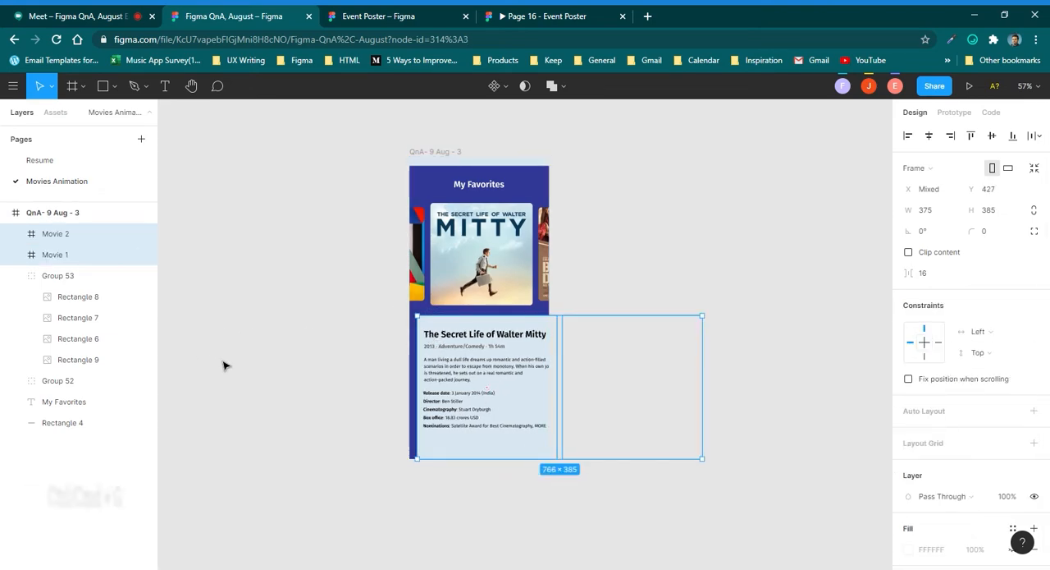
Group the Movie 1 and Movie 2 frames and align the group to the parent frame's left edge.
key(ctrl+g)
scroll(530, 368, up, 1)
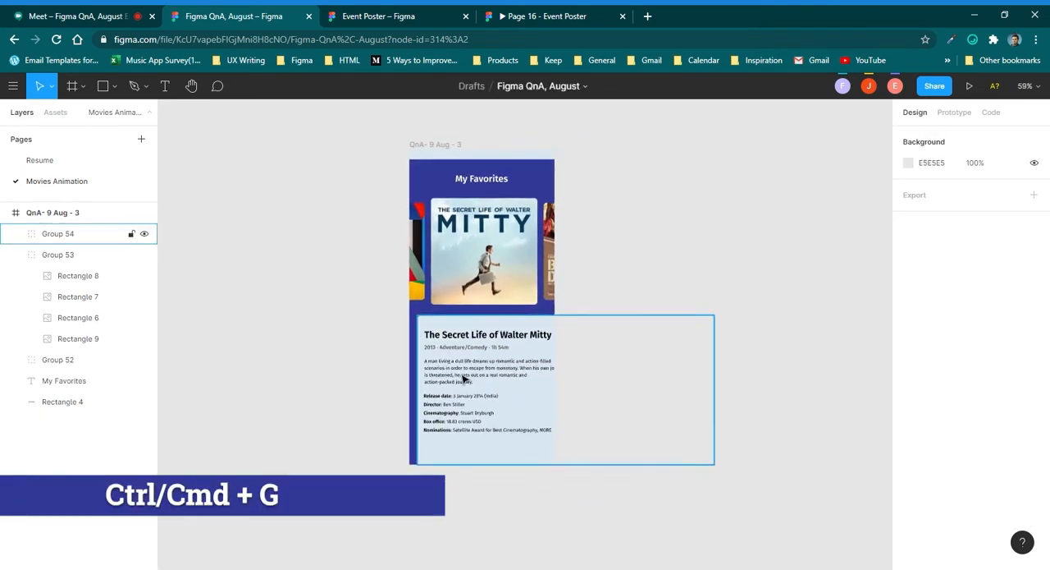
scroll(457, 370, up, 3)
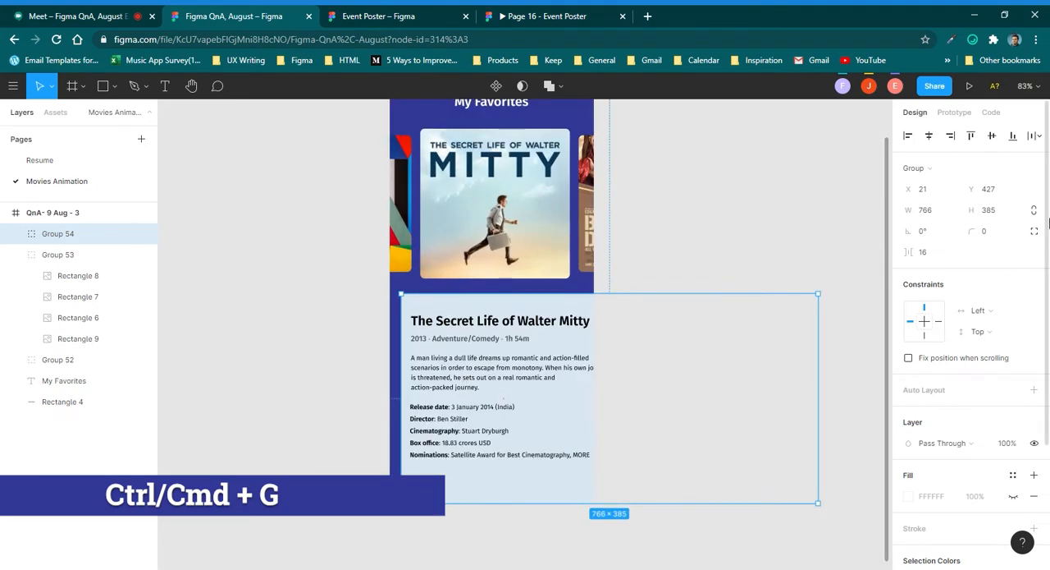
click(908, 136)
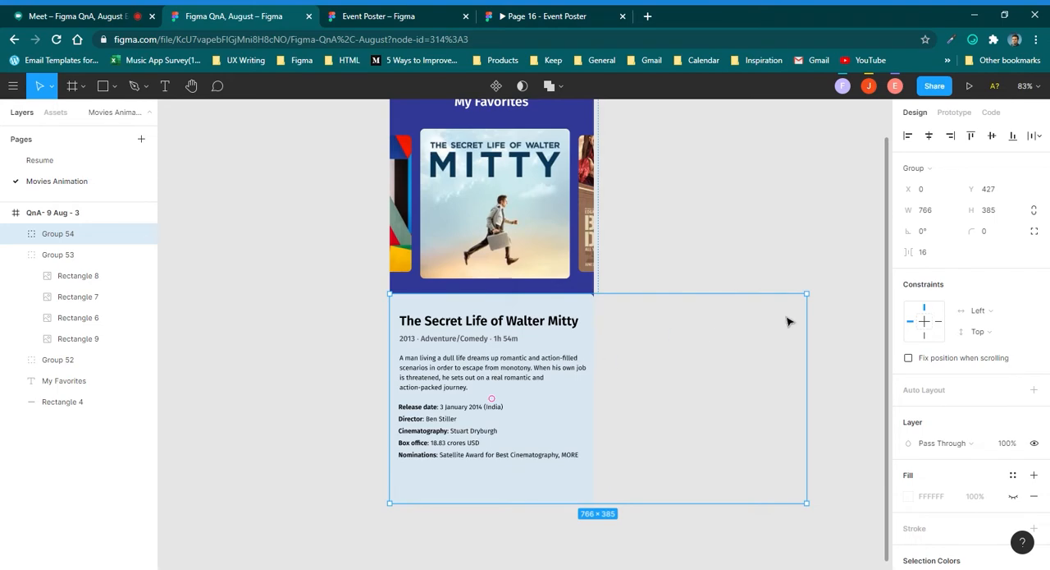
scroll(714, 257, down, 3)
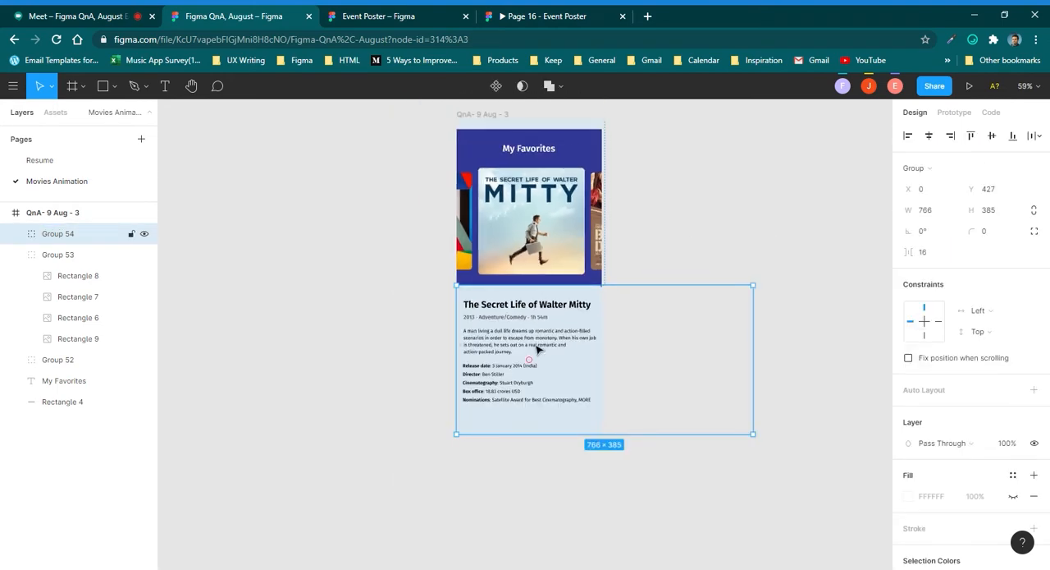
Switch to the Google Meet call, check the participants' replies in the chat, and return to the Figma QnA file.
click(106, 14)
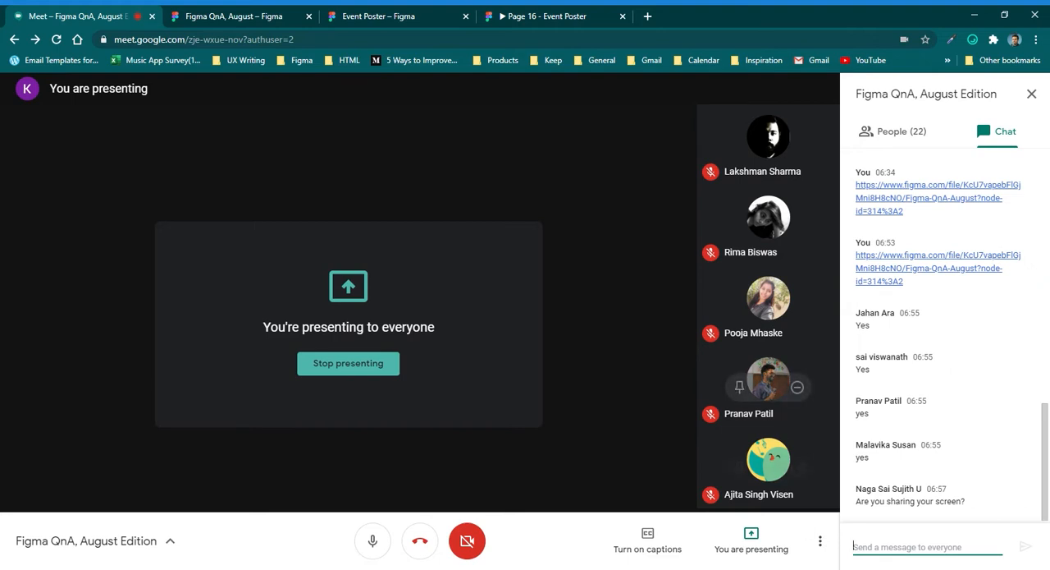
click(948, 543)
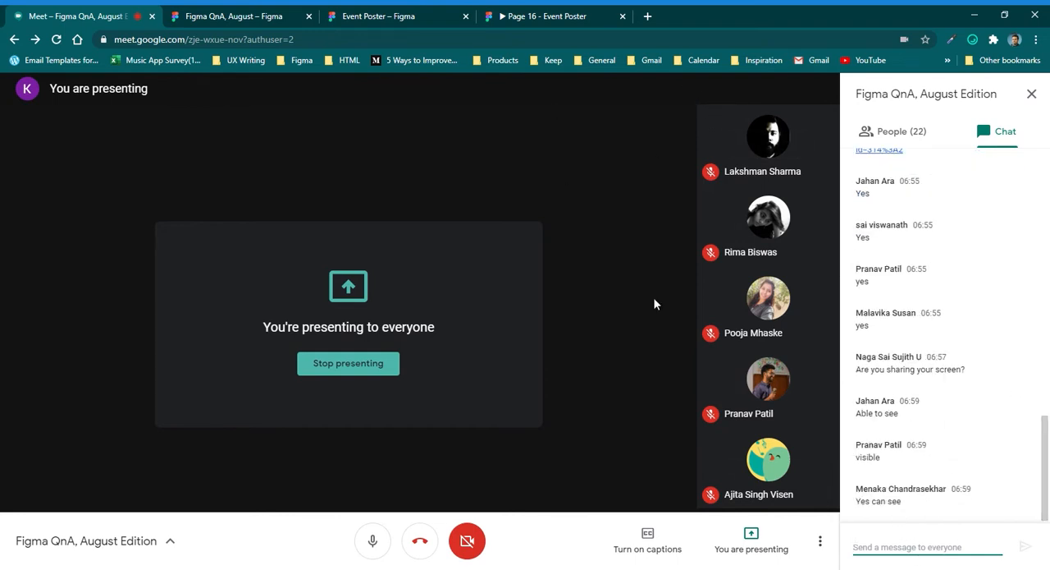
click(285, 11)
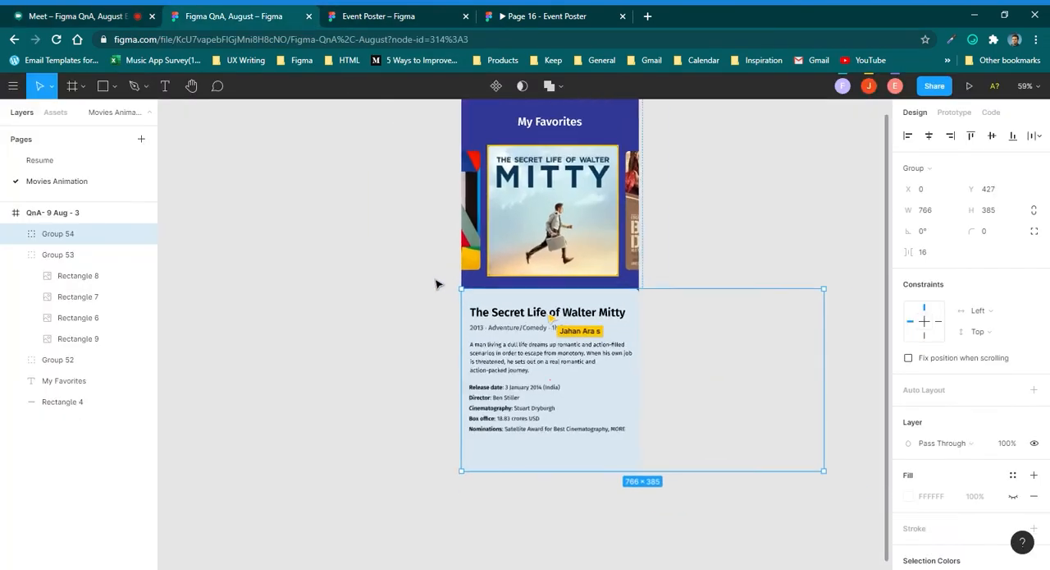
Duplicate the My Favorites screen and place the copy directly below the original frame.
scroll(538, 319, up, 5)
scroll(303, 341, down, 6)
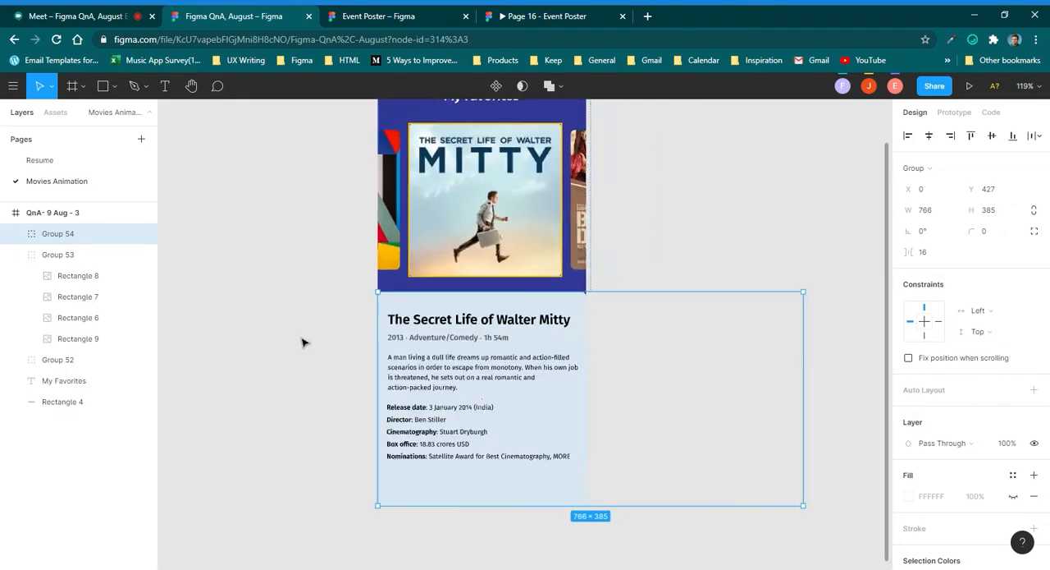
click(461, 233)
drag(367, 197, 372, 436)
click(413, 238)
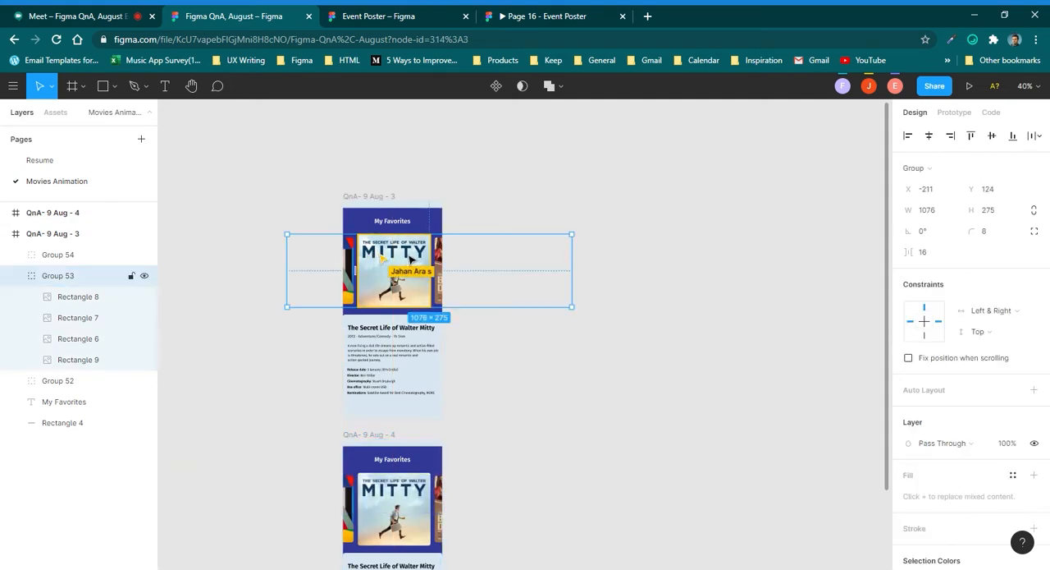
scroll(484, 288, down, 1)
click(425, 352)
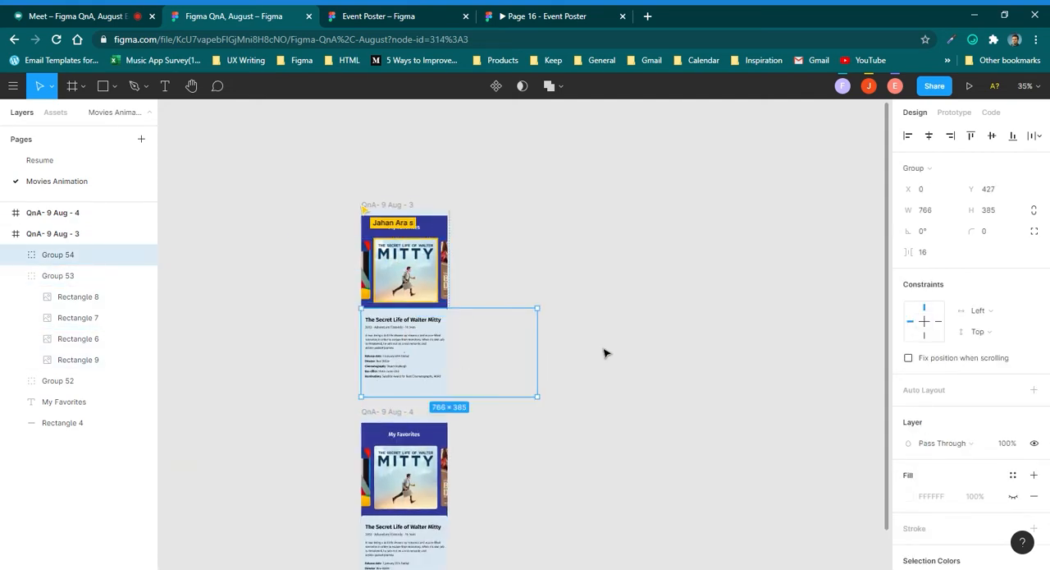
drag(592, 360, 616, 296)
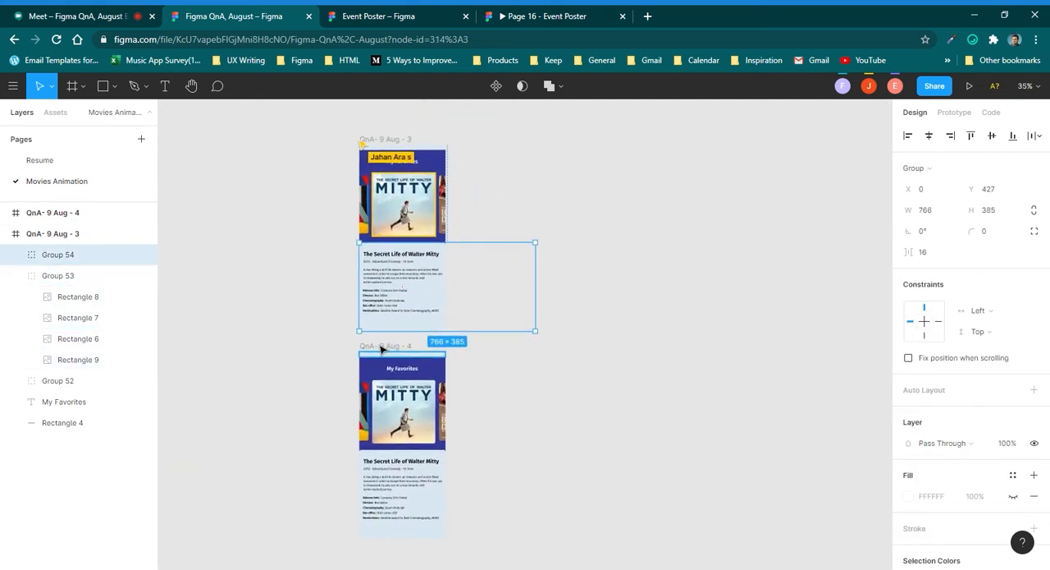
Resize the Walter Mitty poster in the duplicated QnA- 9 Aug - 4 frame to 251 × 251.
click(383, 351)
drag(413, 391, 437, 285)
scroll(413, 314, up, 2)
scroll(412, 314, up, 4)
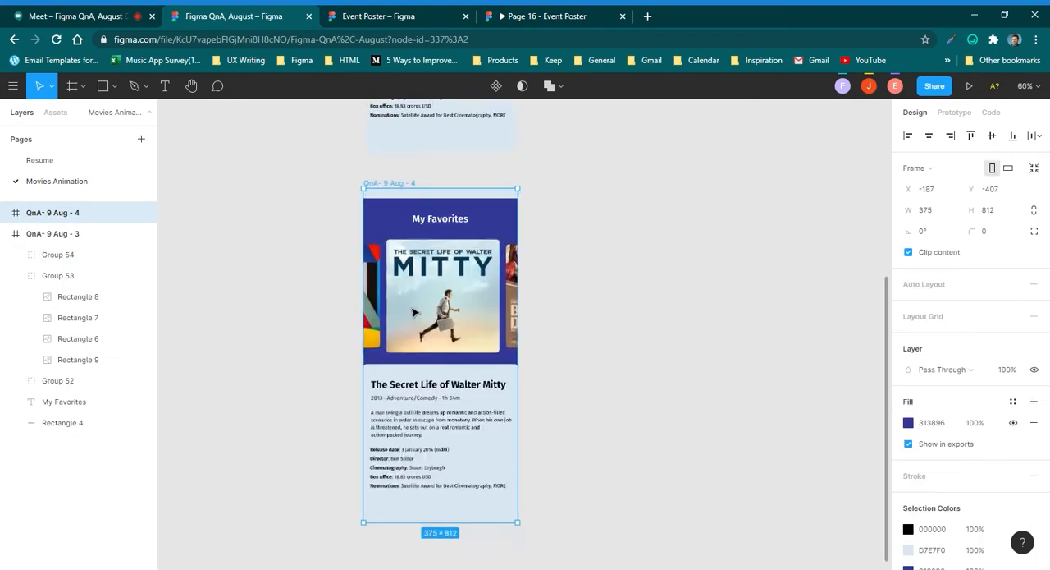
click(420, 344)
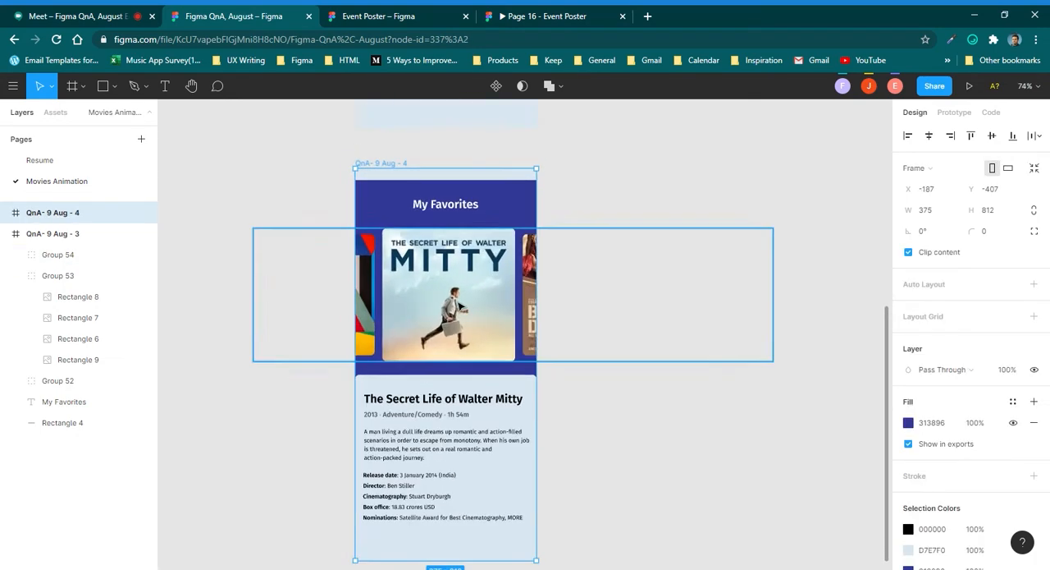
double_click(495, 304)
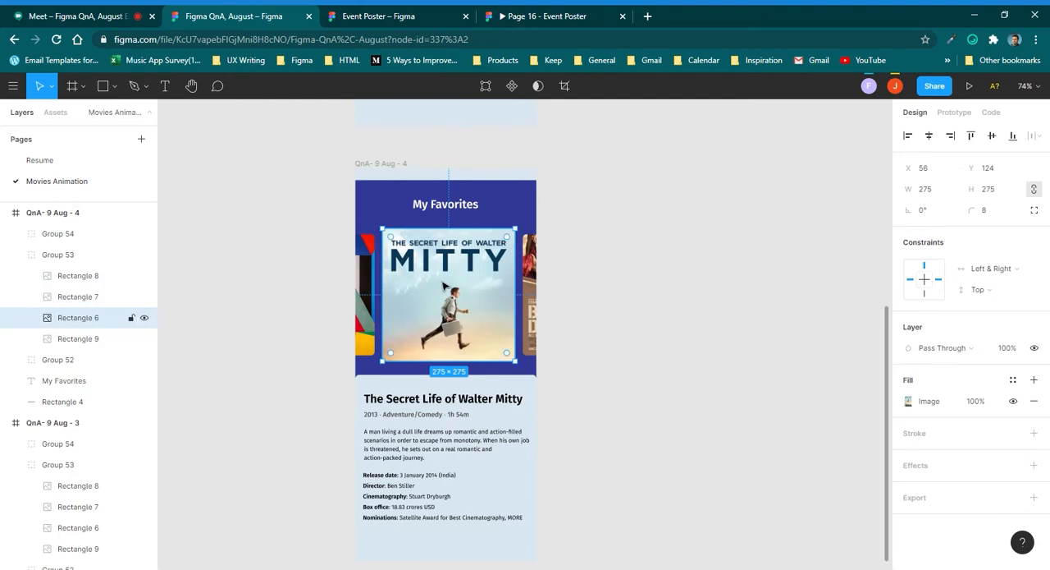
scroll(443, 287, up, 2)
scroll(441, 287, up, 1)
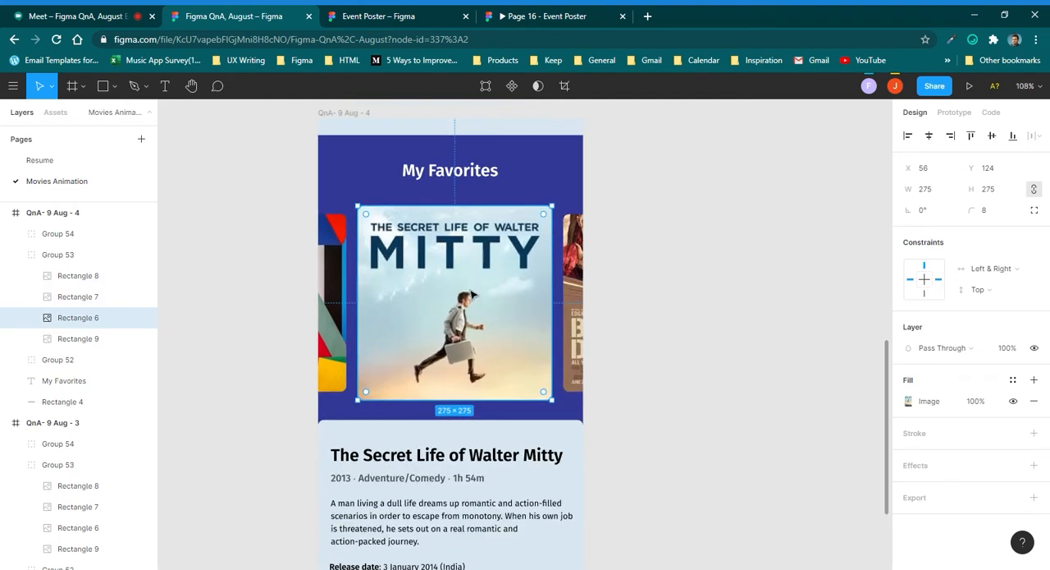
click(940, 191)
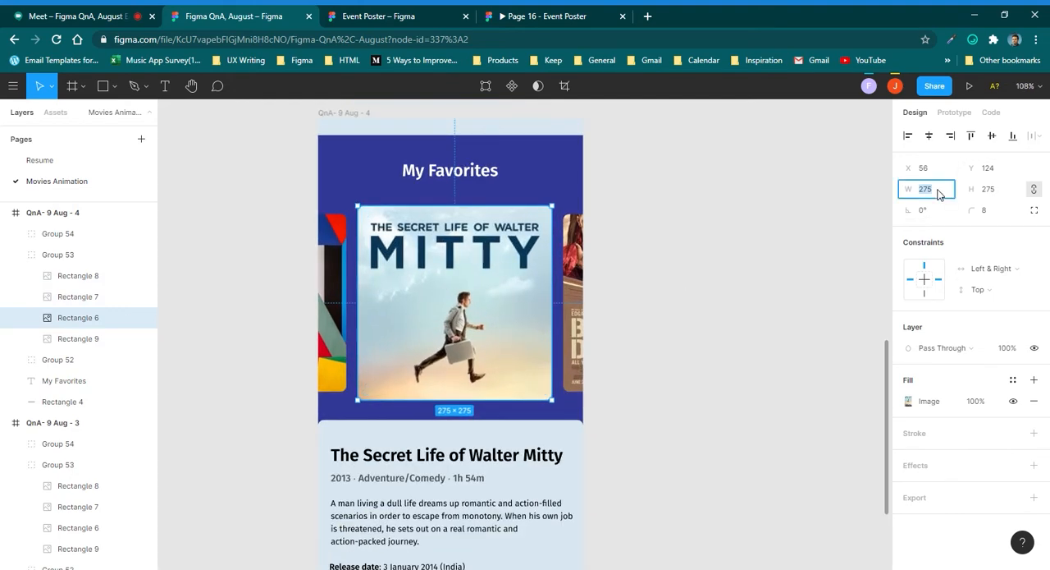
key(ctrl+shift+Down)
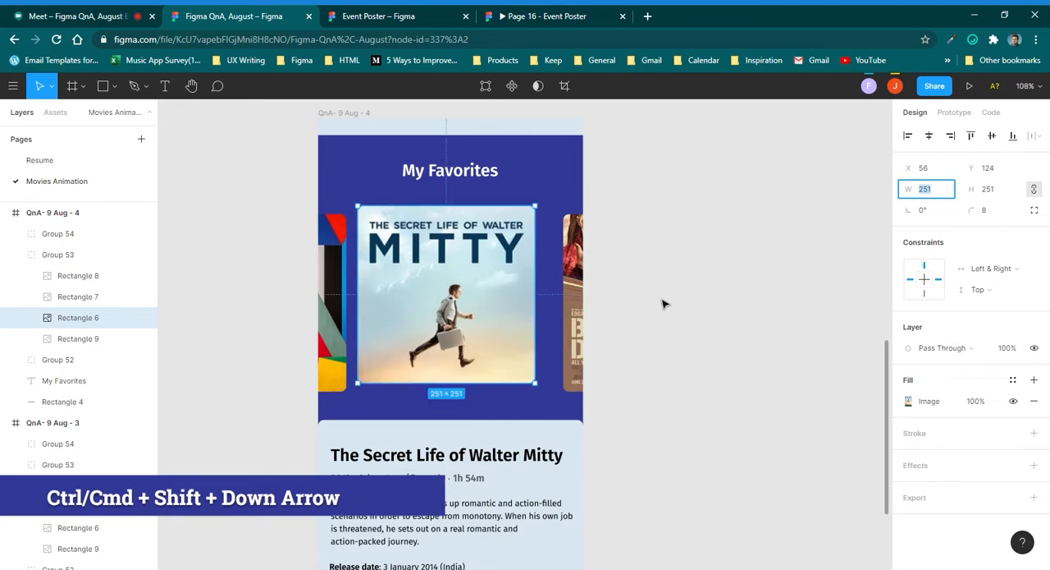
Align the resized Walter Mitty poster with its row and shift the duplicate's poster group to X -514, bringing Baby Driver near the middle.
drag(506, 301, 323, 314)
click(733, 184)
click(58, 254)
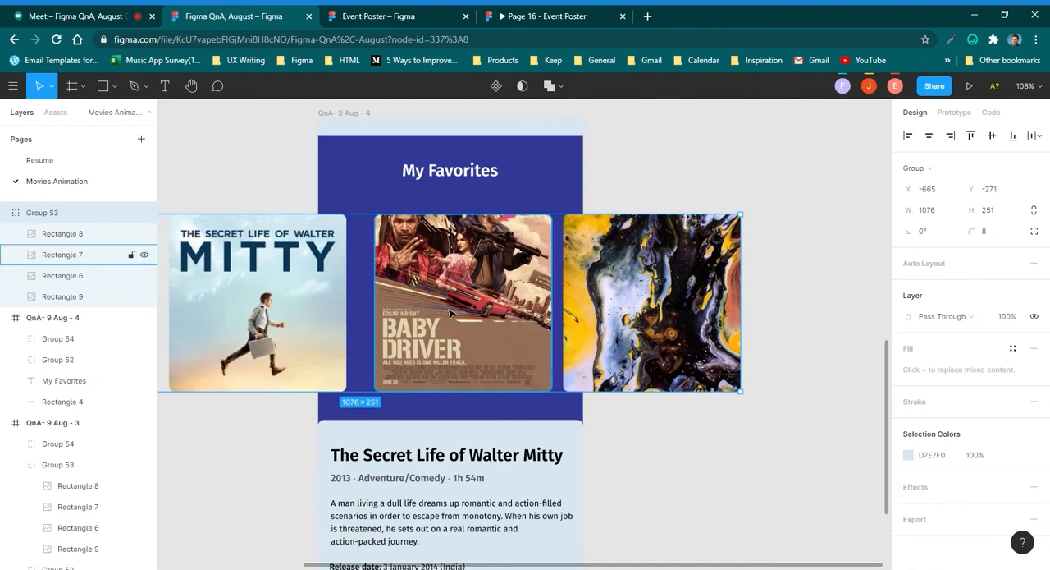
key(ctrl+z)
drag(576, 282, 435, 293)
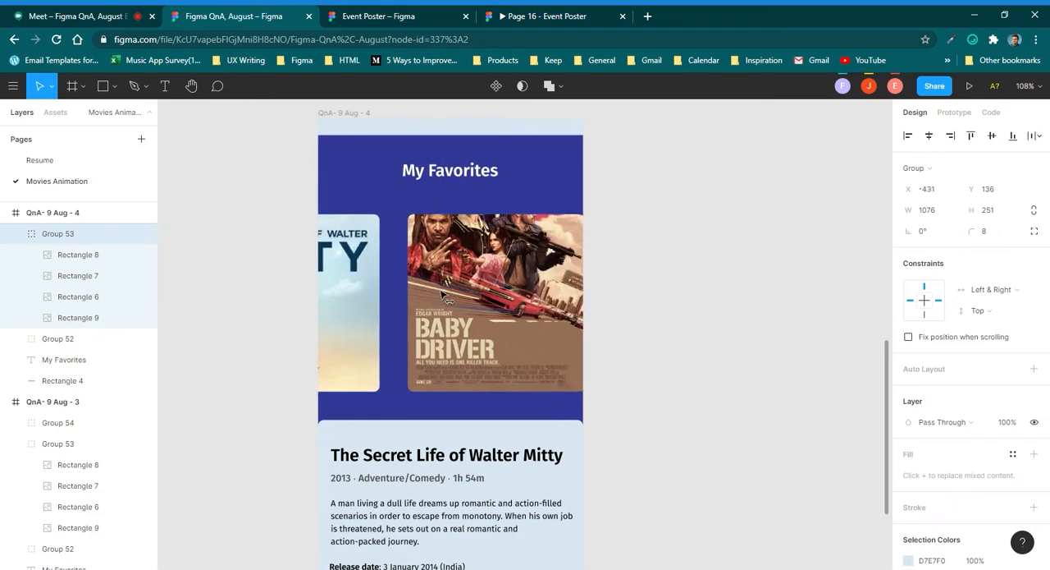
drag(505, 297, 448, 306)
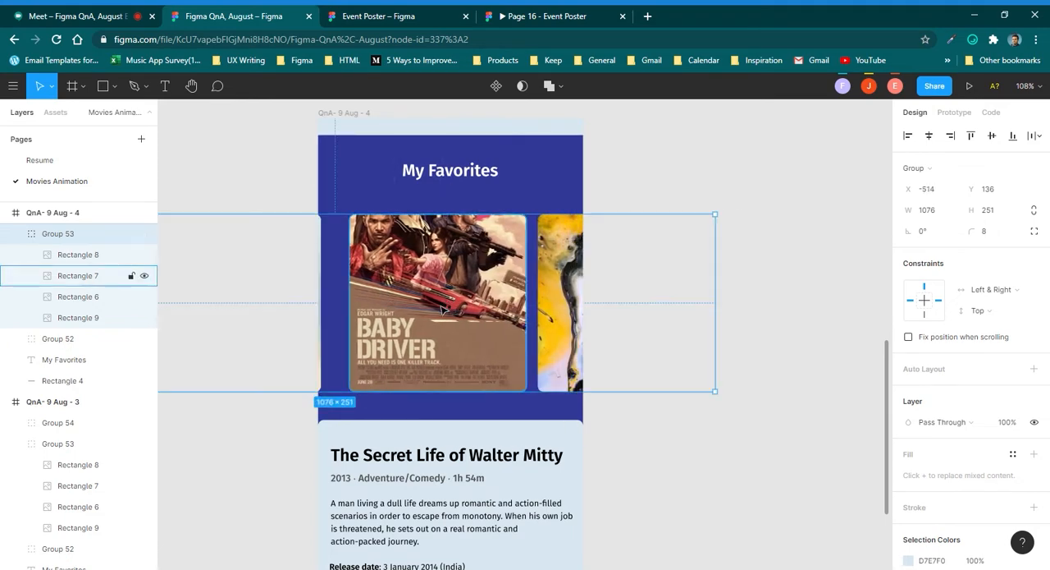
Cut the poster group and paste it back into the QnA- 9 Aug - 4 frame.
scroll(430, 305, down, 5)
scroll(429, 305, up, 3)
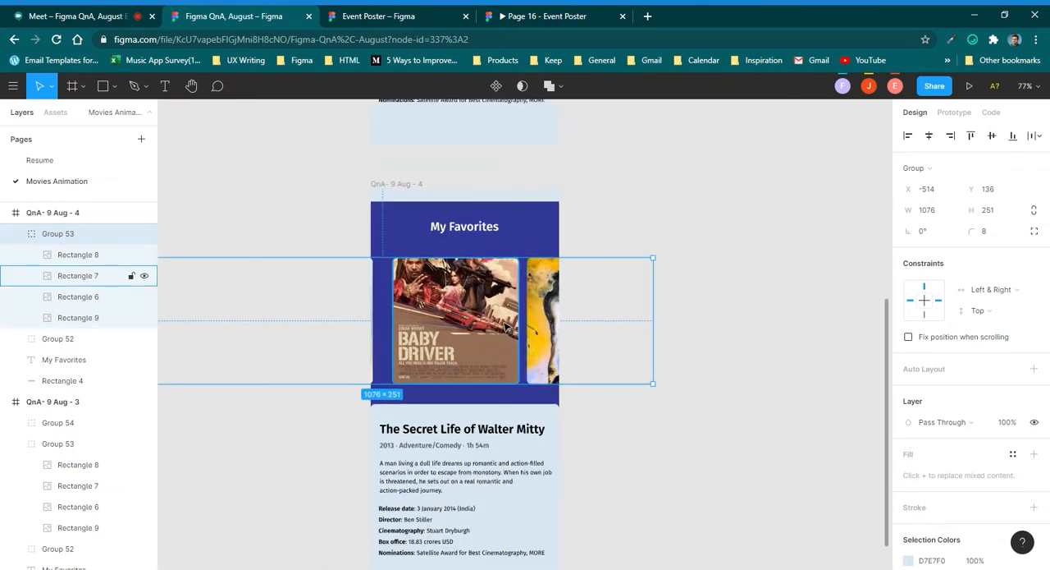
key(Delete)
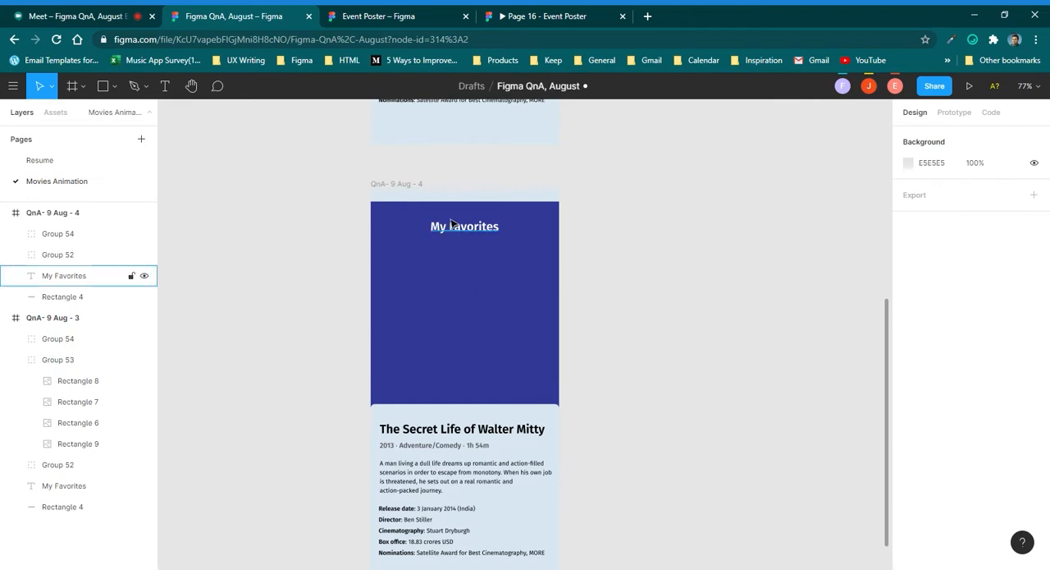
click(401, 184)
scroll(389, 217, up, 2)
key(ctrl+v)
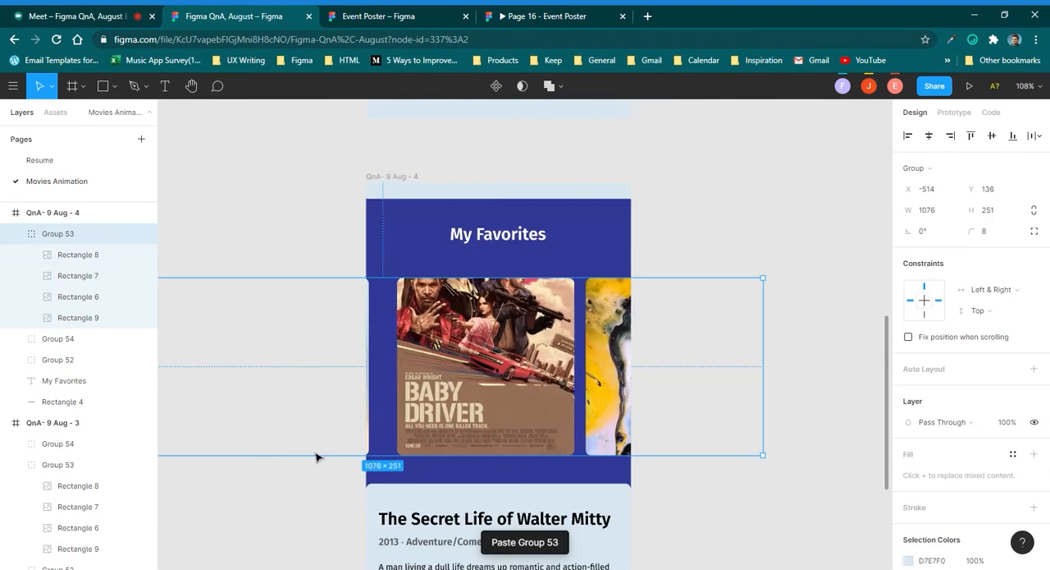
scroll(496, 439, down, 1)
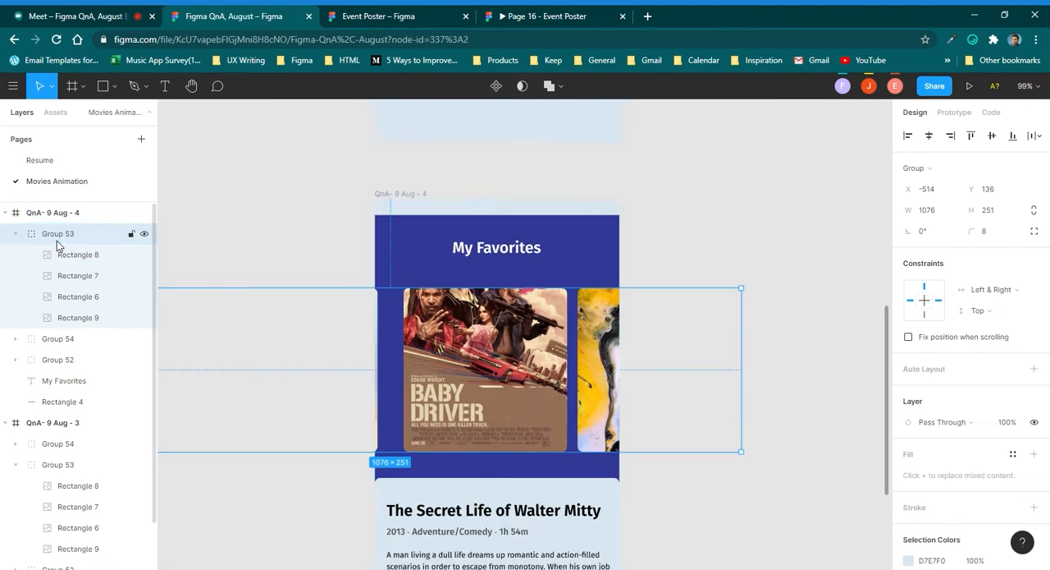
Enlarge the Baby Driver poster in the duplicated frame's poster group to 275 × 275.
click(64, 215)
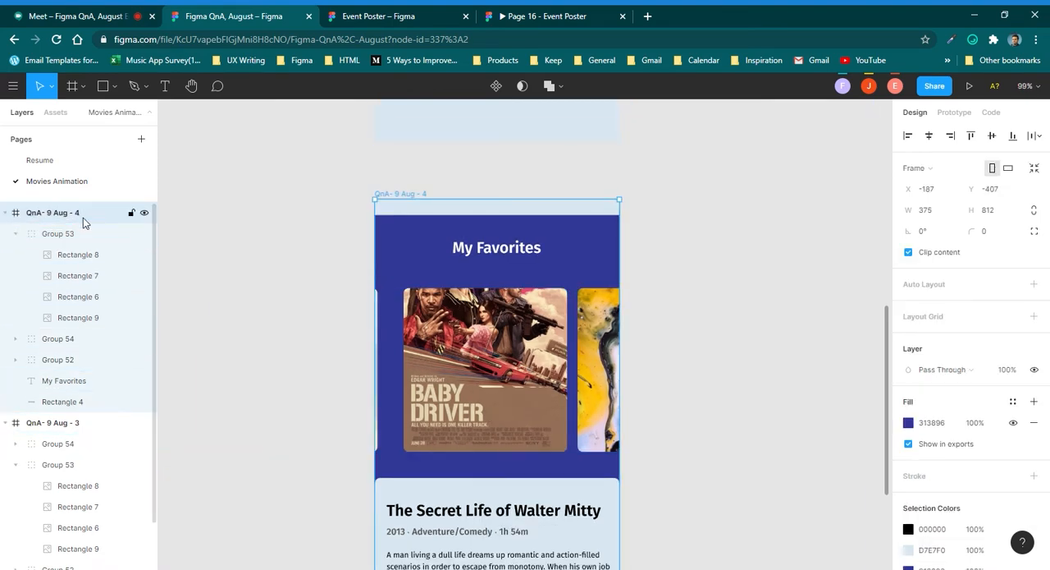
click(61, 233)
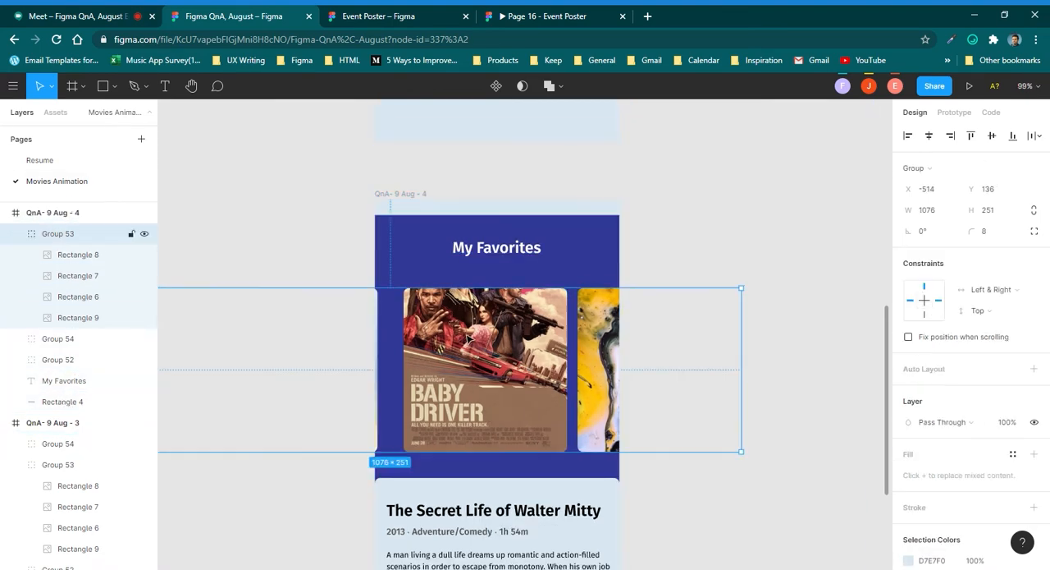
double_click(495, 348)
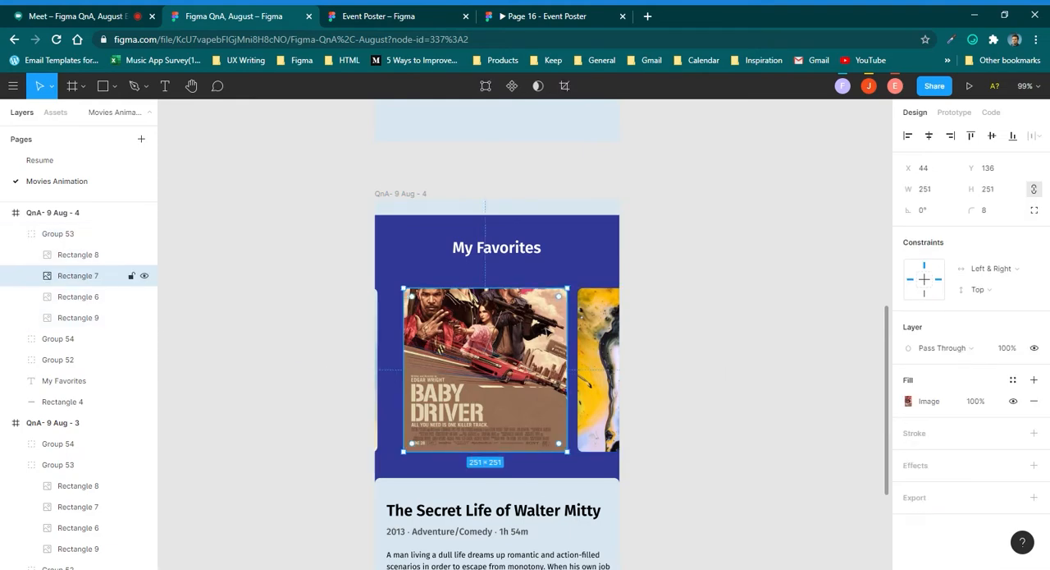
click(932, 189)
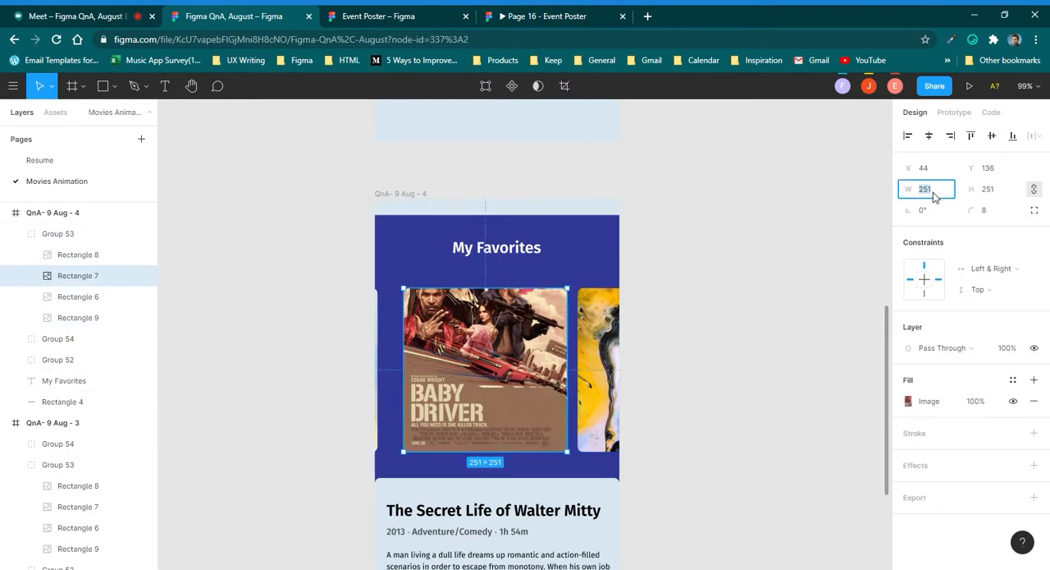
key(ctrl+shift+Up)
key(ctrl+shift+Up)
key(ctrl+shift+Up)
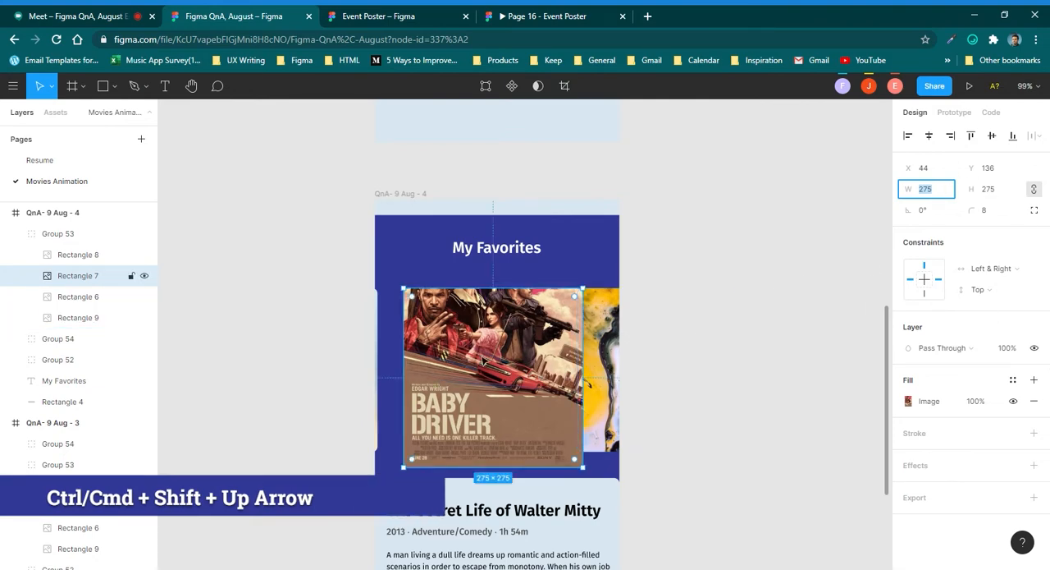
Shift the enlarged Baby Driver poster up to Y 124, centring it vertically with its neighbouring posters.
drag(485, 361, 488, 380)
click(360, 318)
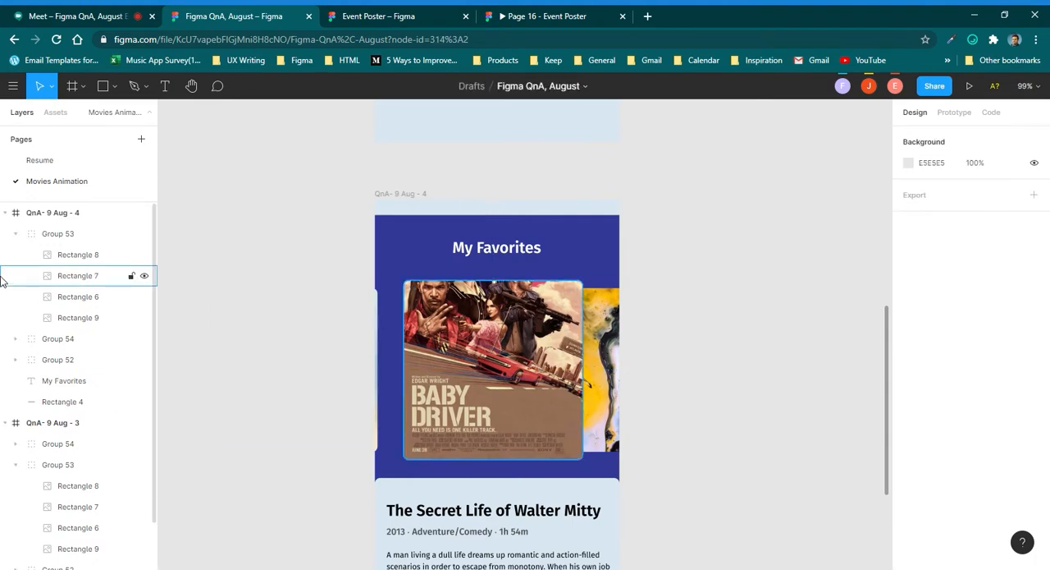
Try to even out the spacing of all four posters in the QnA- 9 Aug - 4 poster group.
click(78, 255)
shift+click(78, 320)
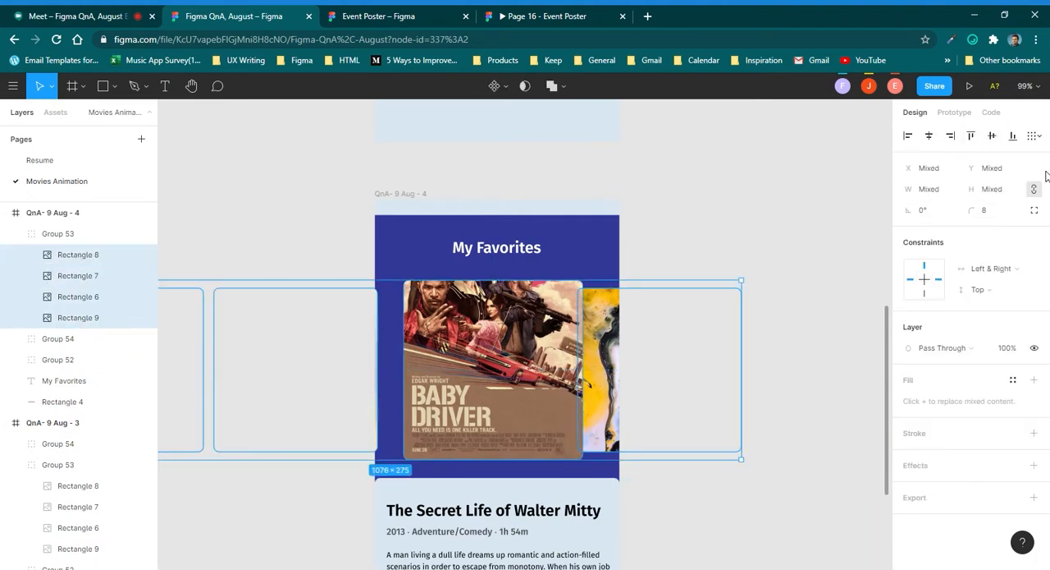
click(1034, 136)
click(983, 160)
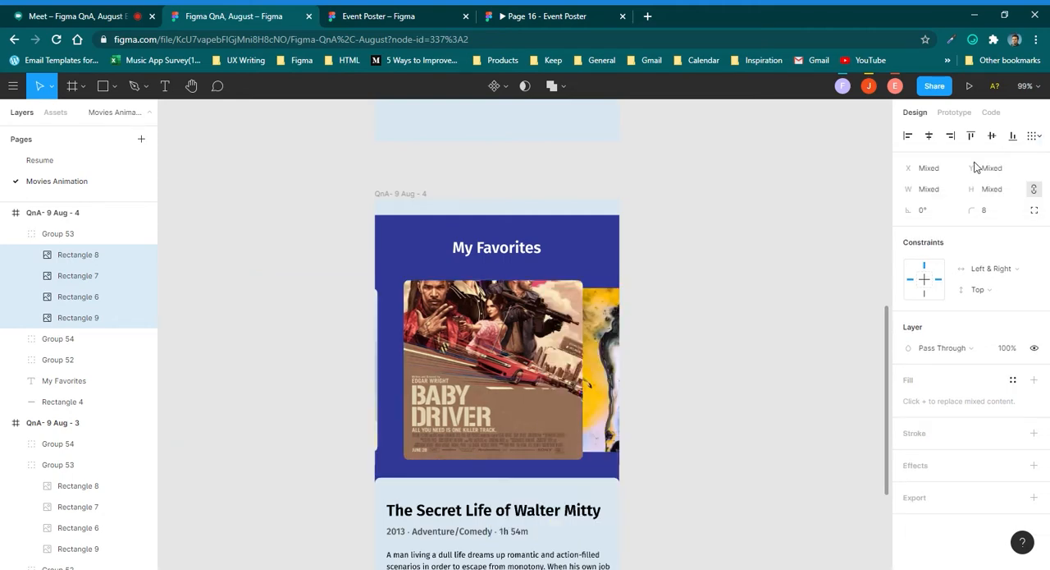
click(688, 297)
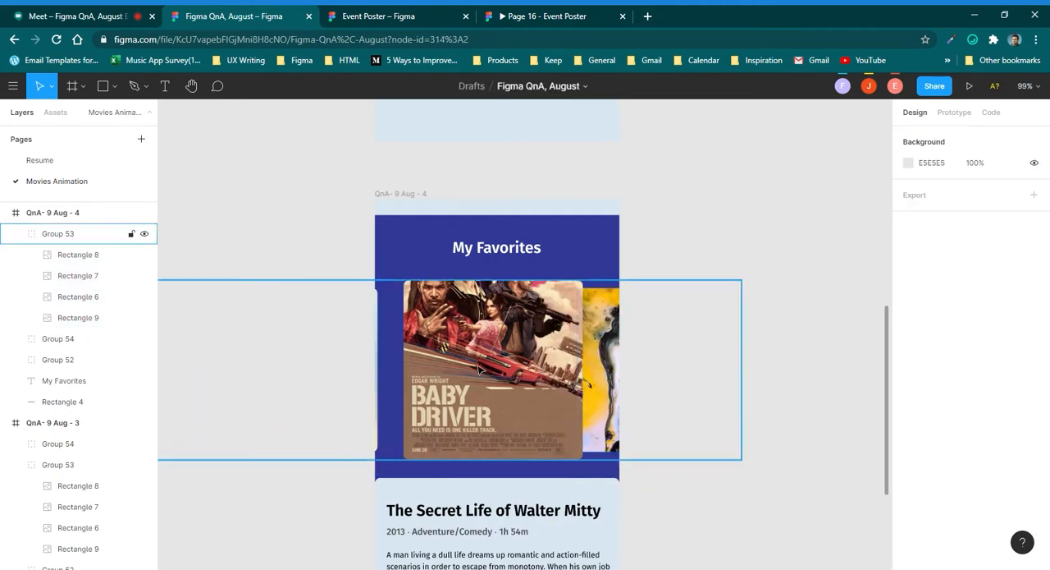
Move the Baby Driver poster to X 20 for even gaps and shift the whole poster group to X -482.
double_click(519, 376)
drag(519, 377, 505, 377)
drag(503, 375, 502, 375)
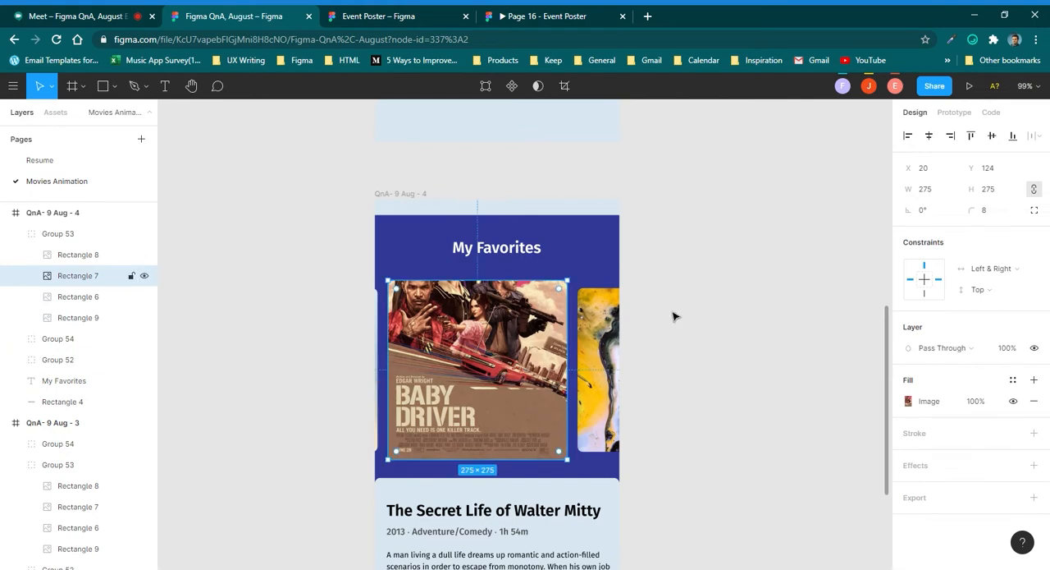
click(715, 234)
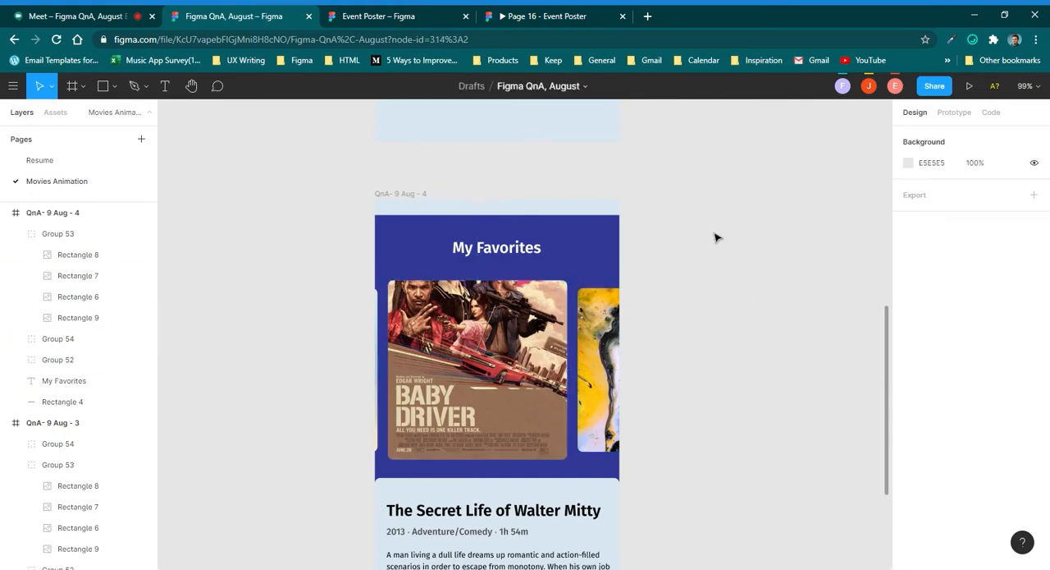
click(448, 360)
drag(447, 359, 464, 358)
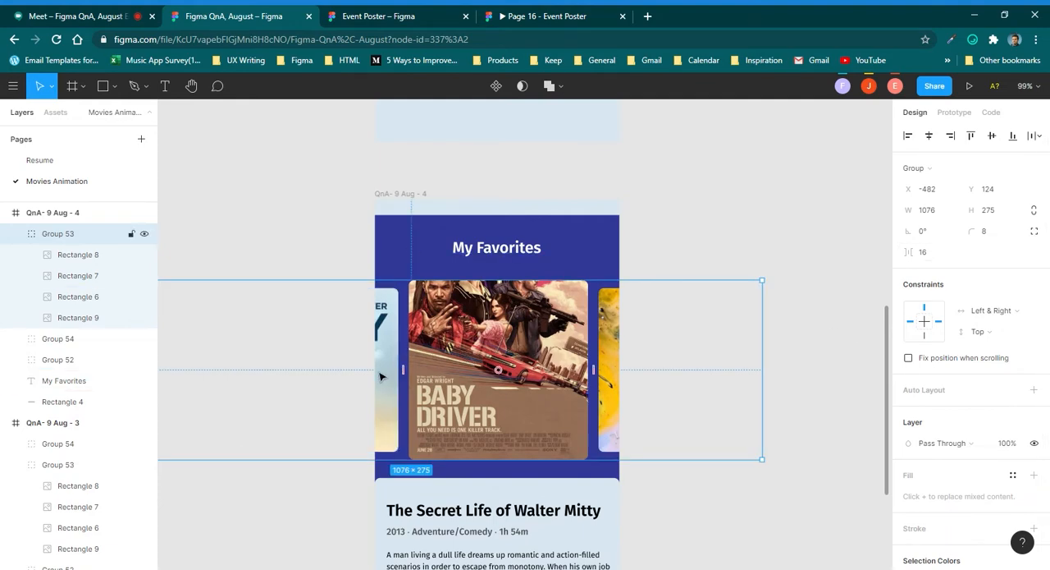
Reposition the Baby Driver image downward within its Crop fill to bring the cast into the poster.
scroll(342, 354, up, 5)
scroll(432, 328, down, 5)
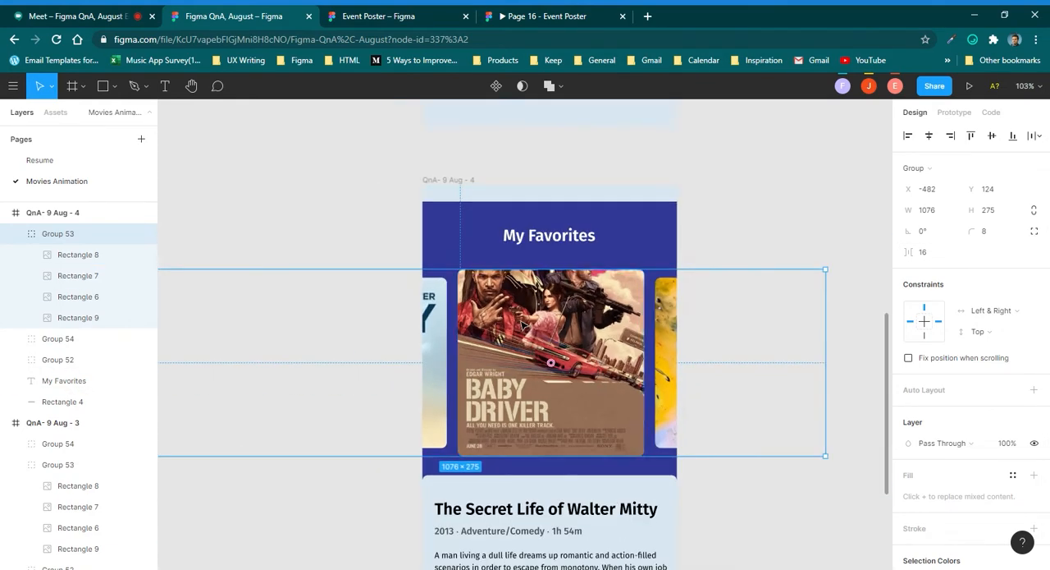
click(525, 324)
click(908, 401)
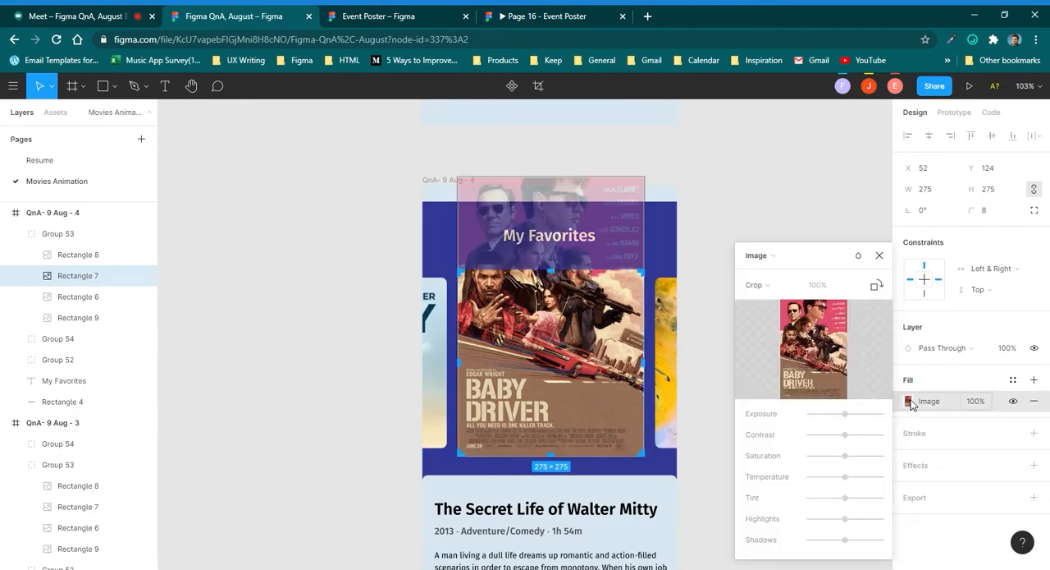
click(771, 287)
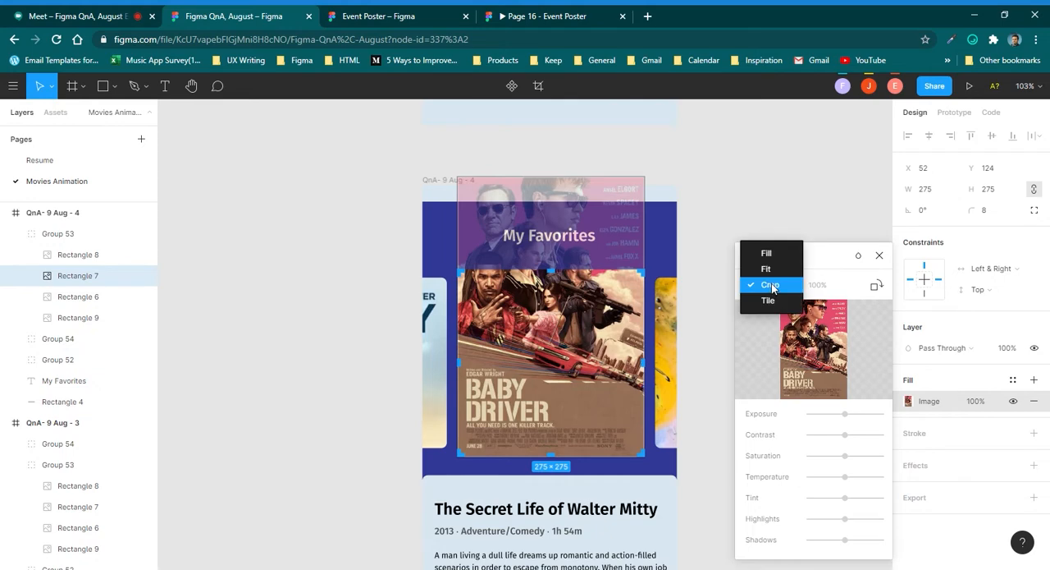
click(773, 286)
drag(568, 351, 563, 401)
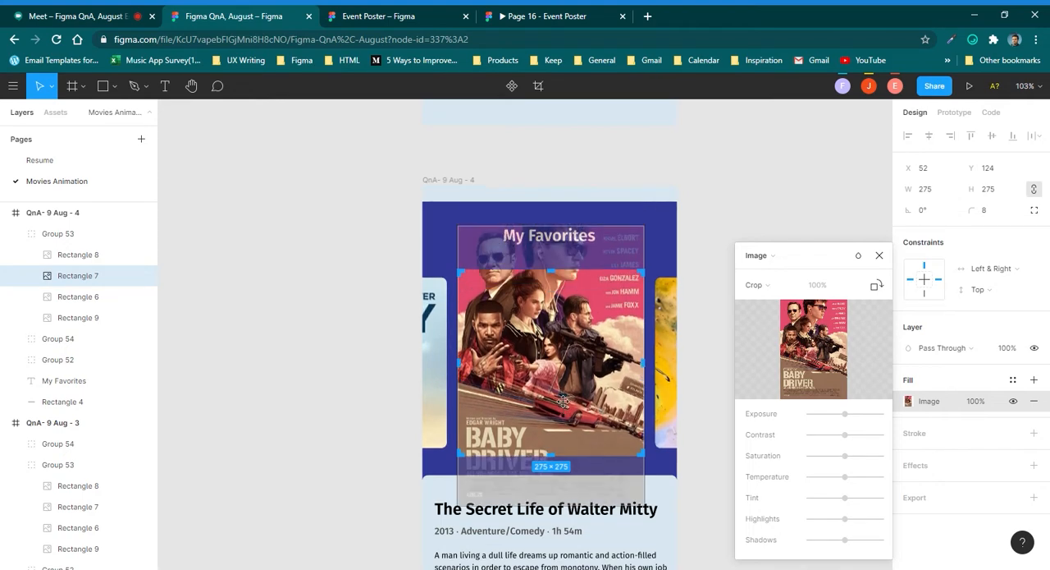
Reposition the cropped Walter Mitty image upward in QnA- 9 Aug - 4 to bring its lower skyline into the poster.
click(448, 310)
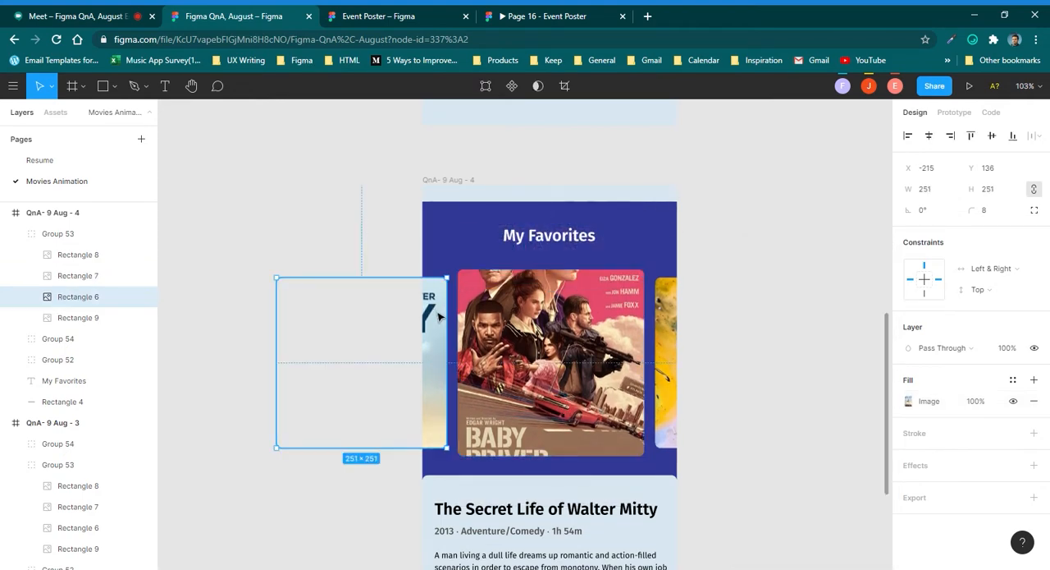
click(907, 402)
click(756, 285)
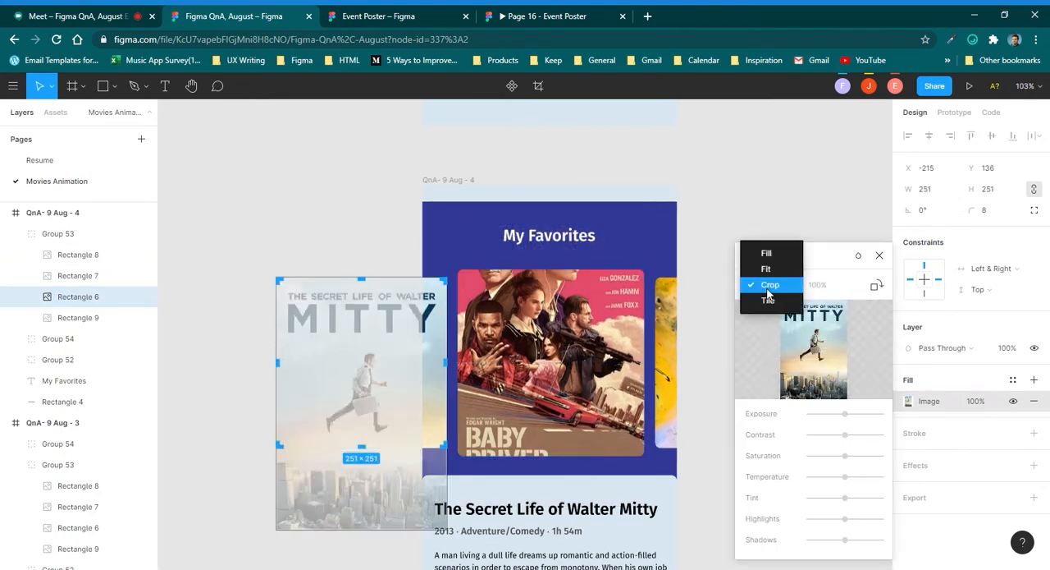
click(693, 240)
drag(449, 381, 452, 280)
key(Escape)
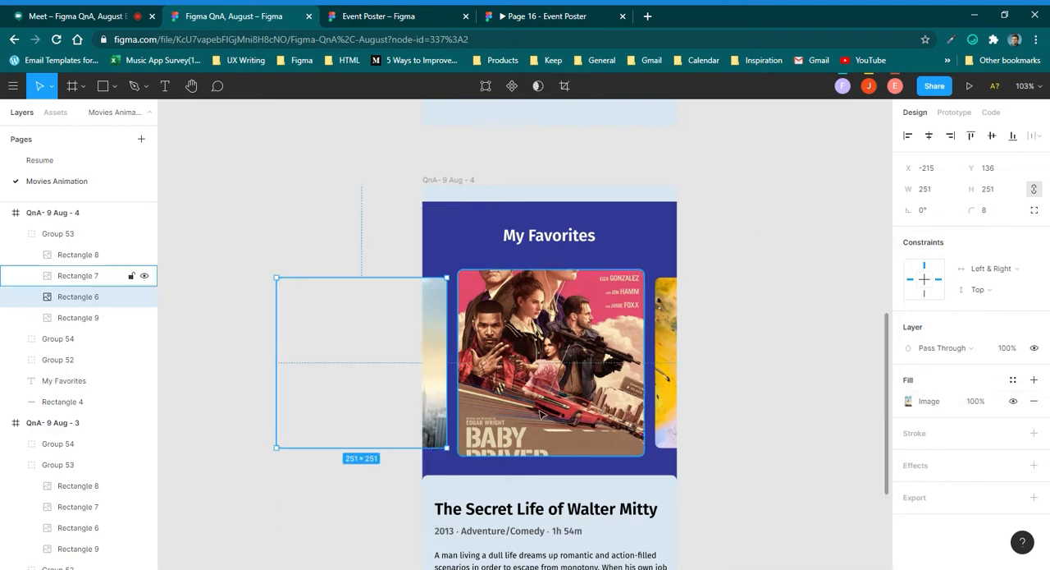
Right-align the movie details group in QnA- 9 Aug - 4 to bring the Baby Driver details into the frame.
ctrl+scroll(694, 378, down, 5)
click(633, 435)
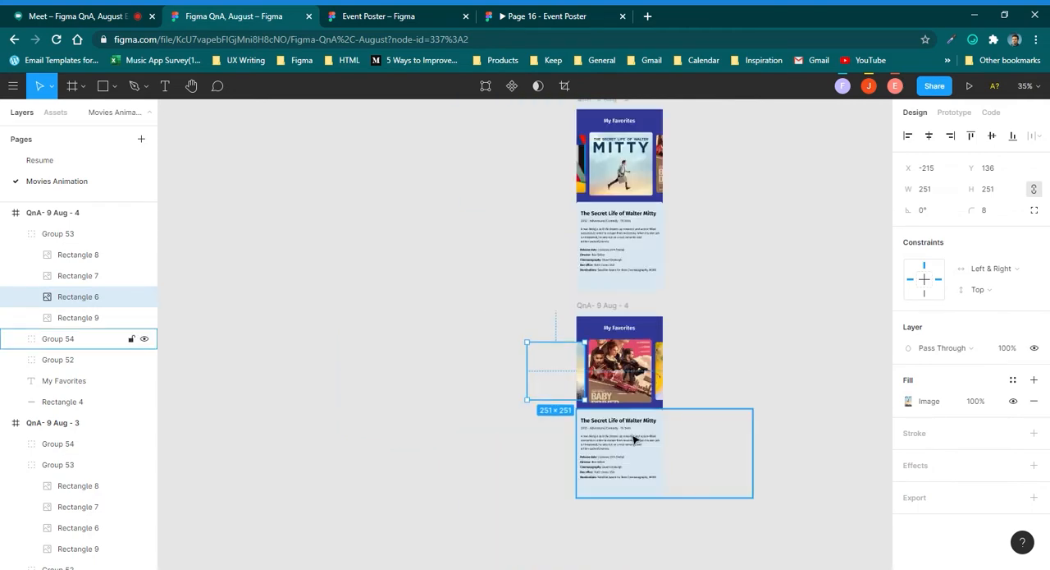
scroll(632, 436, up, 4)
scroll(696, 489, down, 1)
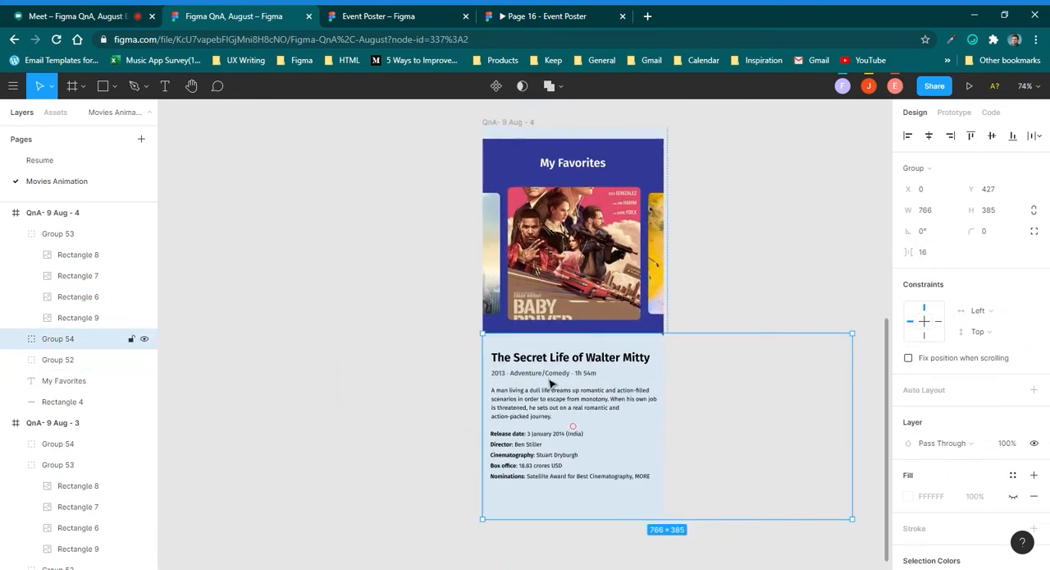
ctrl+scroll(497, 395, down, 2)
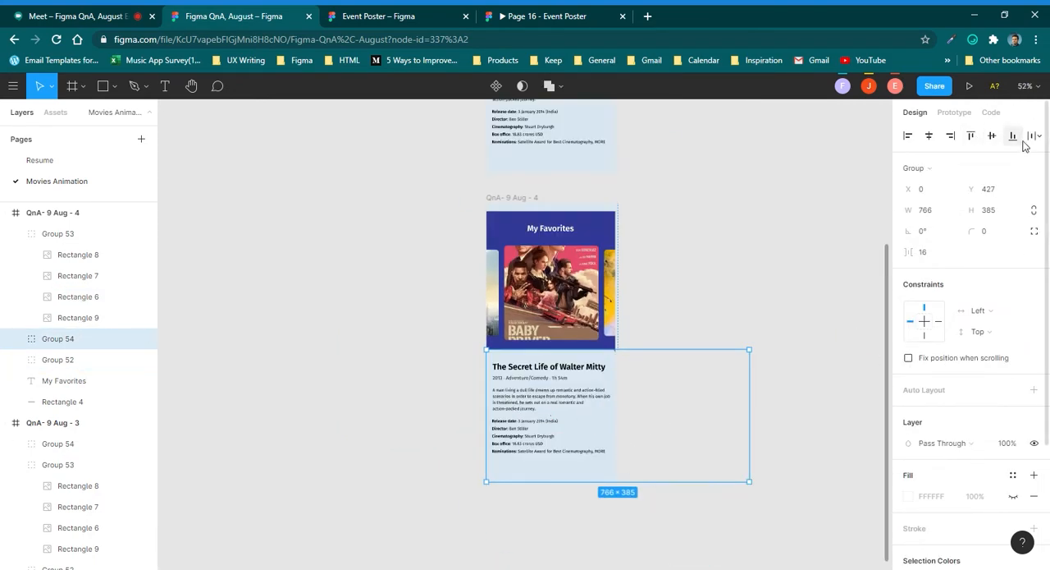
click(950, 136)
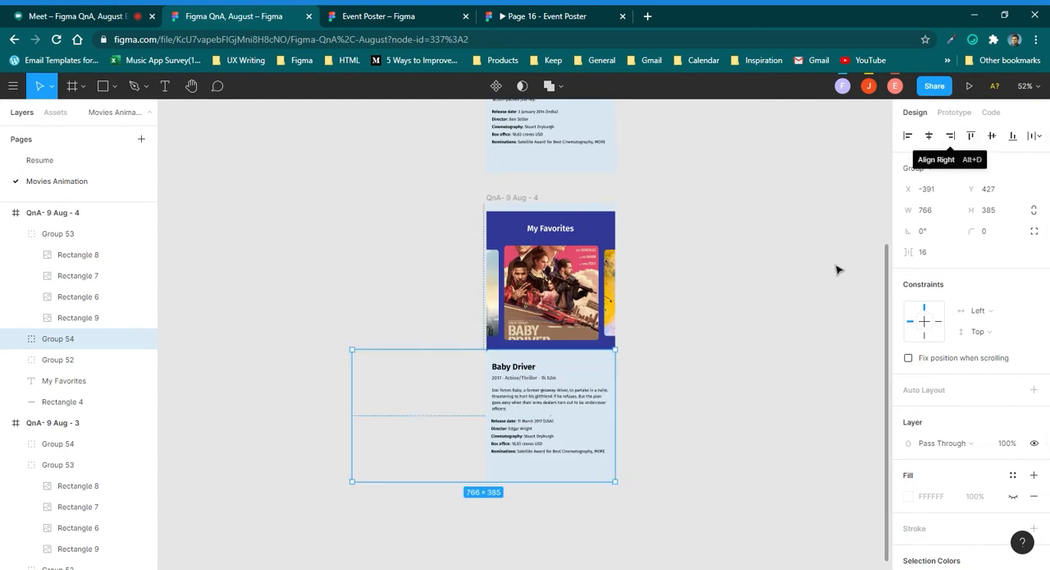
scroll(508, 382, up, 3)
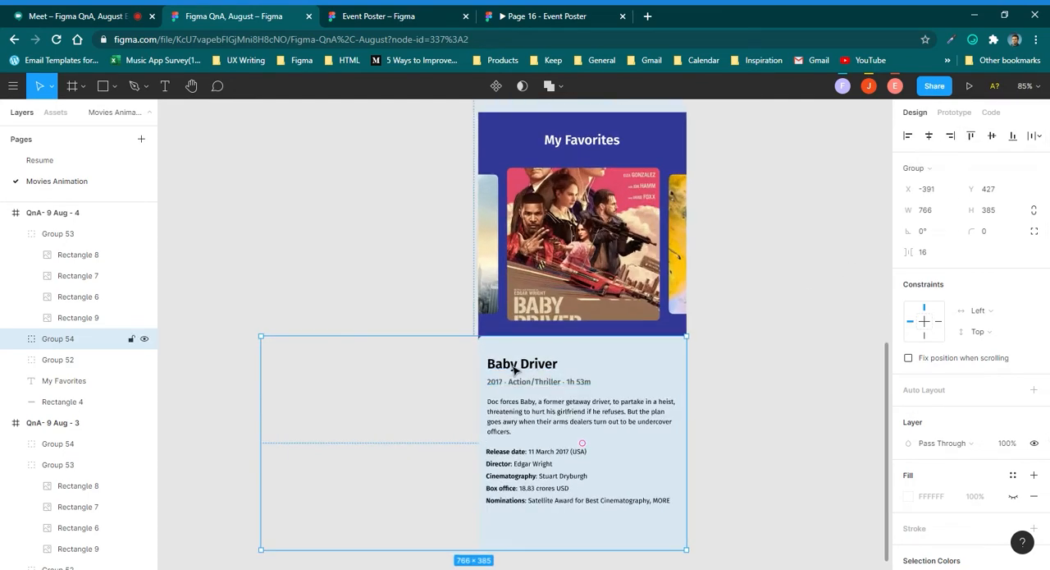
scroll(532, 403, down, 5)
click(739, 332)
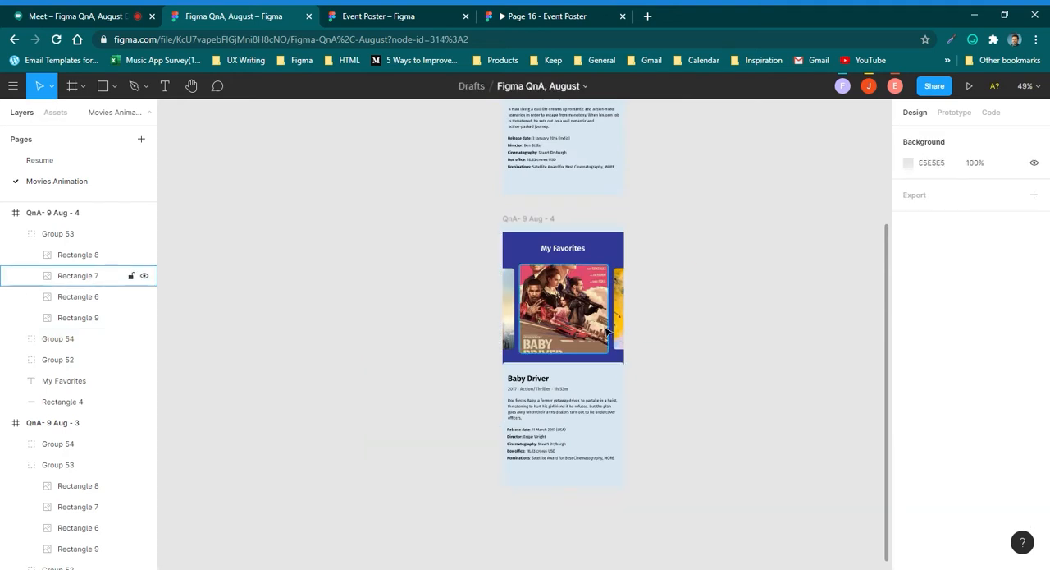
Link the Baby Driver poster in QnA- 9 Aug - 3 to the QnA- 9 Aug - 4 frame with an On Click, Navigate To interaction.
scroll(558, 214, up, 3)
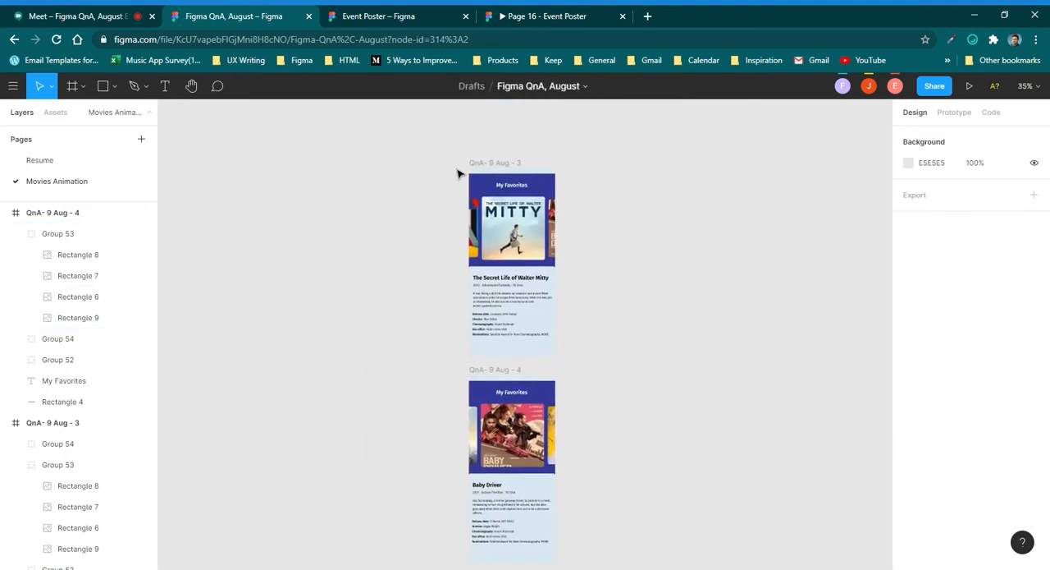
click(502, 163)
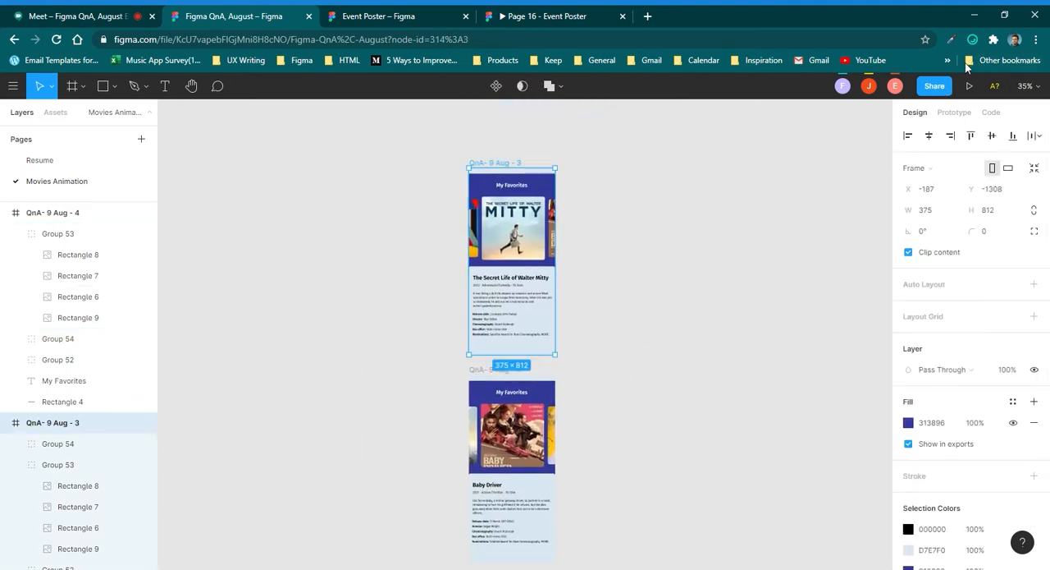
click(956, 113)
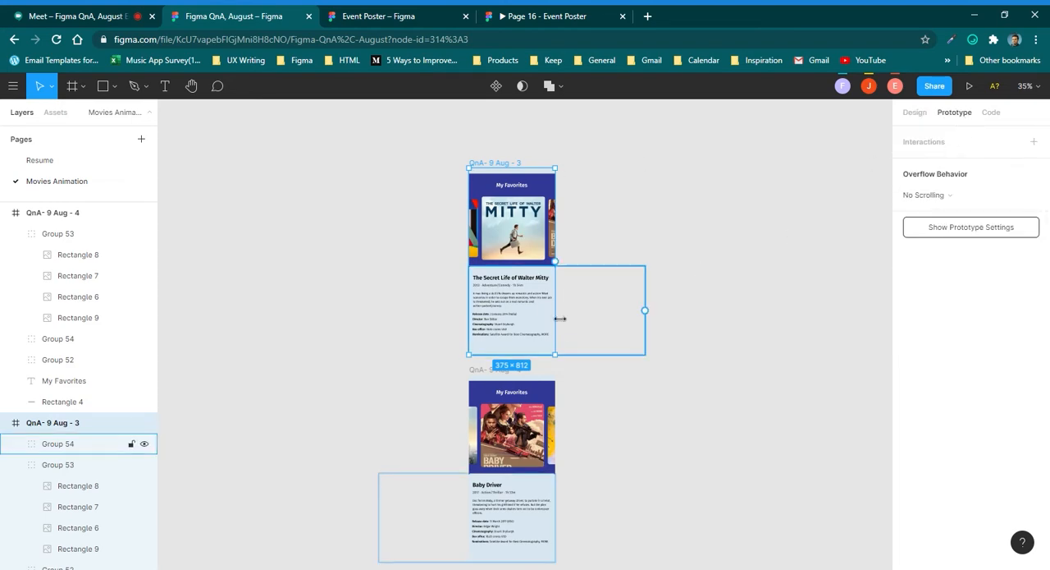
click(517, 209)
scroll(515, 207, up, 2)
scroll(515, 207, down, 1)
scroll(564, 211, up, 3)
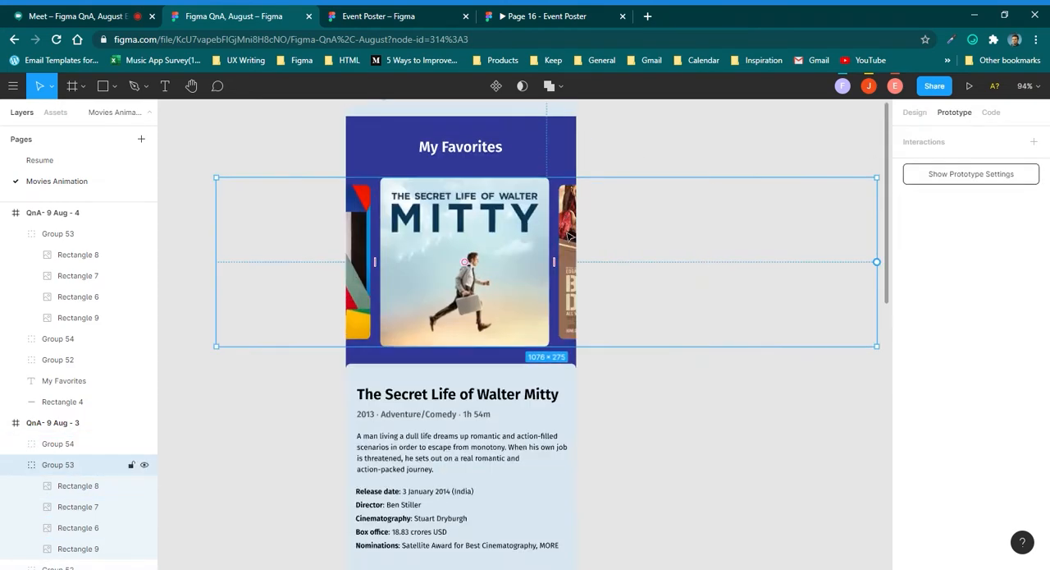
double_click(571, 236)
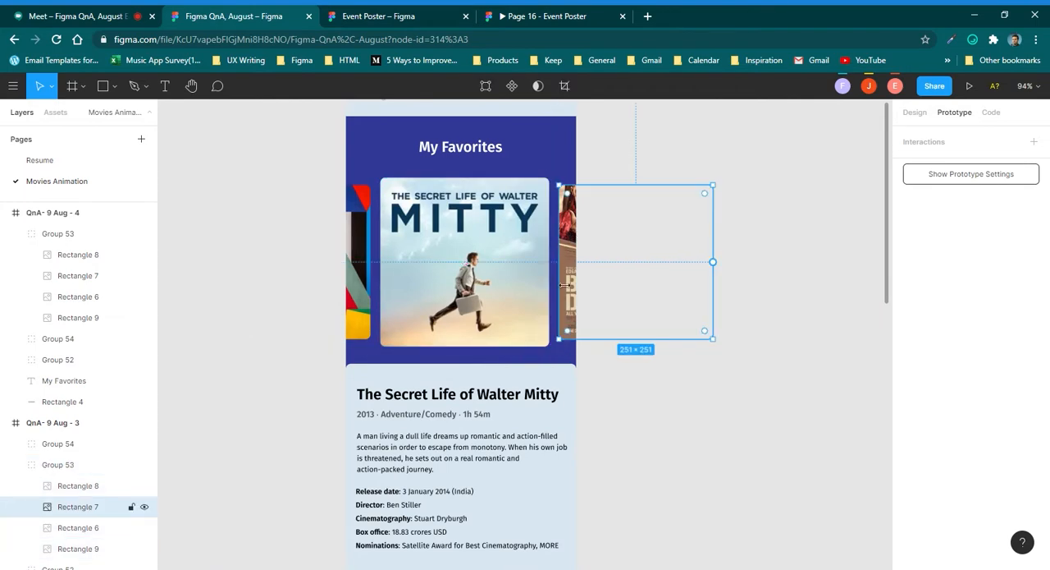
scroll(563, 284, down, 3)
scroll(657, 274, down, 2)
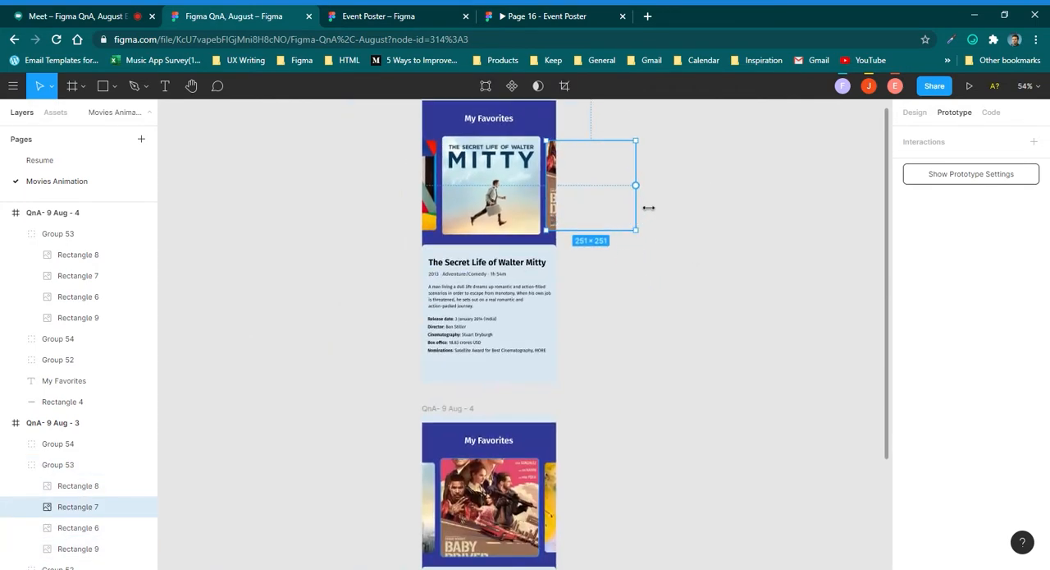
drag(635, 186, 548, 528)
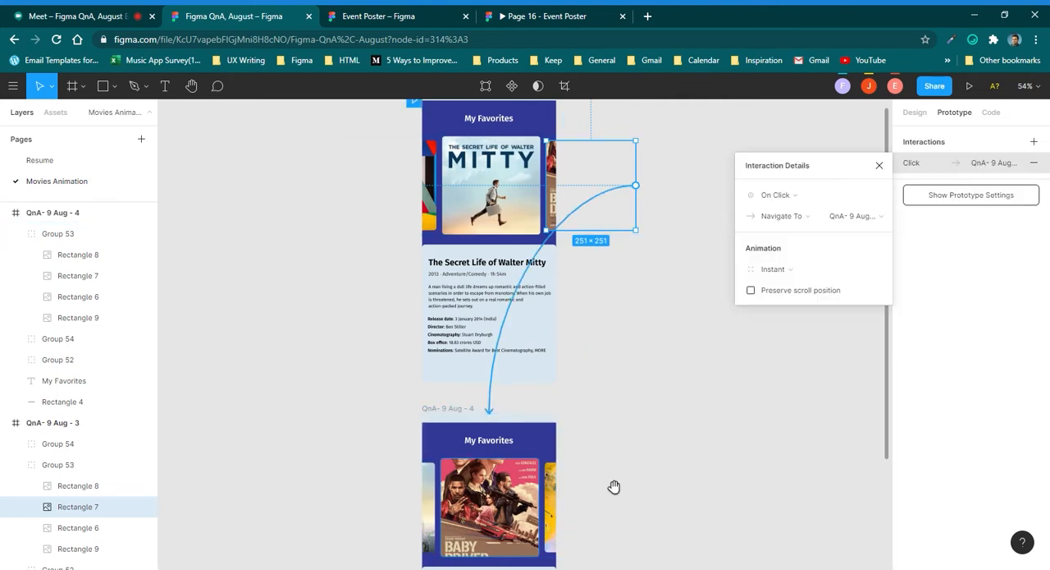
Set the interaction's animation to Smart Animate with Ease Out easing.
scroll(561, 342, down, 3)
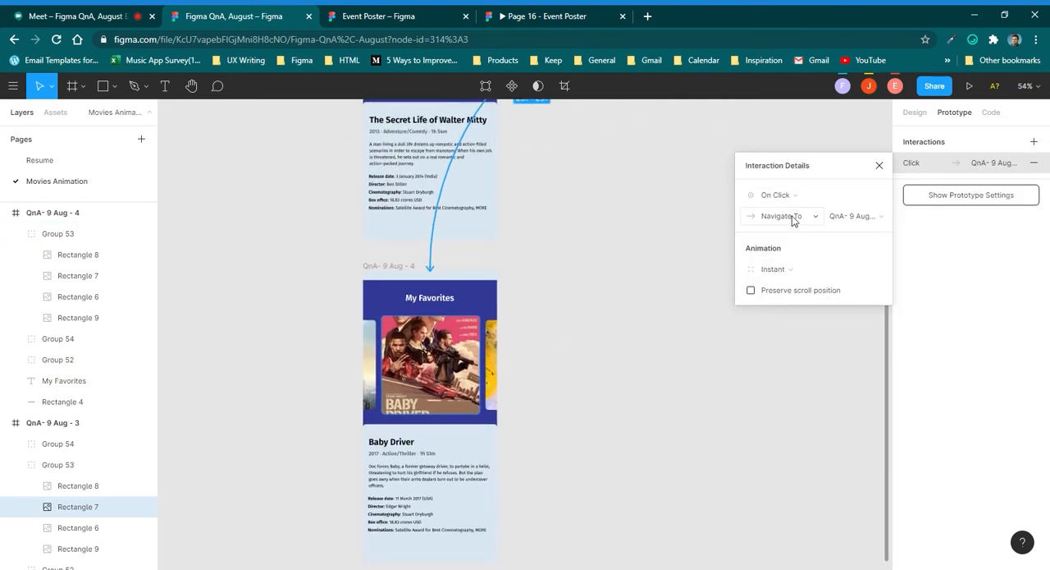
click(790, 275)
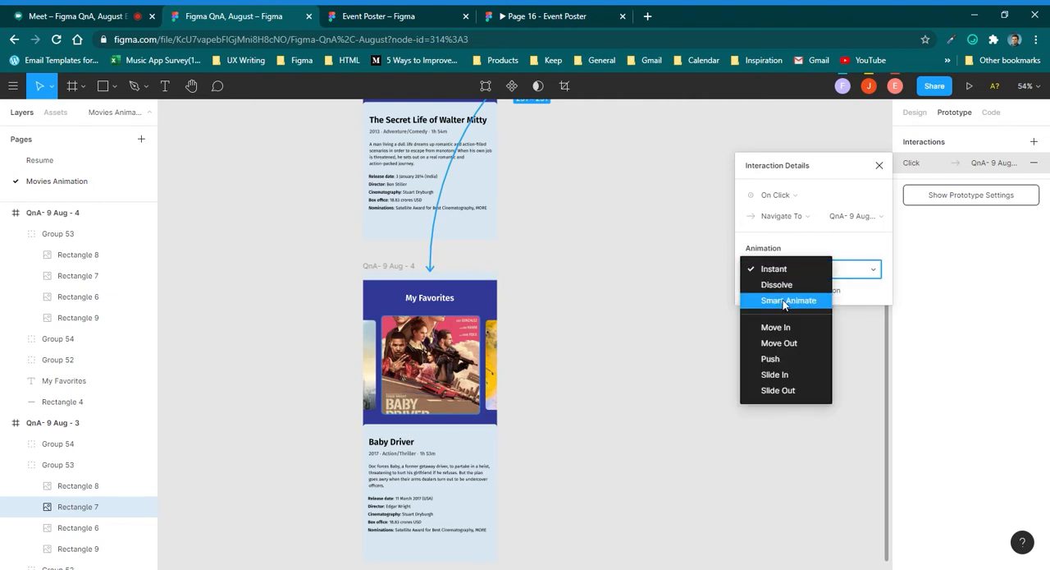
click(785, 301)
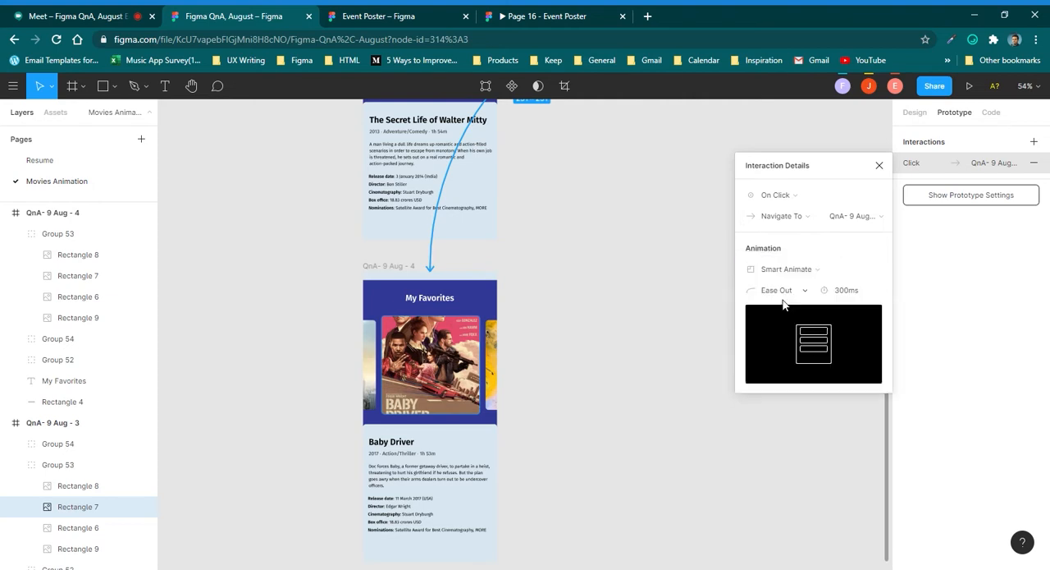
click(801, 290)
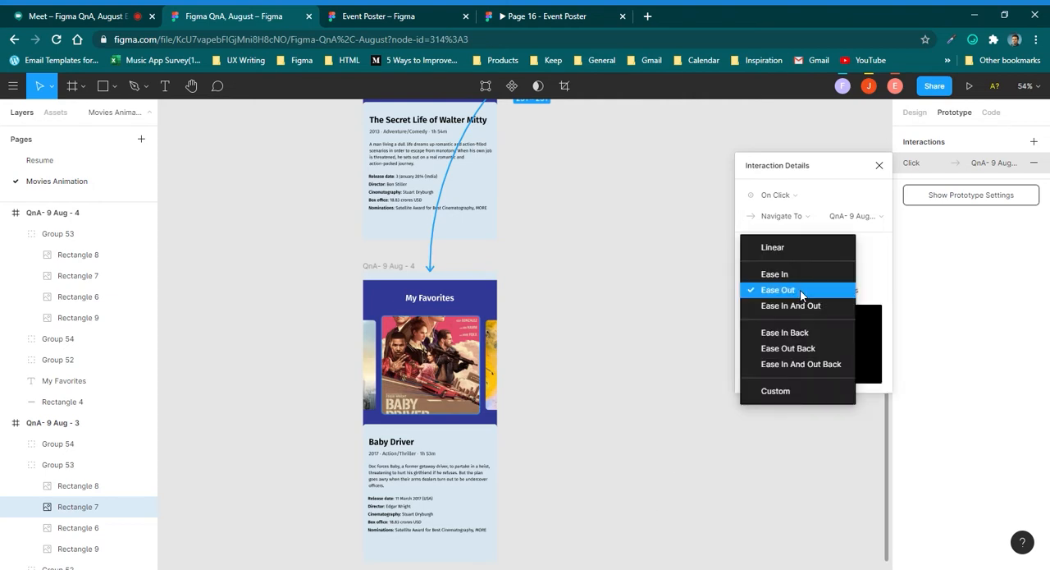
click(802, 292)
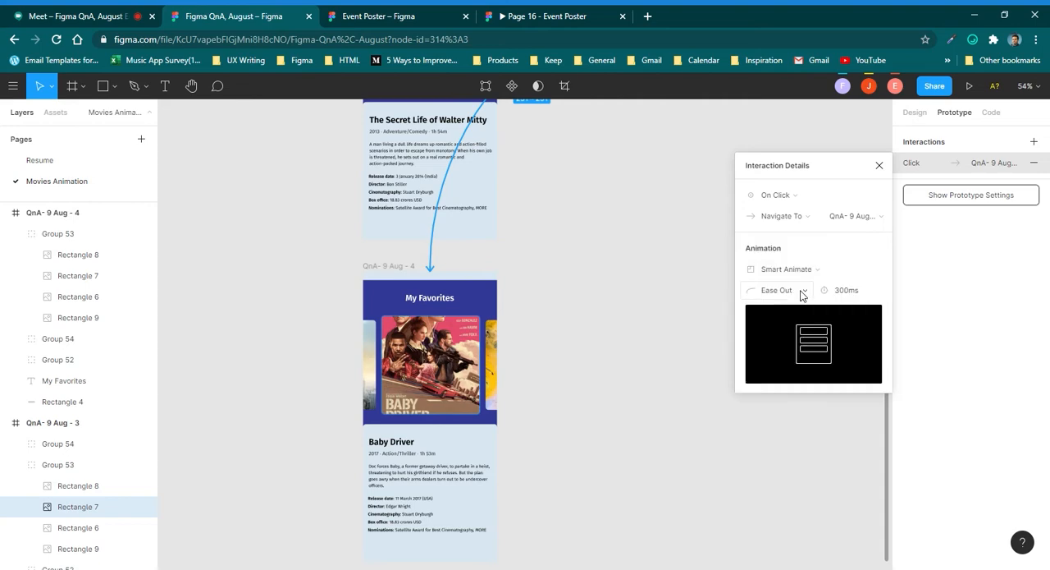
Set the Smart Animate transition's duration to 410 ms.
click(843, 292)
key(shift+Up)
key(shift+Up)
key(shift+Up)
key(shift+Up)
key(shift+Up)
key(shift+Up)
key(shift+Up)
key(shift+Up)
key(shift+Up)
key(shift+Up)
key(shift+Up)
key(shift+Up)
key(shift+Up)
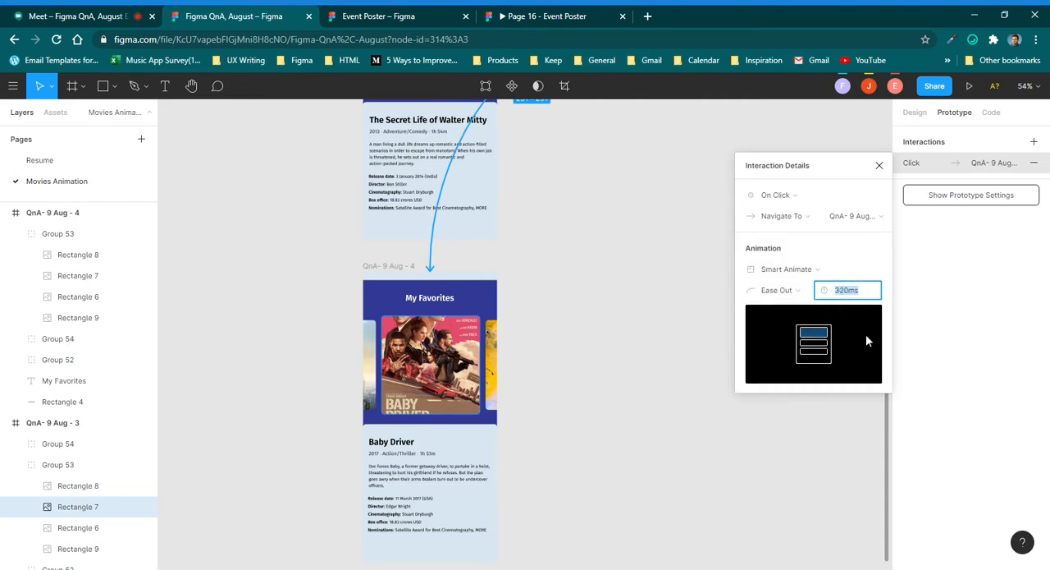
key(shift+Down)
key(shift+Down)
key(shift+Down)
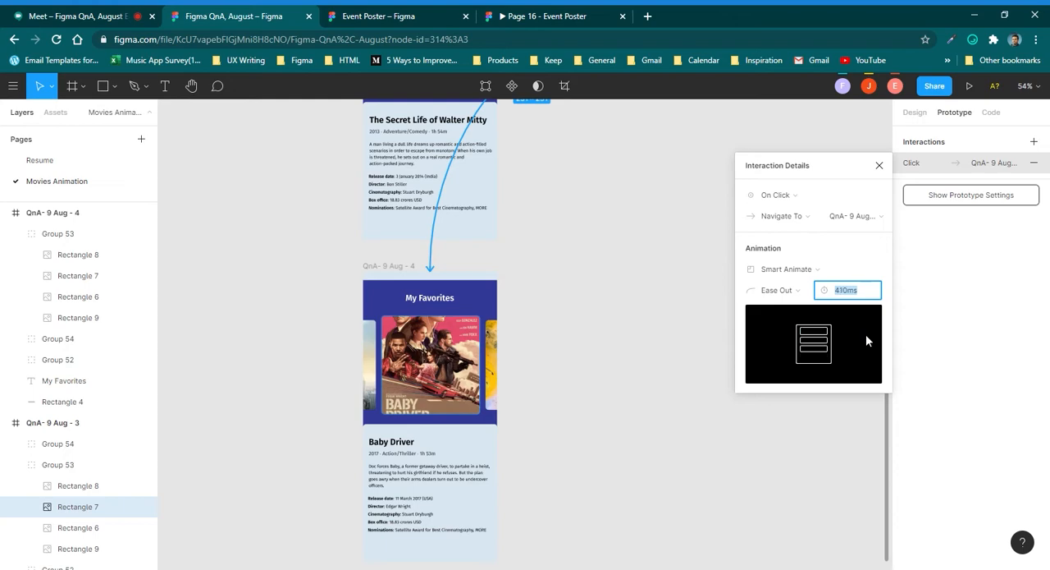
key(Return)
Link the partly visible Walter Mitty poster in QnA- 9 Aug - 4 back to QnA- 9 Aug - 3 with an On Click, Smart Animate interaction.
click(371, 354)
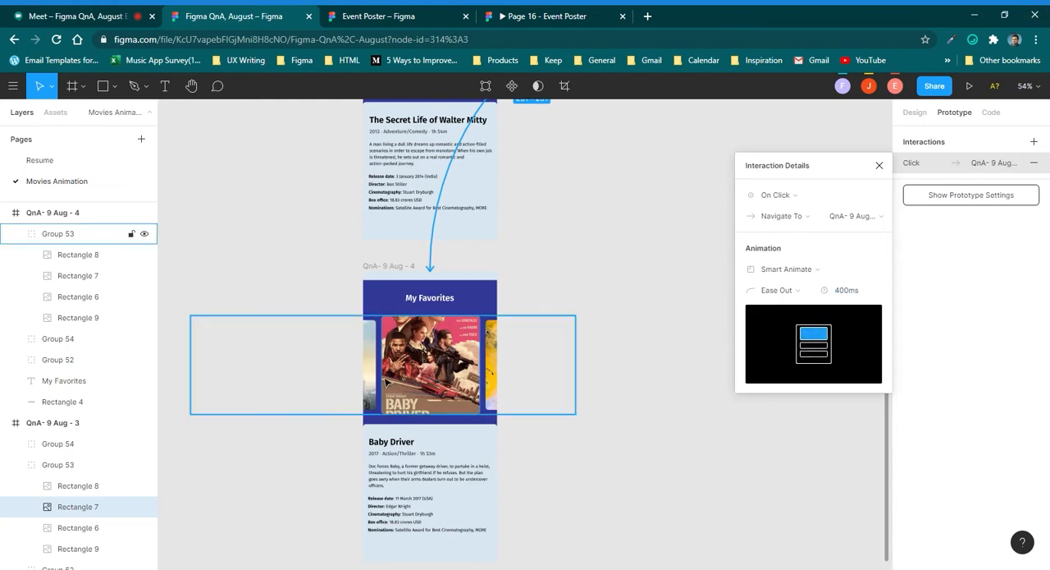
double_click(371, 354)
scroll(371, 355, up, 6)
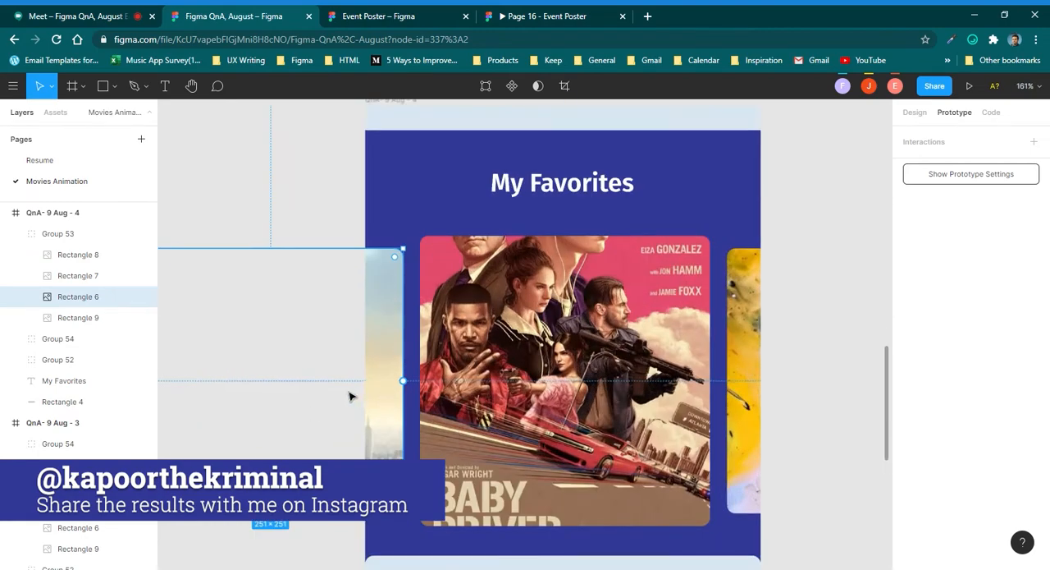
scroll(349, 396, down, 6)
drag(362, 386, 366, 234)
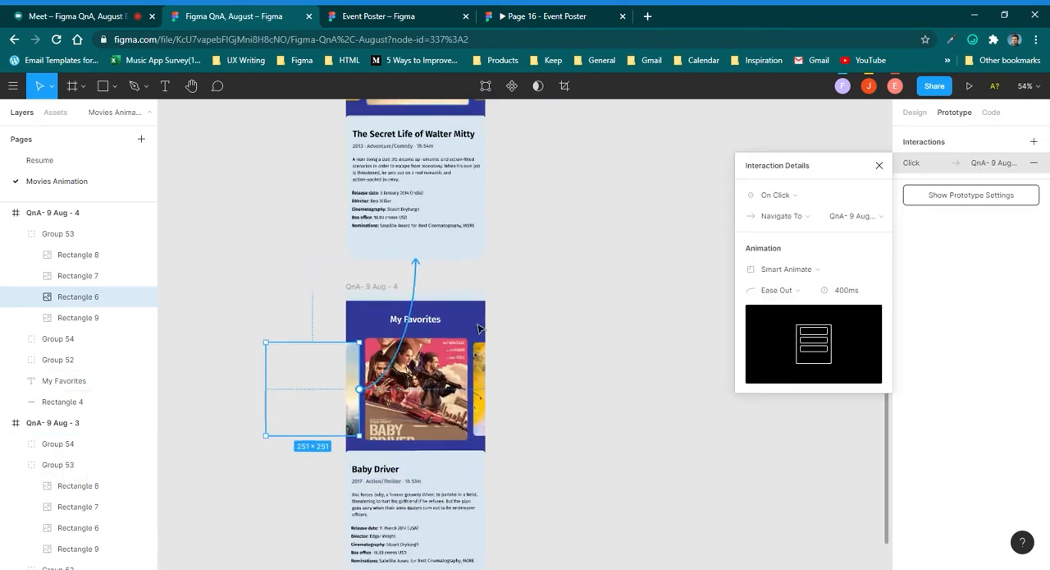
click(532, 336)
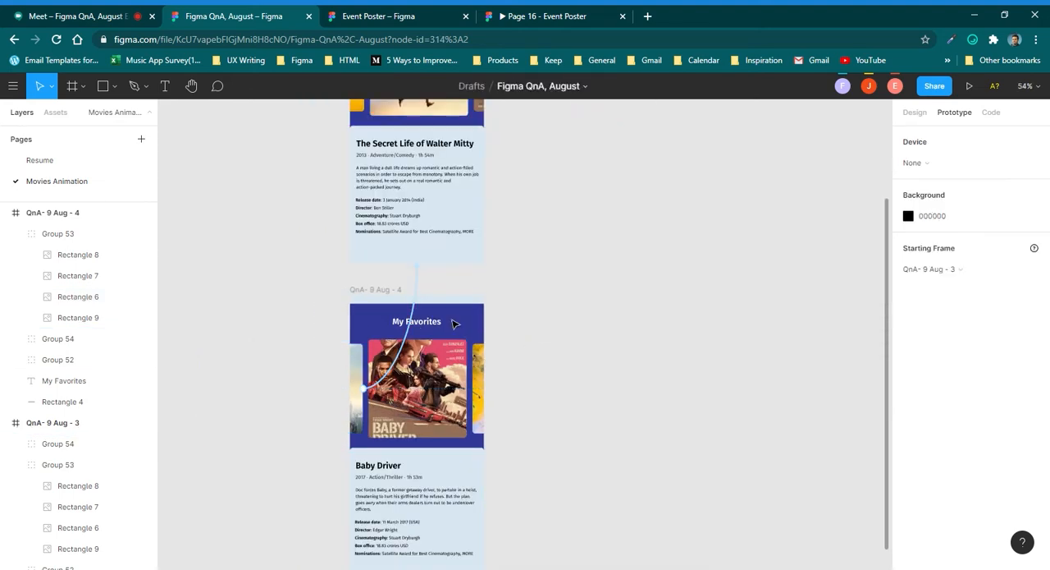
Select the QnA- 9 Aug - 3 frame and present the prototype from it.
scroll(546, 328, down, 2)
scroll(532, 254, up, 3)
click(410, 195)
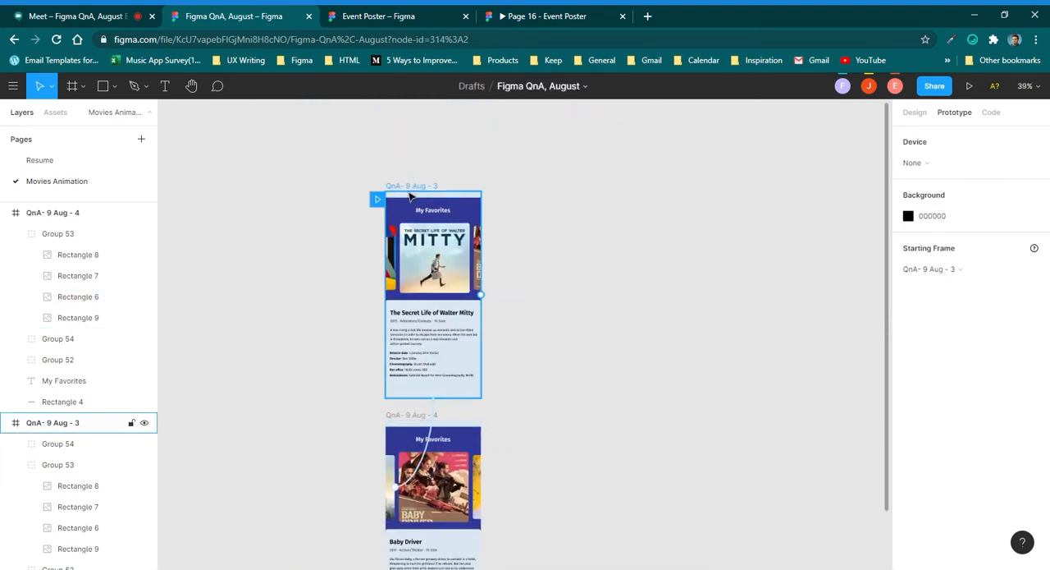
click(412, 196)
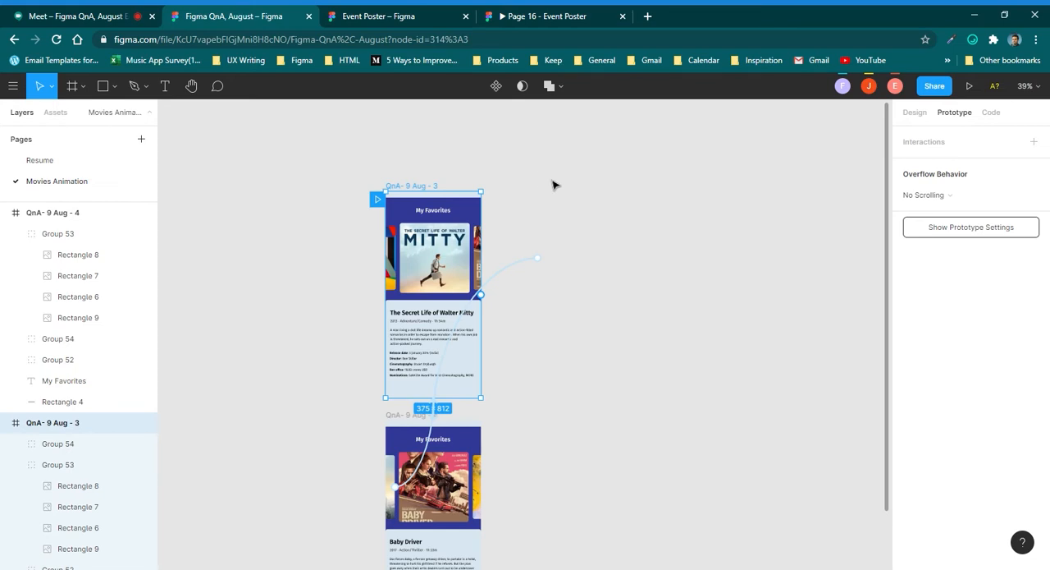
click(971, 83)
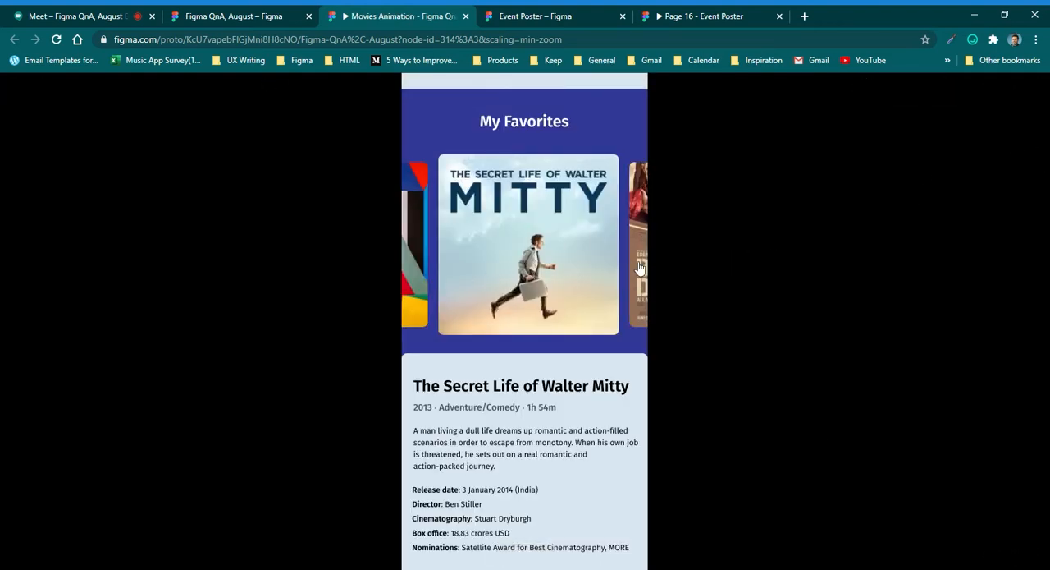
Test the prototype by switching back and forth between the Walter Mitty and Baby Driver screens through their posters.
click(639, 224)
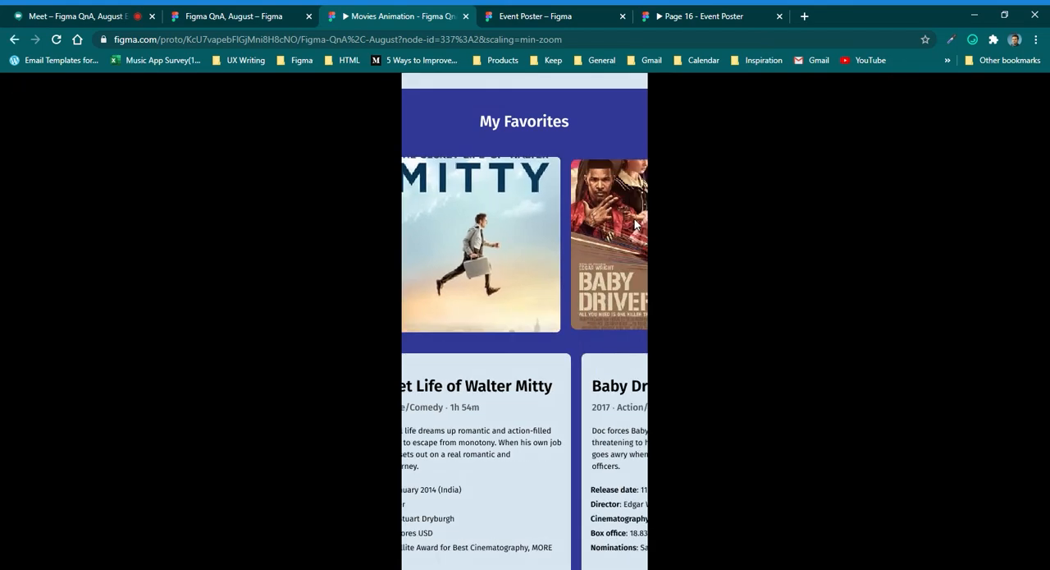
click(417, 216)
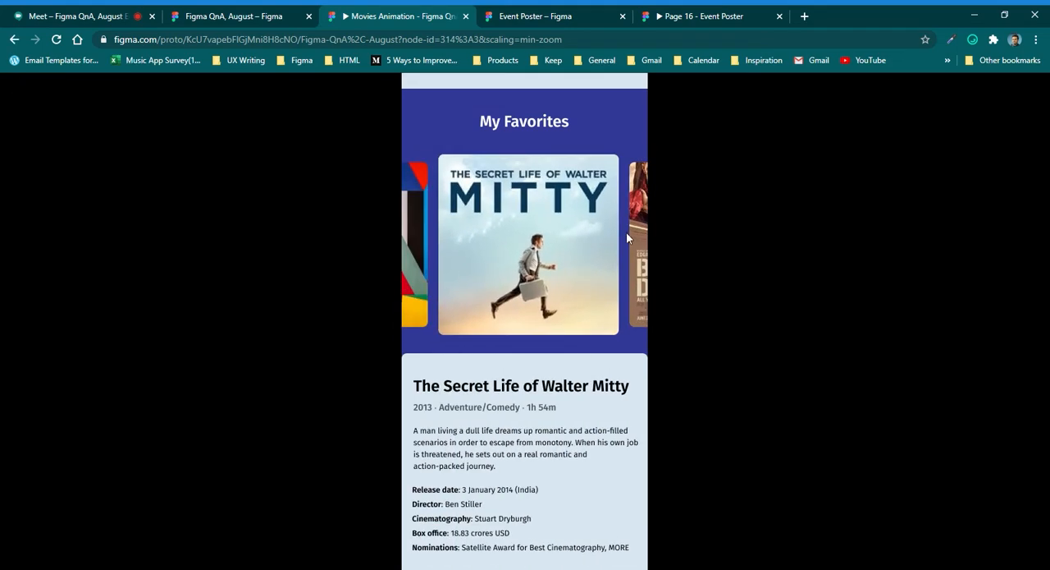
click(640, 242)
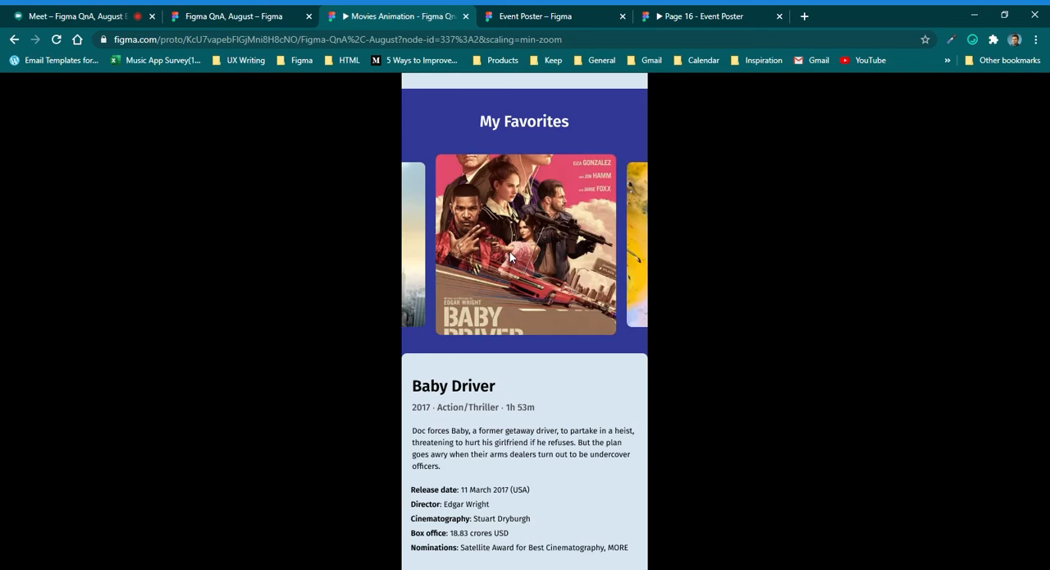
click(419, 264)
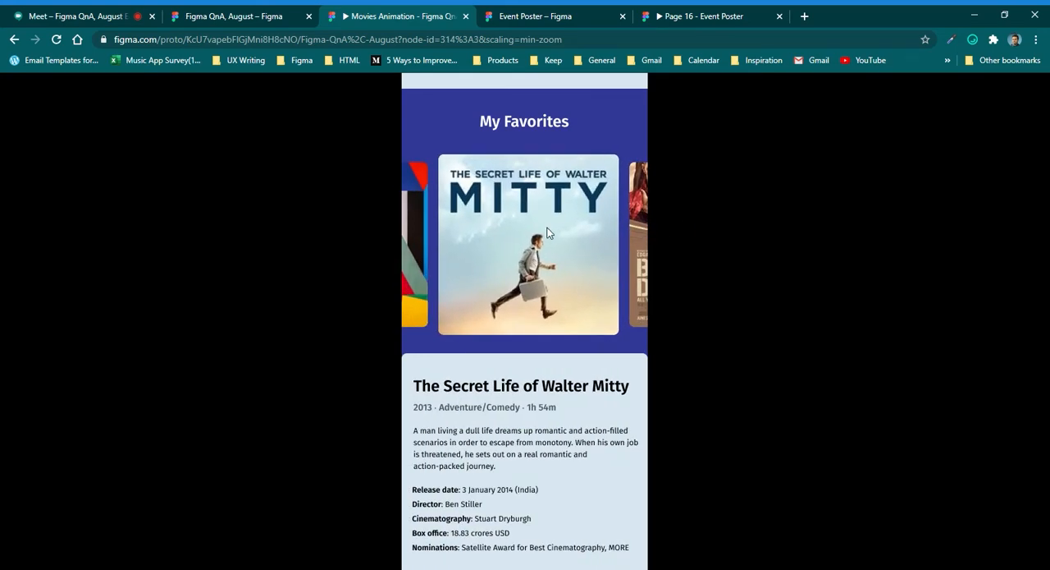
click(641, 228)
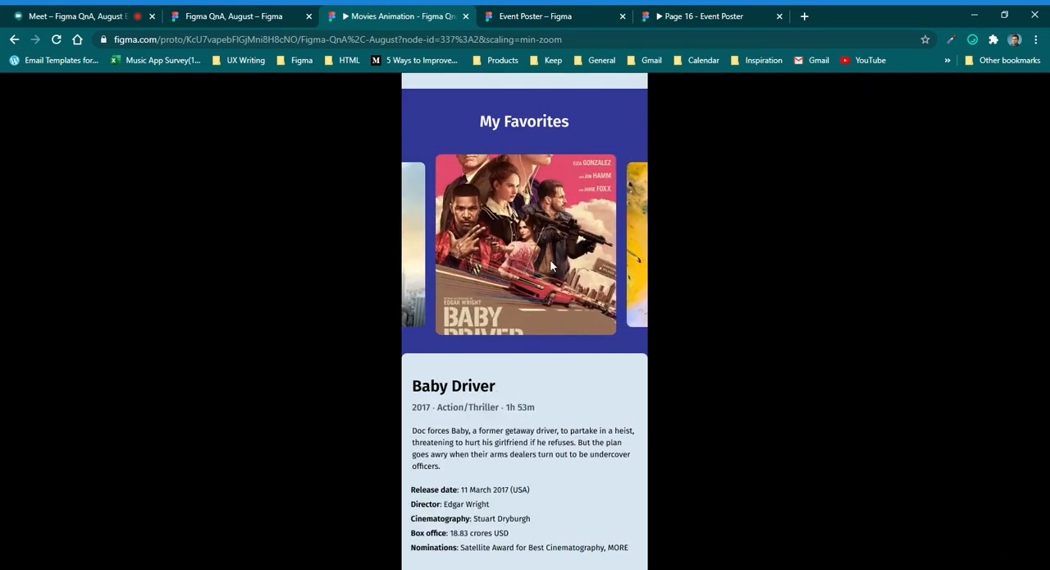
click(417, 230)
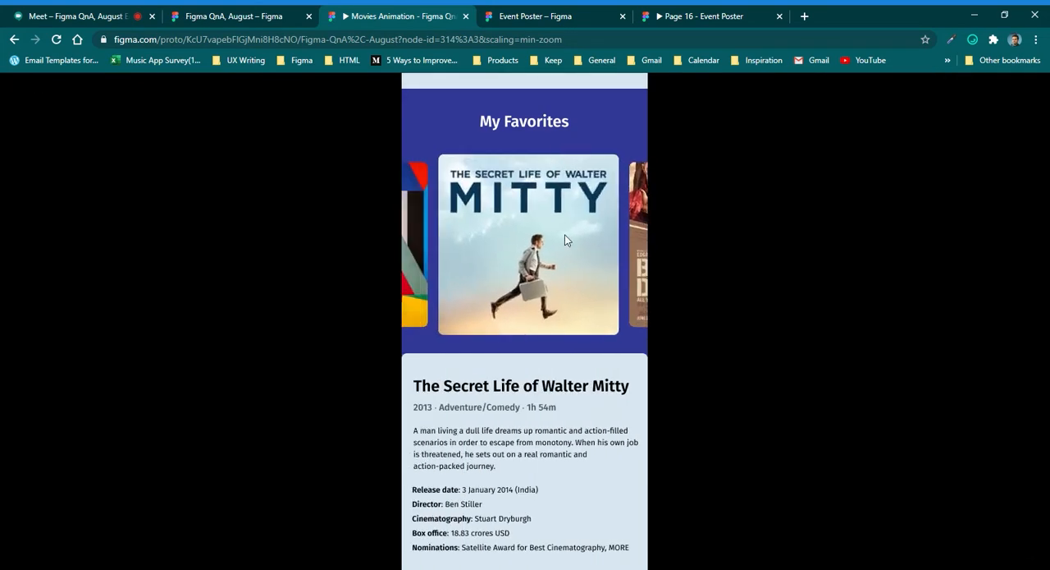
click(647, 215)
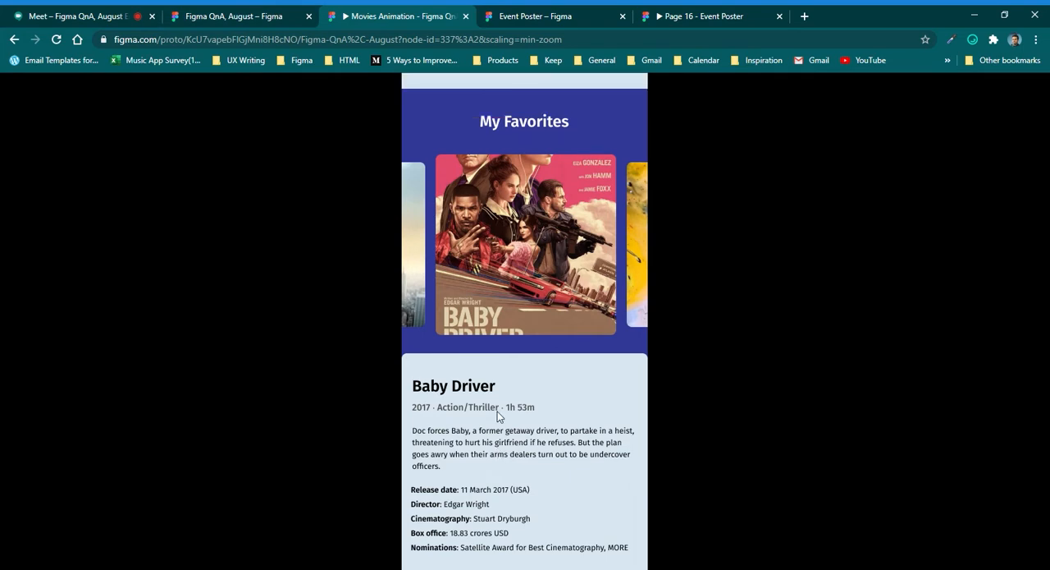
click(408, 179)
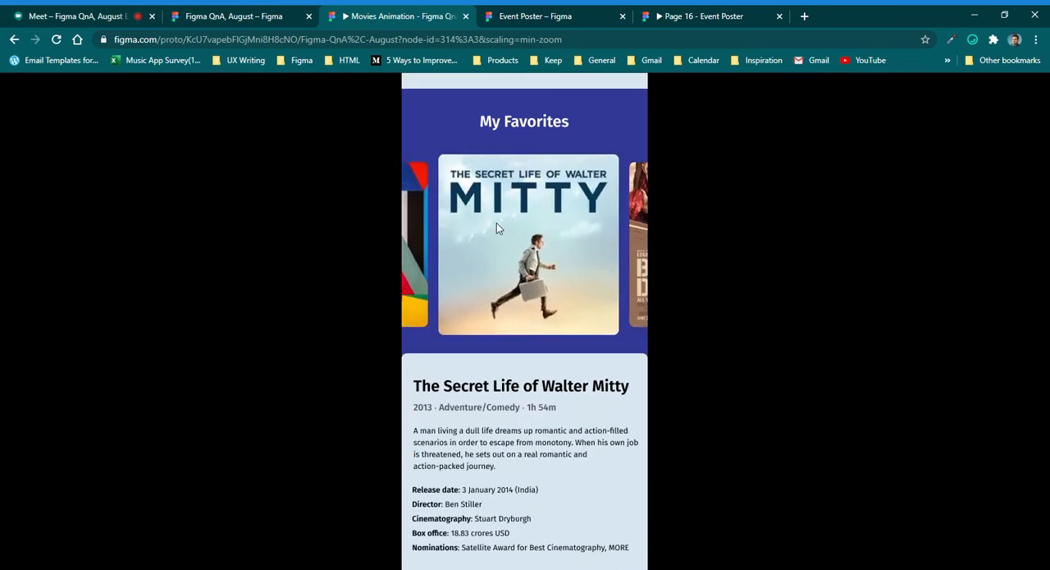
click(647, 234)
Return to the design file and examine the poster carousel groups and prototype link in both frames.
click(235, 16)
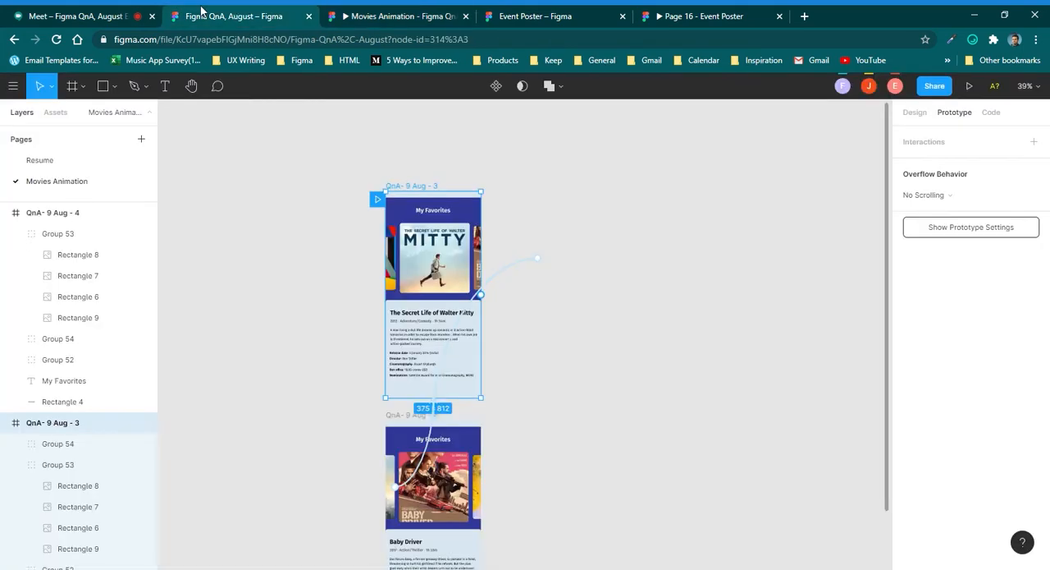
scroll(410, 290, up, 5)
click(422, 269)
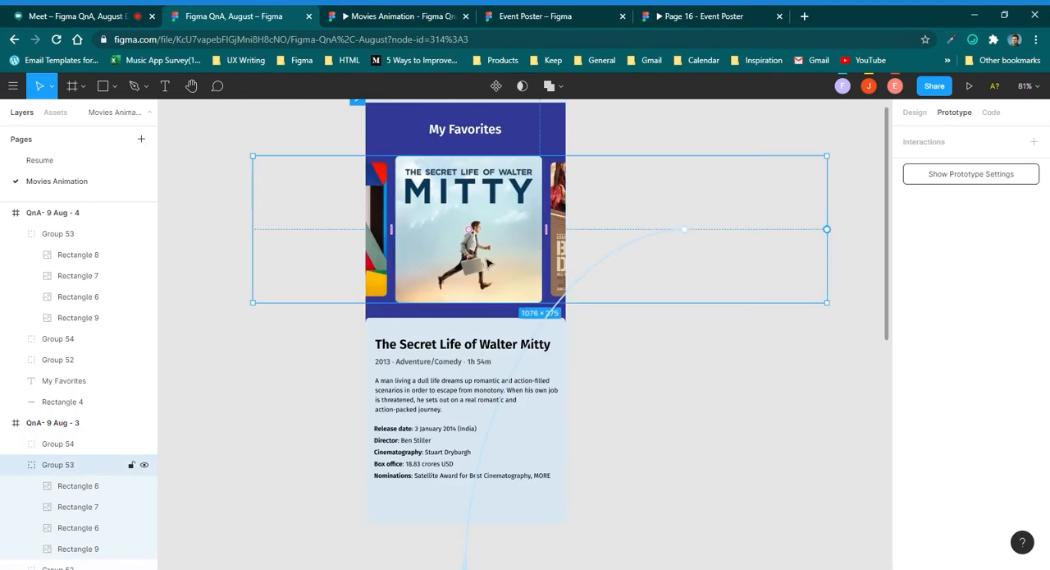
scroll(485, 263, down, 3)
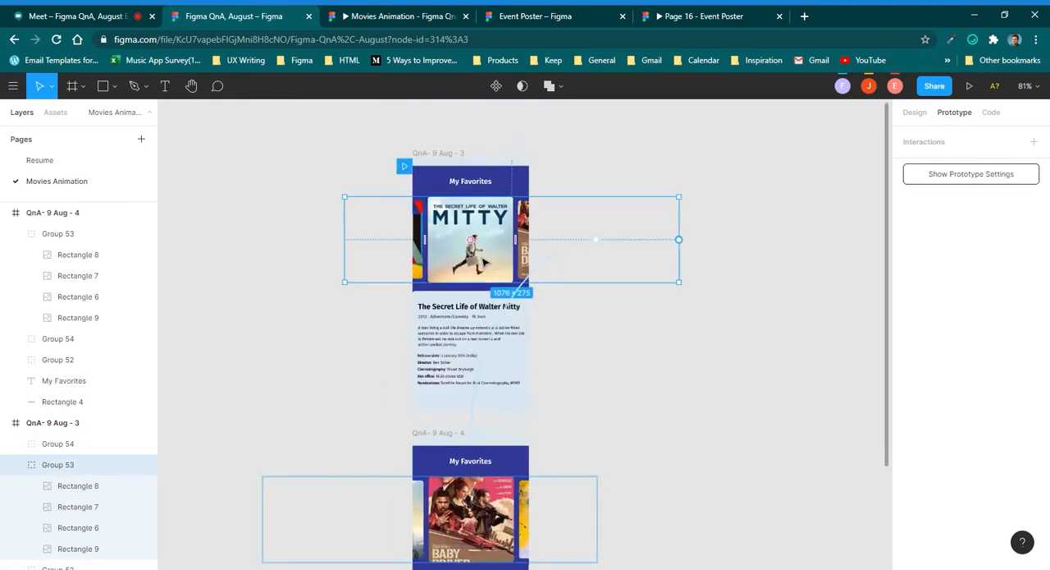
scroll(485, 261, down, 5)
click(485, 367)
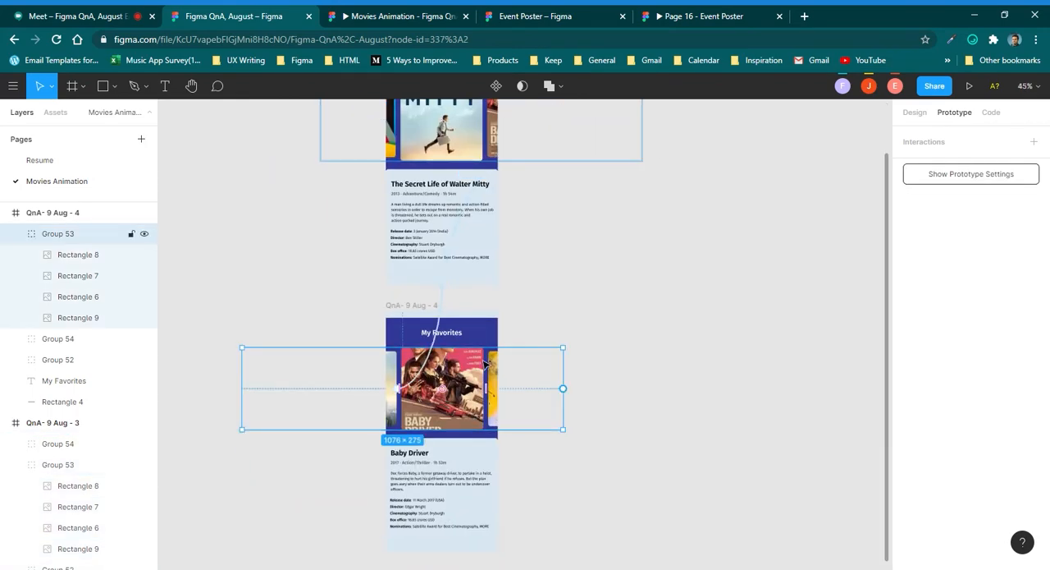
click(563, 305)
scroll(399, 371, up, 4)
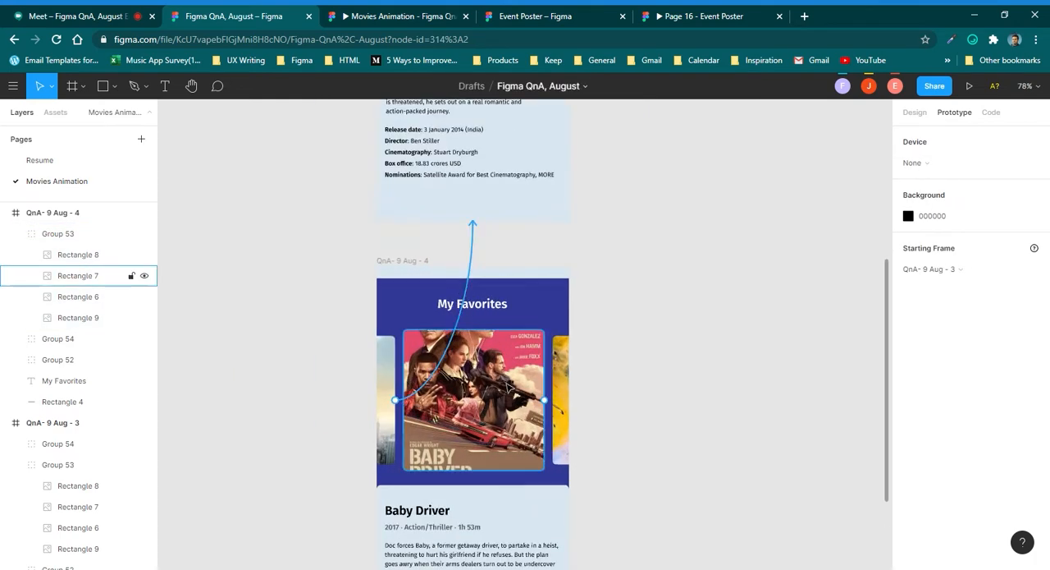
Check the Google Meet chat for participants' messages, then return to the Figma QnA, August design file.
click(141, 12)
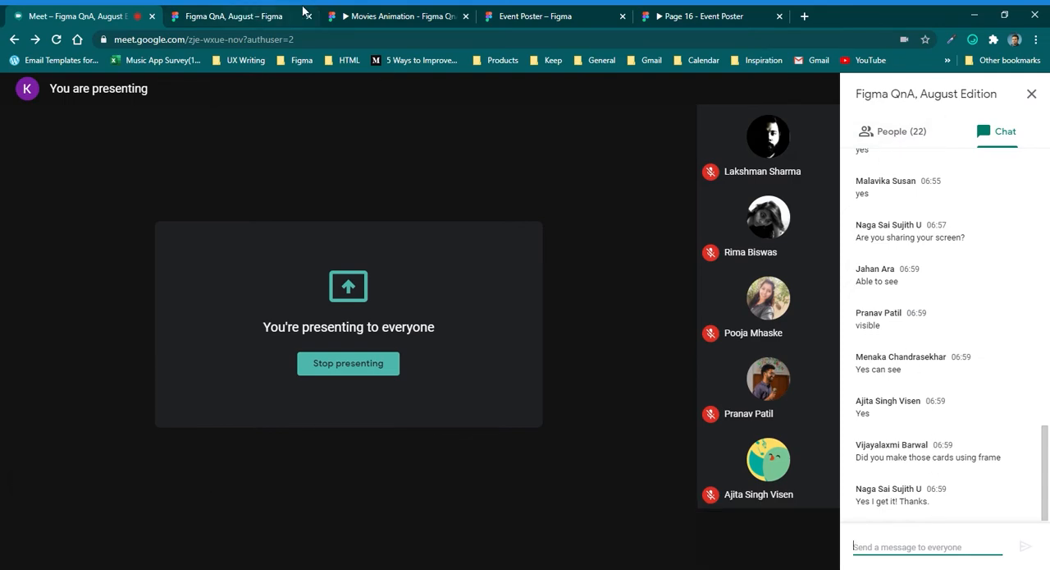
click(205, 11)
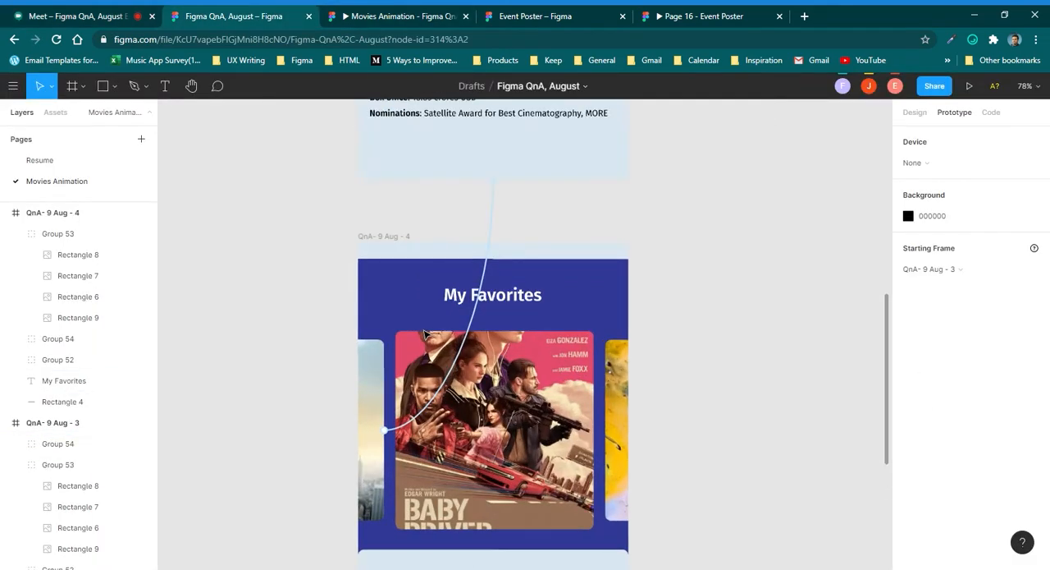
click(402, 16)
click(233, 16)
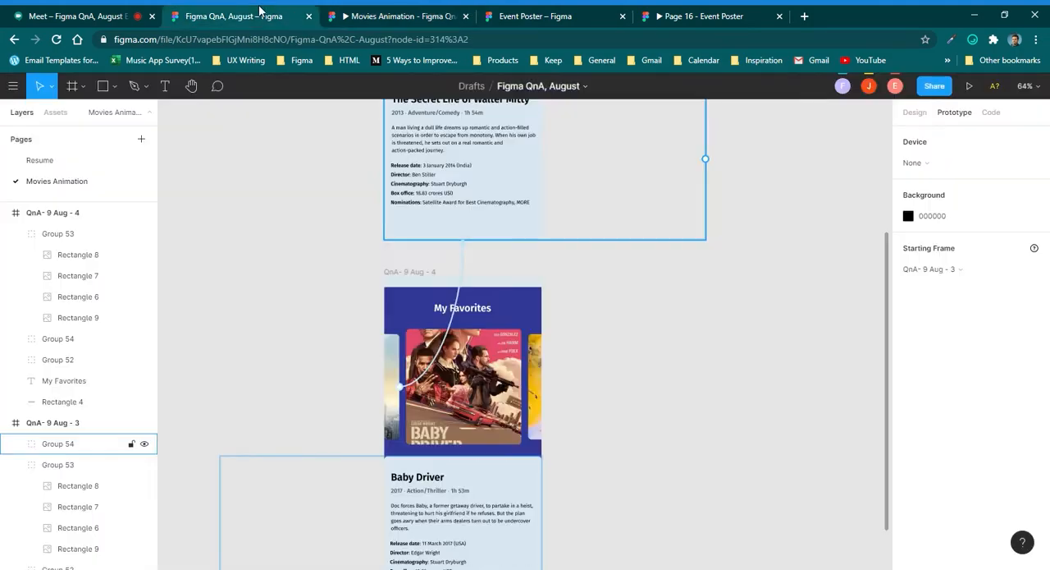
click(402, 283)
click(403, 273)
scroll(401, 289, down, 2)
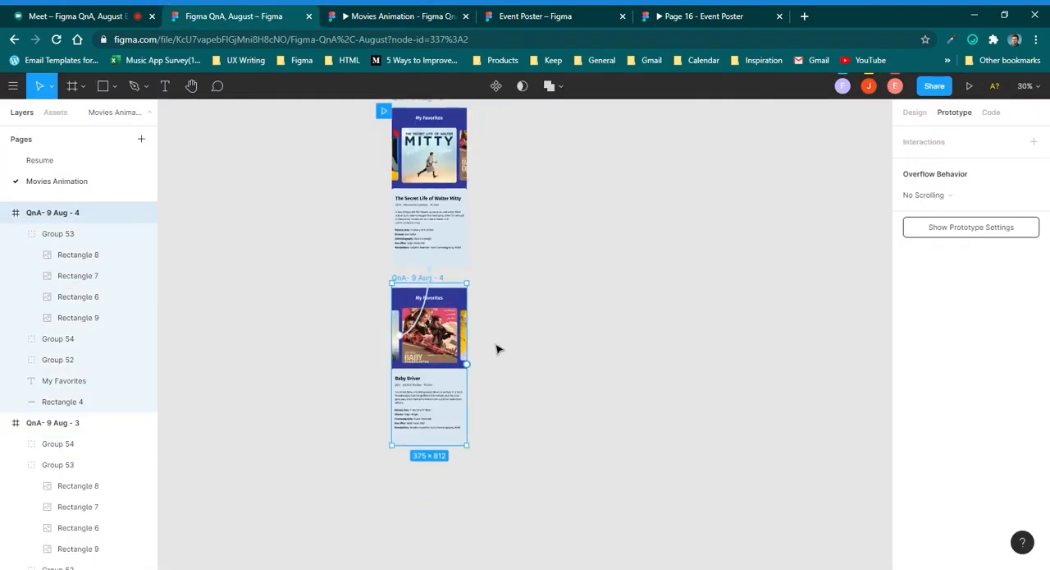
scroll(421, 350, up, 3)
scroll(421, 349, down, 2)
click(423, 326)
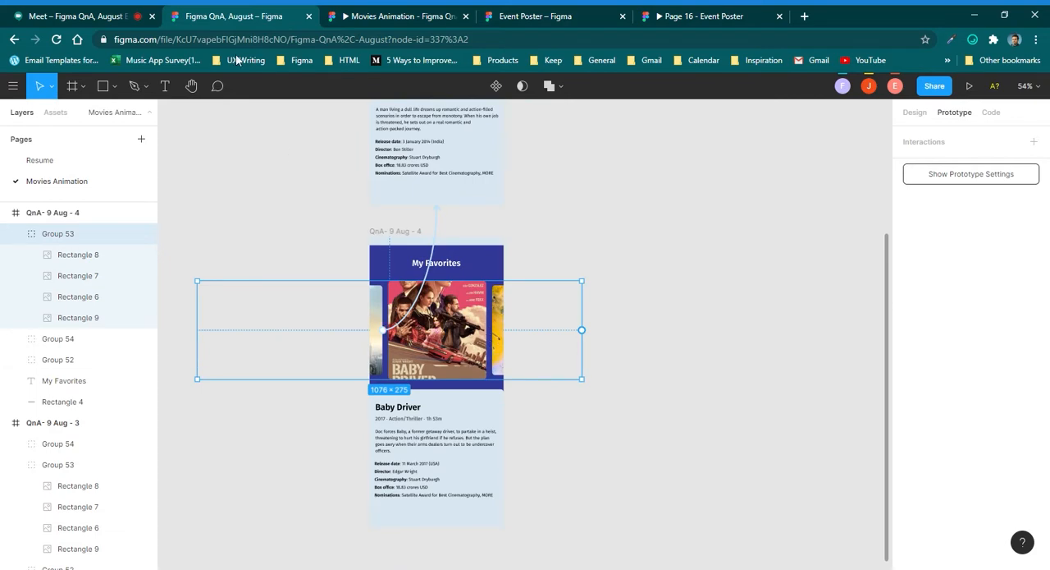
click(668, 241)
scroll(424, 252, down, 3)
scroll(424, 252, up, 2)
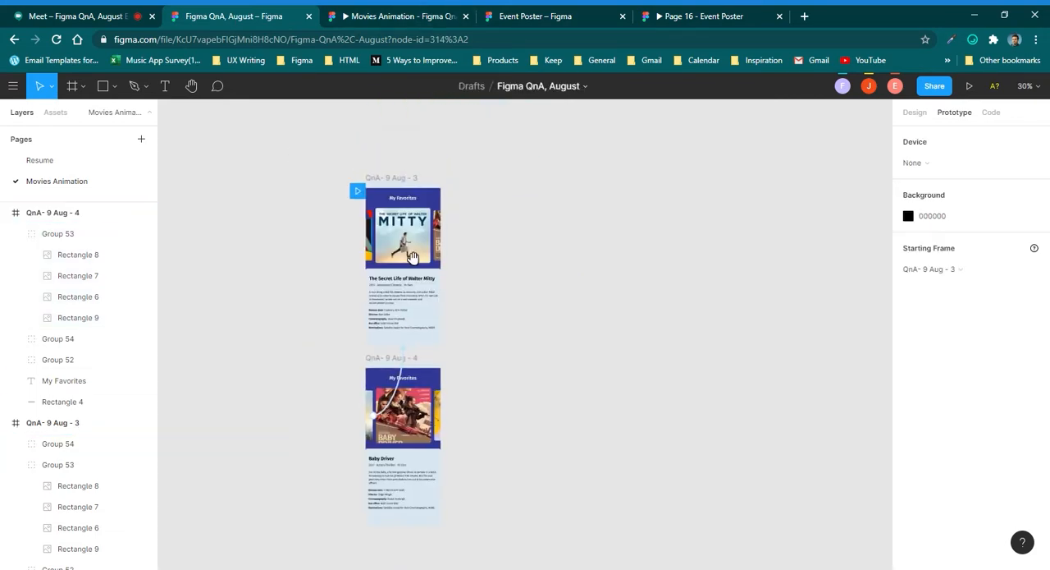
click(381, 184)
click(528, 347)
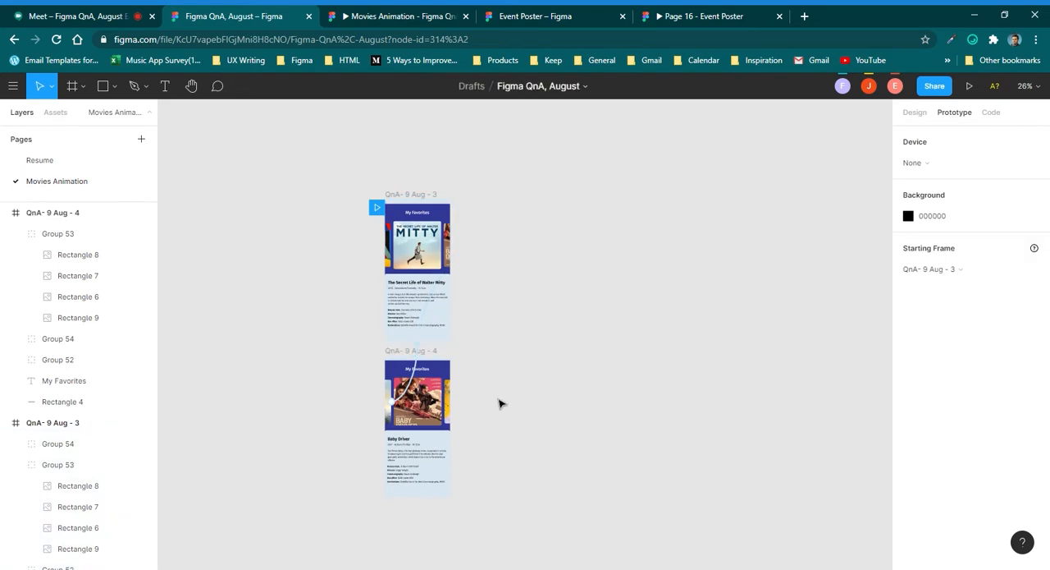
scroll(500, 402, up, 3)
scroll(484, 394, down, 2)
scroll(398, 370, down, 2)
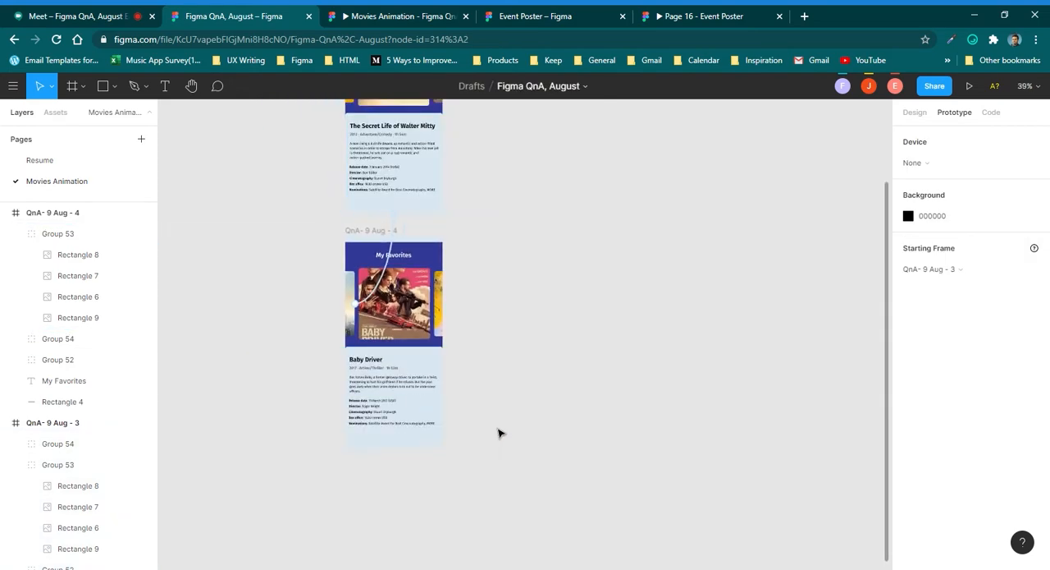
scroll(528, 391, down, 2)
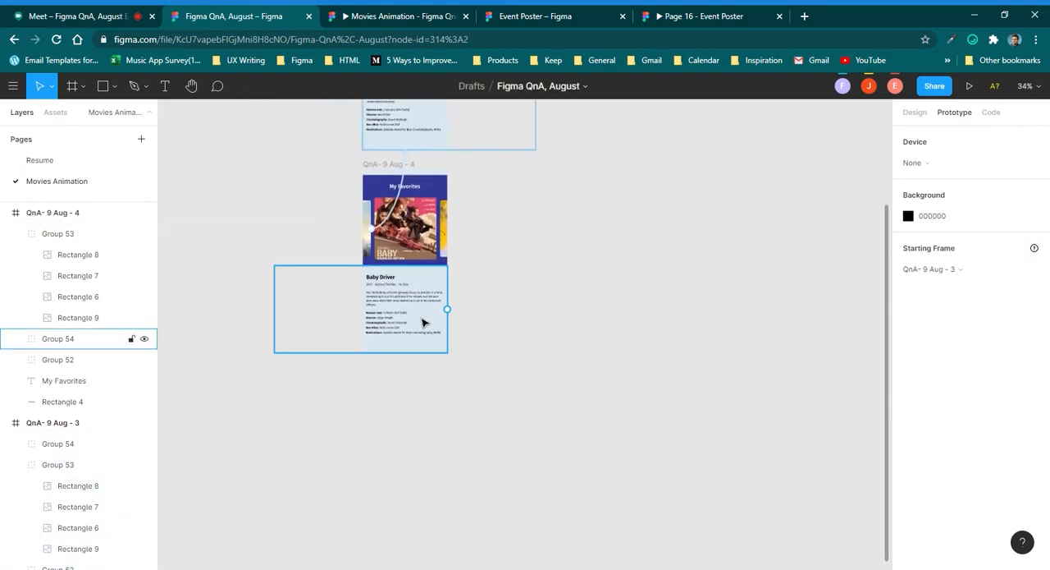
scroll(492, 314, down, 2)
click(375, 250)
scroll(377, 248, up, 3)
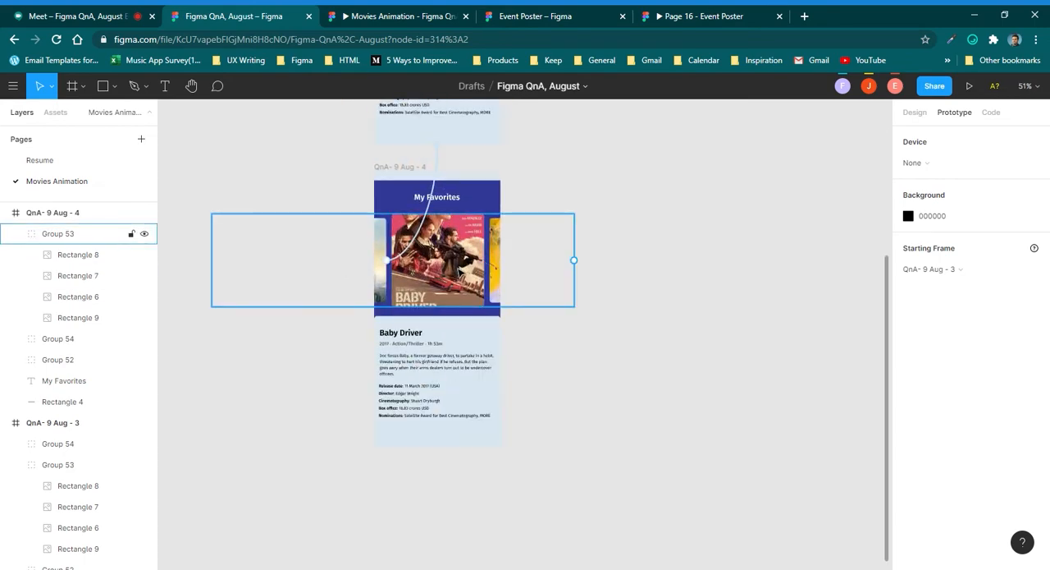
click(481, 168)
Preview the Baby Driver detail screen's opening and closing in the Event Poster reference prototype, and return to the design file.
click(697, 16)
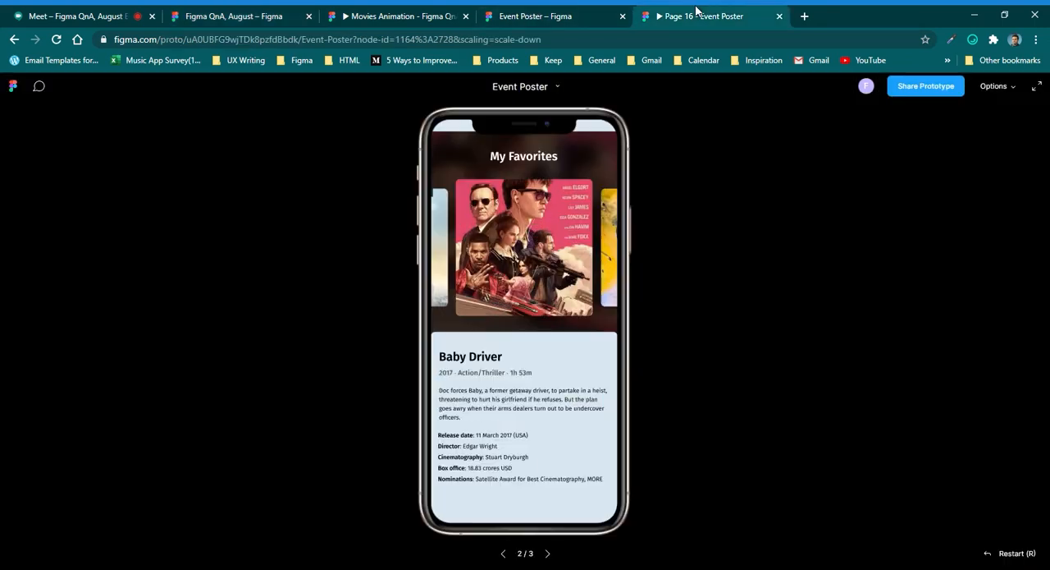
click(543, 371)
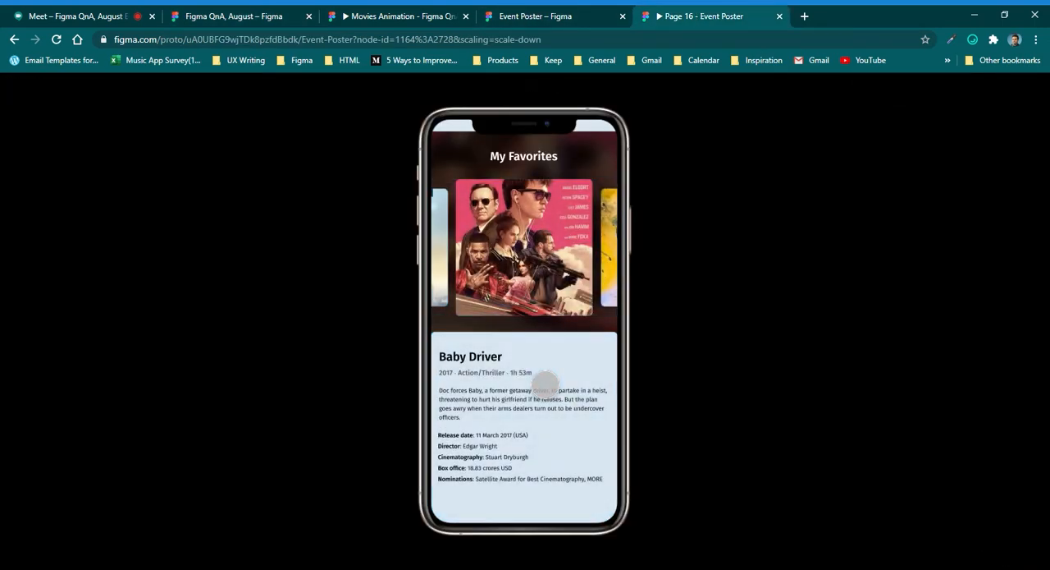
click(545, 382)
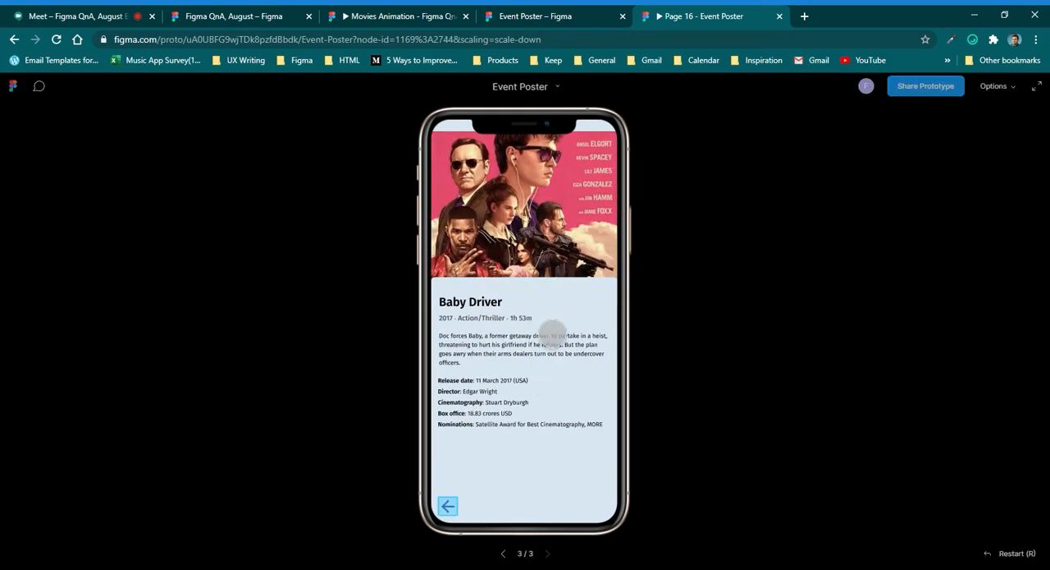
click(462, 525)
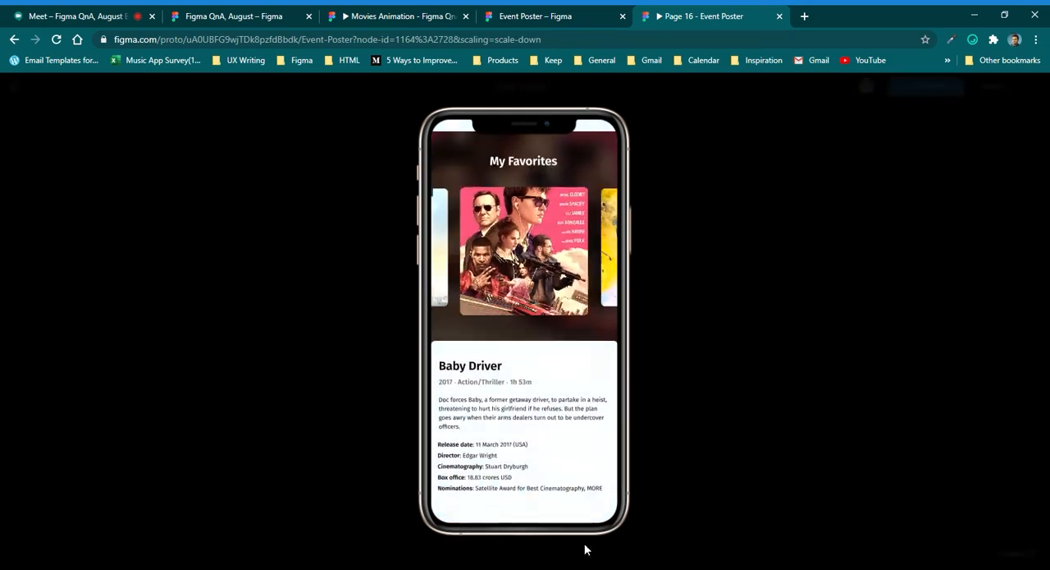
click(230, 10)
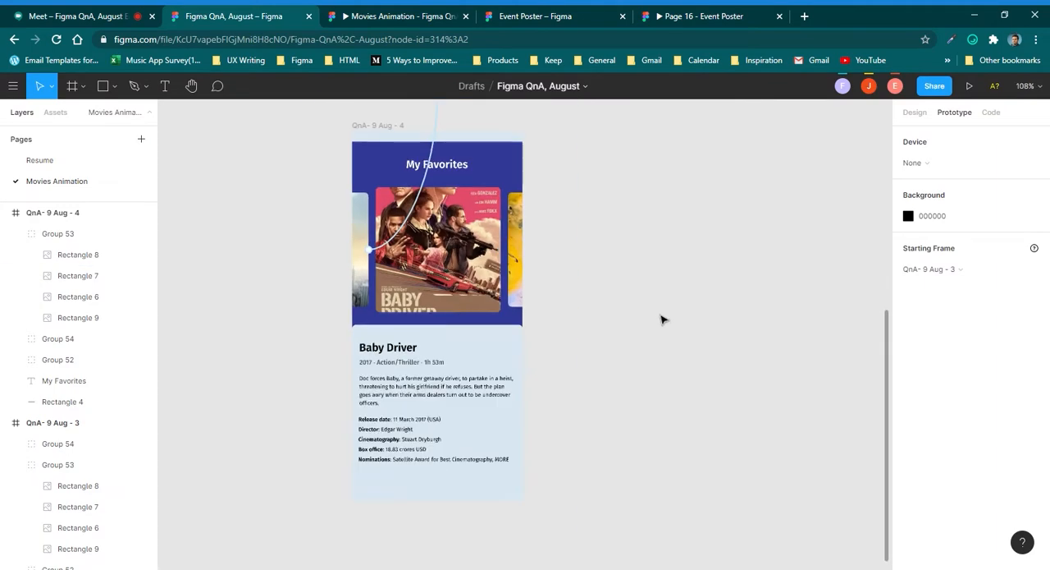
Duplicate the QnA- 9 Aug - 4 frame to its right and delete the prototype link inherited by the copy's side poster.
scroll(480, 273, down, 1)
drag(528, 318, 455, 294)
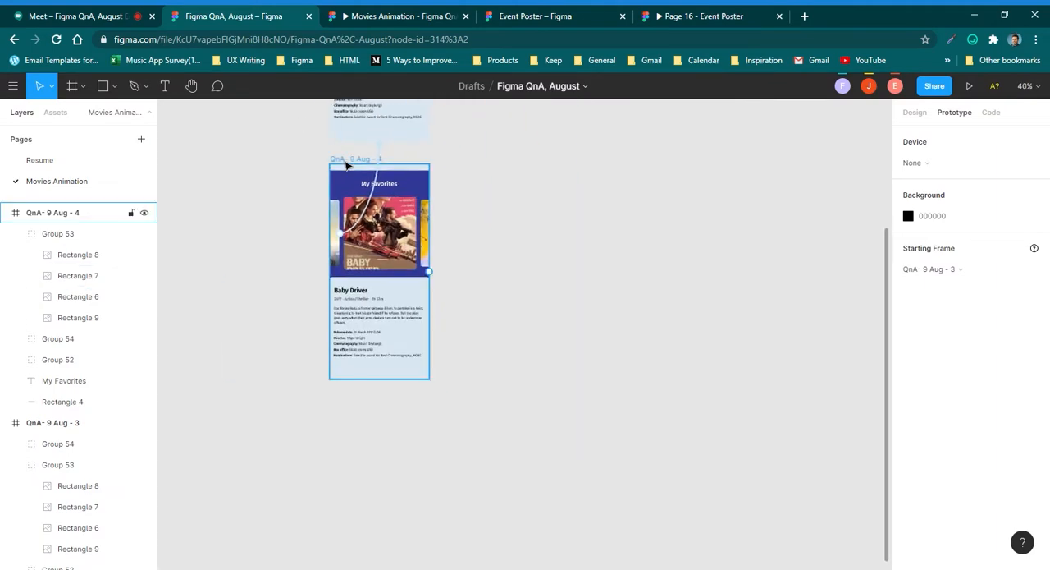
drag(348, 166, 552, 166)
click(538, 245)
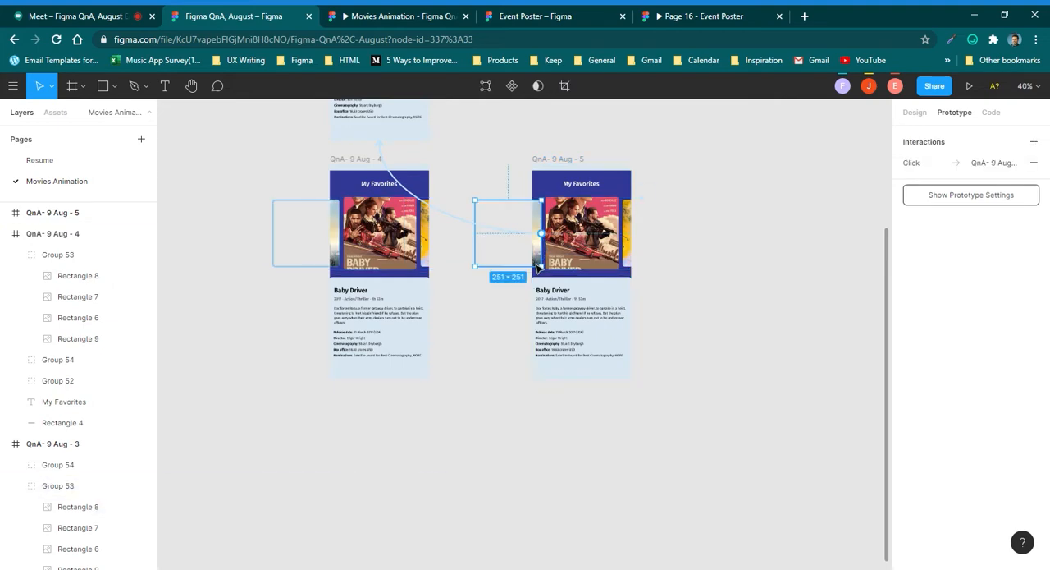
click(452, 219)
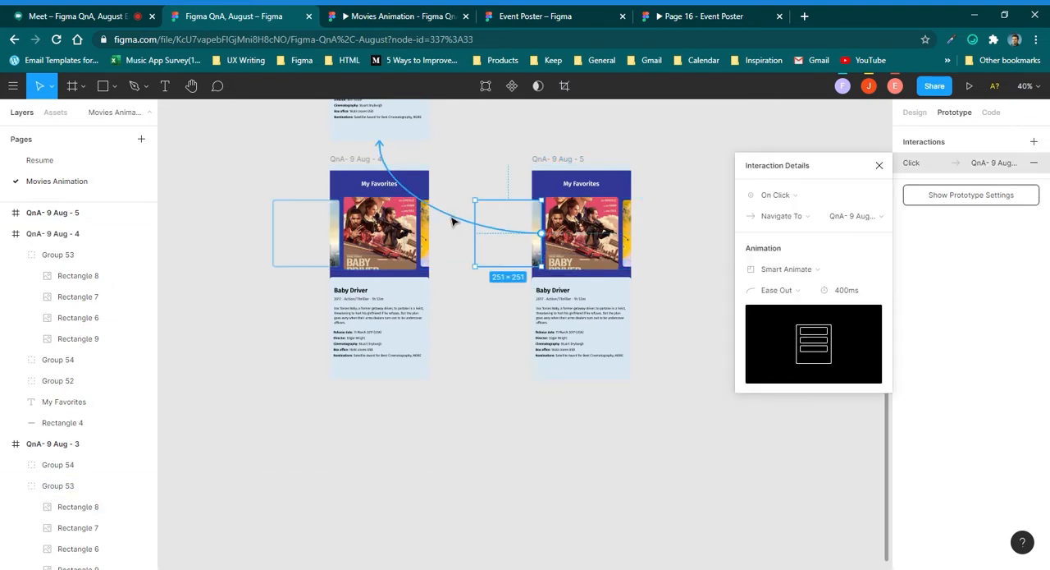
key(Delete)
click(712, 200)
Widen the Baby Driver poster in the QnA- 9 Aug - 5 frame to about 371 px.
click(574, 237)
scroll(572, 239, up, 4)
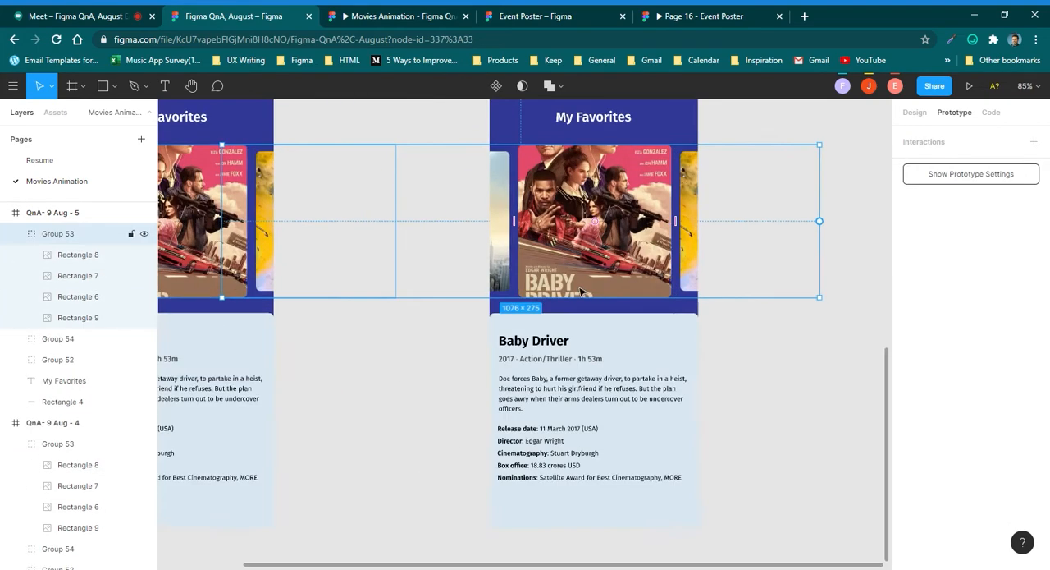
scroll(558, 279, right, 1)
scroll(533, 324, down, 1)
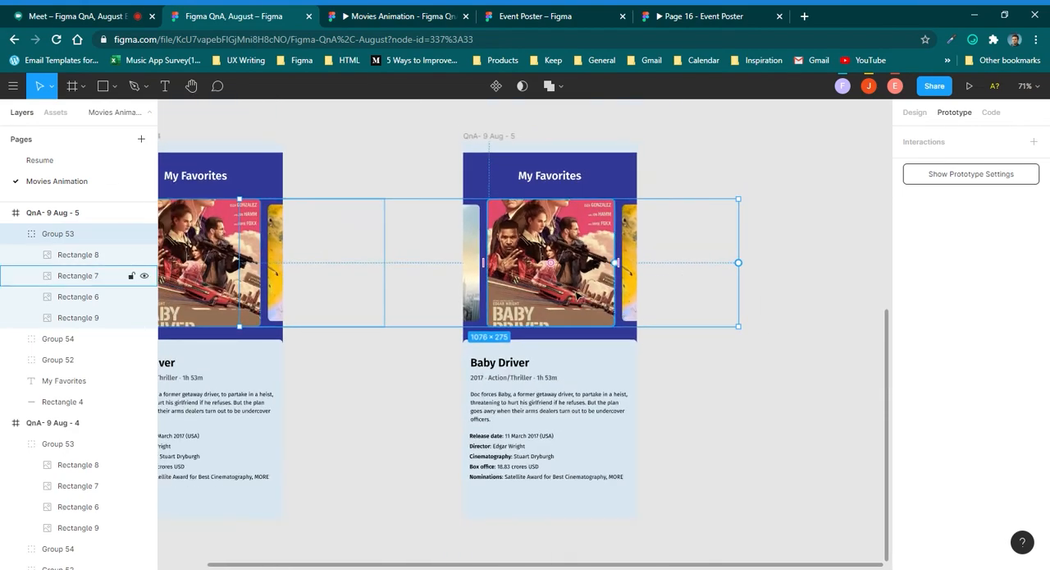
scroll(574, 324, up, 5)
click(572, 330)
scroll(572, 329, down, 3)
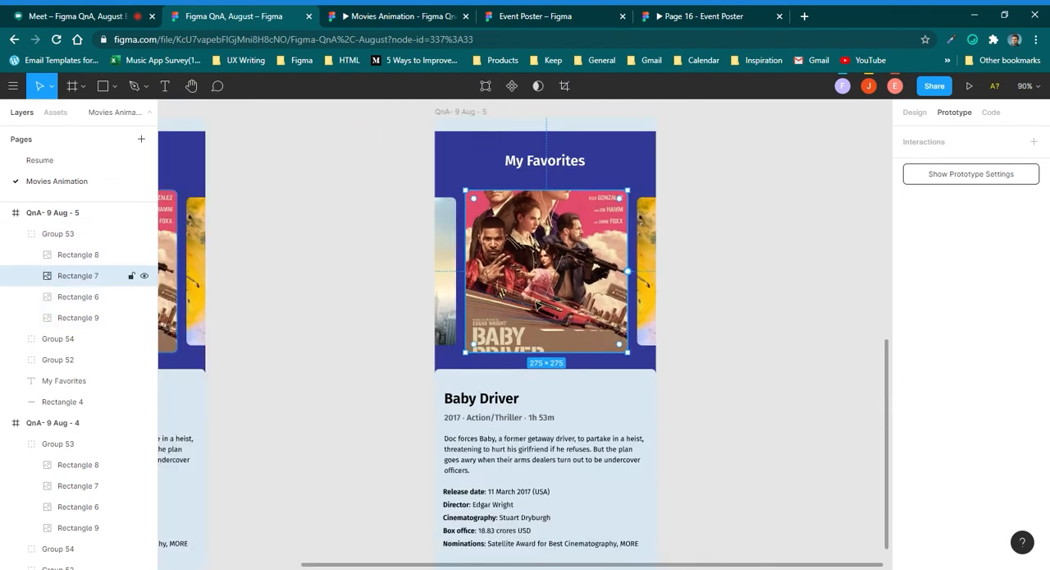
scroll(538, 305, up, 1)
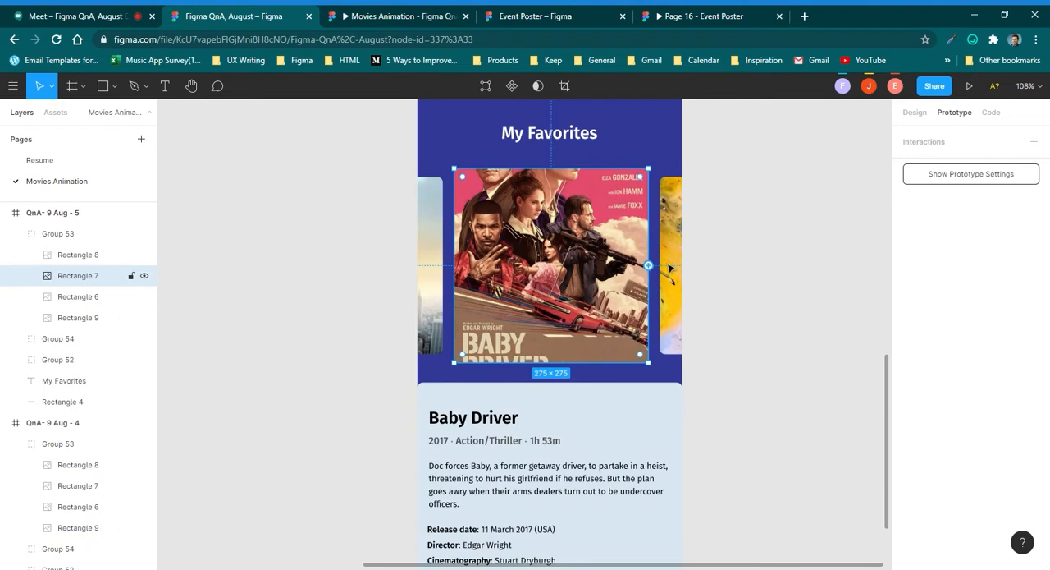
click(916, 114)
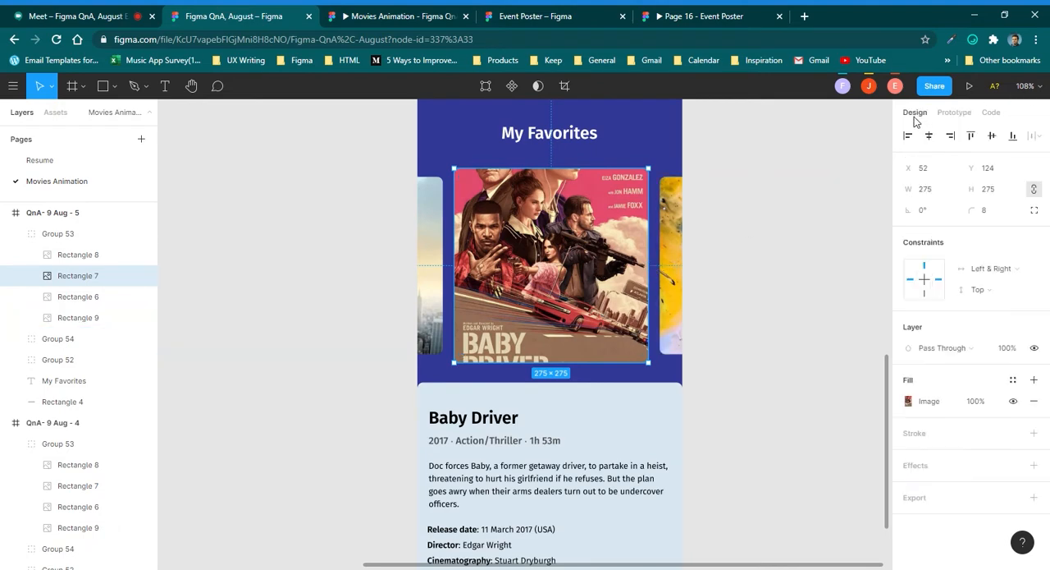
drag(657, 276, 692, 255)
key(ctrl+z)
scroll(578, 226, up, 1)
drag(578, 314, 577, 253)
key(ctrl+z)
Move the My Favorites heading in QnA- 9 Aug - 5 up to Y 0 and set its opacity to 0%.
click(568, 219)
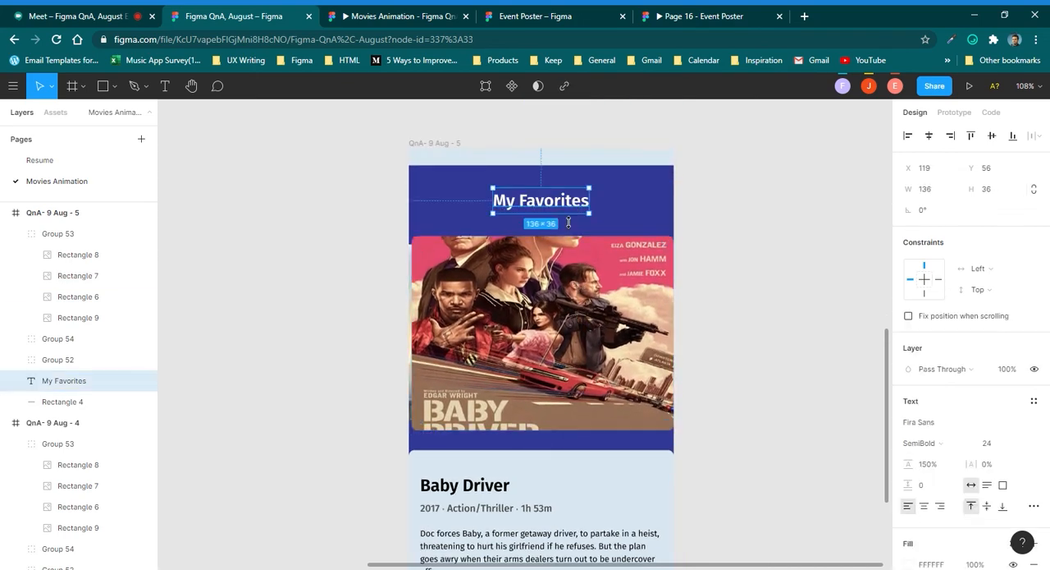
drag(572, 212, 574, 174)
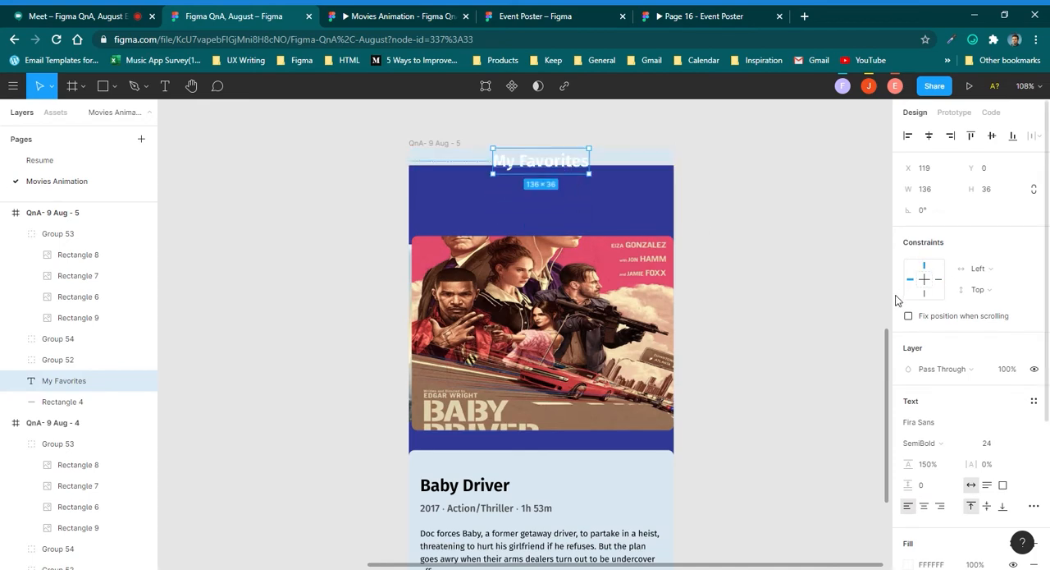
click(1005, 370)
key(Return)
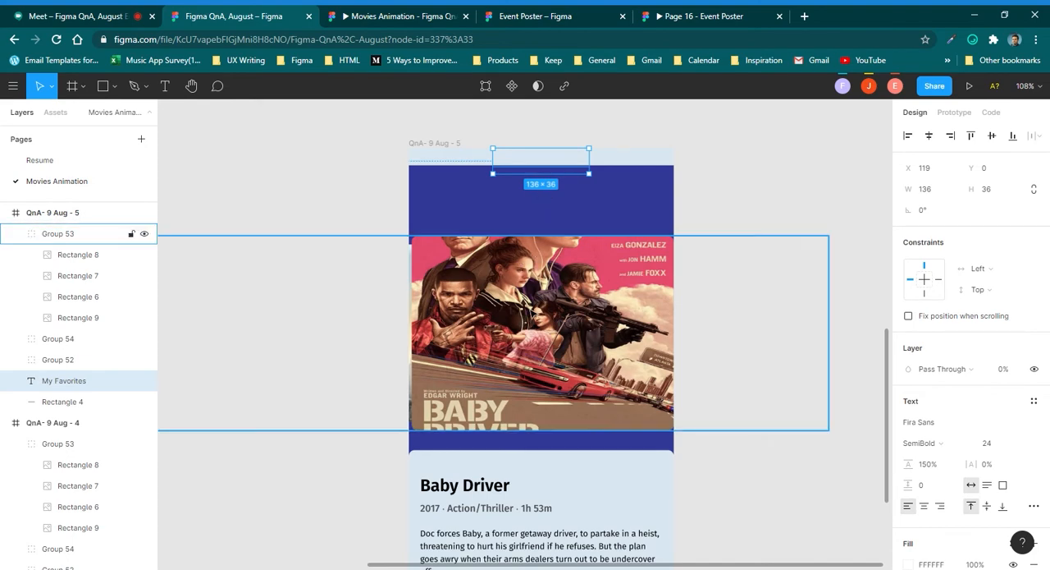
Move the Baby Driver poster to X 0, Y 24, enlarge it to 375 × 363, and reduce its corner radius to 0.
click(541, 332)
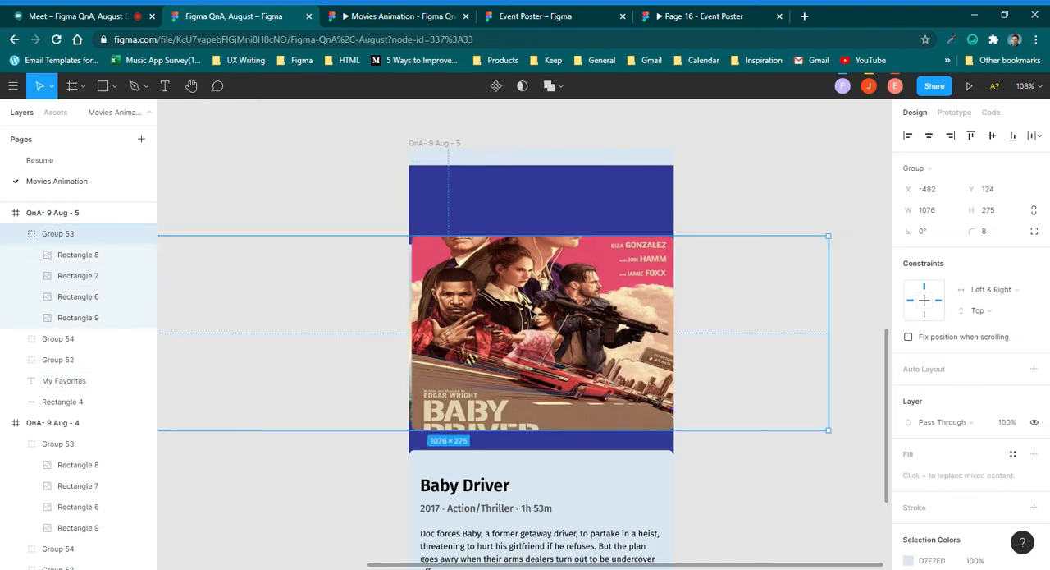
click(535, 318)
drag(535, 319, 542, 253)
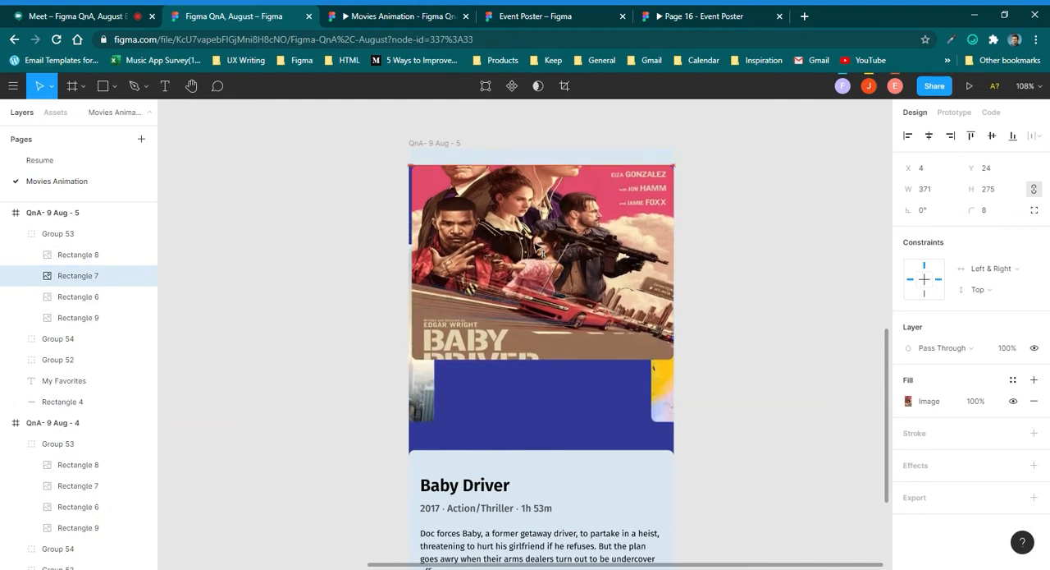
drag(524, 359, 520, 431)
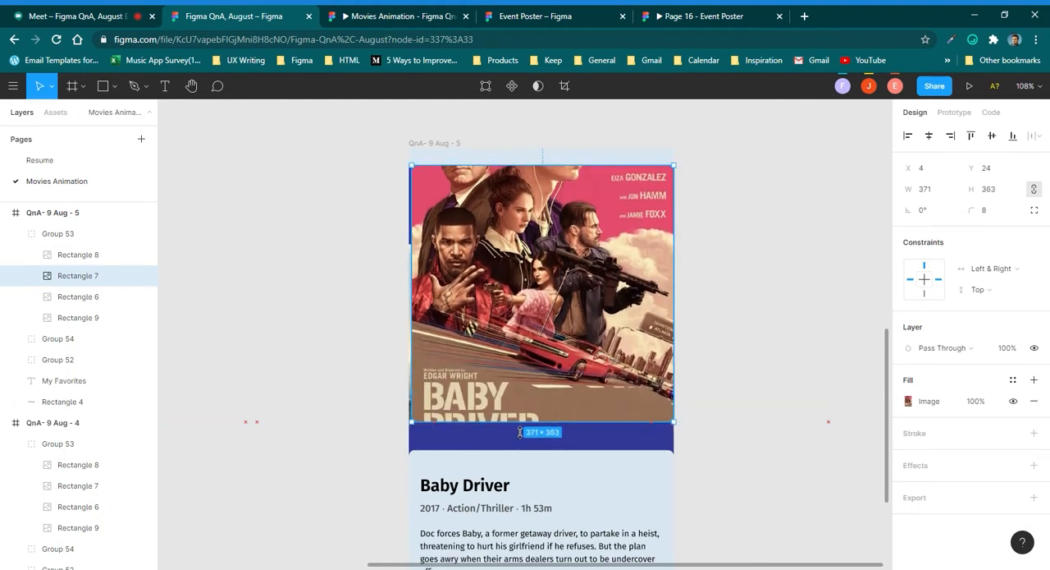
drag(412, 226, 409, 227)
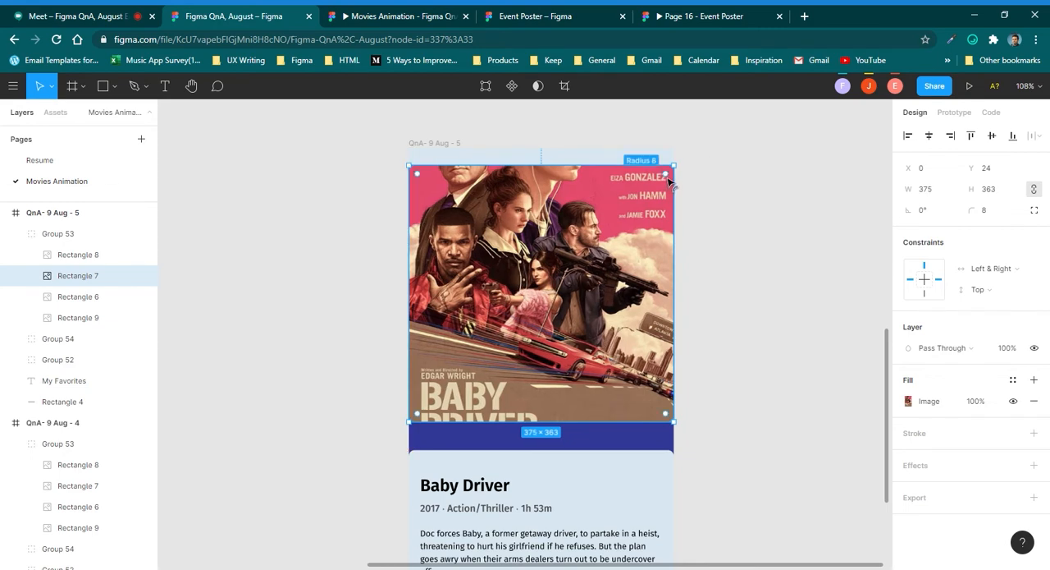
drag(671, 184, 708, 160)
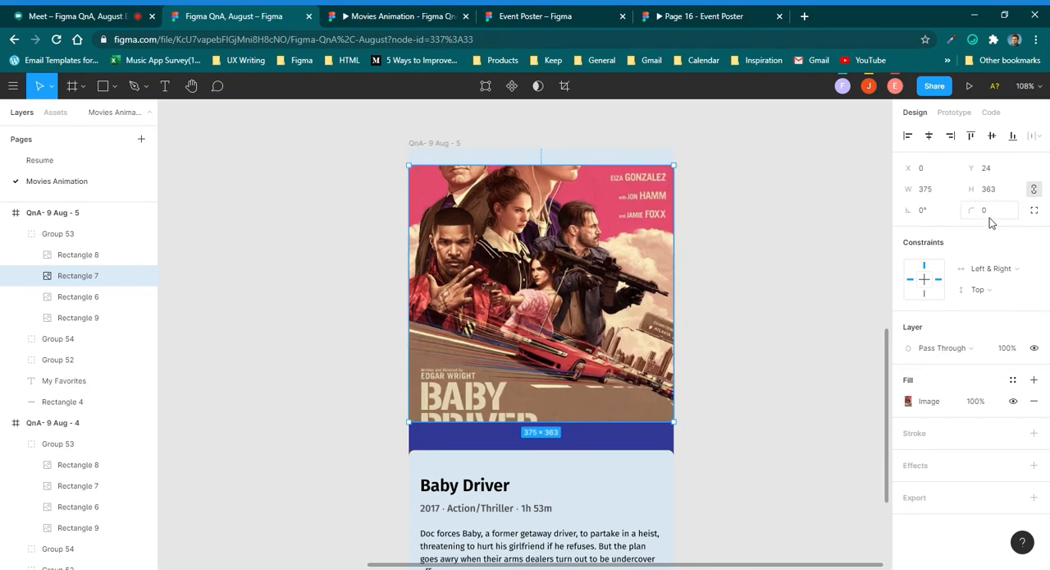
Try the Fit scaling mode on the Baby Driver poster's image, and set it to Fill.
scroll(550, 373, down, 2)
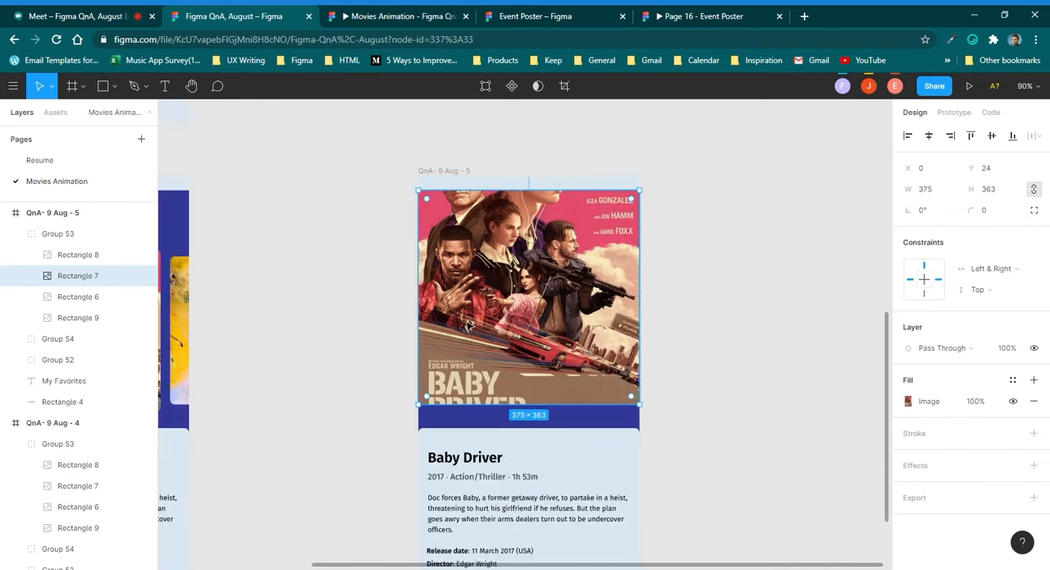
click(909, 402)
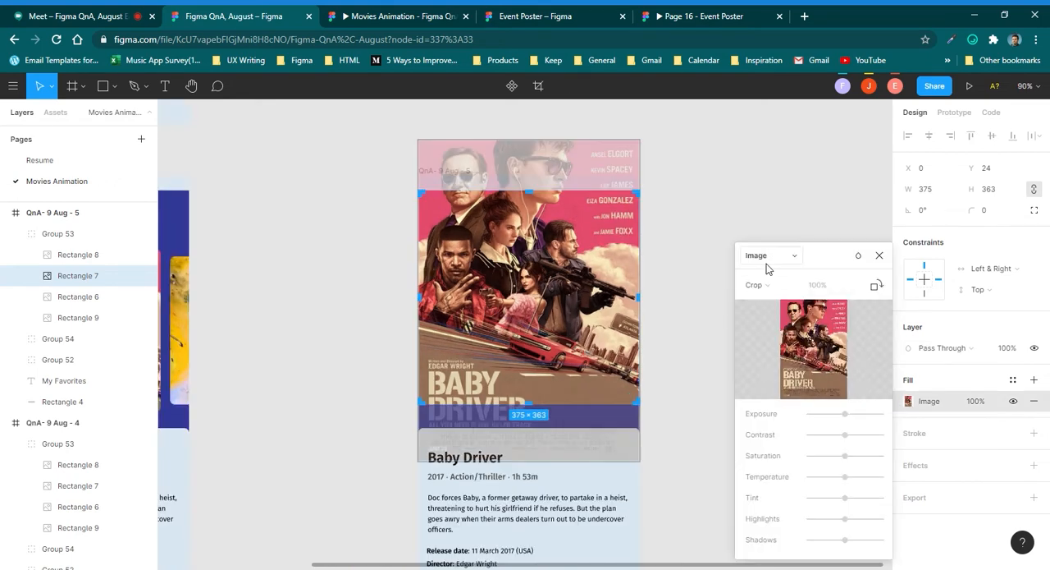
click(755, 284)
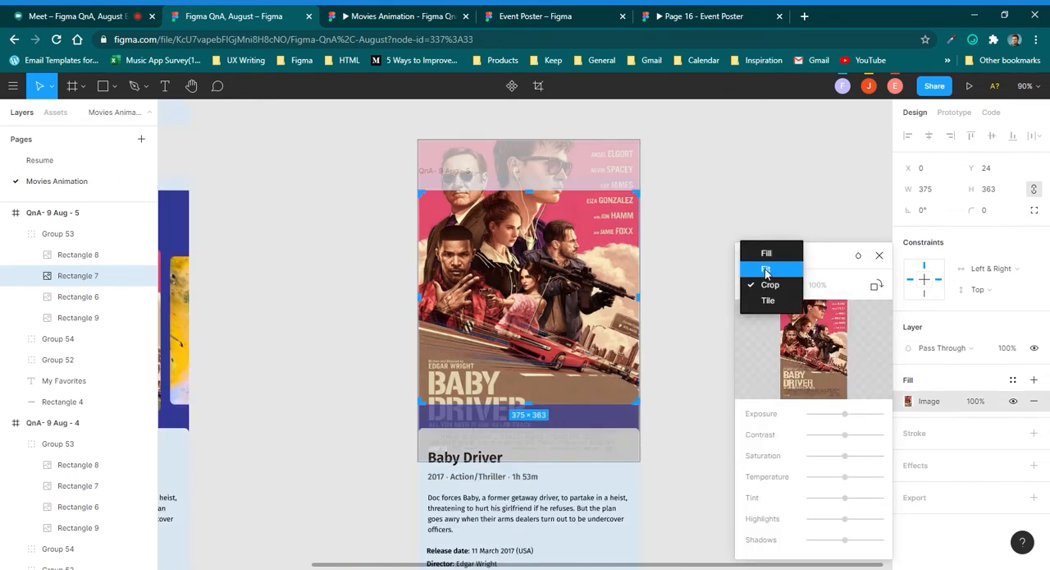
click(766, 272)
click(763, 284)
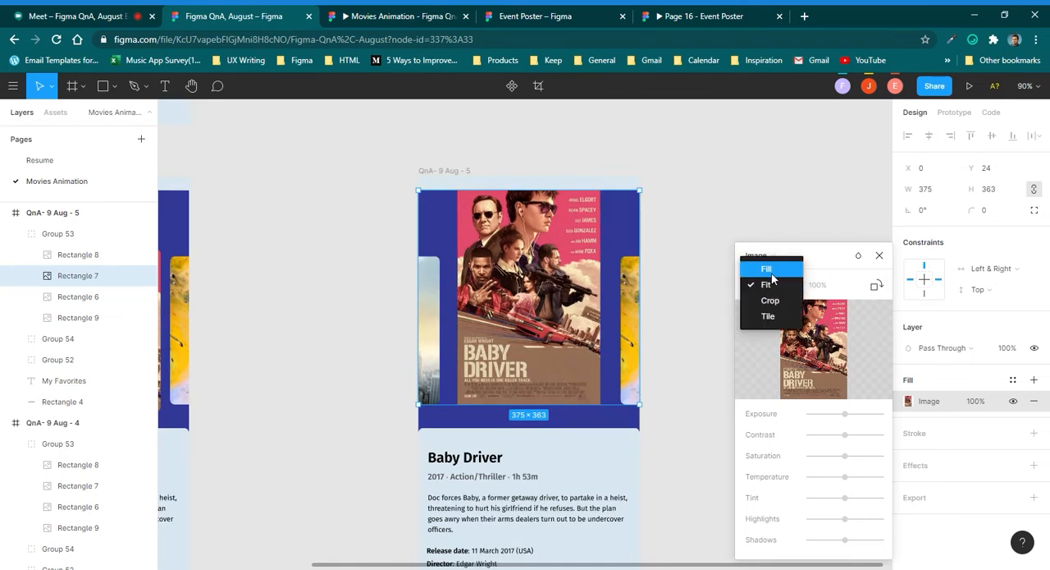
click(767, 268)
scroll(564, 301, down, 3)
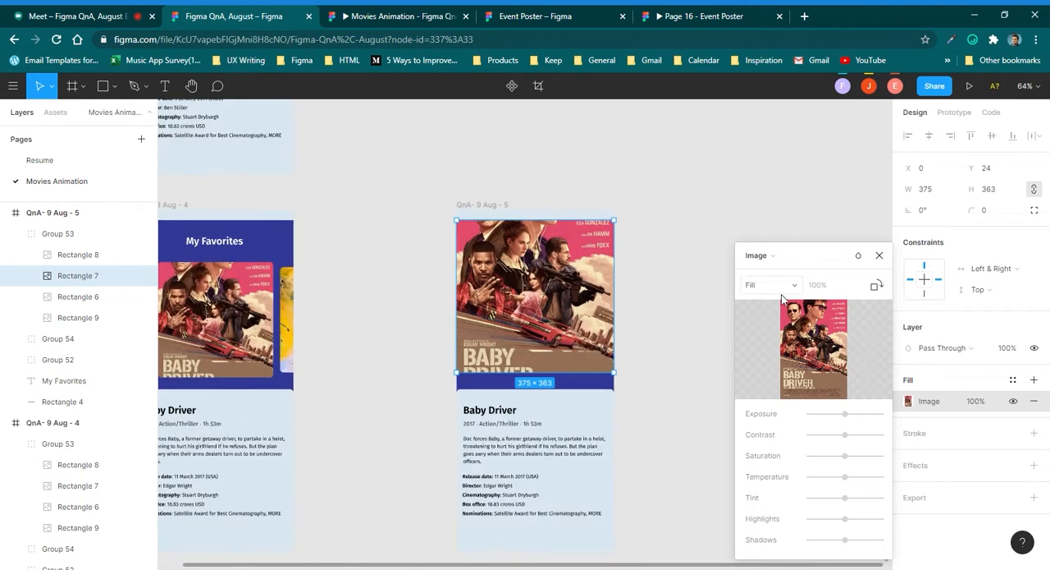
scroll(503, 300, up, 3)
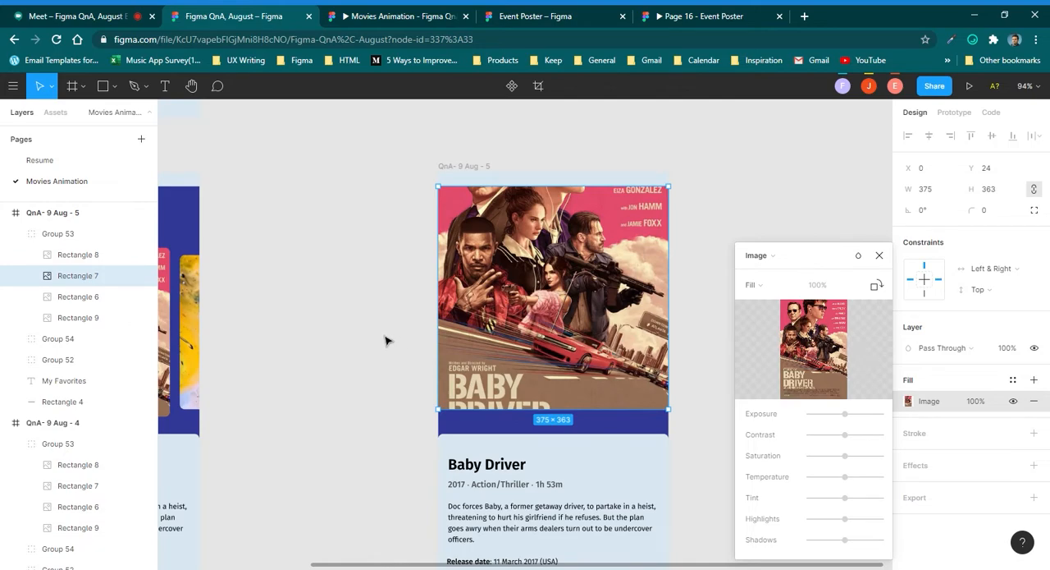
scroll(387, 340, down, 3)
scroll(565, 400, down, 1)
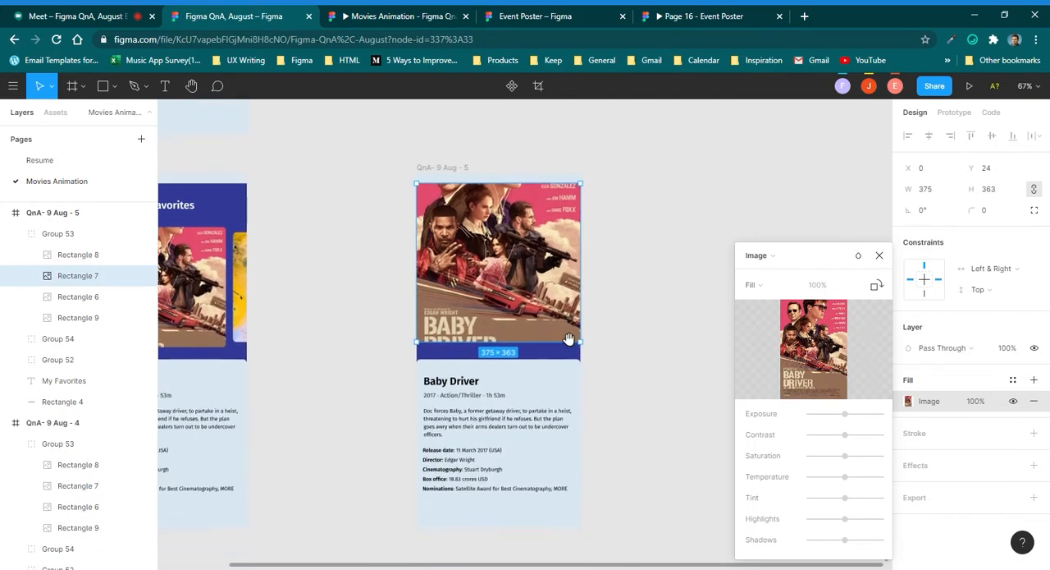
click(879, 255)
Move the Baby Driver details group up to Y 380 and extend its background rectangle to about 431 px high.
click(510, 437)
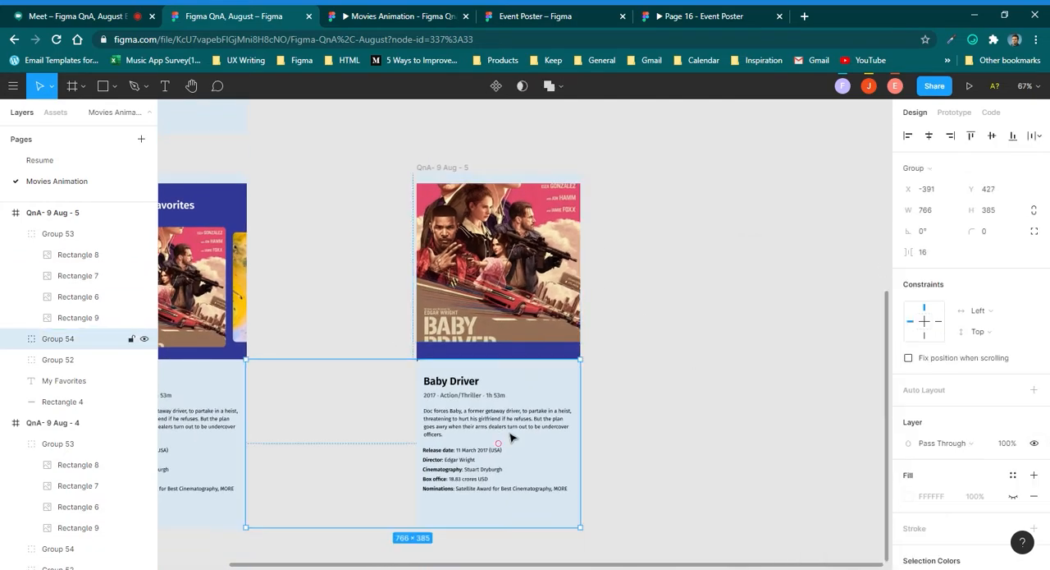
drag(529, 444, 529, 424)
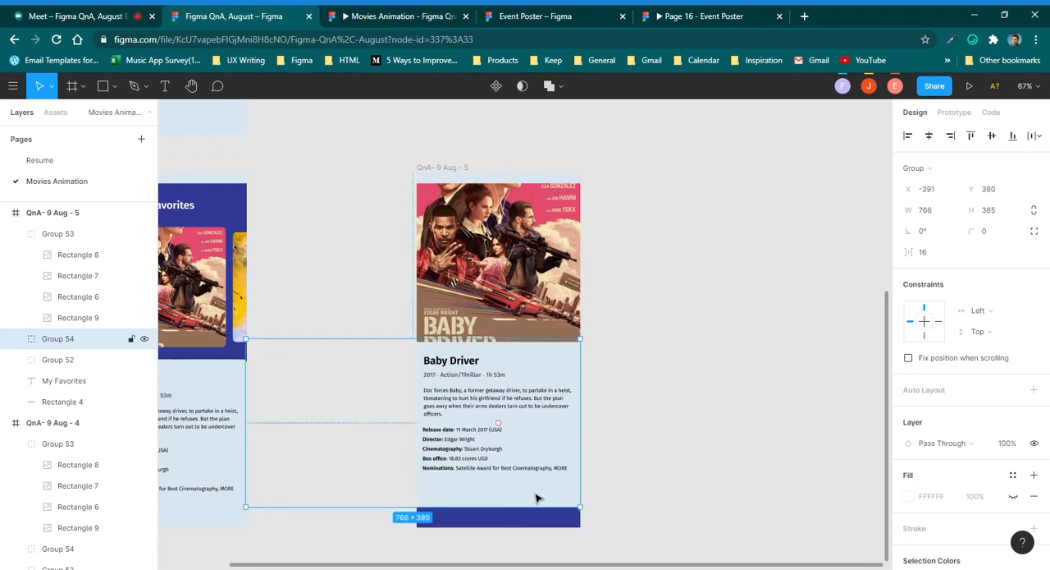
double_click(537, 497)
drag(526, 507, 543, 536)
click(544, 497)
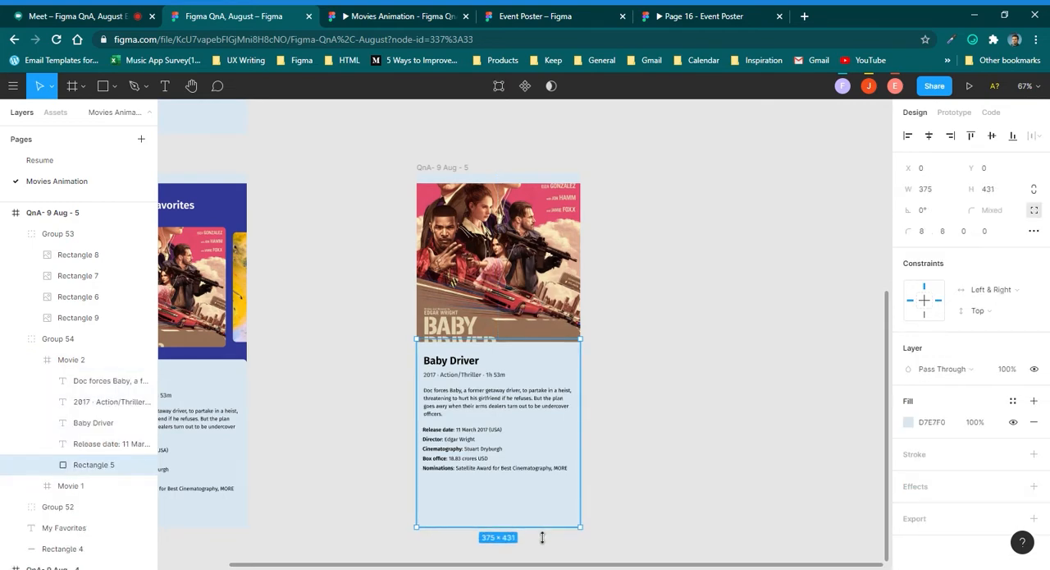
key(ctrl+z)
click(521, 470)
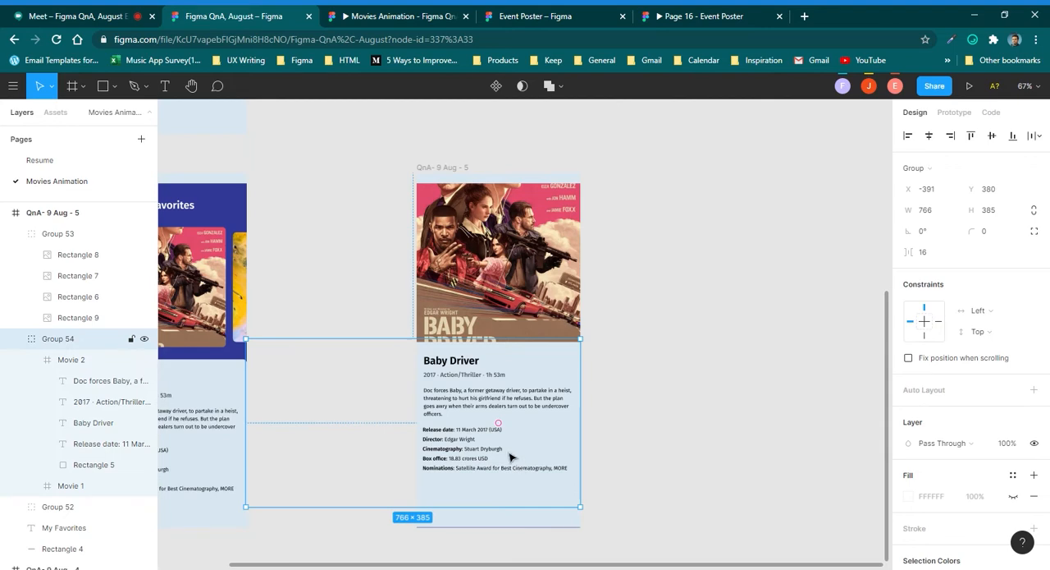
click(648, 377)
scroll(649, 377, down, 2)
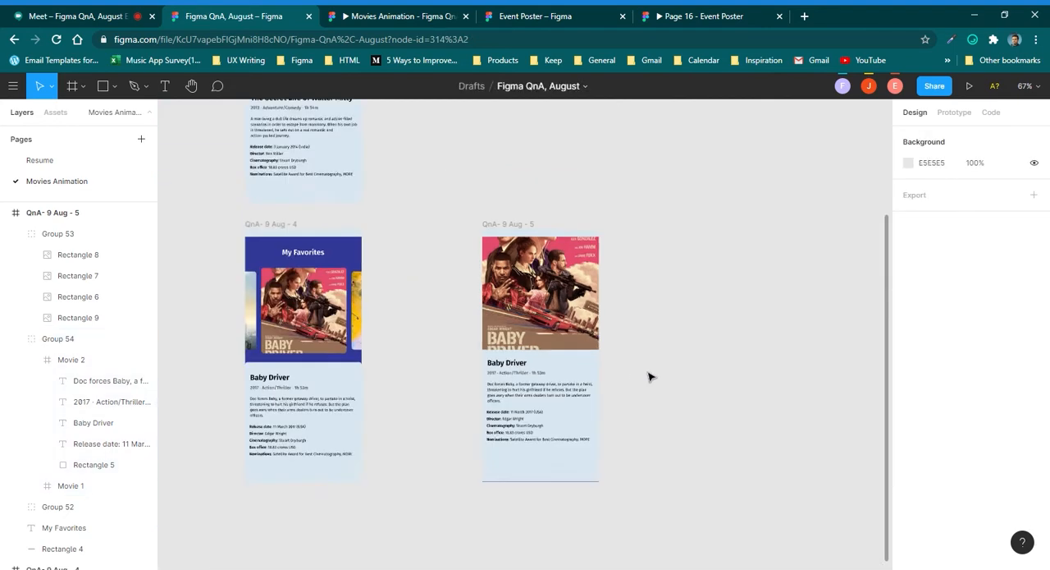
Reorder the layers of QnA- 9 Aug - 4 so Group 54 with the movie details sits above poster Group 53.
scroll(523, 362, up, 2)
scroll(524, 368, down, 1)
click(537, 413)
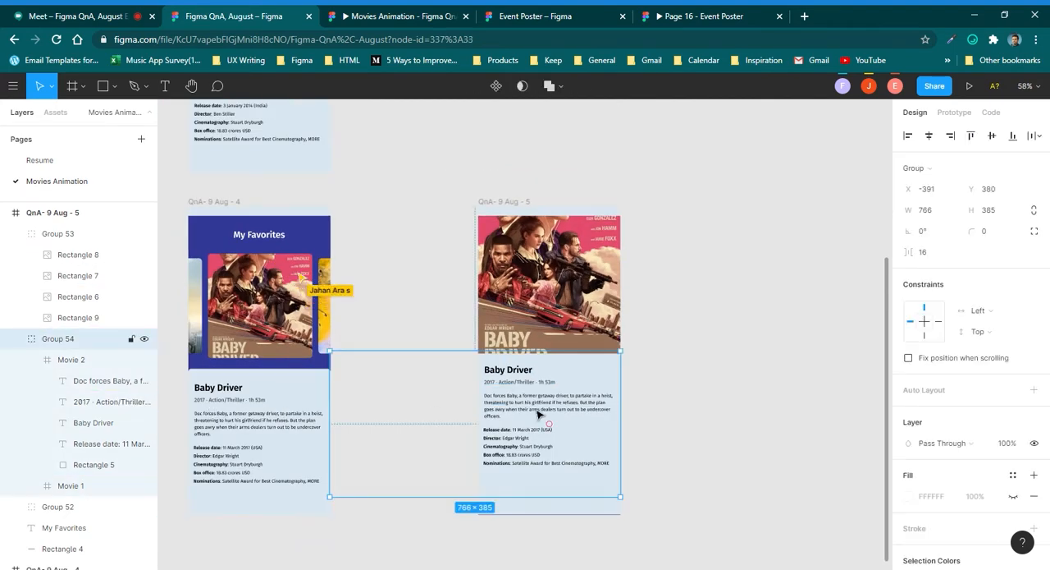
click(223, 424)
drag(334, 361, 356, 415)
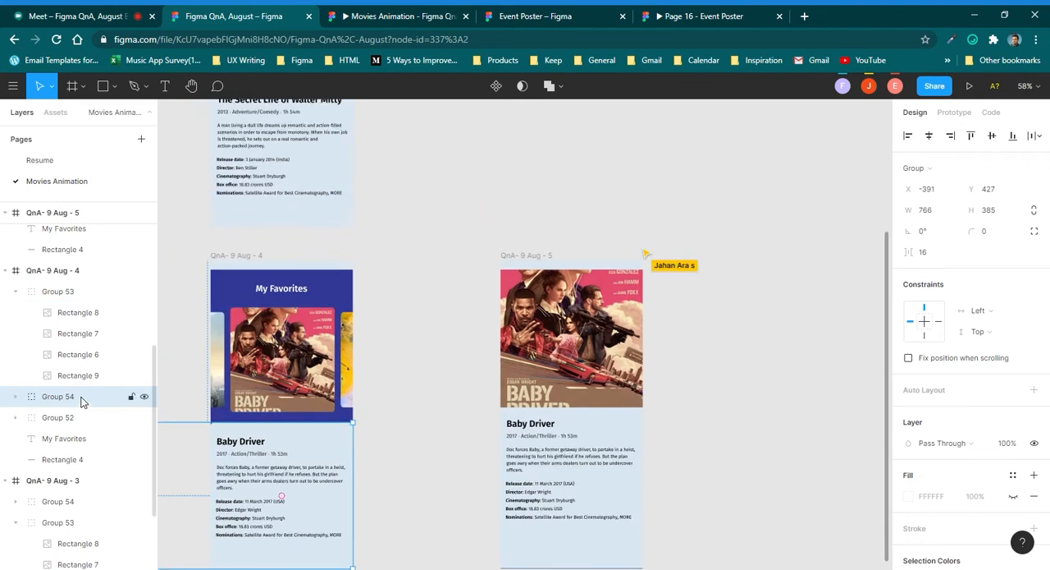
drag(81, 401, 82, 289)
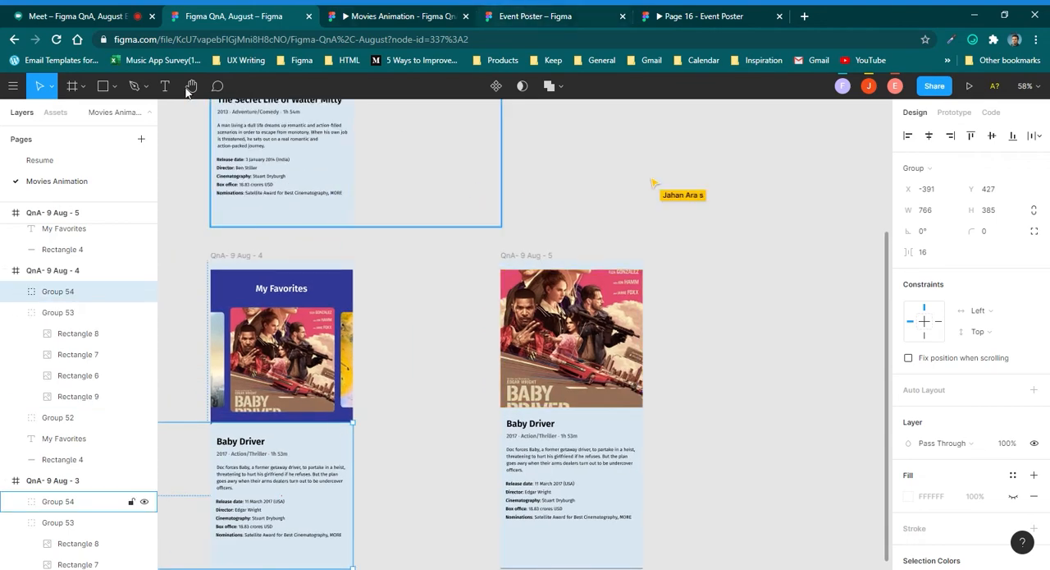
Bring the details group in QnA- 9 Aug - 5 in front of the poster group and move it up to Y 349.
scroll(359, 342, up, 3)
click(298, 248)
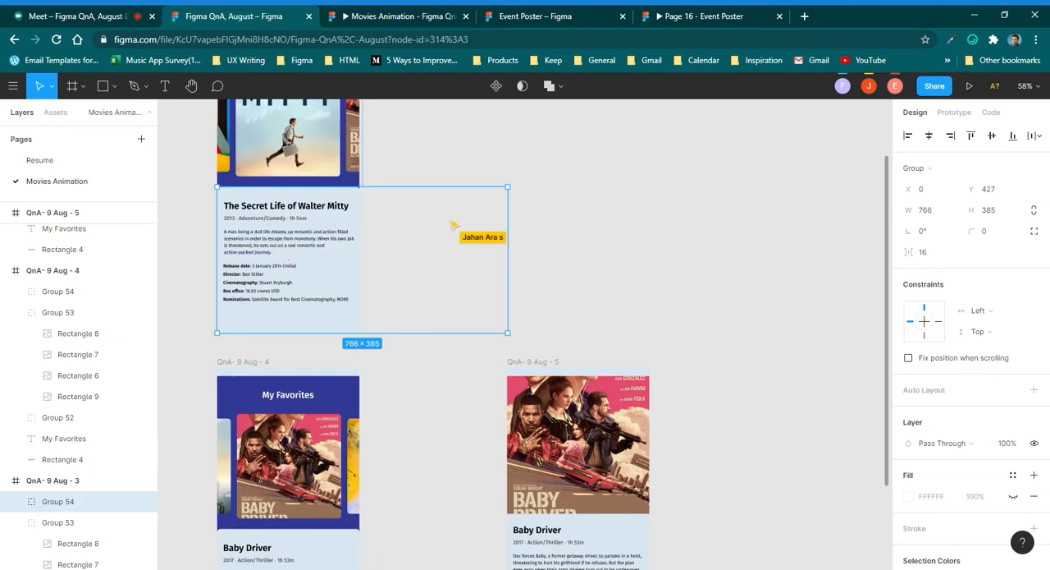
ctrl+scroll(422, 412, down, 3)
scroll(293, 300, down, 3)
click(451, 417)
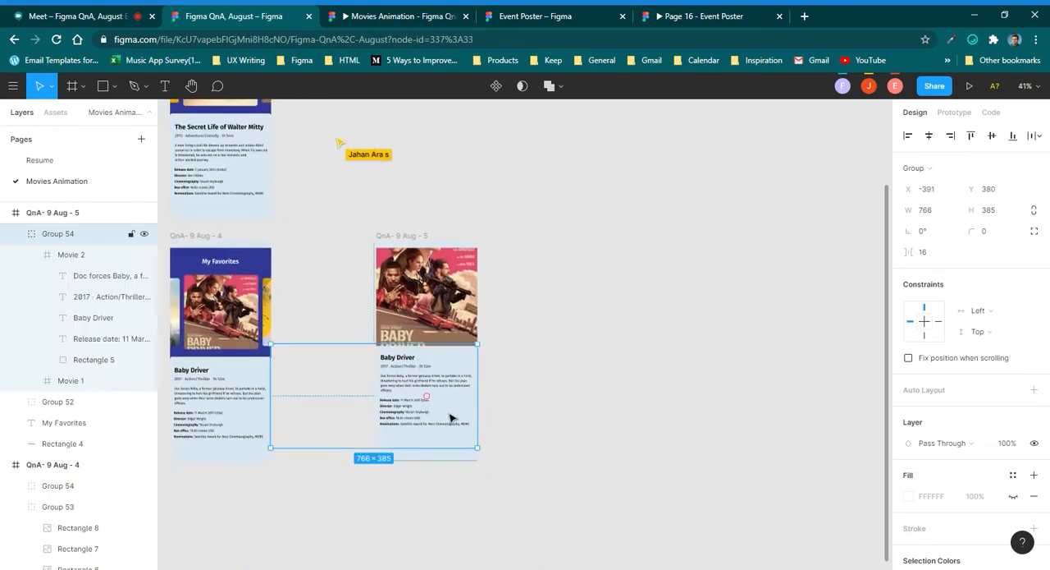
scroll(450, 418, up, 3)
key(ctrl+])
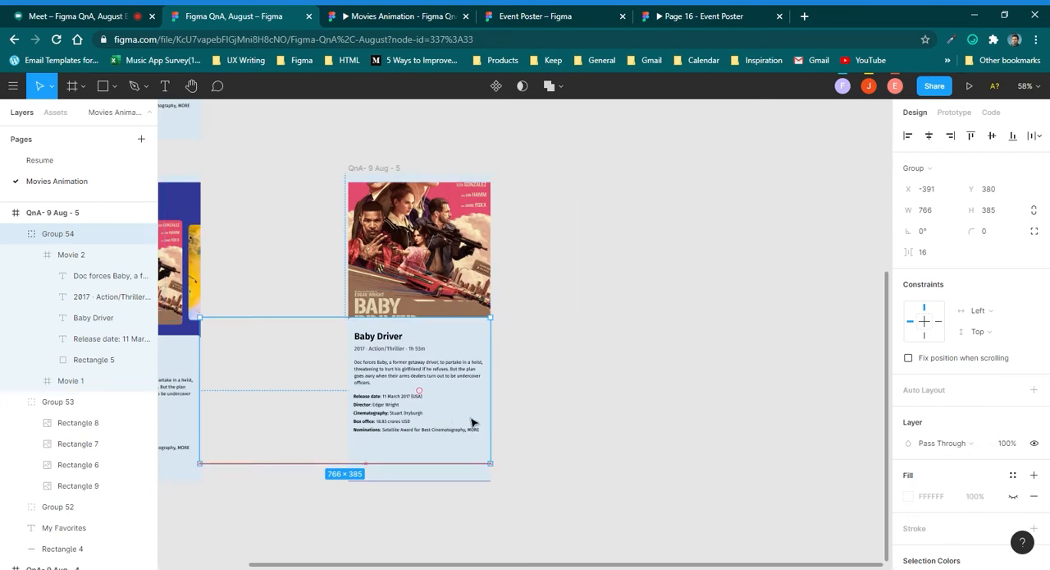
drag(472, 422, 473, 411)
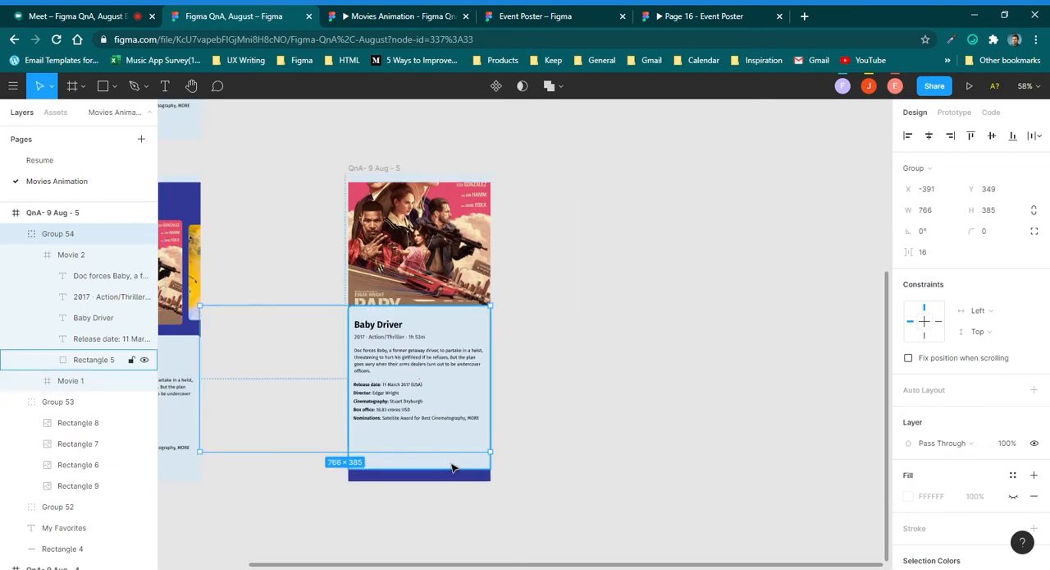
Extend the light-blue background rectangle of the Baby Driver details in QnA- 9 Aug - 5 to 463 px high, reaching the frame's lower edge.
click(452, 468)
mouse_move(453, 481)
mouse_down()
mouse_move(460, 492)
mouse_move(451, 491)
mouse_up()
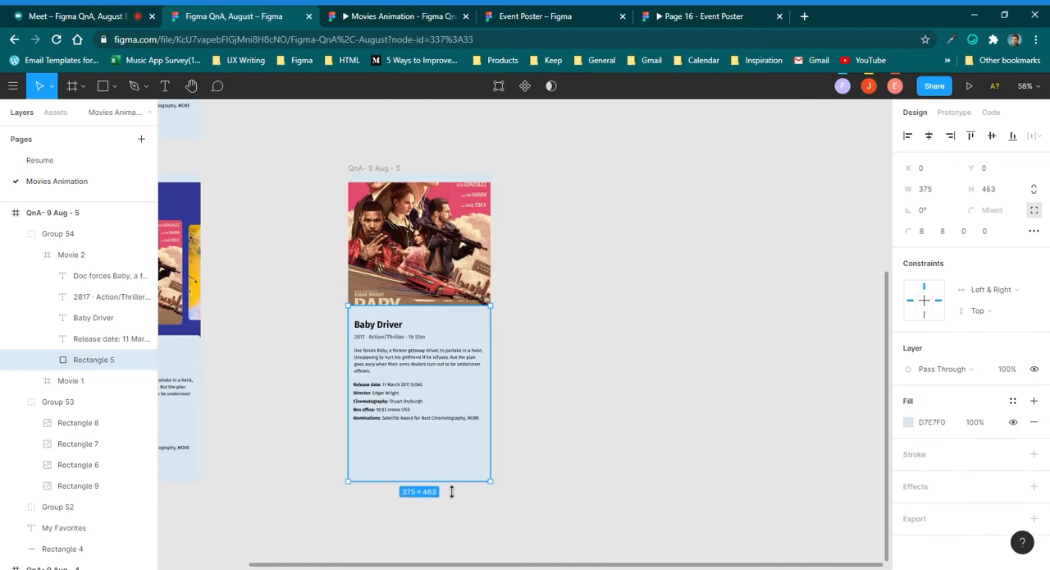
click(641, 404)
Link the Baby Driver poster in QnA- 9 Aug - 4 to QnA- 9 Aug - 5 with an On Click Smart Animate interaction, Ease Out, 400 ms.
scroll(598, 409, down, 3)
scroll(470, 401, up, 3)
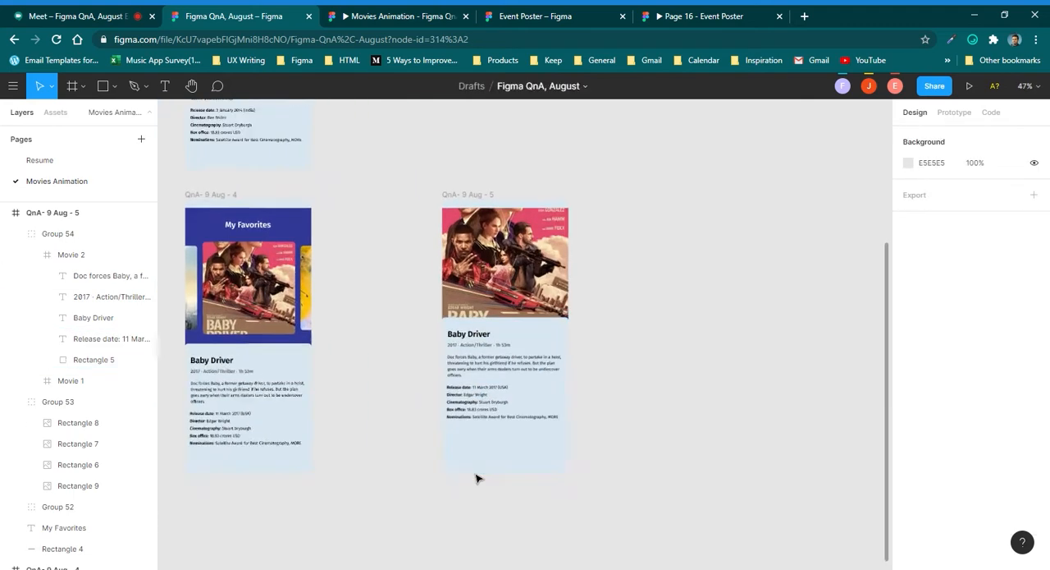
scroll(474, 476, down, 2)
click(302, 261)
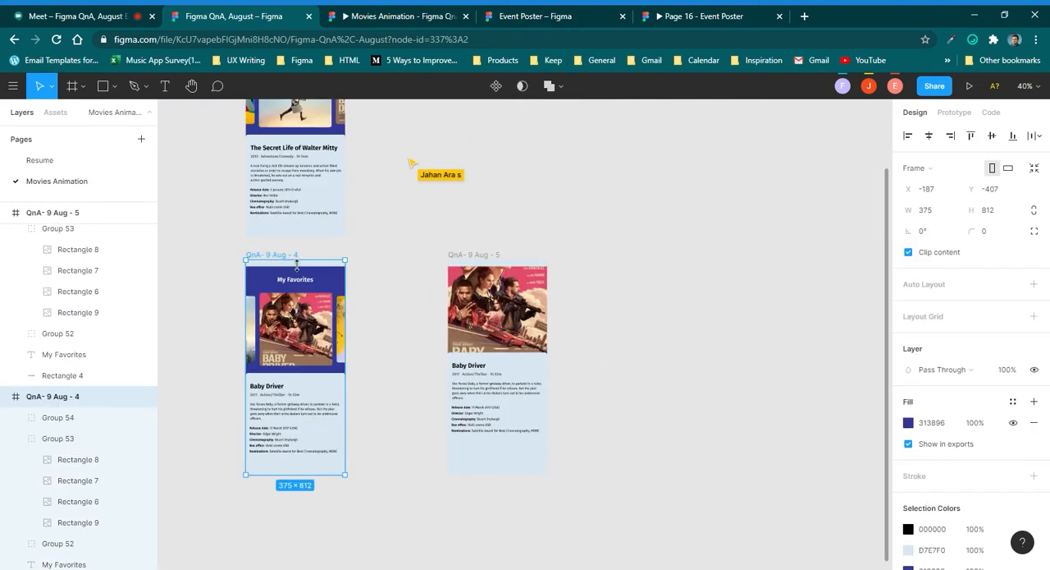
click(968, 122)
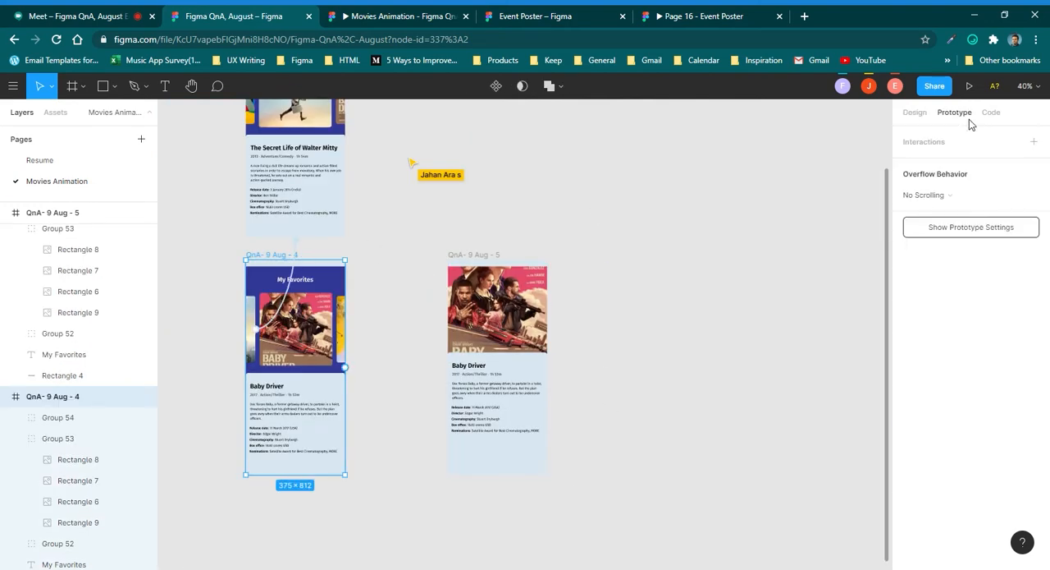
double_click(302, 327)
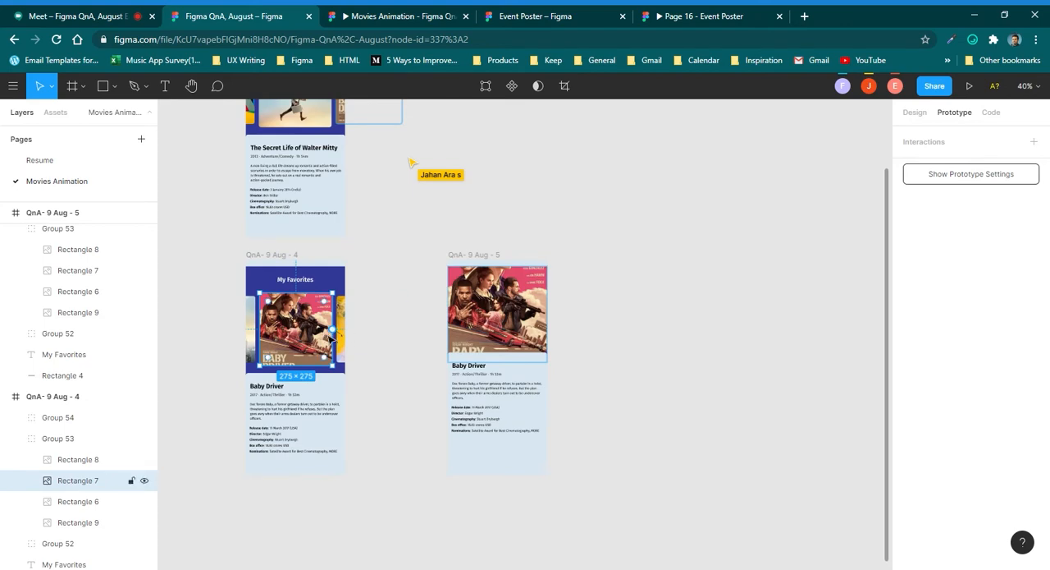
drag(332, 328, 447, 366)
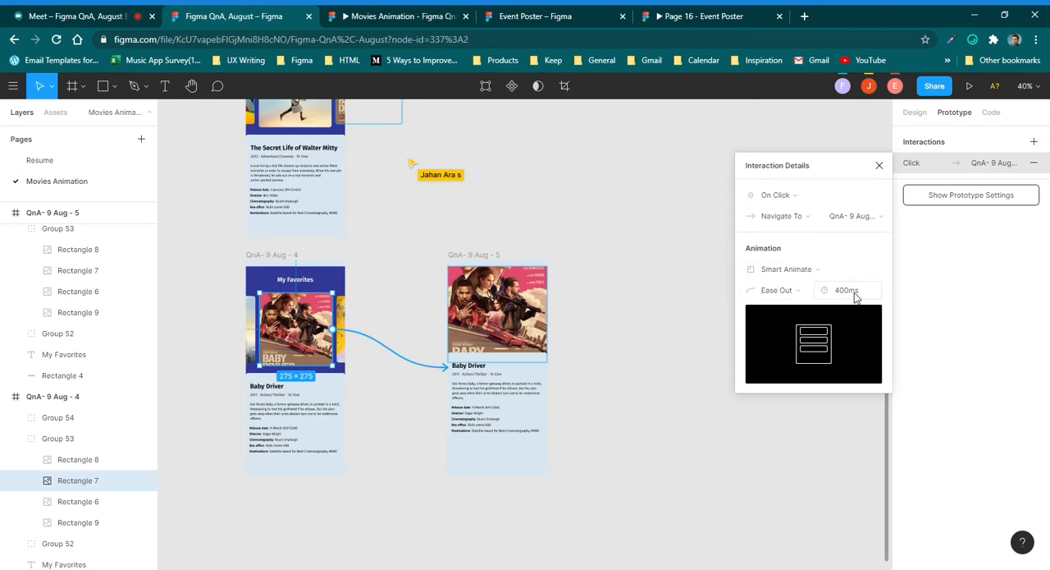
click(667, 238)
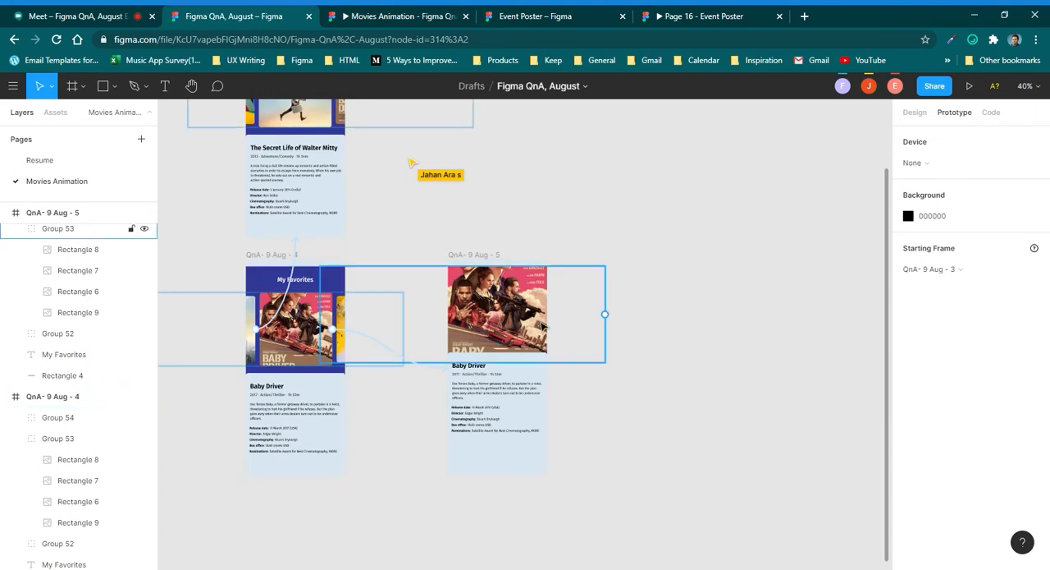
Link the enlarged Baby Driver poster in QnA- 9 Aug - 5 back to QnA- 9 Aug - 4 with an On Click Smart Animate interaction.
click(480, 392)
double_click(484, 329)
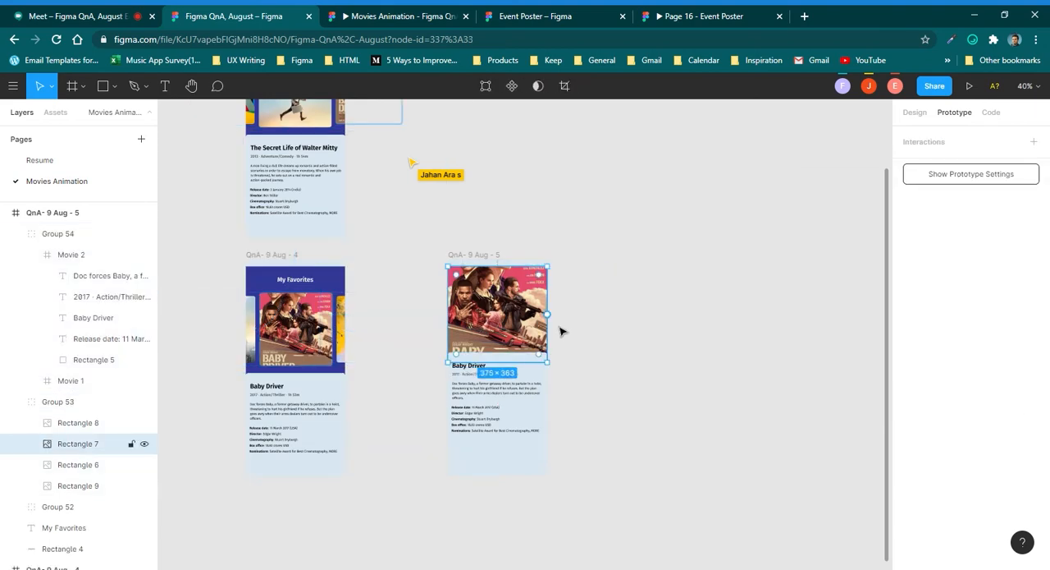
drag(547, 315, 334, 338)
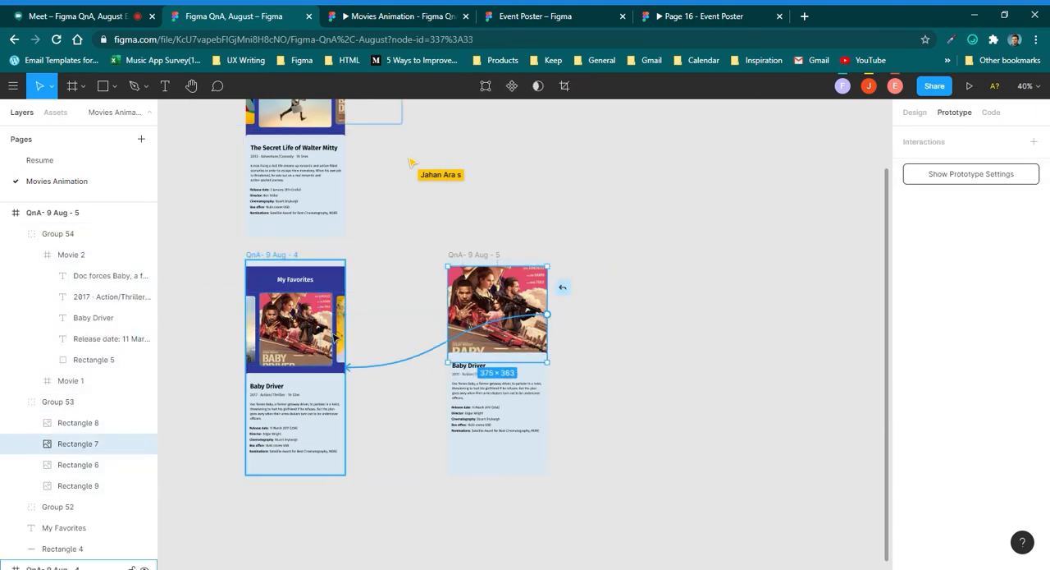
click(615, 264)
Switch to the Movies Animation prototype and go from the Baby Driver screen back to The Secret Life of Walter Mitty.
click(484, 255)
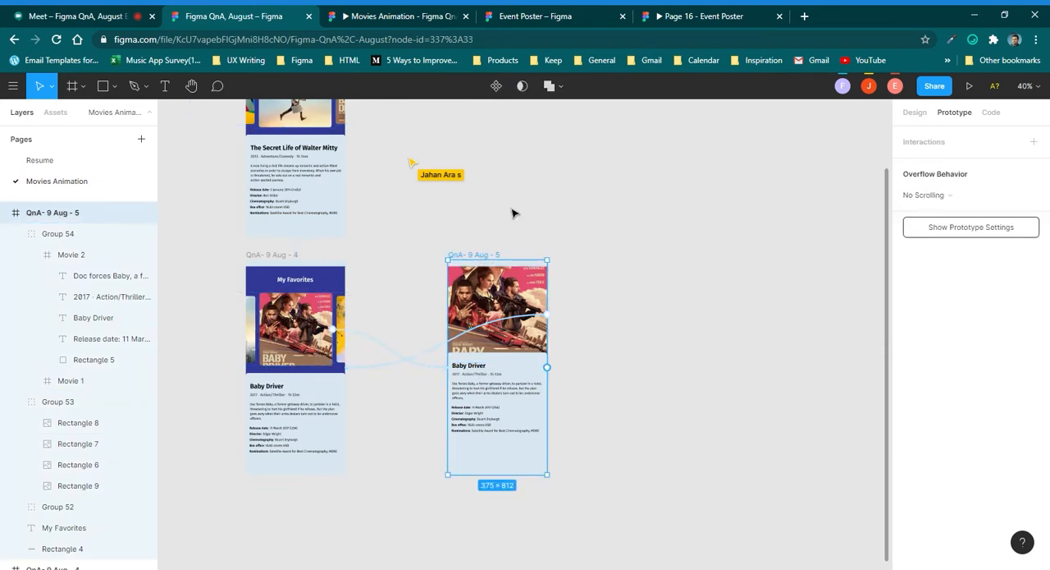
drag(514, 213, 547, 312)
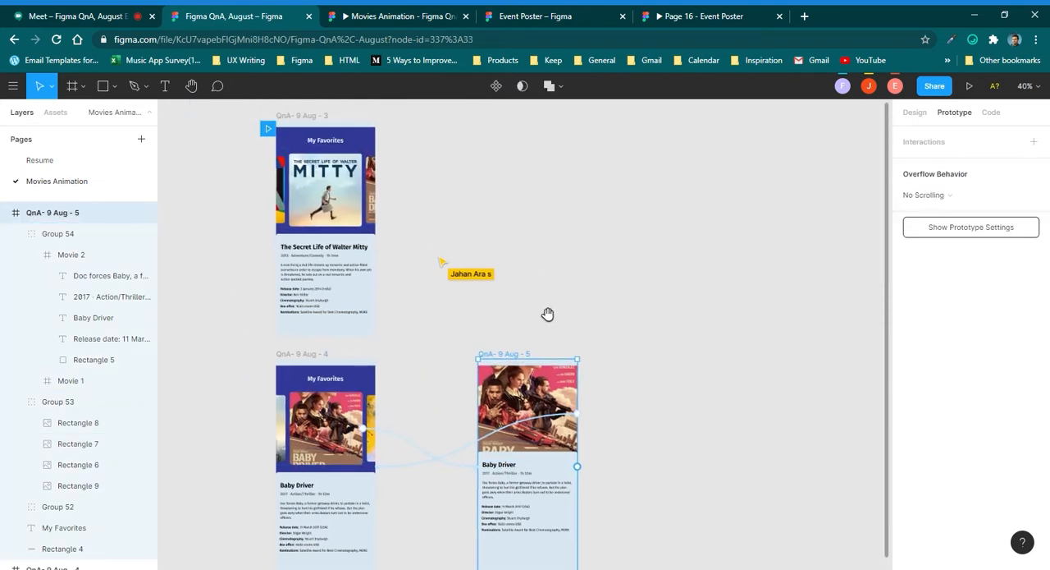
click(436, 11)
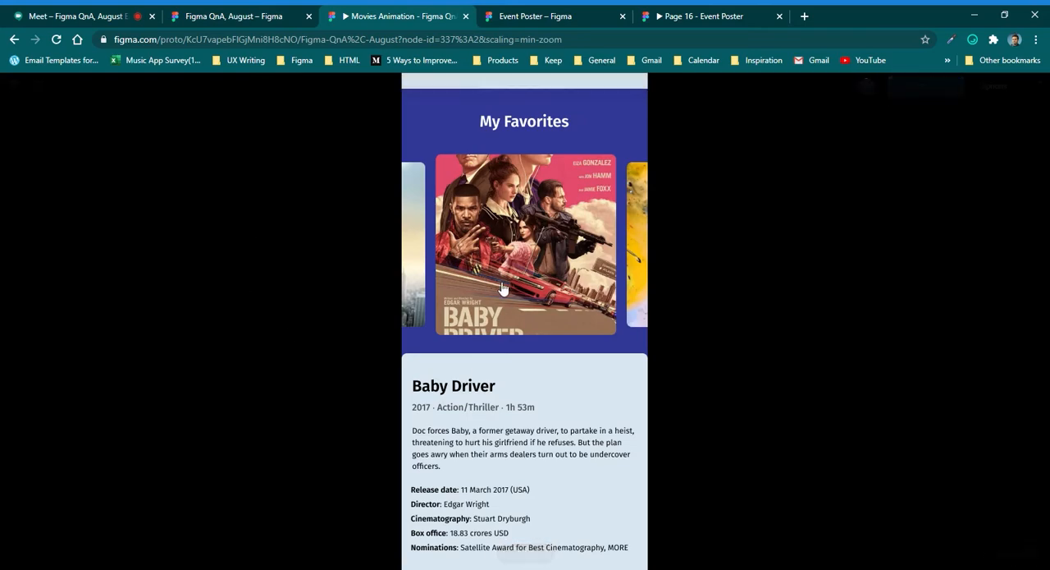
click(417, 241)
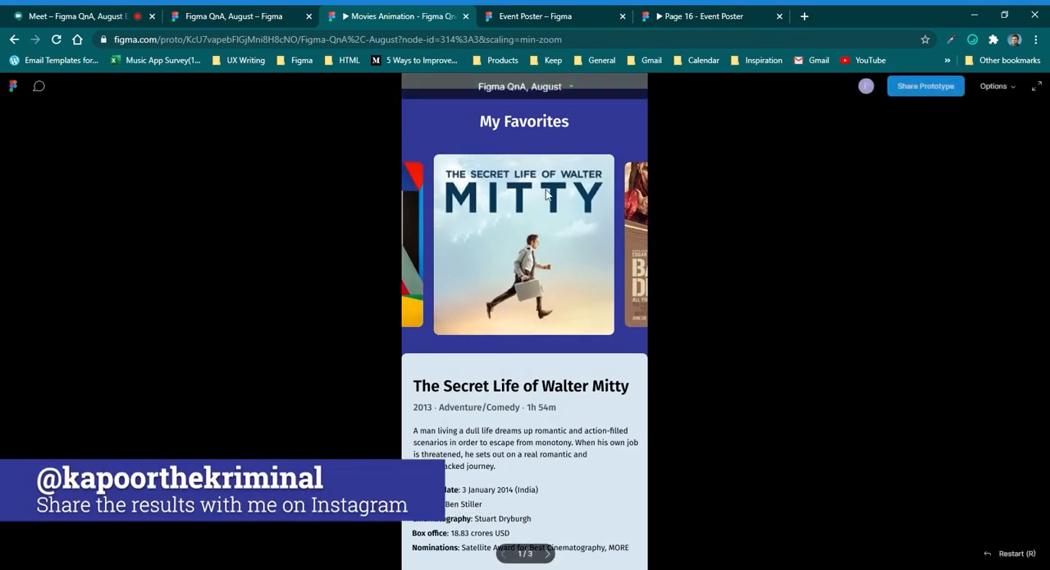
Switch to the Google Meet call, admit the waiting participant, and return to the Movies Animation prototype.
click(105, 16)
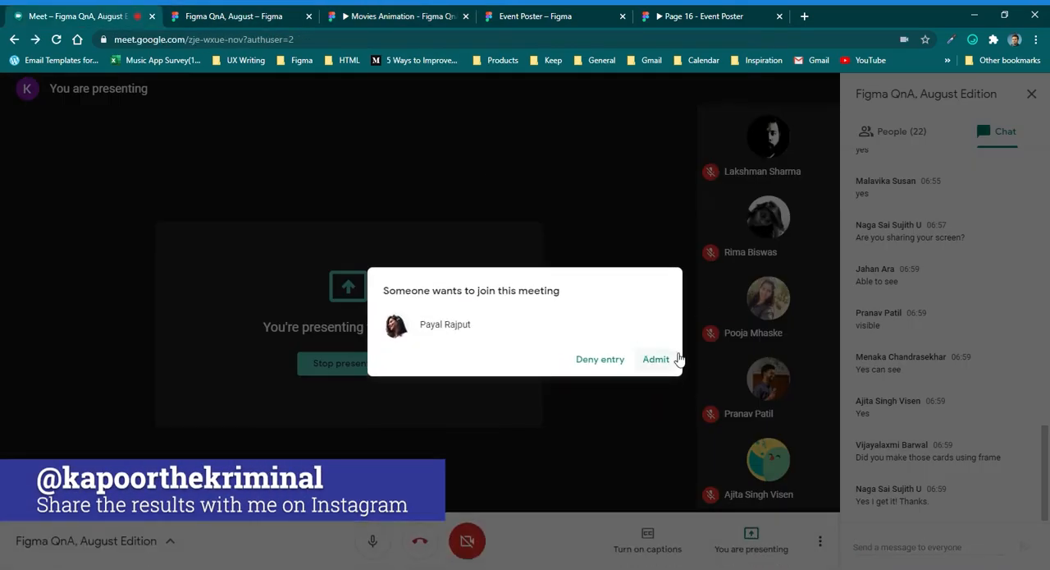
click(671, 356)
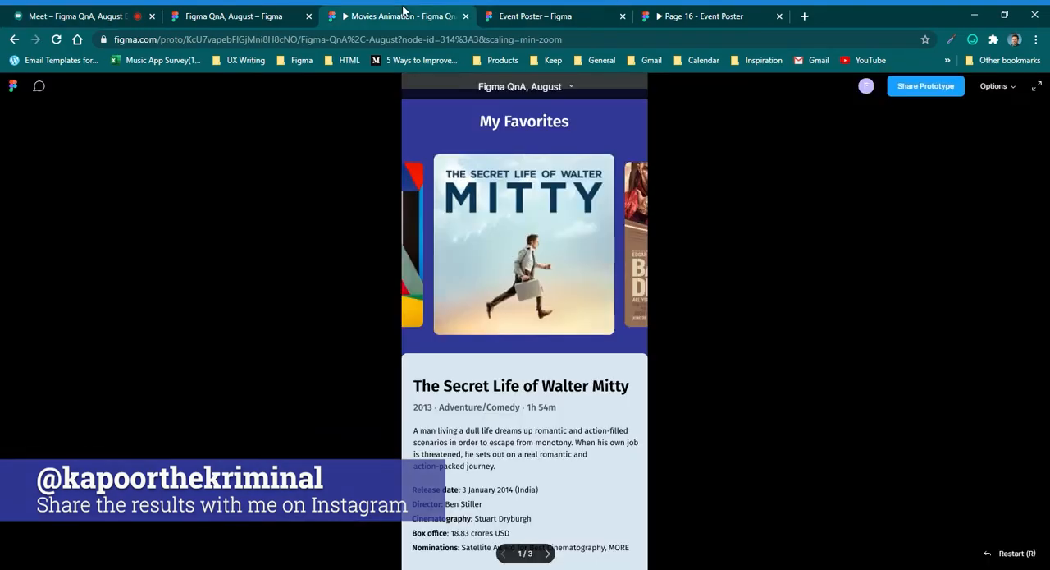
click(398, 15)
Test the Movies Animation prototype by moving between the Walter Mitty and Baby Driver screens and expanding and collapsing the Baby Driver poster.
click(548, 16)
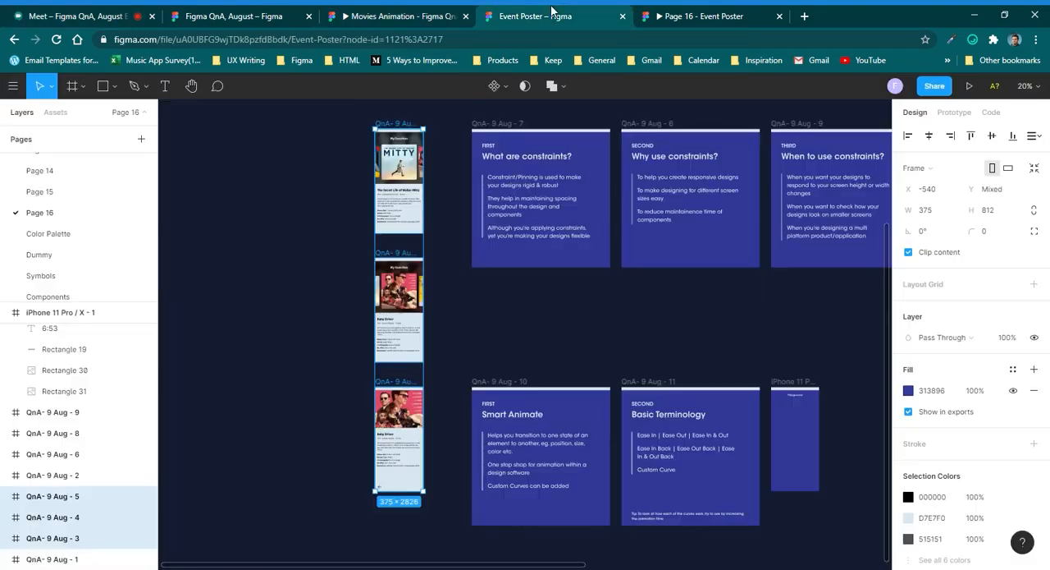
click(685, 15)
click(373, 12)
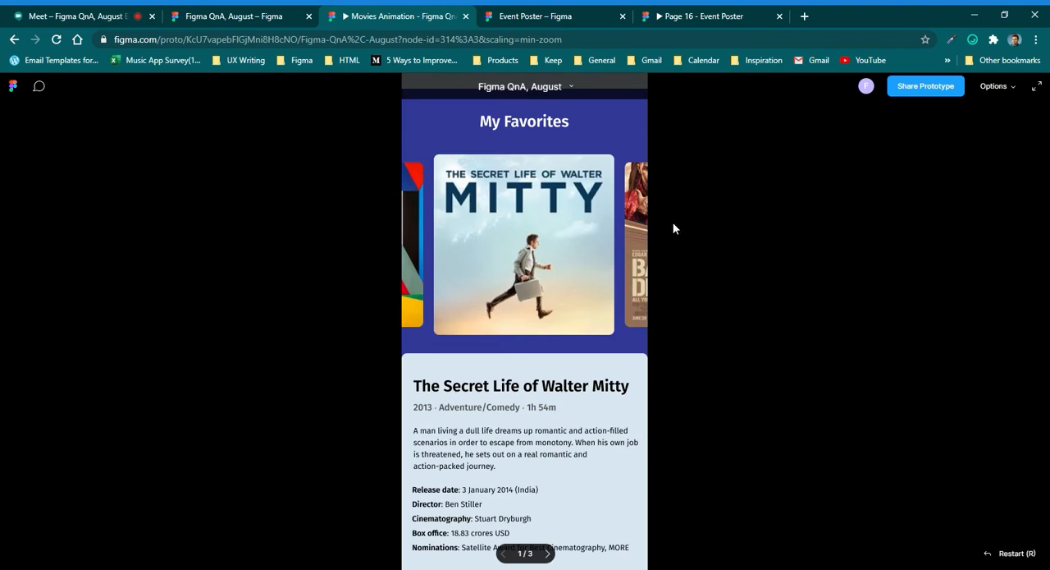
click(640, 219)
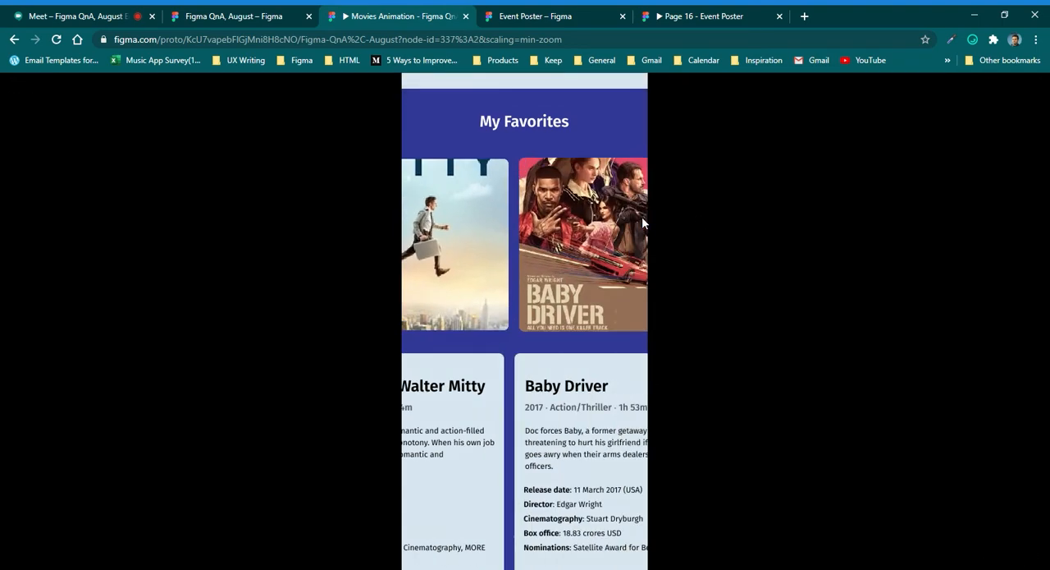
click(422, 243)
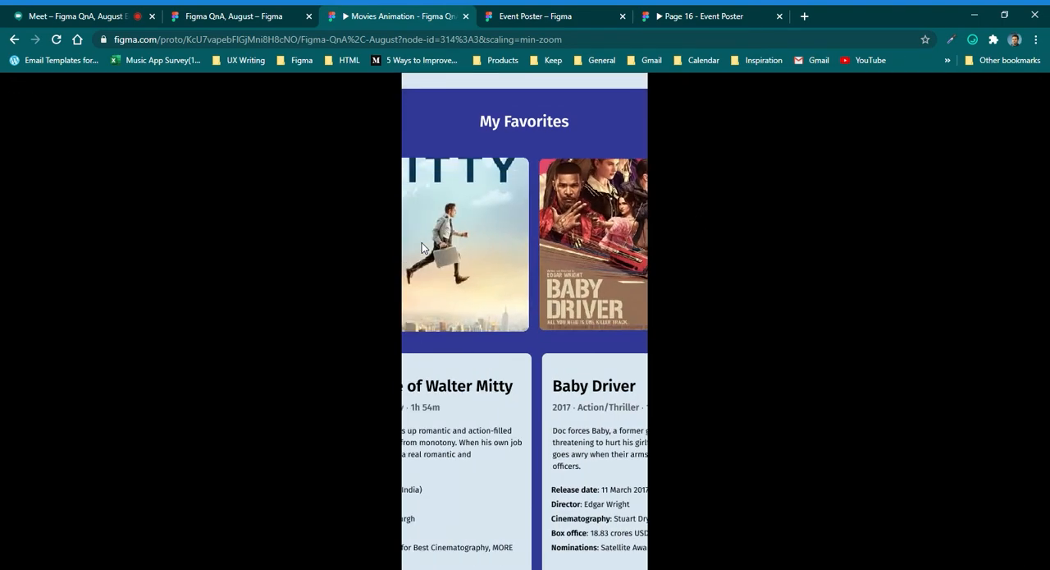
click(639, 273)
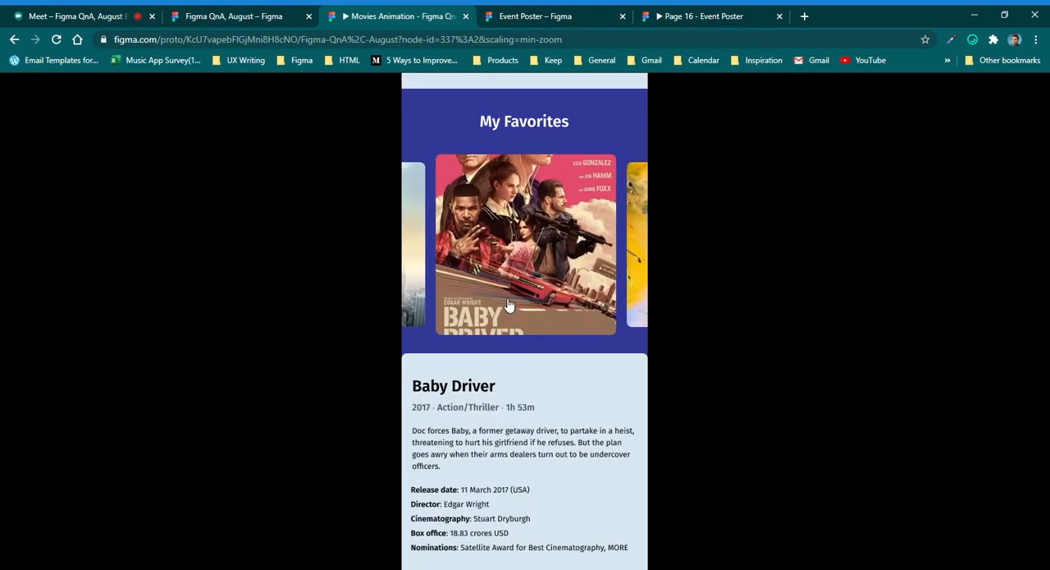
click(510, 303)
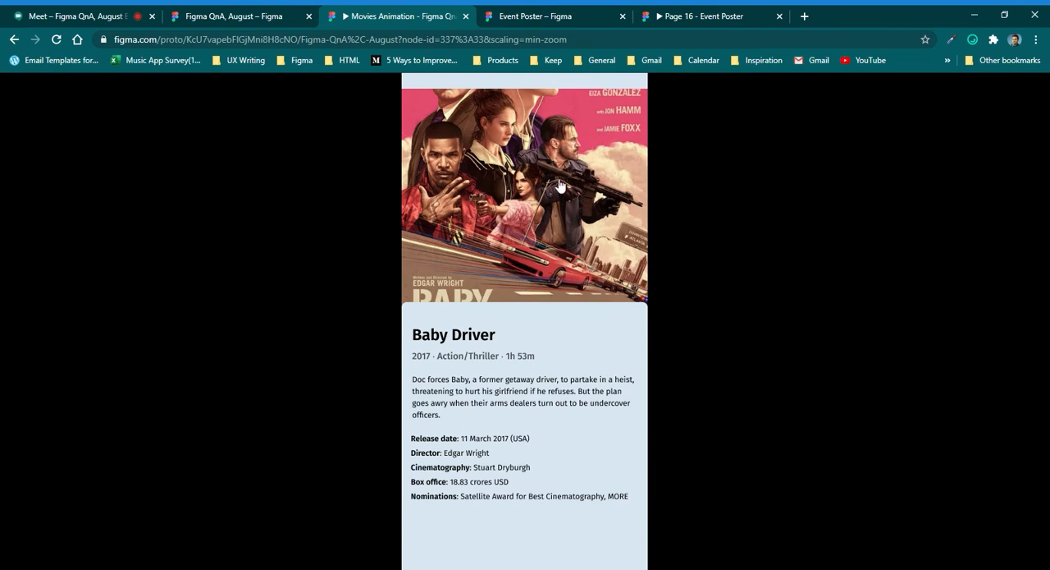
click(562, 210)
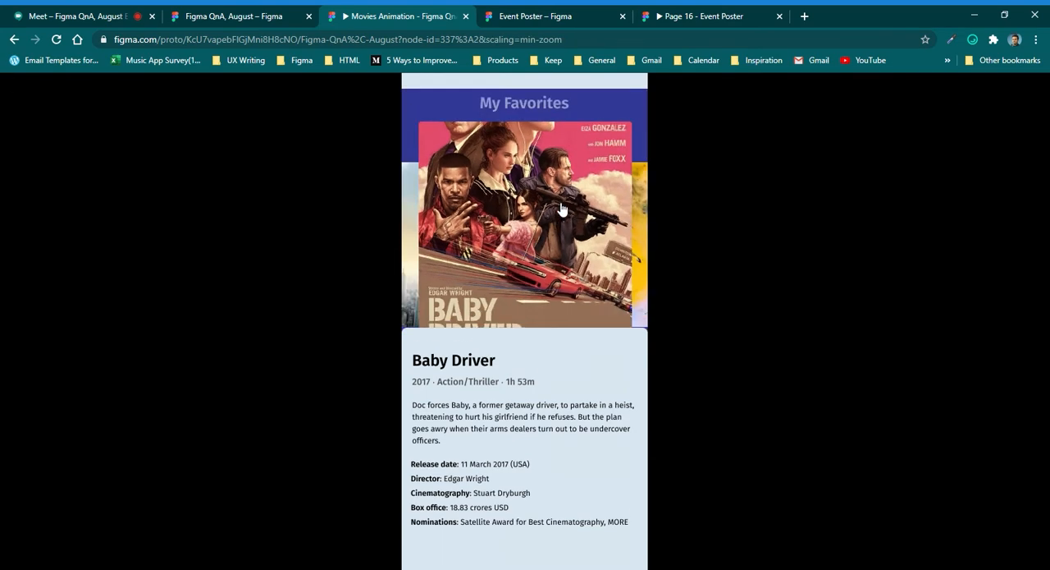
Switch to the Figma QnA, August design file and open the Baby Driver poster's interaction linking QnA- 9 Aug - 4 to QnA- 9 Aug - 5.
click(266, 21)
click(511, 257)
scroll(492, 367, up, 3)
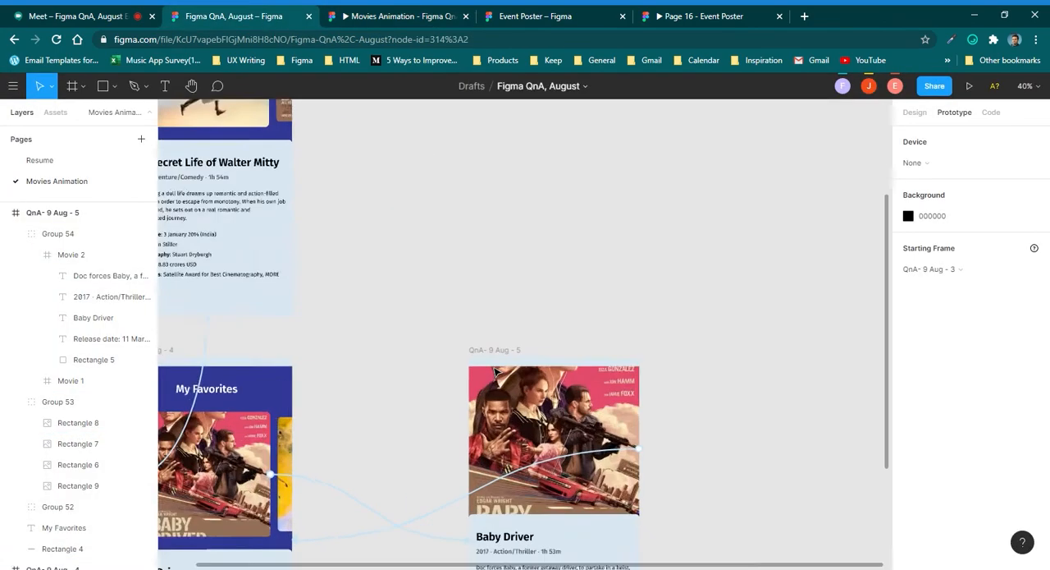
scroll(501, 359, down, 5)
scroll(366, 386, up, 3)
click(428, 416)
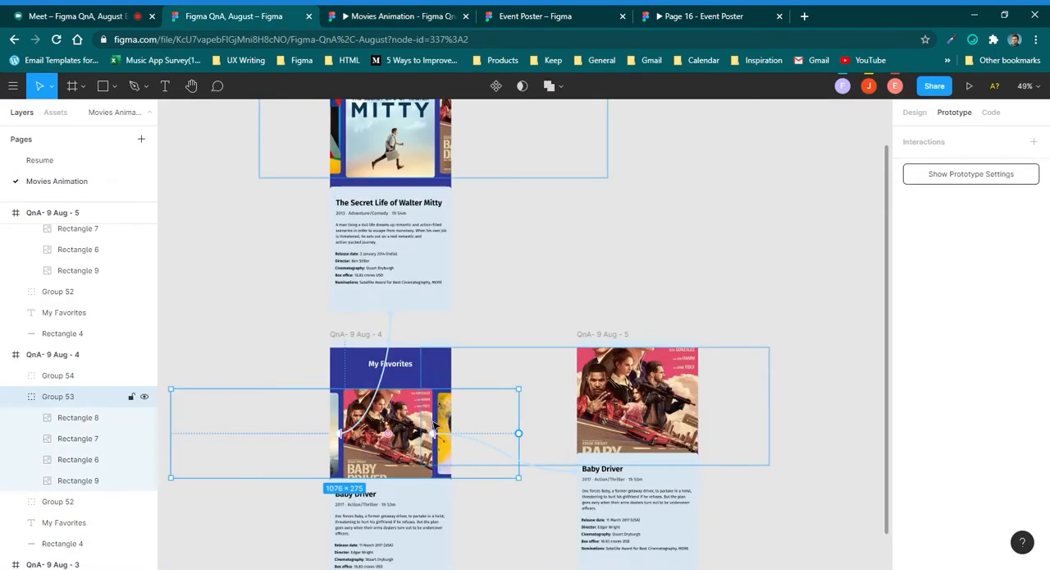
click(496, 390)
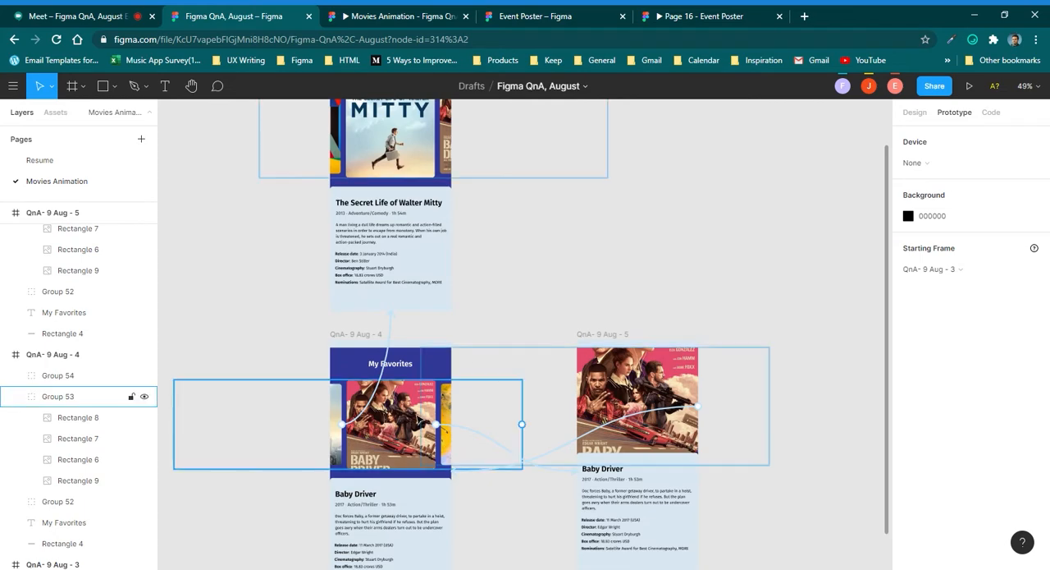
click(427, 409)
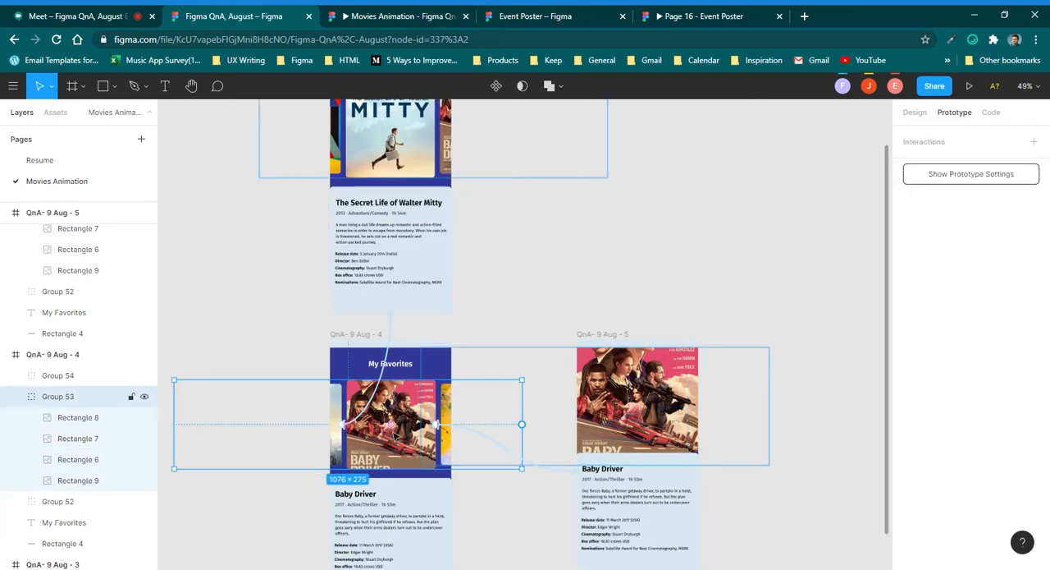
drag(437, 425, 579, 469)
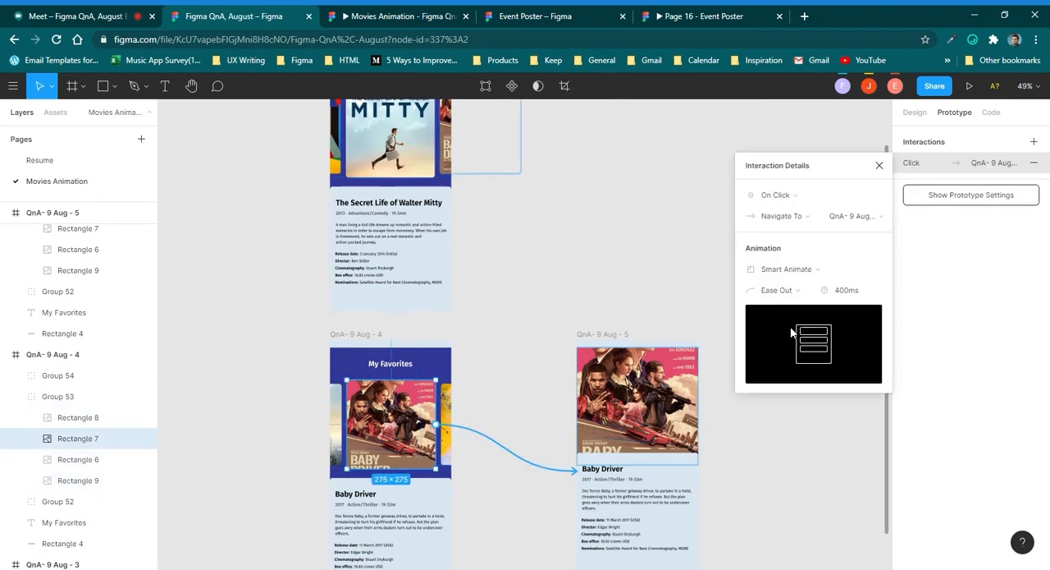
Set the Baby Driver poster's Smart Animate transition to a duration of 300 ms with Custom easing.
click(851, 290)
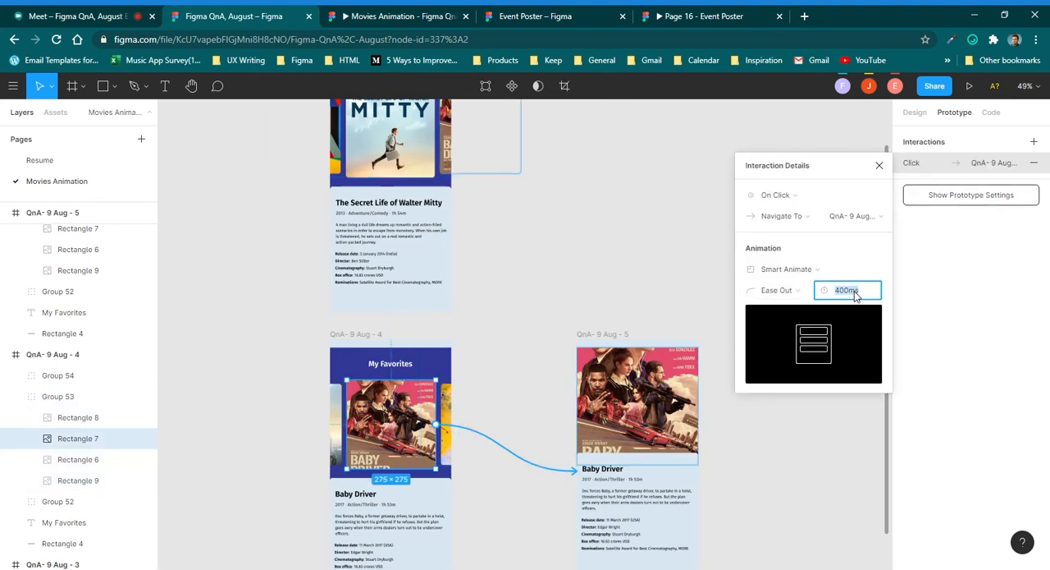
text(300)
key(Return)
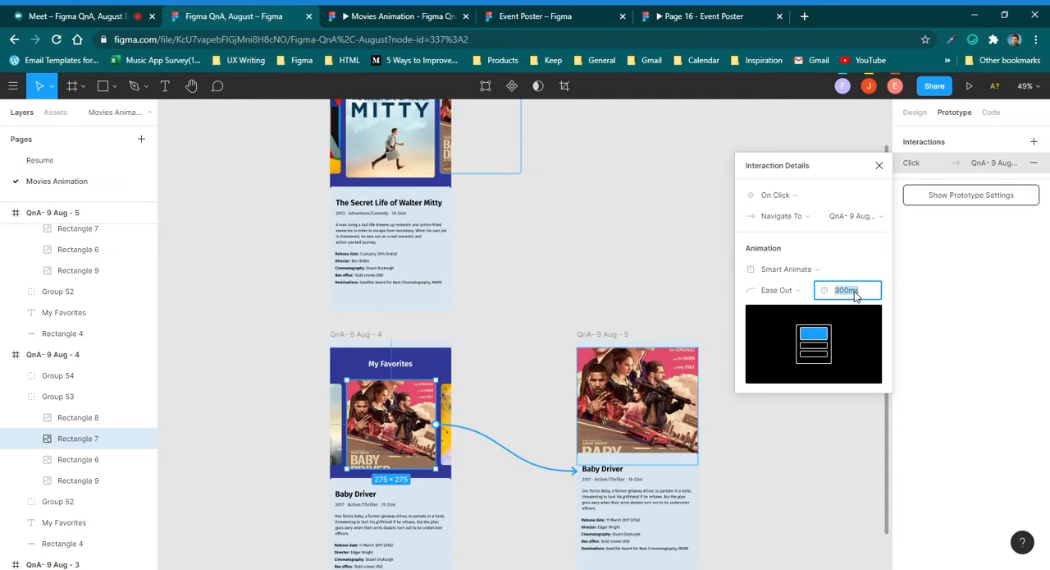
key(Escape)
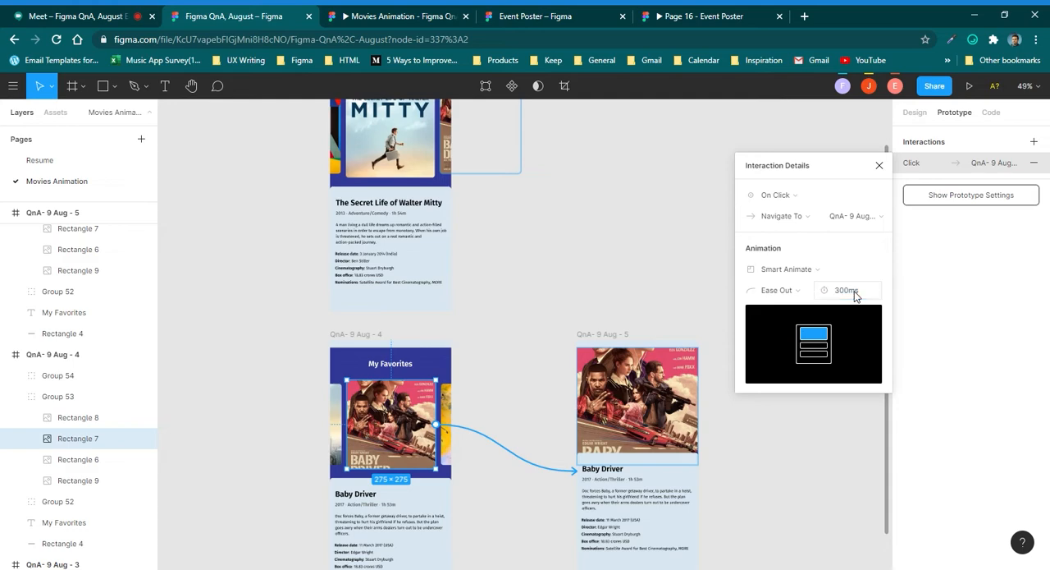
click(802, 292)
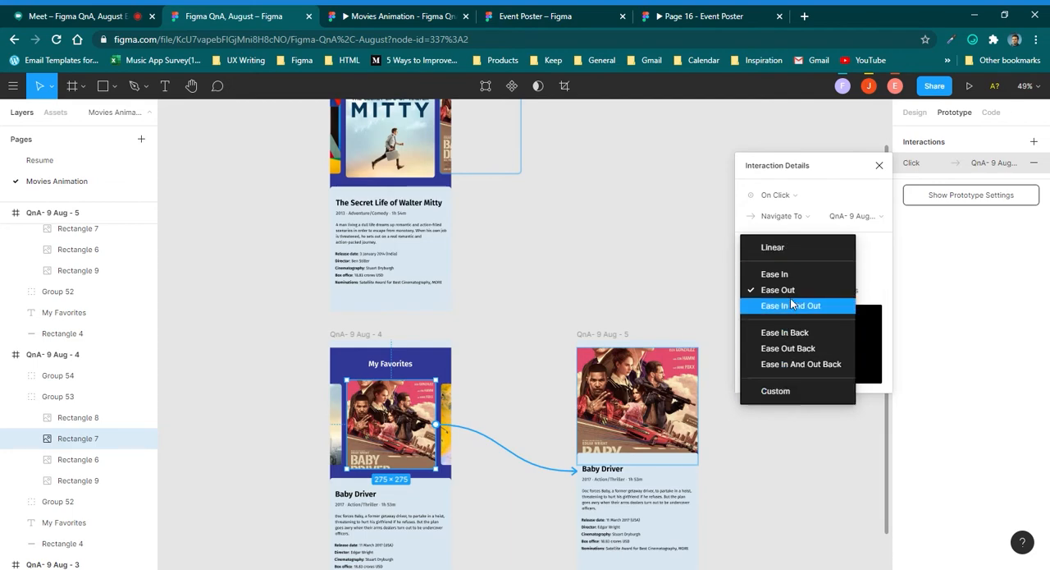
click(776, 392)
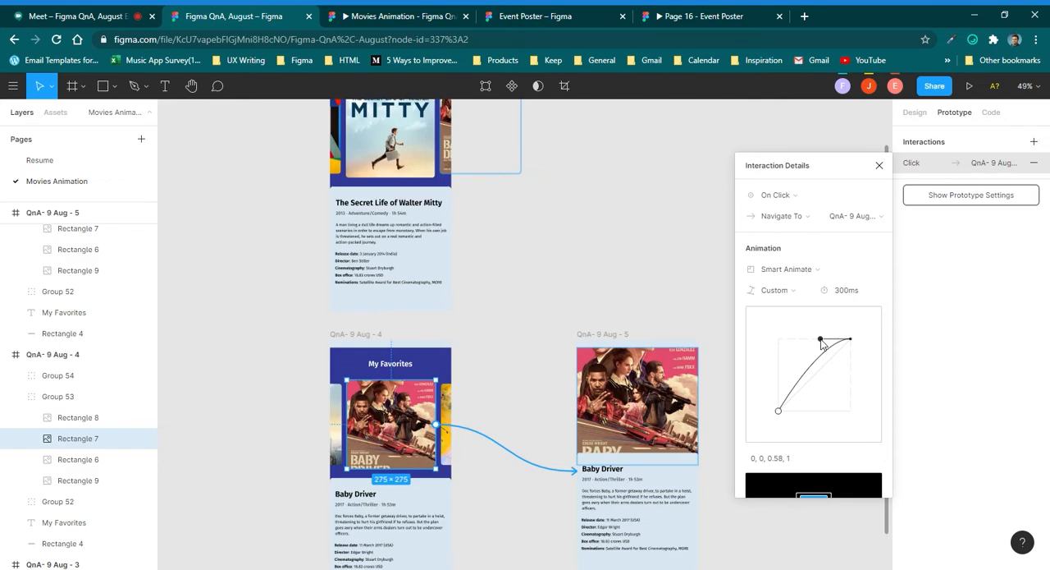
Shape the Baby Driver poster's custom easing curve into a steep S-curve with overshoot, at about 0.99, -0.01, 0.44, 1.56.
drag(821, 339, 810, 297)
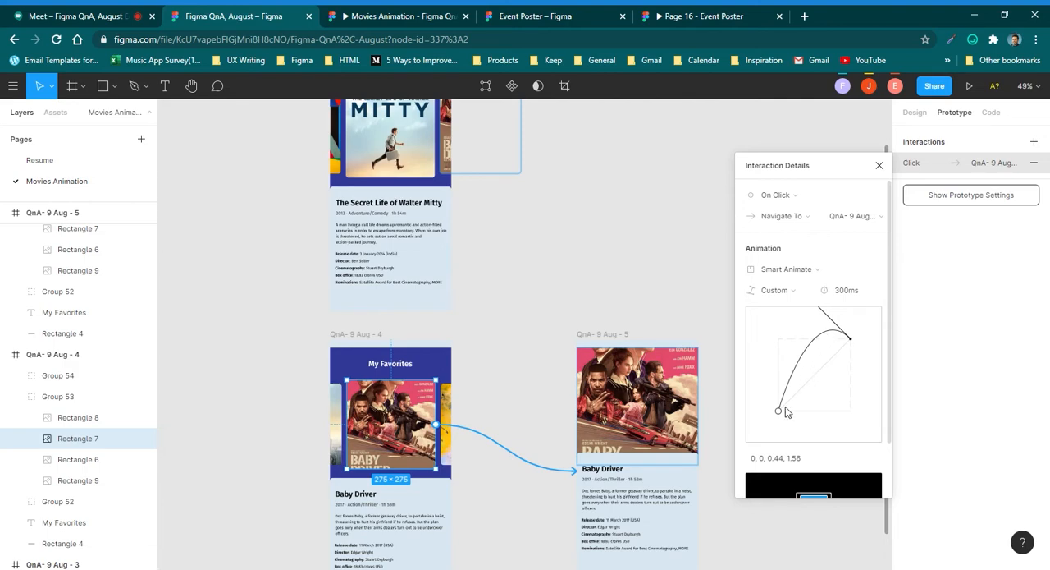
drag(780, 416, 791, 418)
drag(801, 413, 851, 416)
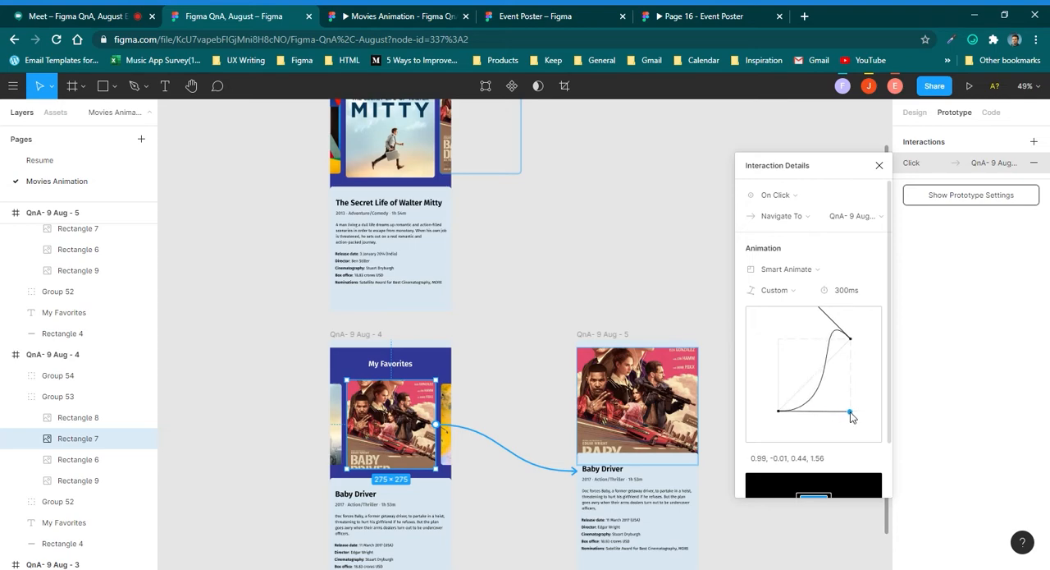
click(603, 295)
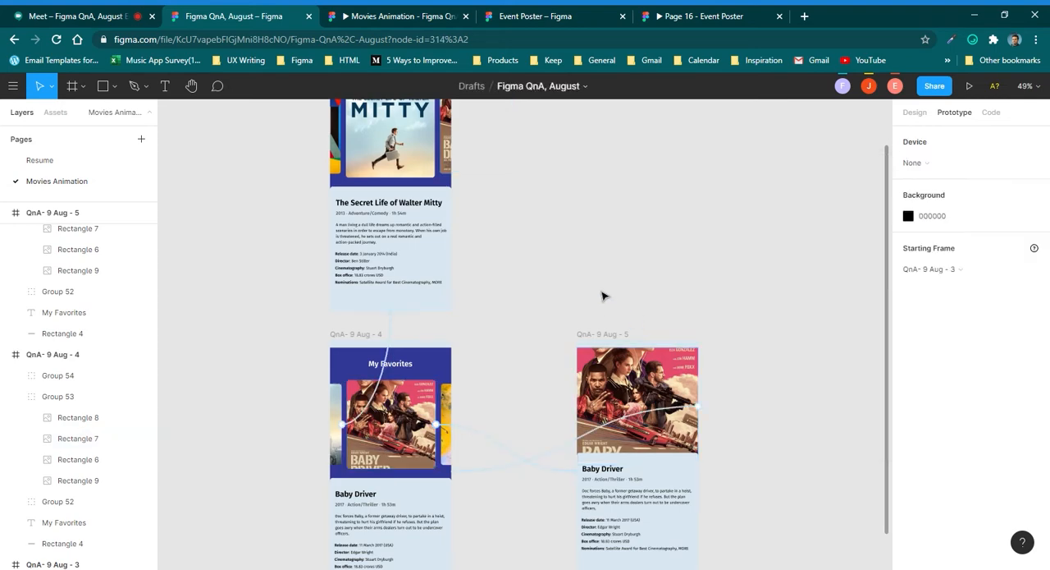
Switch to the Movies Animation prototype and test the easing by toggling the Baby Driver poster between its expanded and carousel views.
click(420, 21)
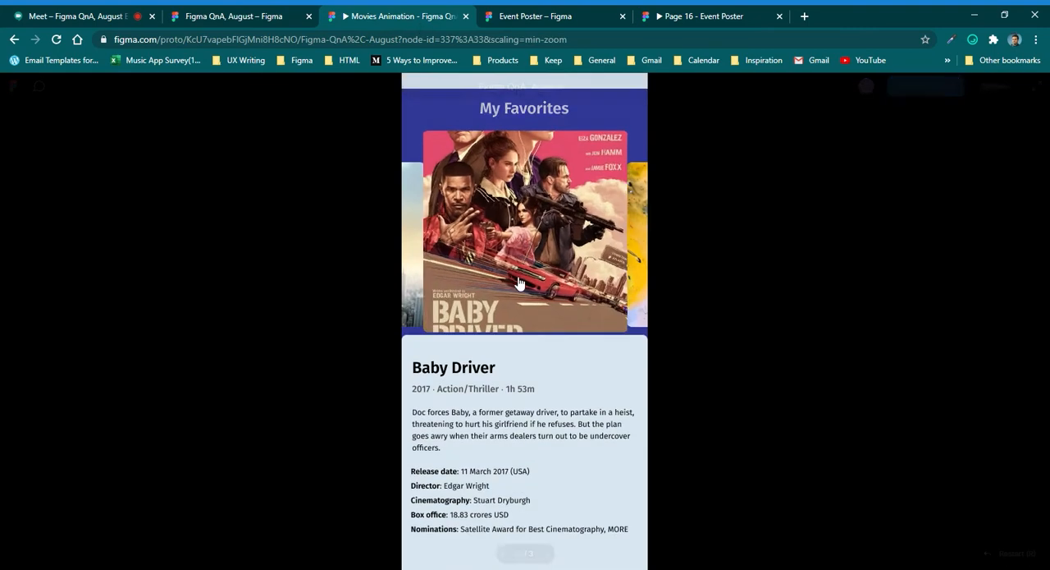
click(522, 279)
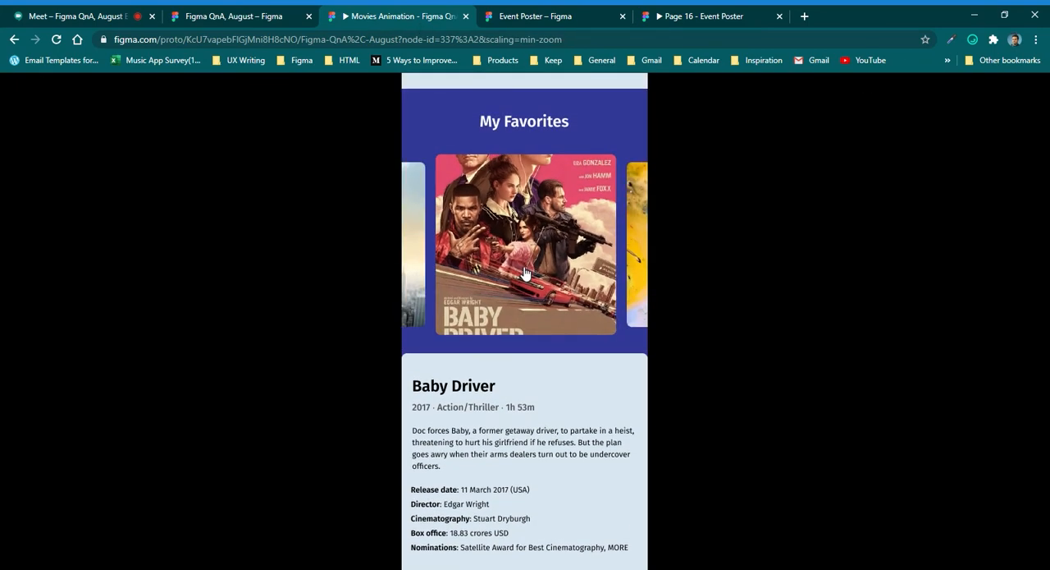
click(526, 273)
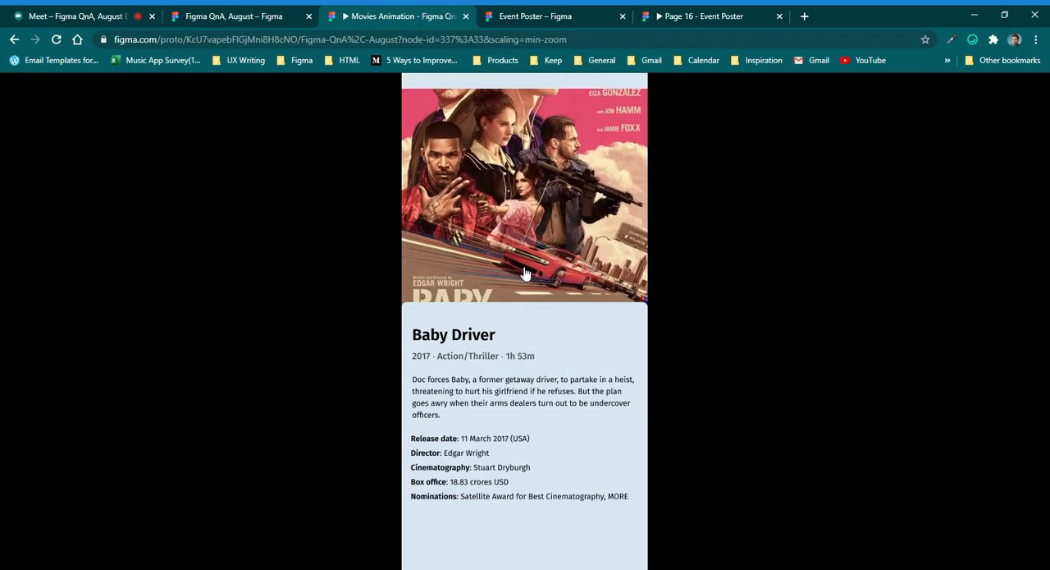
Return to the Figma QnA, August design file and copy the custom easing values of the Baby Driver poster in QnA- 9 Aug - 4.
click(238, 16)
click(620, 382)
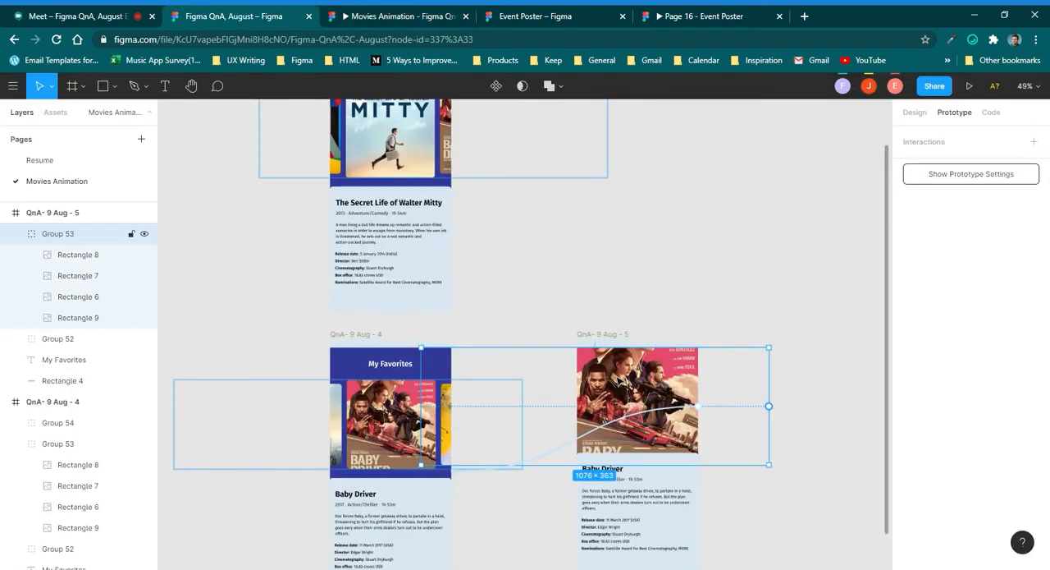
click(673, 415)
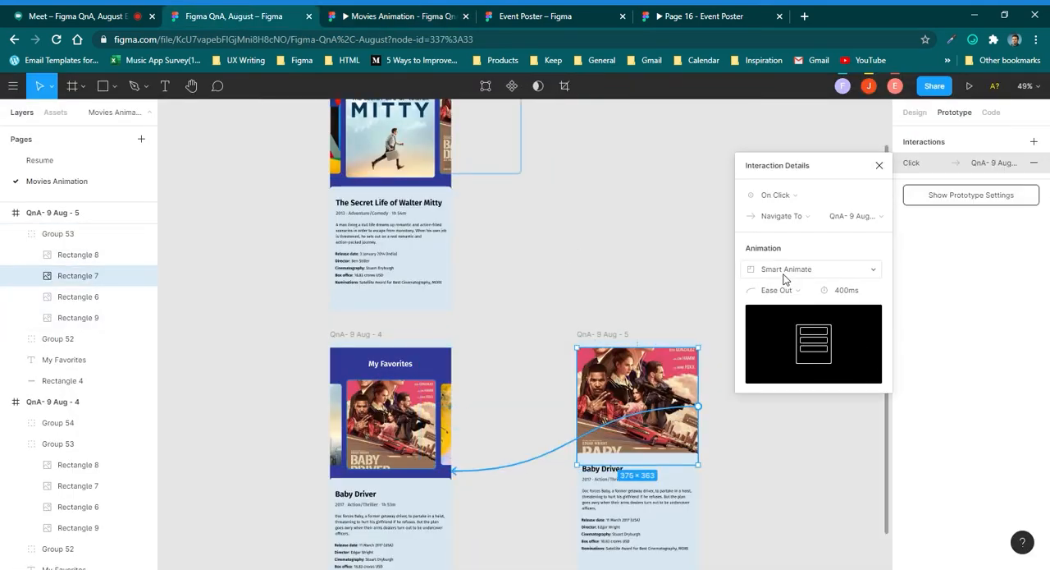
click(416, 413)
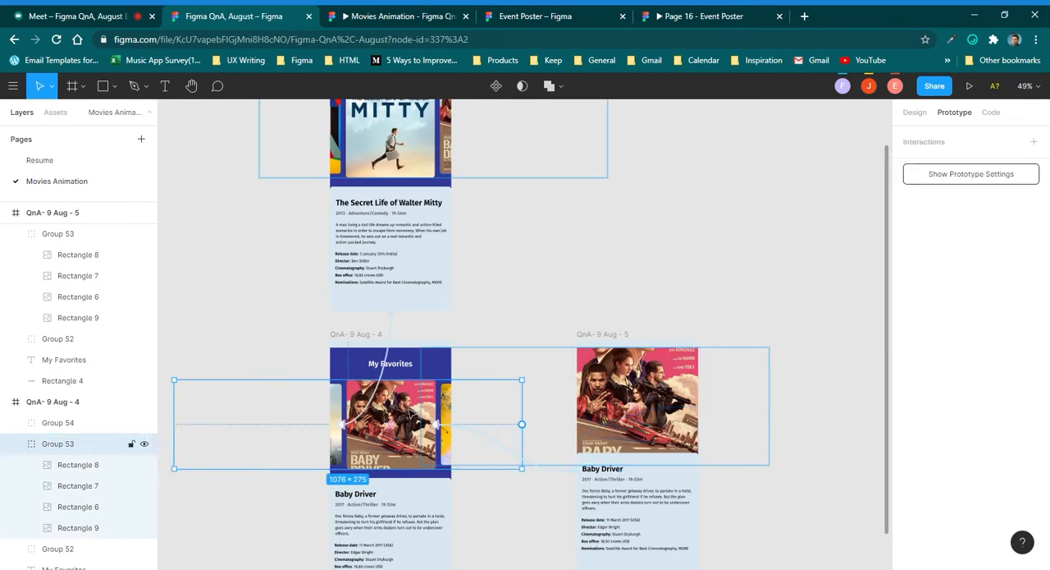
click(476, 435)
scroll(830, 380, down, 2)
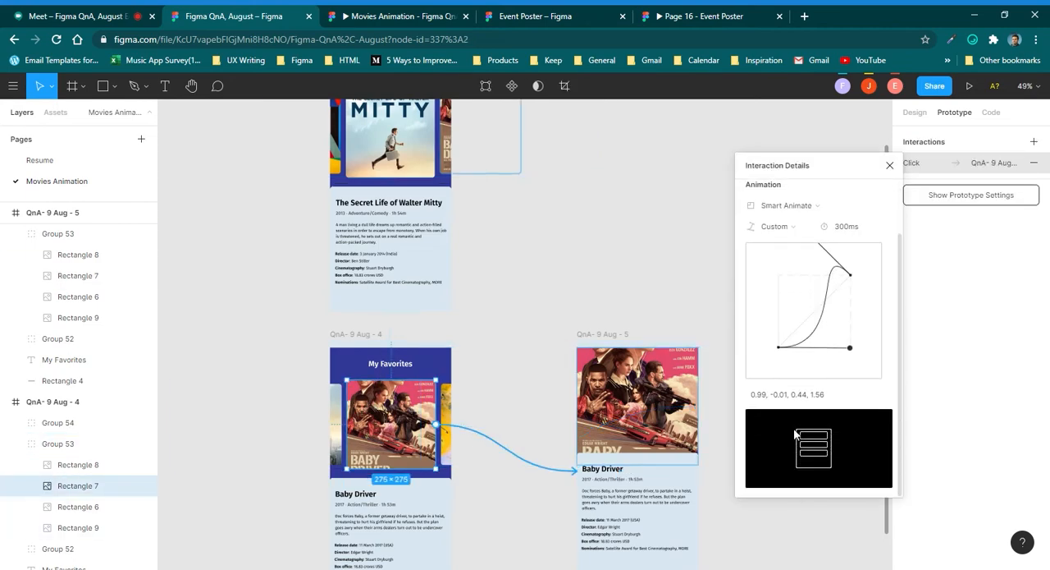
click(856, 395)
key(ctrl+a)
key(ctrl+c)
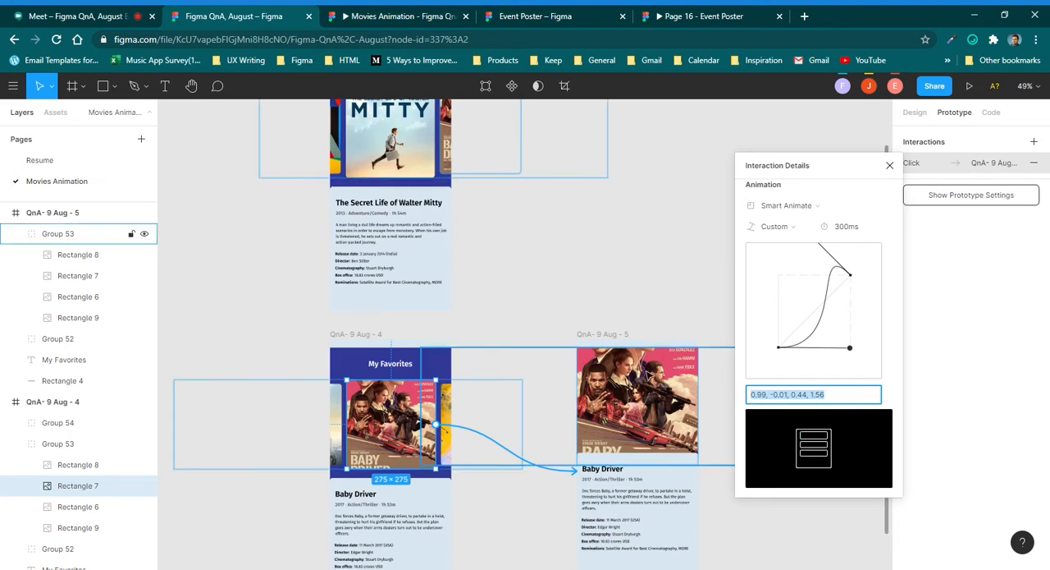
Set the expanded Baby Driver poster's return interaction in QnA- 9 Aug - 5 to Custom easing with 0.99, -0.01, 0.44, 1.56.
double_click(676, 414)
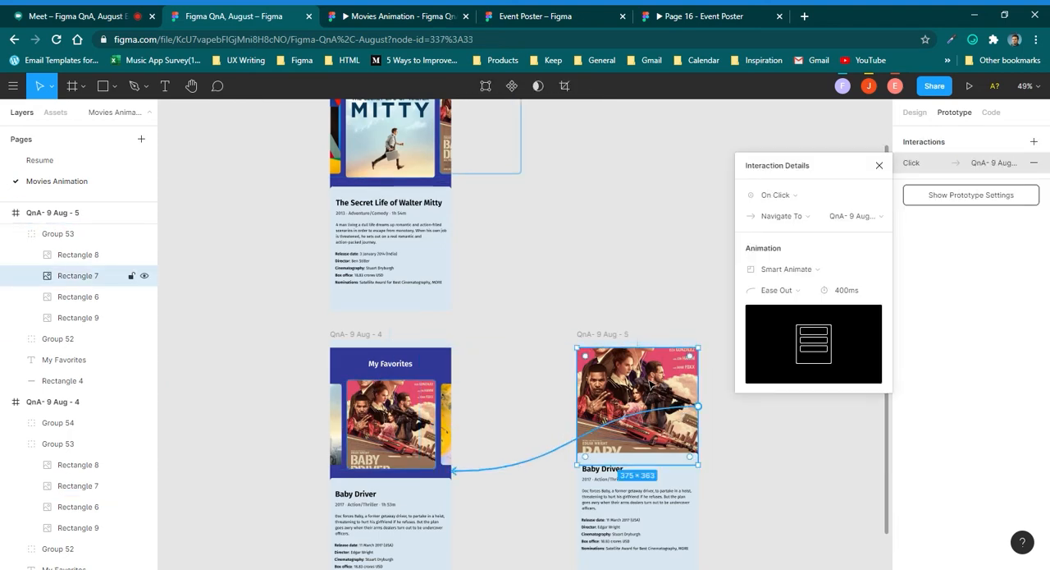
click(800, 289)
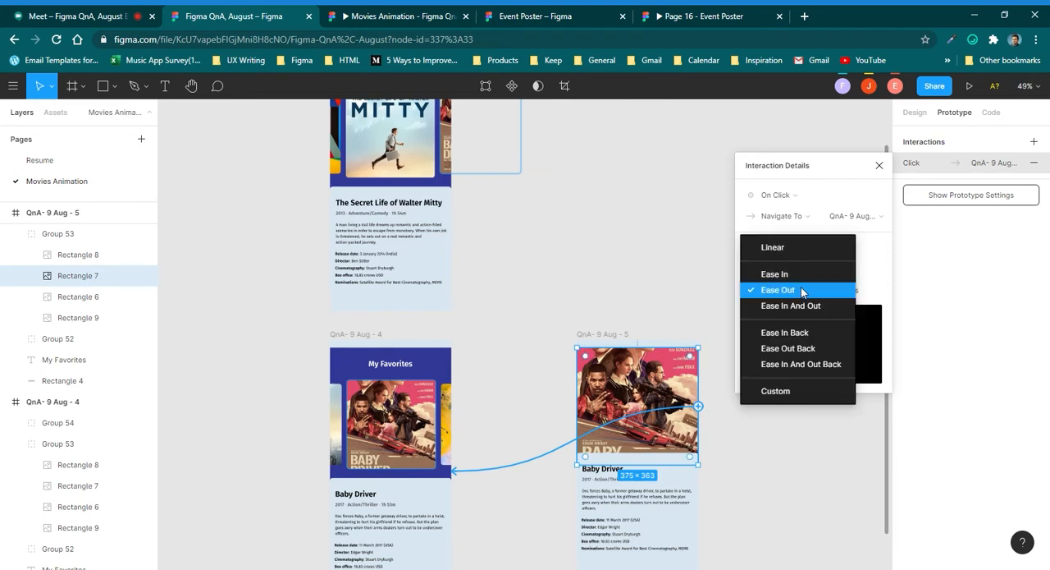
click(800, 384)
click(795, 458)
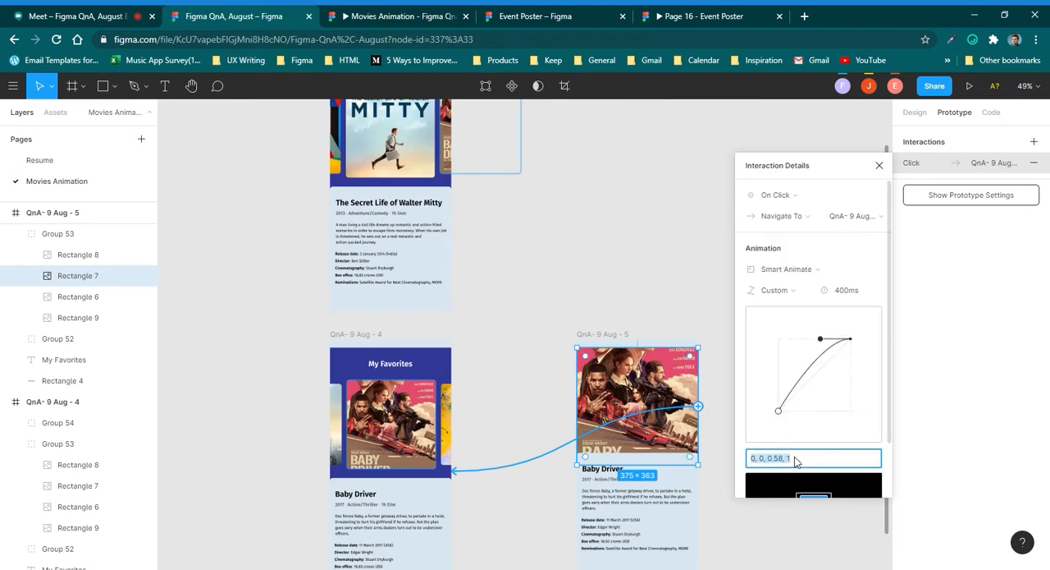
key(ctrl+v)
key(Return)
click(844, 464)
key(ctrl+c)
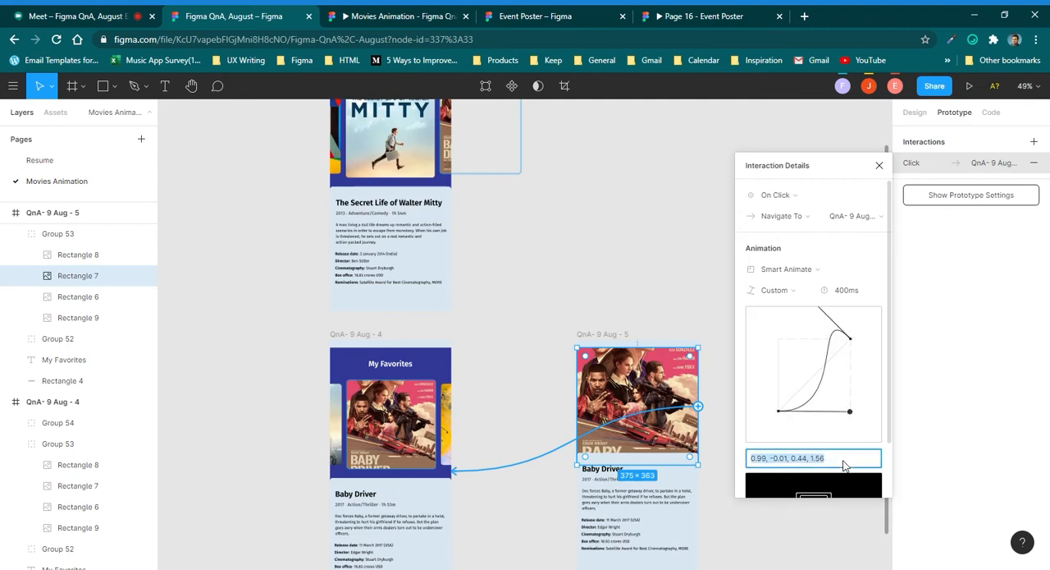
click(656, 298)
Test the new easing in the Movies Animation prototype by repeatedly collapsing and expanding the Baby Driver poster.
click(427, 11)
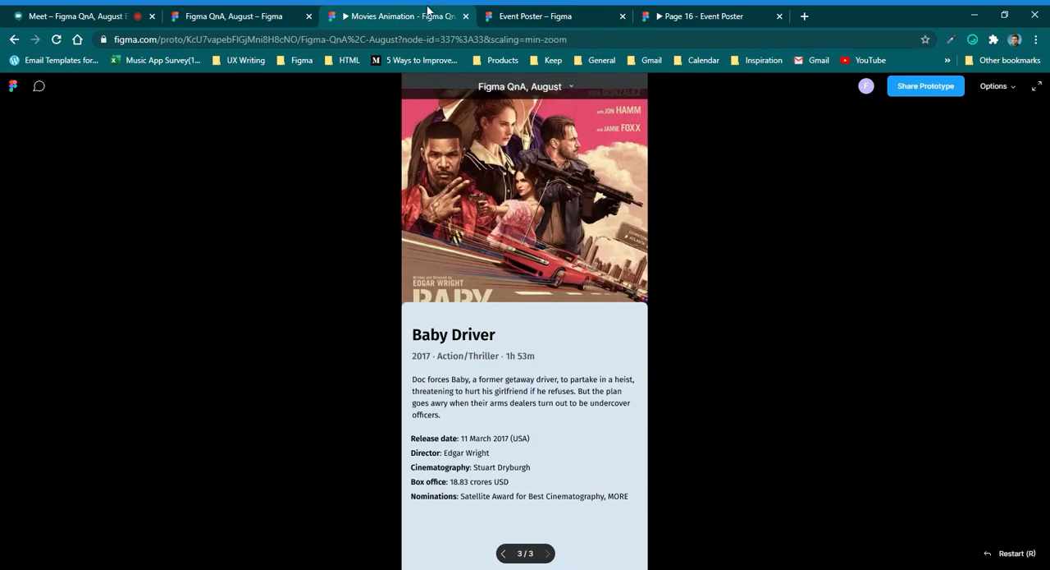
click(534, 208)
click(532, 243)
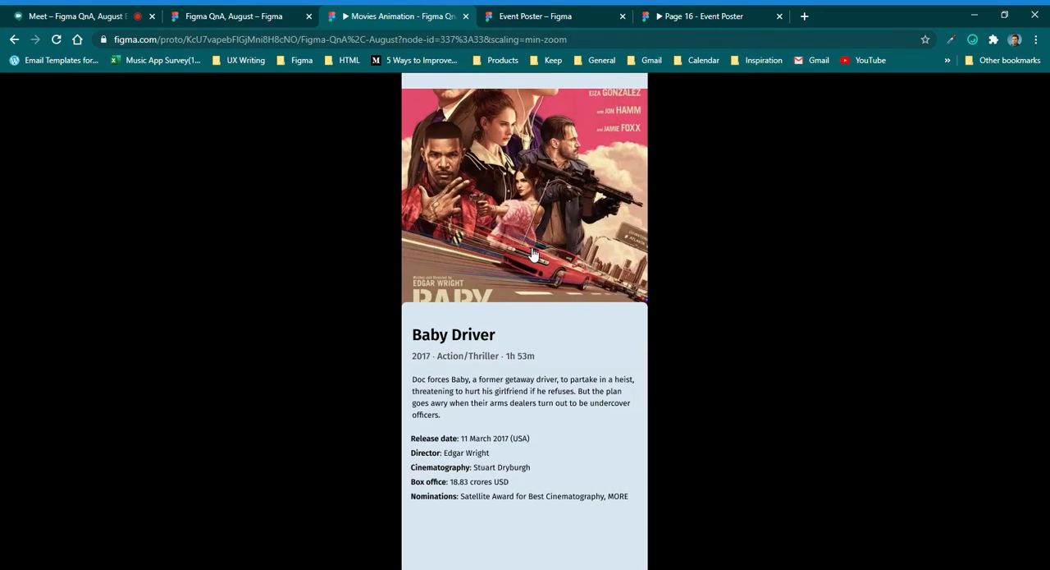
click(538, 238)
click(538, 237)
Back in the design file, give the interaction linking QnA- 9 Aug - 4 to the Walter Mitty screen Custom easing of 0.99, -0.01, 0.44, 1.56.
click(234, 16)
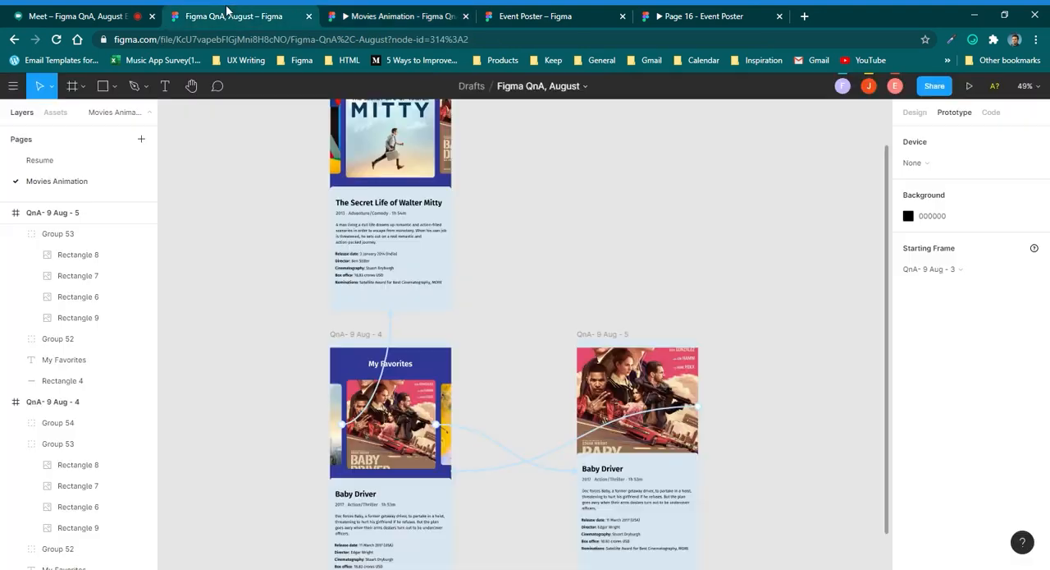
click(390, 317)
click(776, 290)
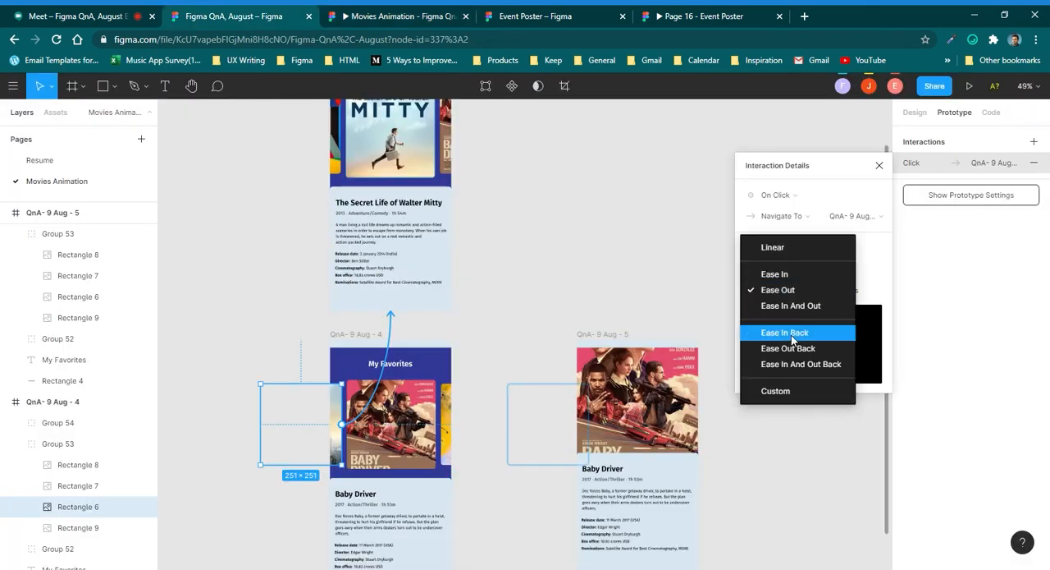
click(780, 391)
click(800, 458)
key(ctrl+v)
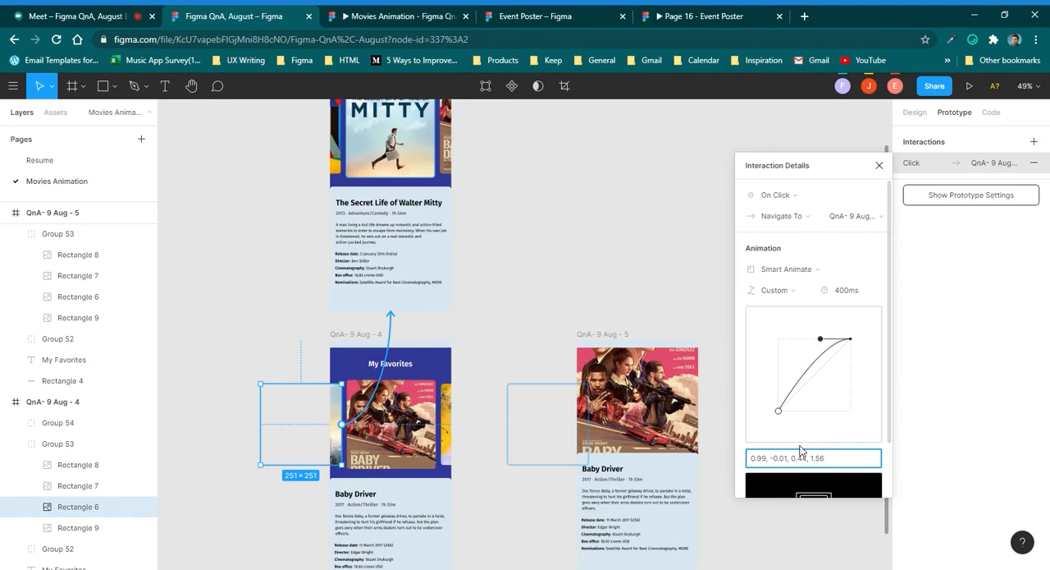
key(Return)
Give the side Baby Driver poster's interaction from QnA- 9 Aug - 3 to QnA- 9 Aug - 4 Custom easing of 0.99, -0.01, 0.44, 1.56.
click(403, 159)
click(502, 141)
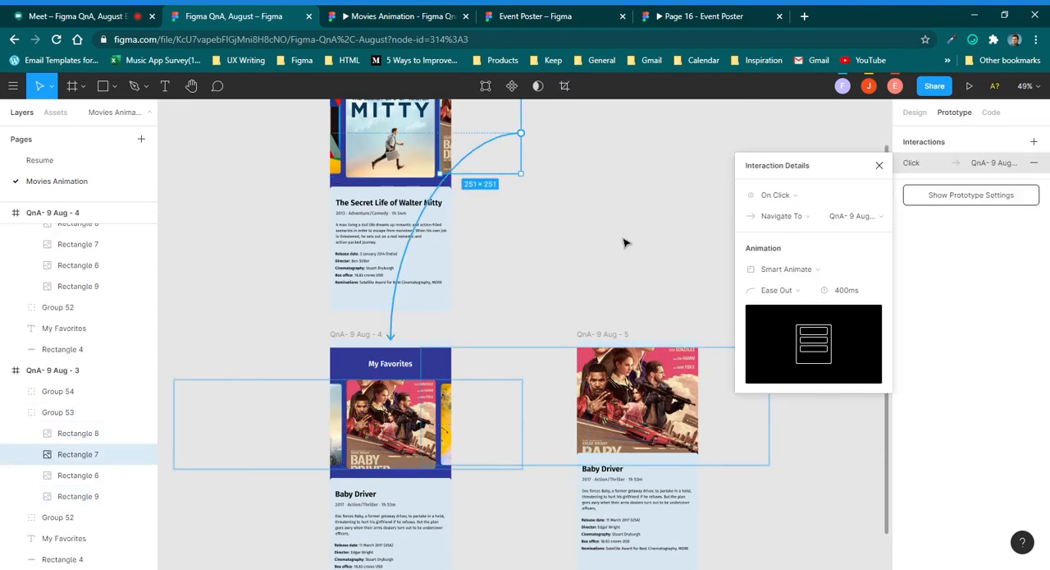
click(778, 290)
click(778, 389)
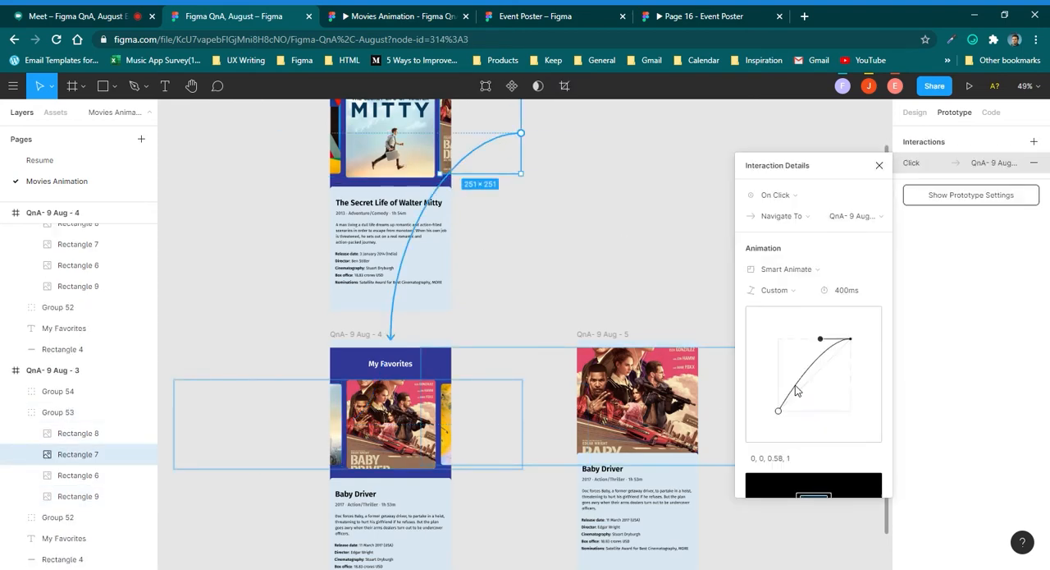
click(810, 459)
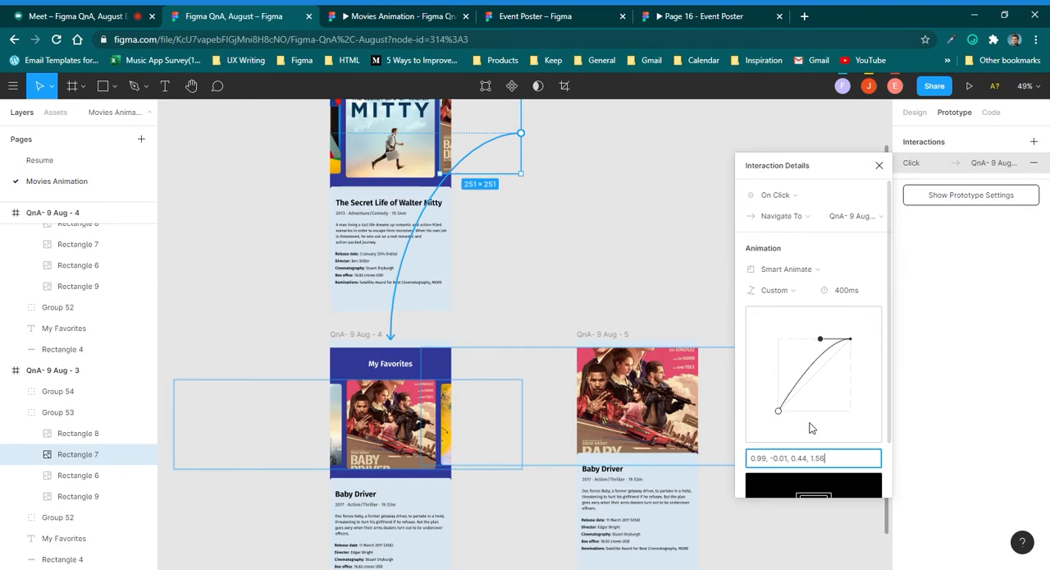
click(836, 474)
click(573, 225)
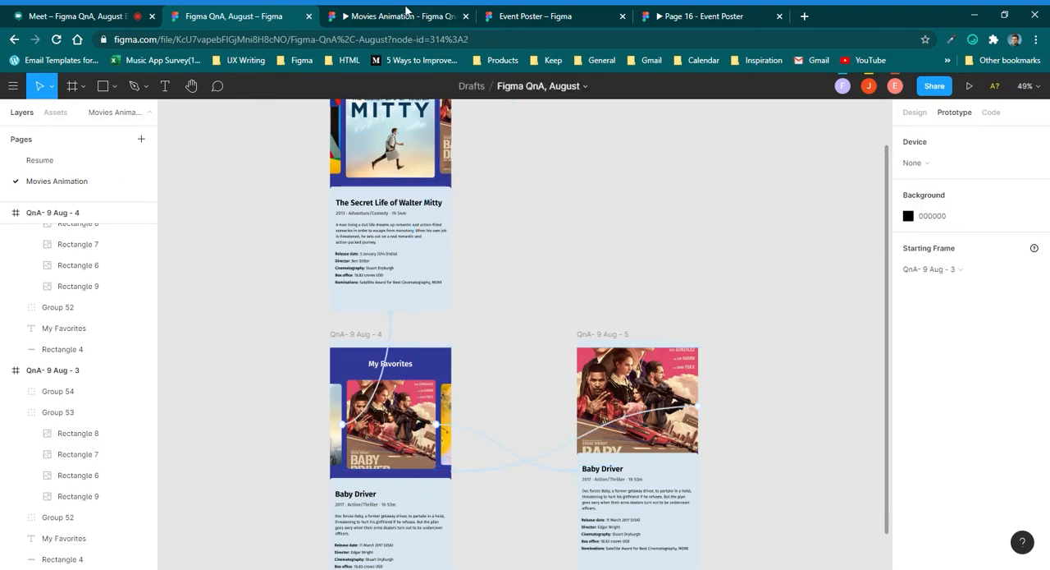
Test the carousel in the Movies Animation prototype by moving between the Baby Driver and Walter Mitty screens, discarding any stray comment.
click(405, 14)
click(517, 248)
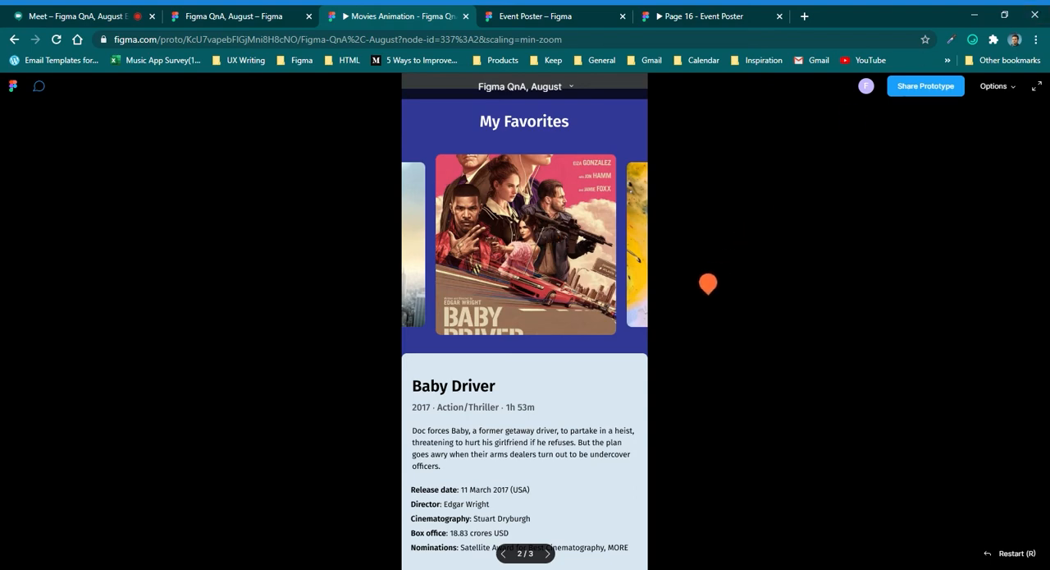
click(592, 146)
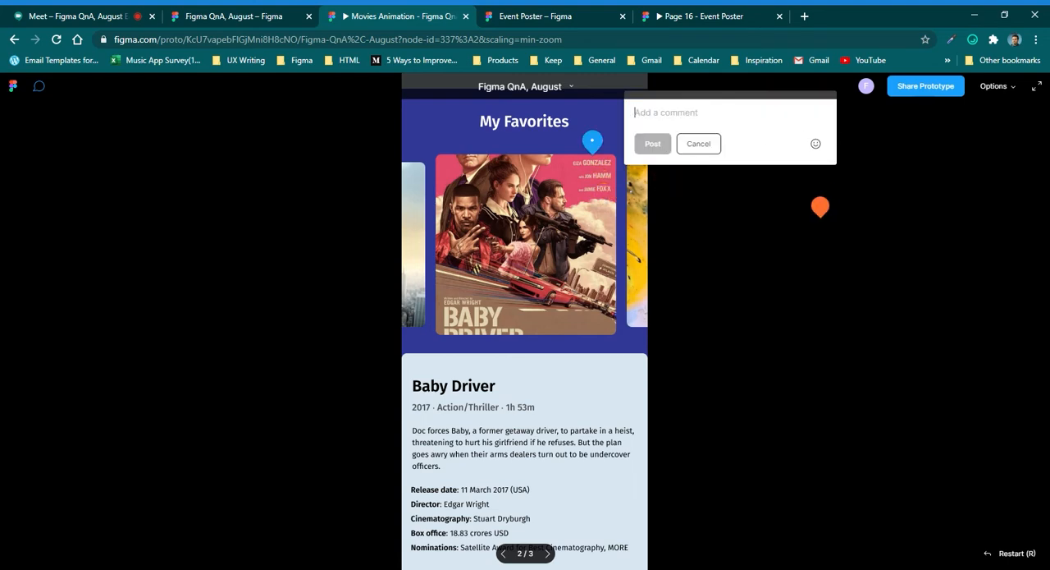
key(Escape)
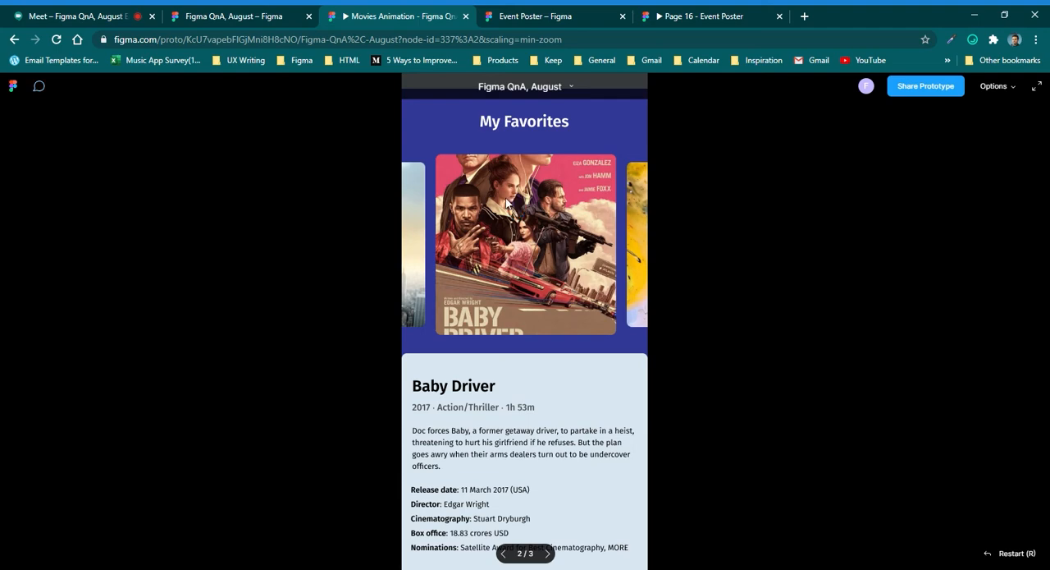
click(419, 263)
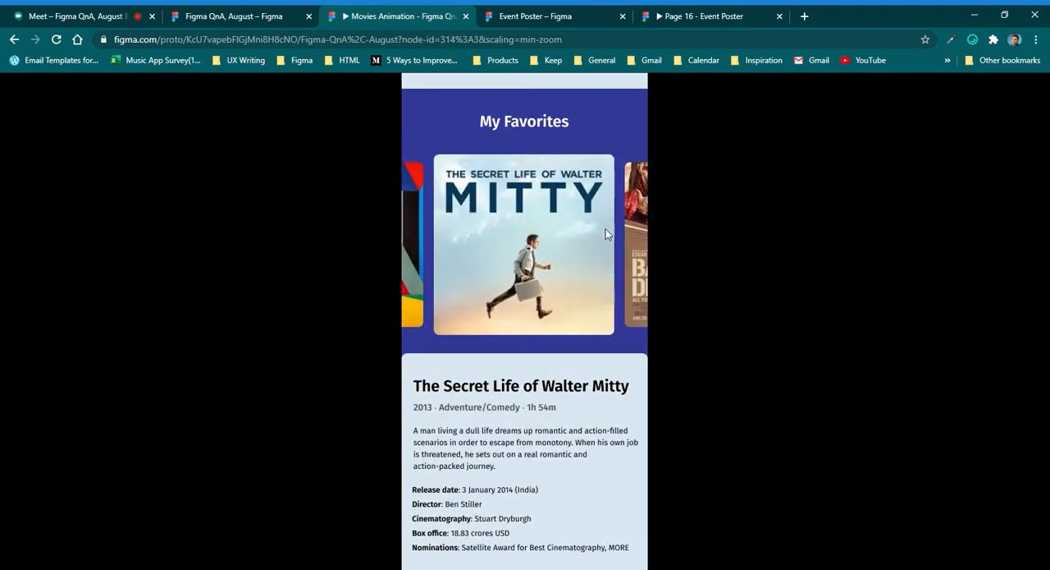
click(634, 233)
click(414, 227)
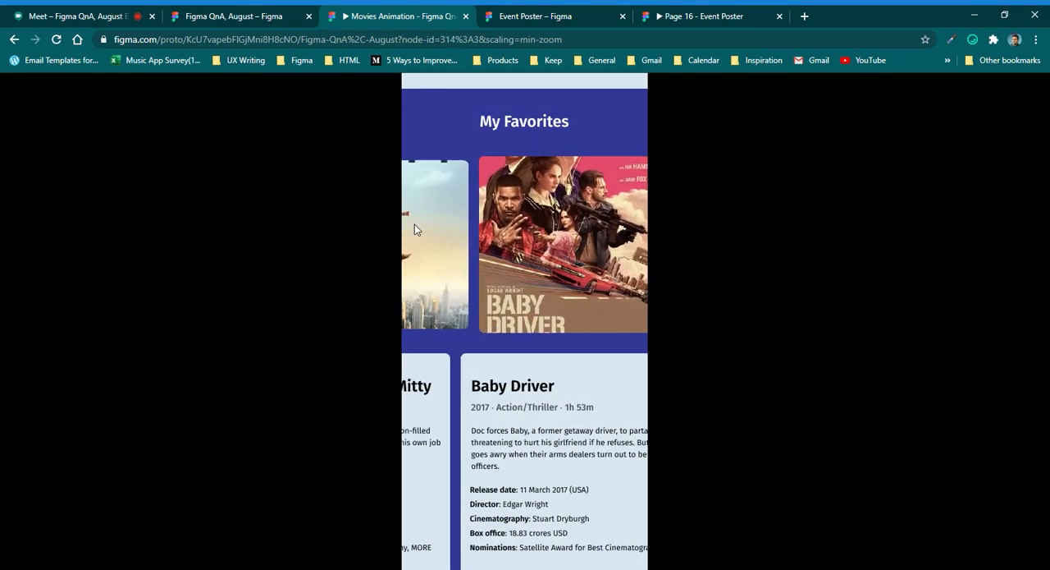
In the design file, reshape the easing of the QnA- 9 Aug - 4 link to the Walter Mitty screen to 0.99, -0.01, 0.05, 1.02 and copy the values.
click(252, 10)
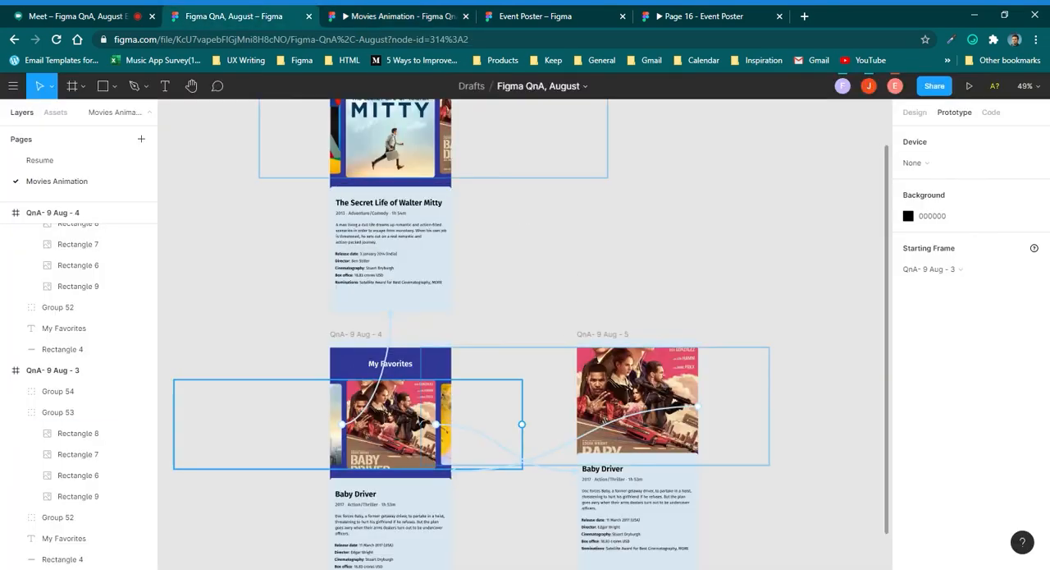
click(386, 362)
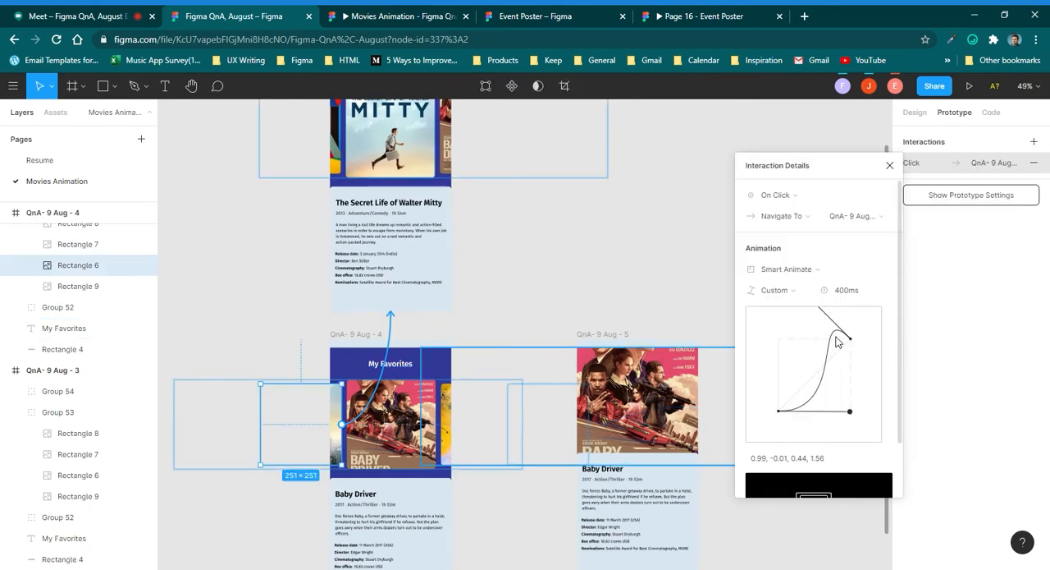
drag(848, 342, 782, 339)
click(825, 460)
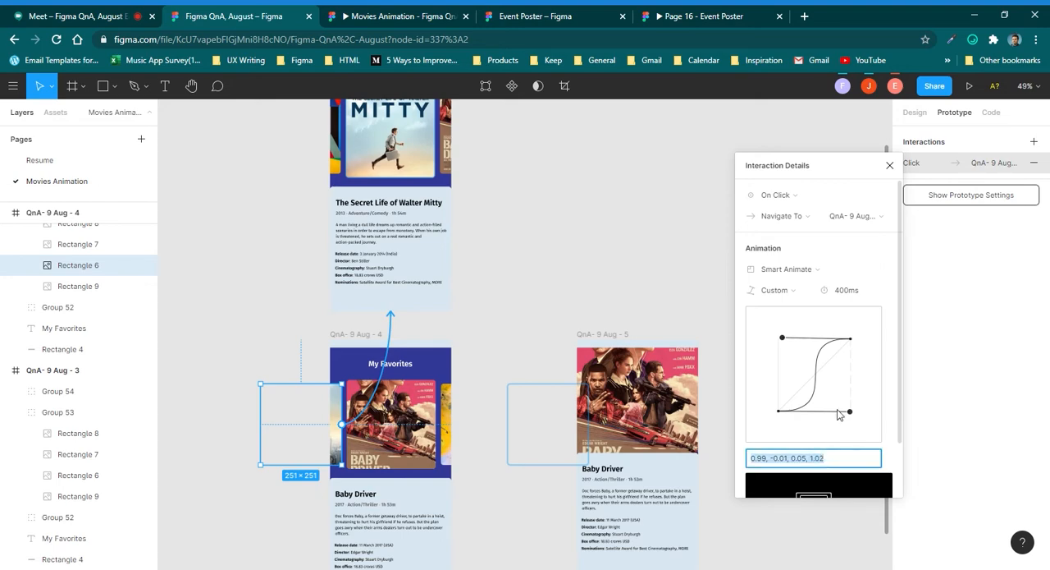
Set the expanded Baby Driver poster's custom easing values in QnA- 9 Aug - 5 to 0.99, -0.01, 0.05, 1.02.
click(636, 381)
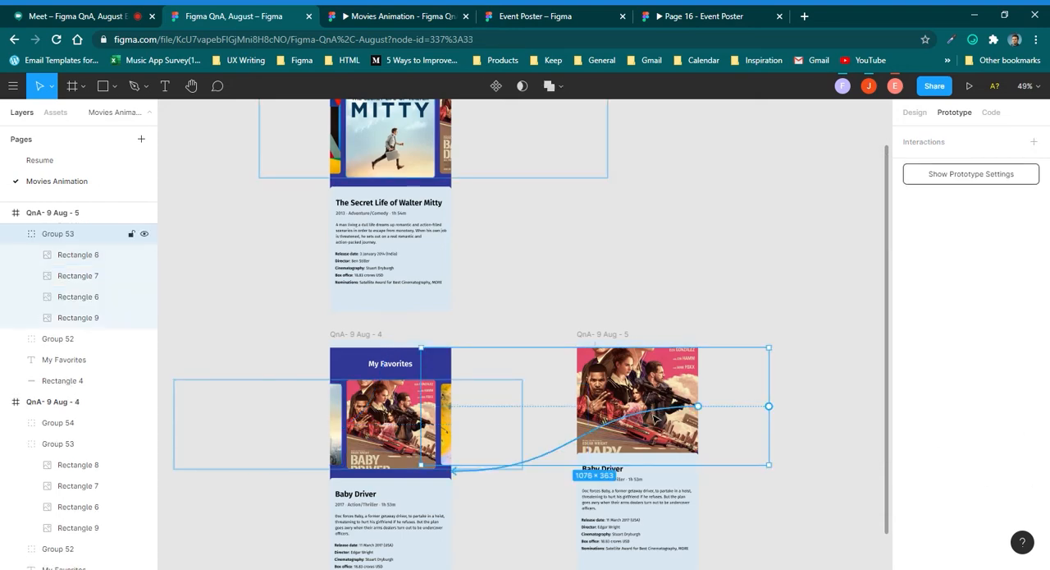
click(654, 417)
click(829, 458)
key(ctrl+c)
click(829, 458)
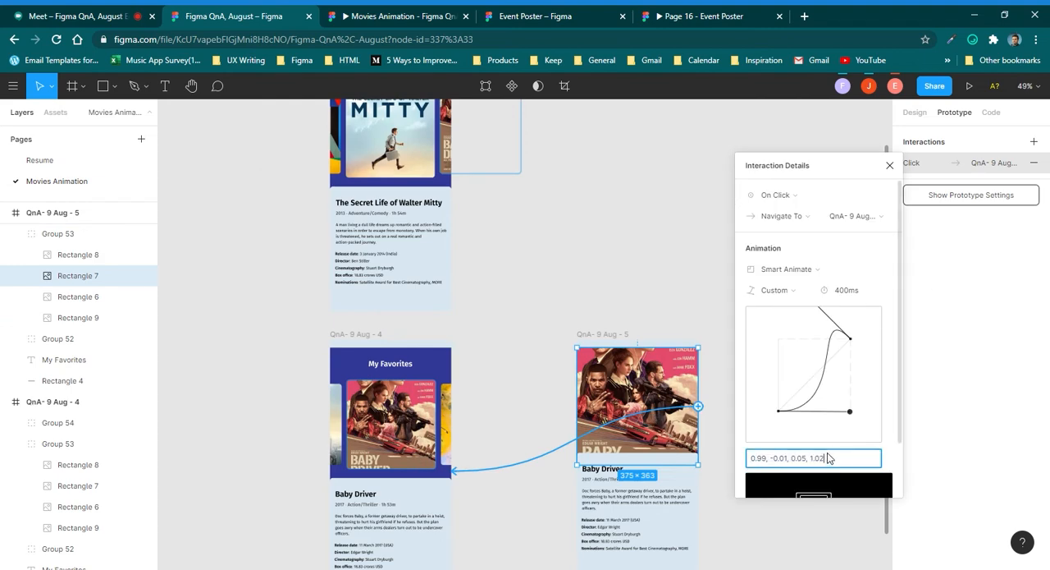
key(Return)
Set the custom easing of the side Baby Driver poster's interaction in QnA- 9 Aug - 3 to 0.99, -0.01, 0.05, 1.02.
click(462, 169)
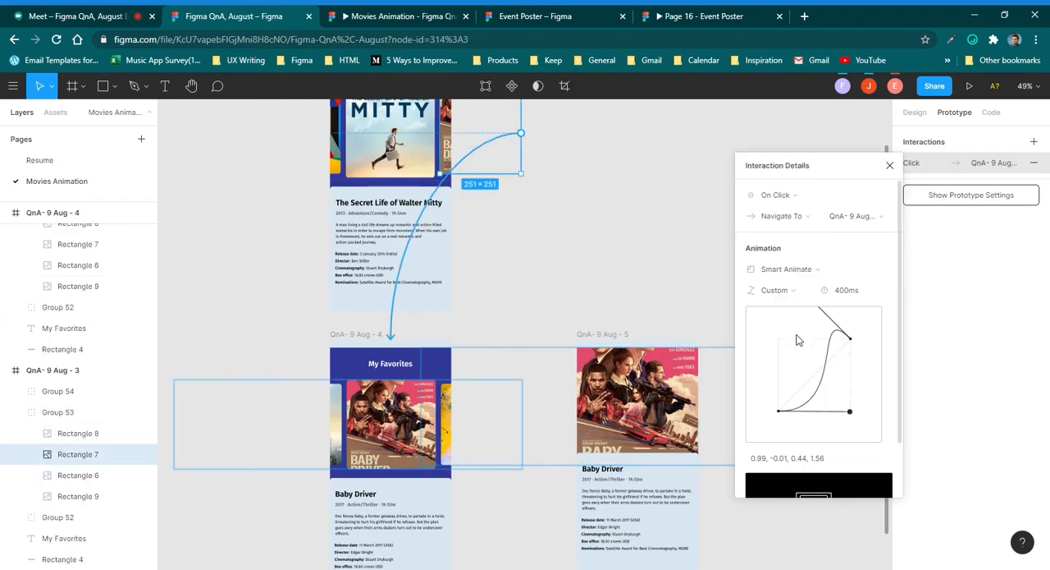
click(792, 459)
key(ctrl+a)
key(ctrl+v)
key(Return)
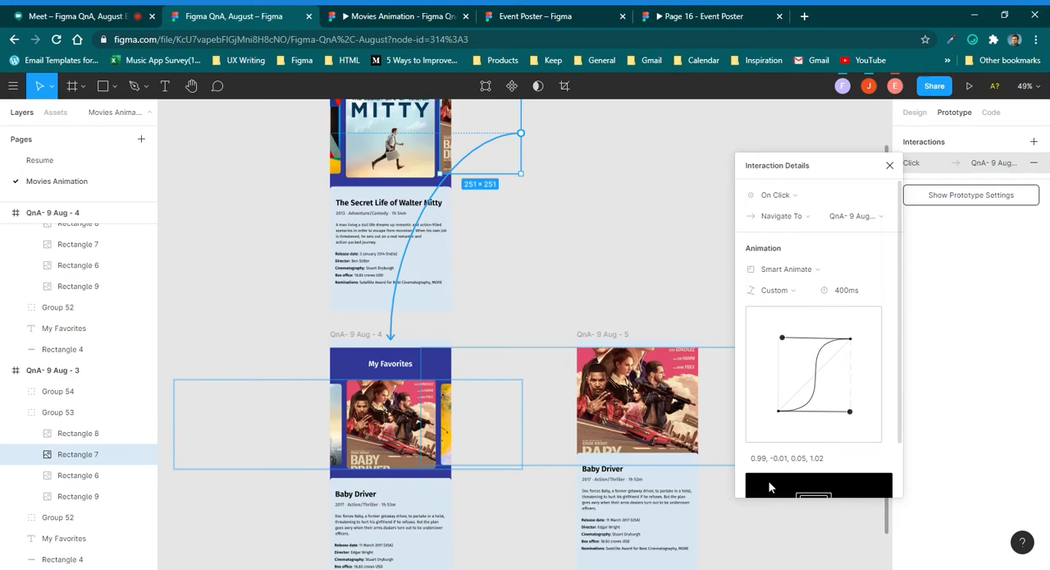
click(592, 224)
Test the new carousel easing in the Movies Animation prototype by going to Baby Driver and back to Walter Mitty.
click(409, 11)
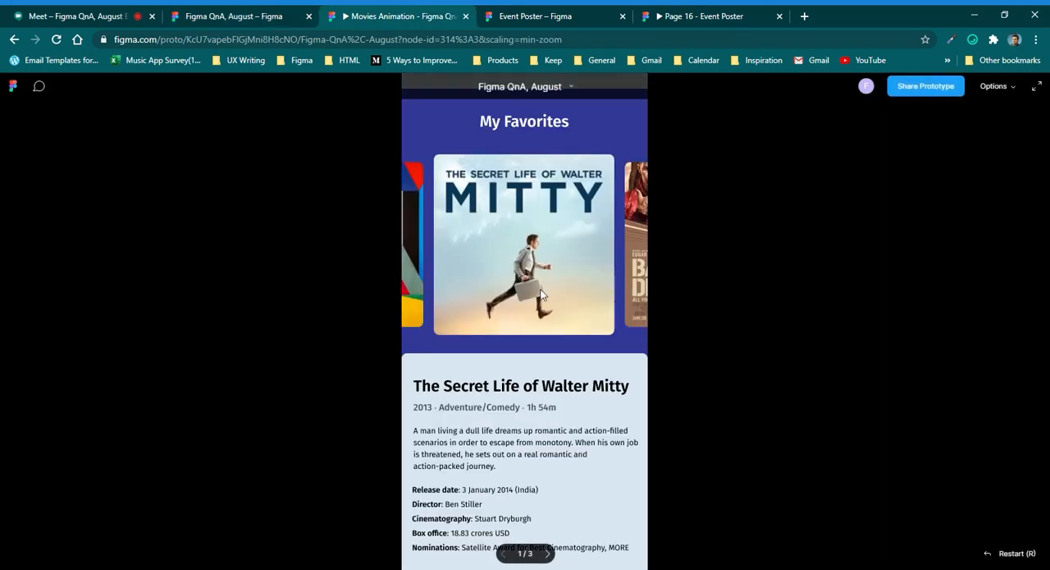
click(635, 271)
click(420, 219)
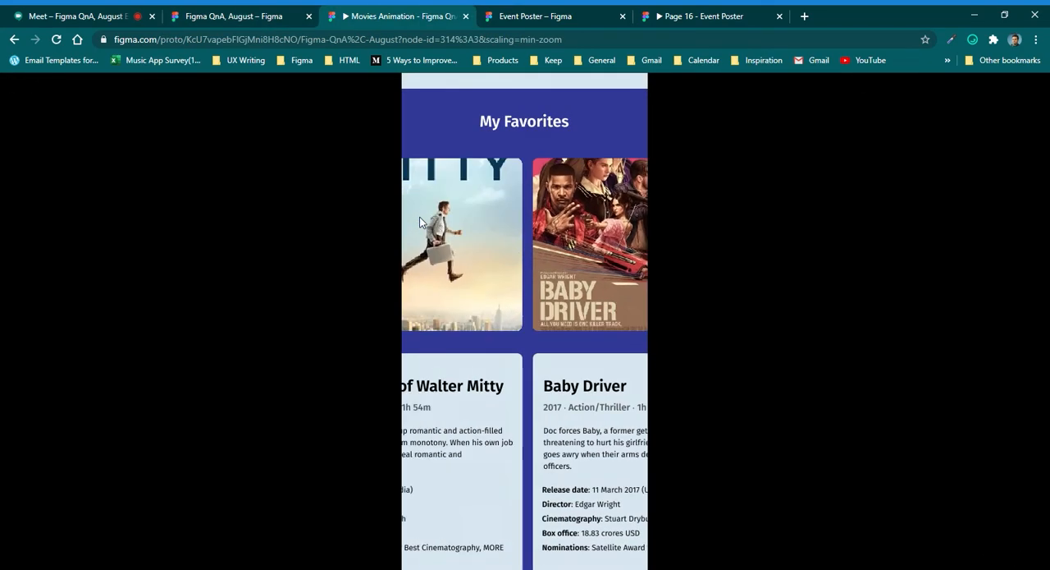
Return to the design file and select the three movie frames together.
click(283, 16)
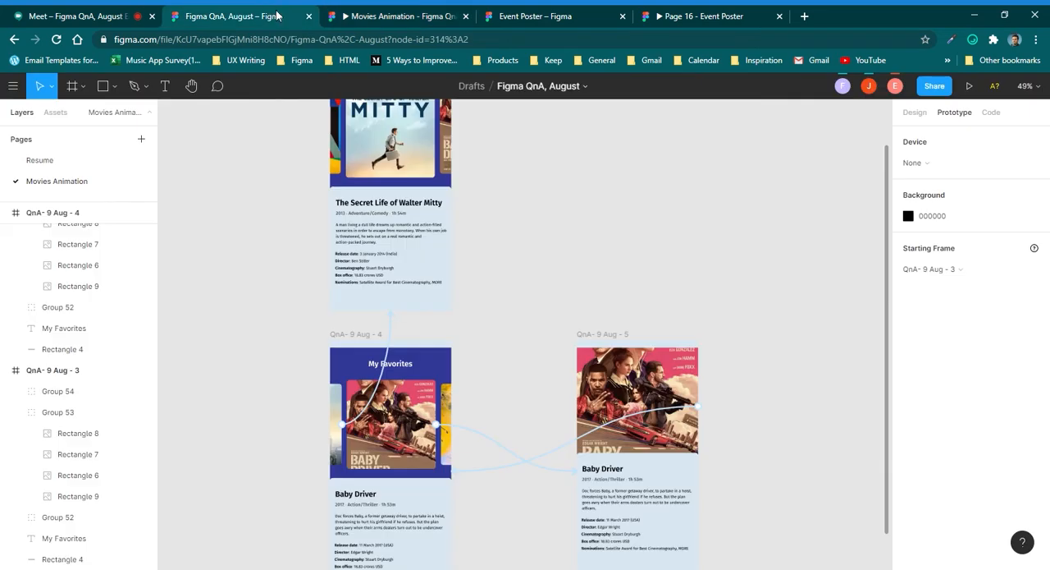
click(397, 324)
scroll(526, 332, down, 3)
click(572, 242)
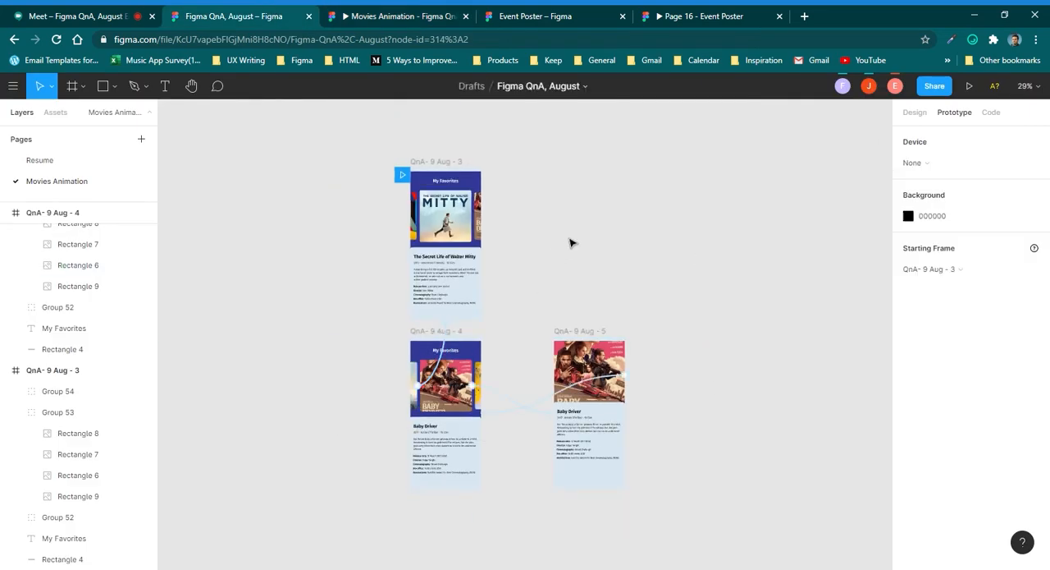
drag(359, 160, 694, 565)
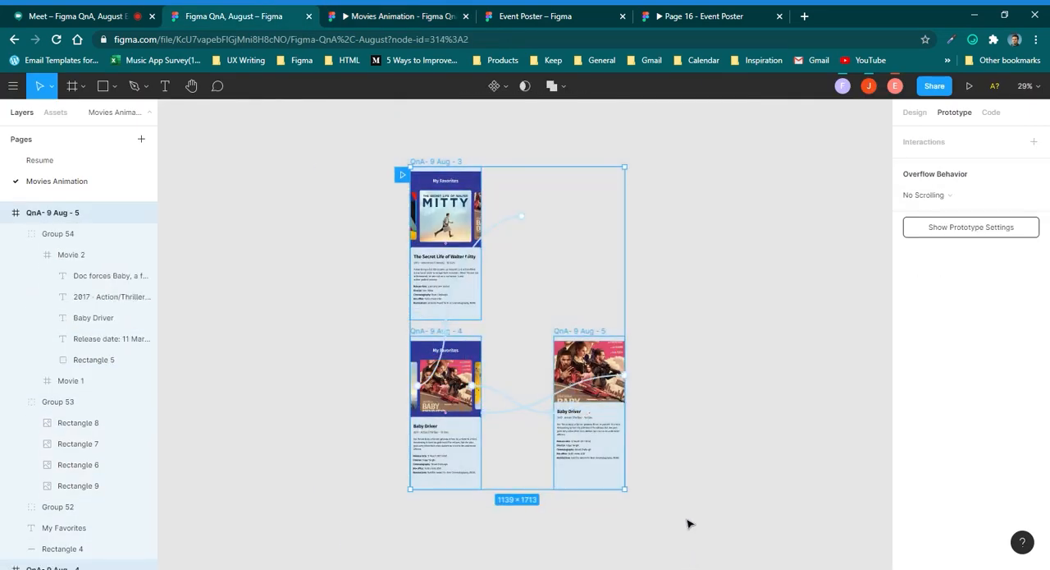
Admit the waiting participant to the Google Meet call and return to the Figma design file.
key(ctrl+1)
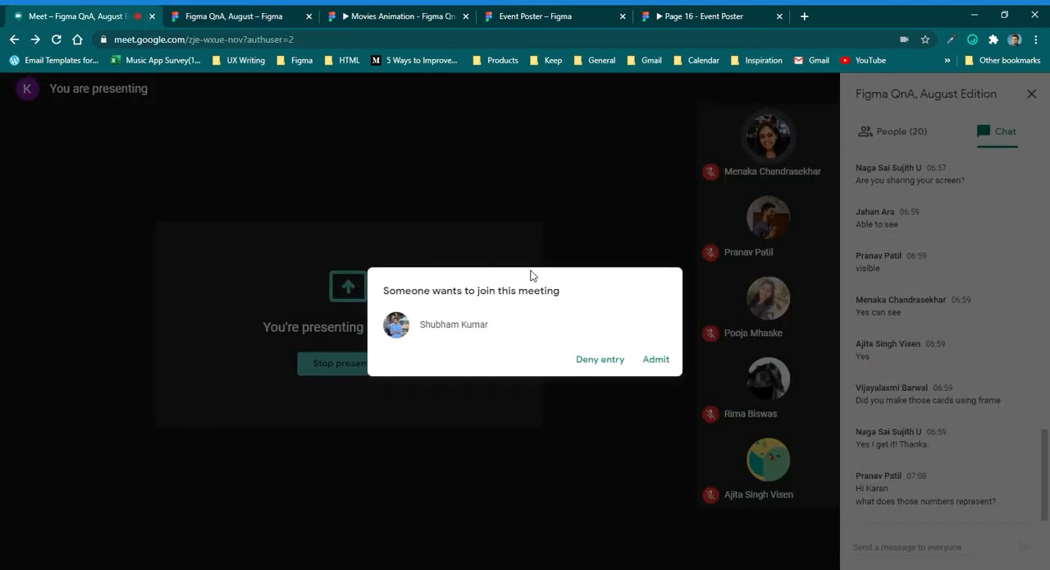
click(654, 361)
click(256, 12)
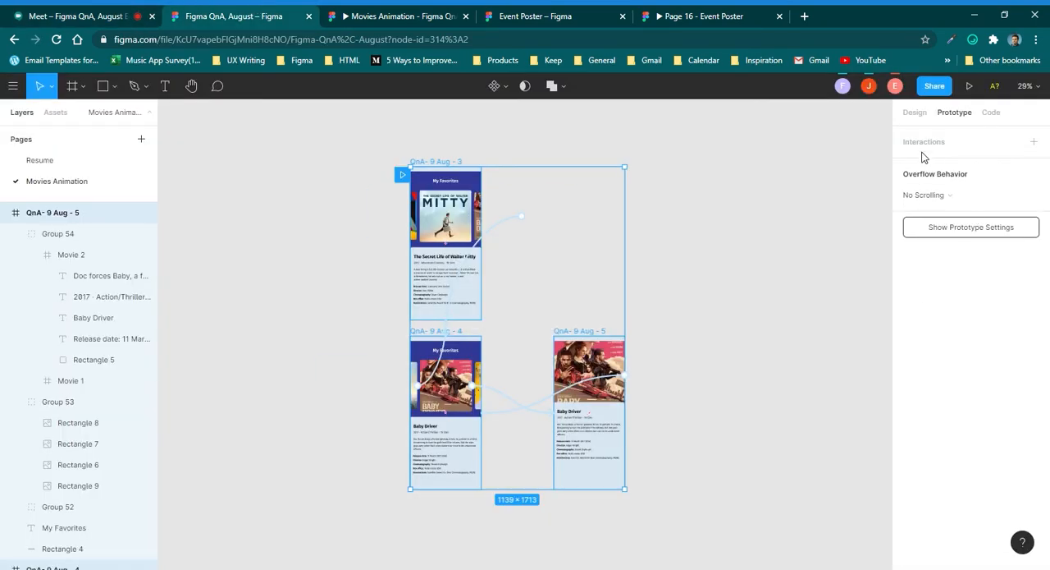
Increase the Smart Animate duration of the side Baby Driver poster's interaction in QnA- 9 Aug - 3.
click(772, 244)
click(504, 240)
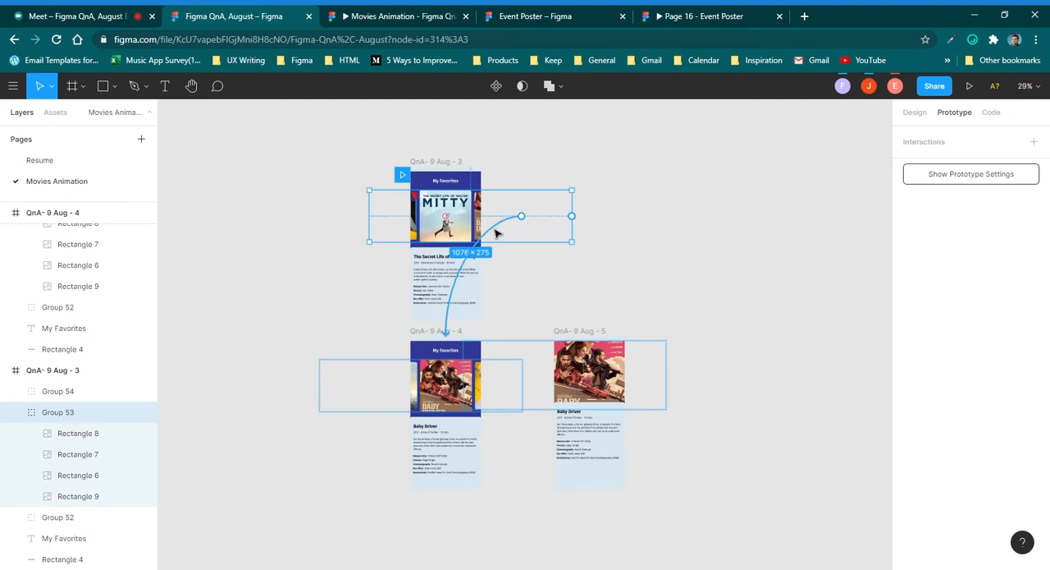
click(496, 234)
click(853, 296)
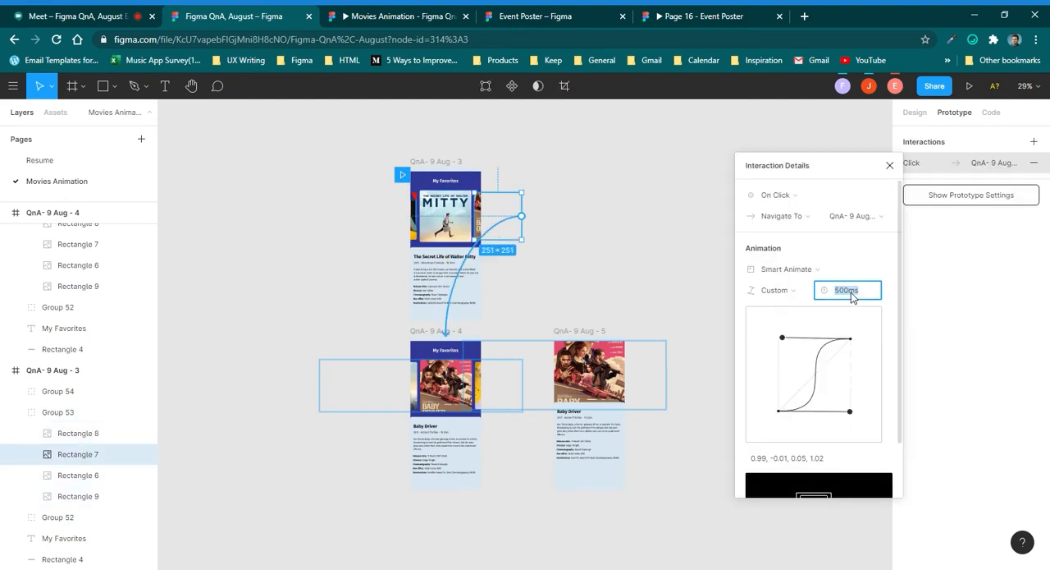
Set the animation duration to 600 ms for the side Walter Mitty poster in QnA- 9 Aug - 4 and the expanded poster in QnA- 9 Aug - 5.
click(365, 368)
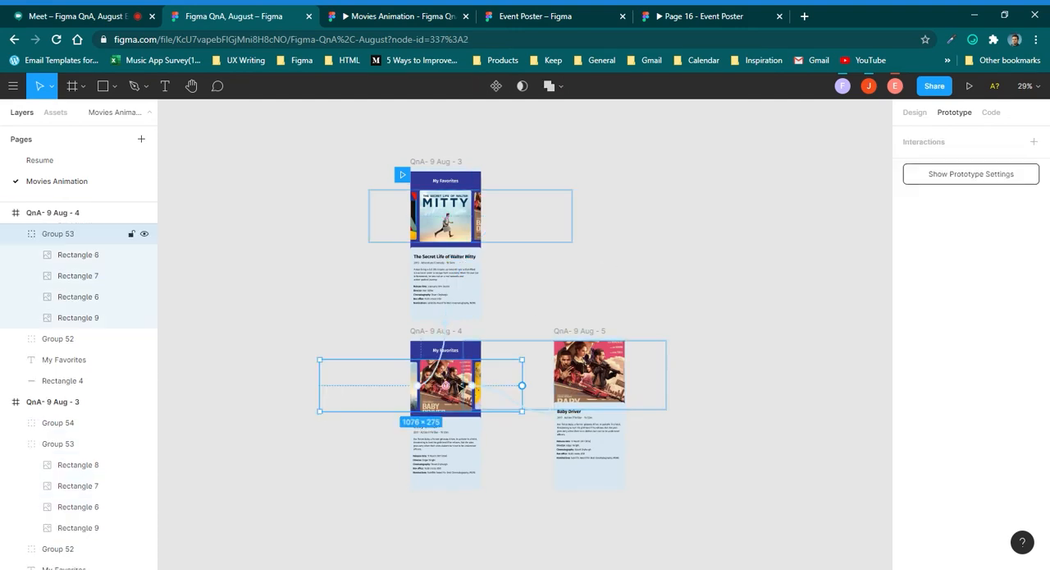
click(453, 355)
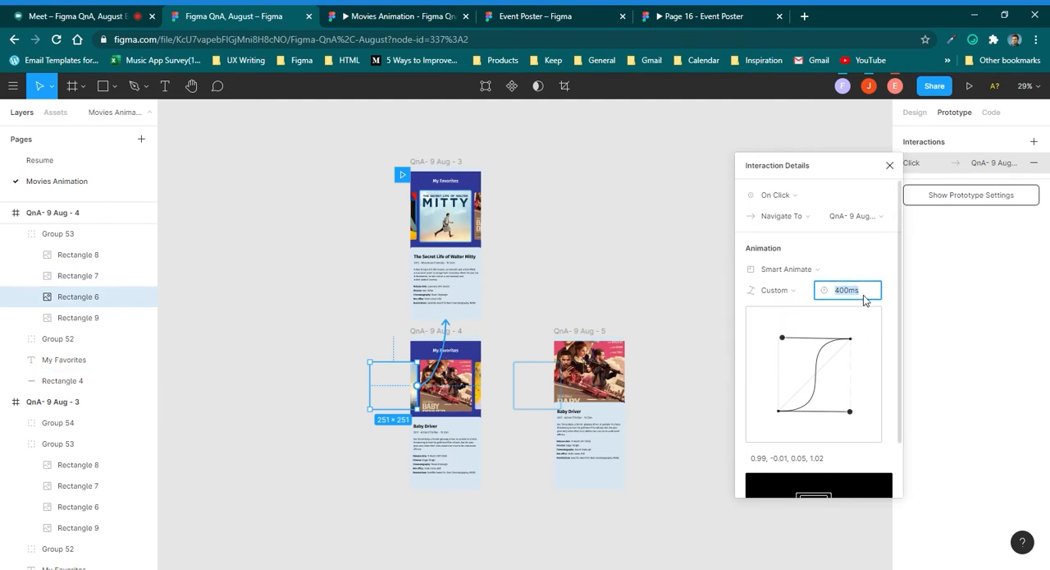
click(629, 375)
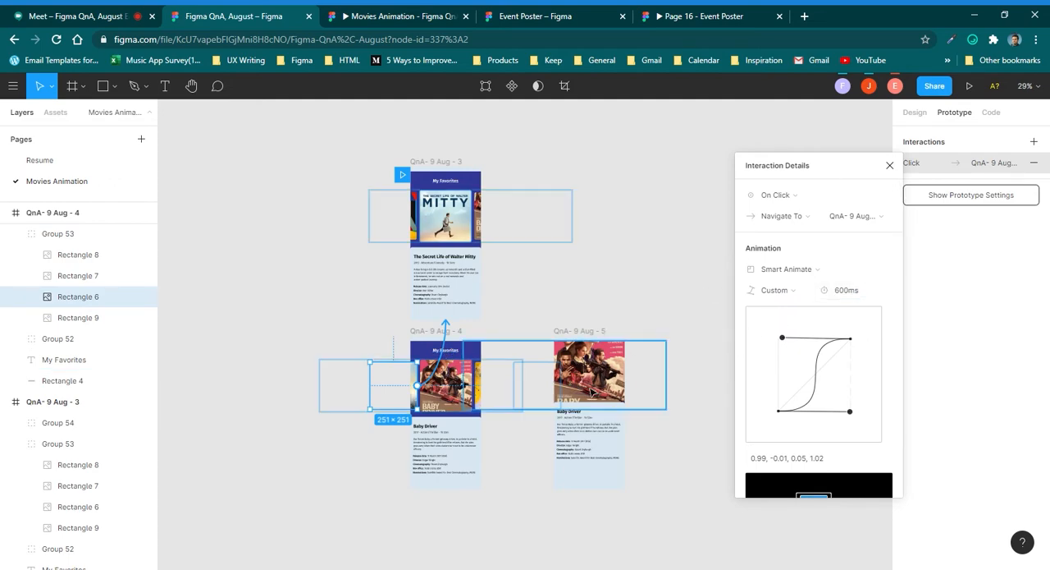
click(593, 389)
click(856, 295)
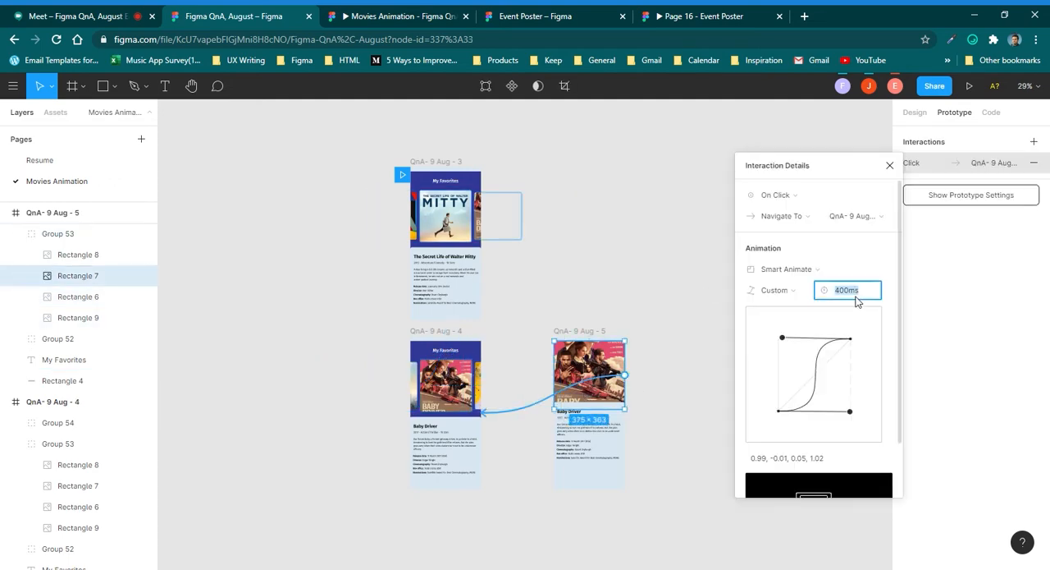
key(Return)
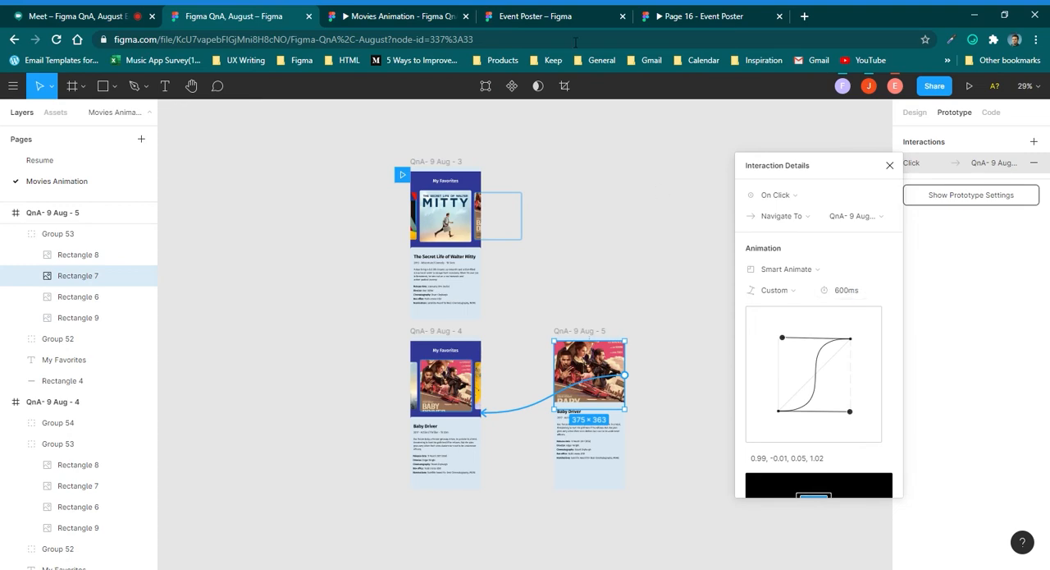
Test the slower transitions in the prototype by moving through the carousel, then expanding and collapsing the Baby Driver poster.
key(ctrl+Tab)
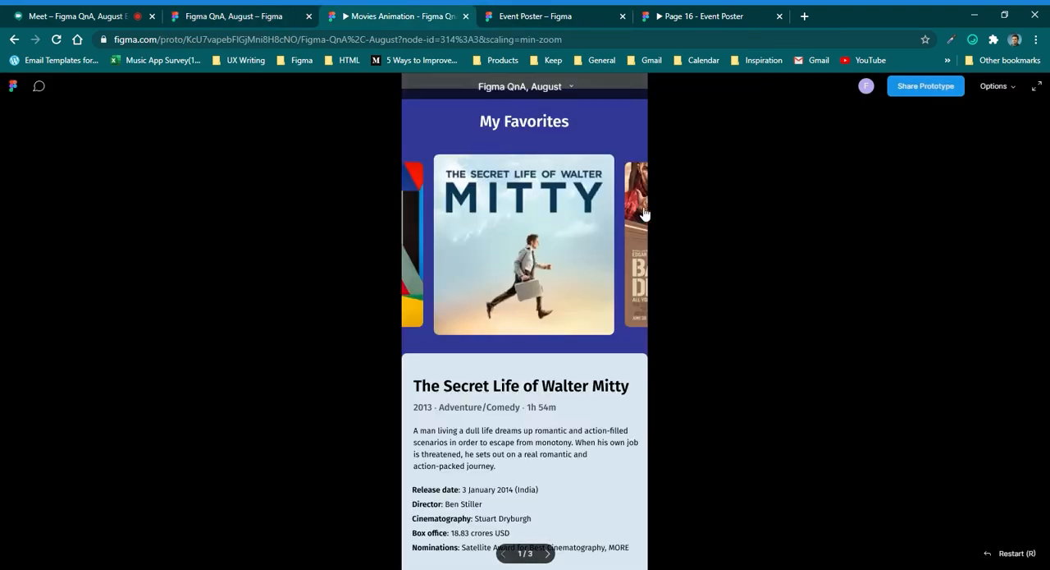
click(458, 232)
click(417, 233)
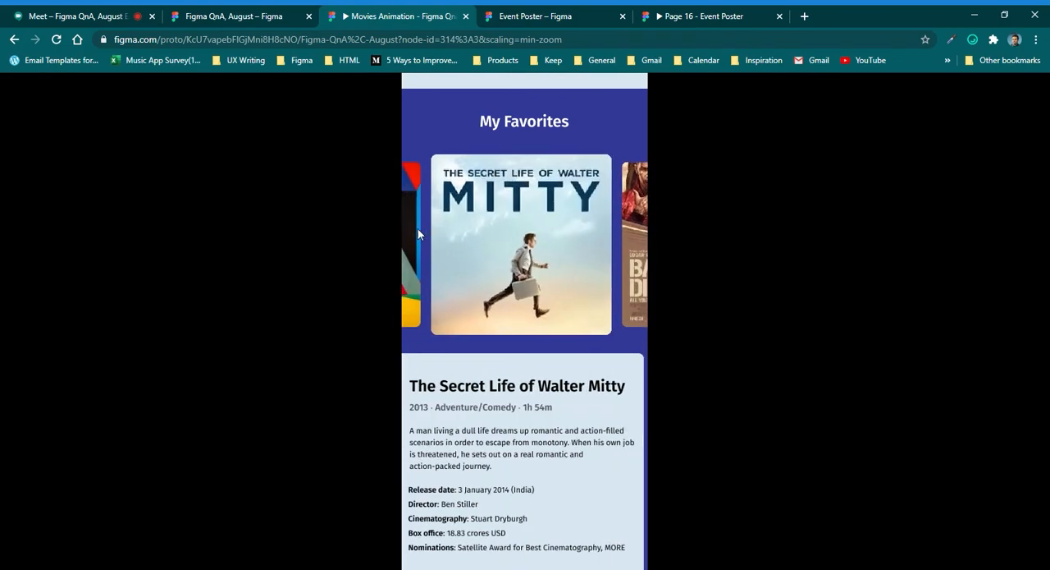
click(637, 219)
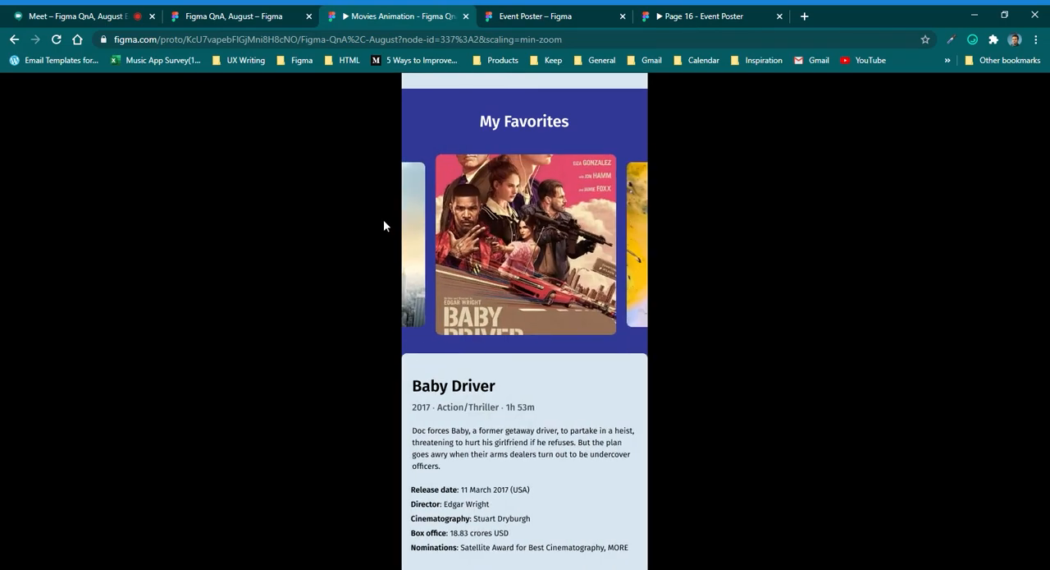
click(417, 228)
click(628, 241)
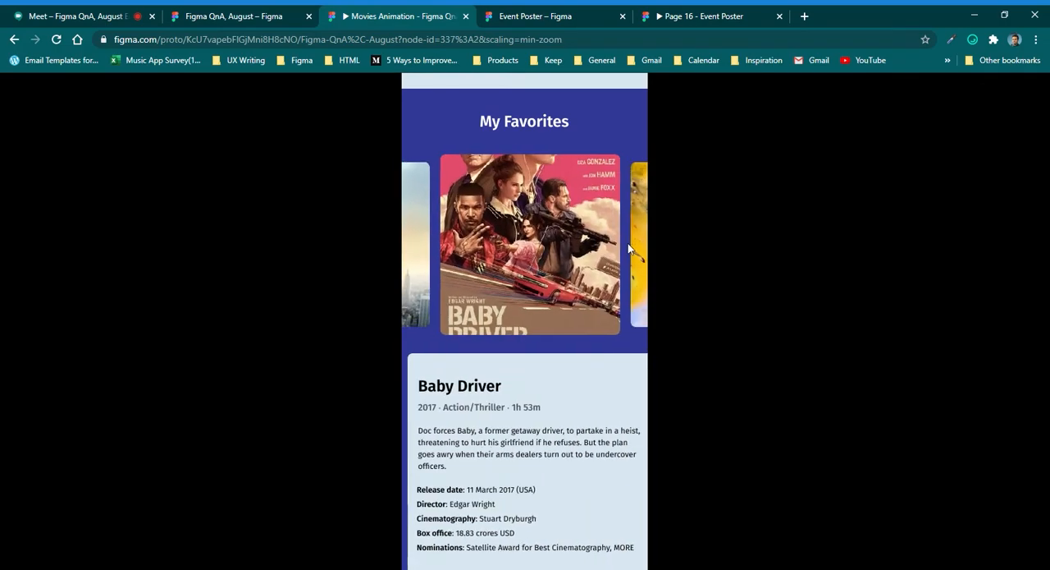
click(545, 278)
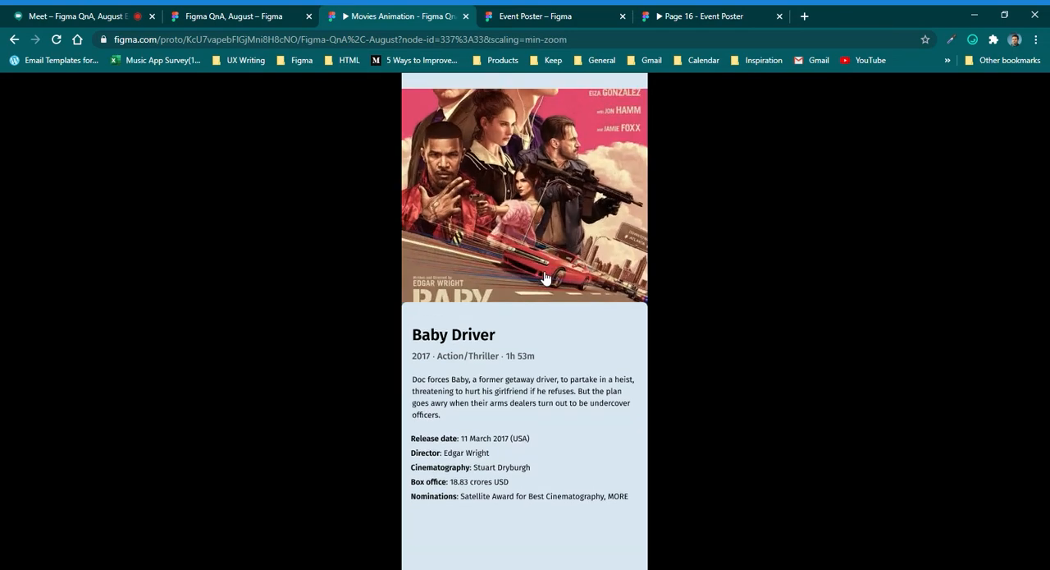
click(528, 200)
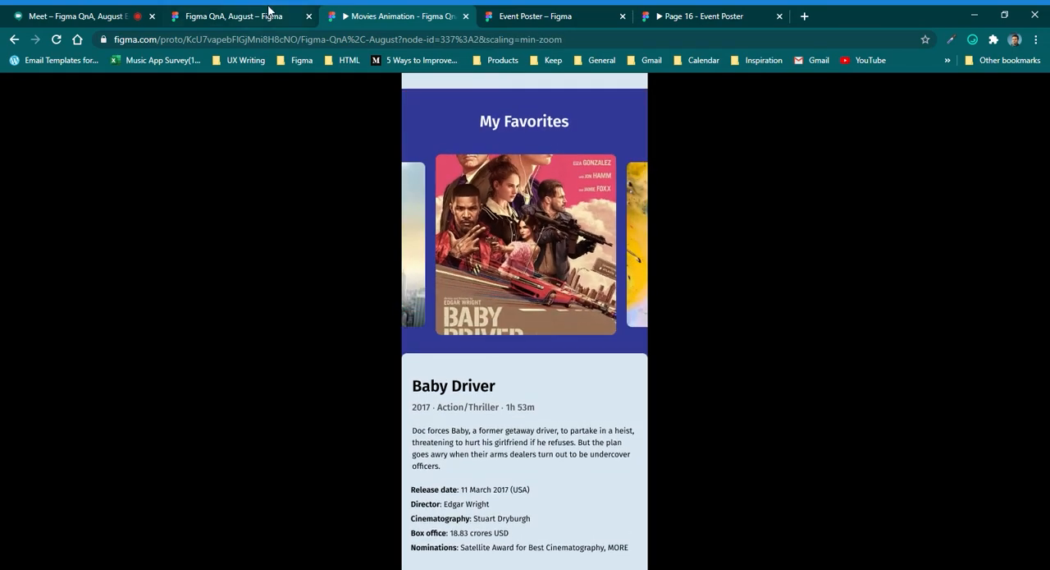
In the design file, apply Ease Out Back to the side Baby Driver poster in QnA- 9 Aug - 3 and the side Walter Mitty poster in QnA- 9 Aug - 4.
key(ctrl+shift+Tab)
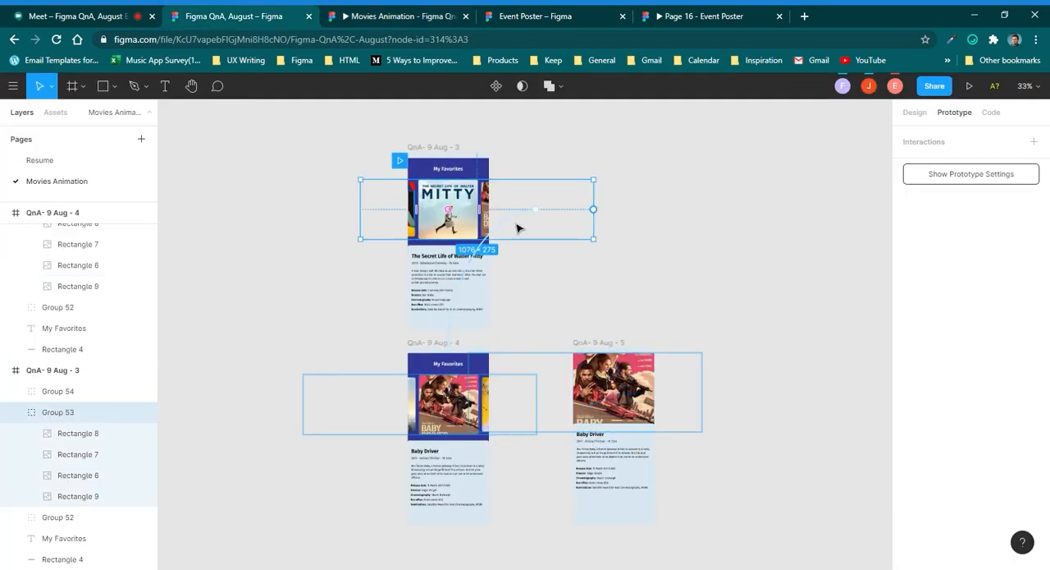
click(517, 228)
click(775, 290)
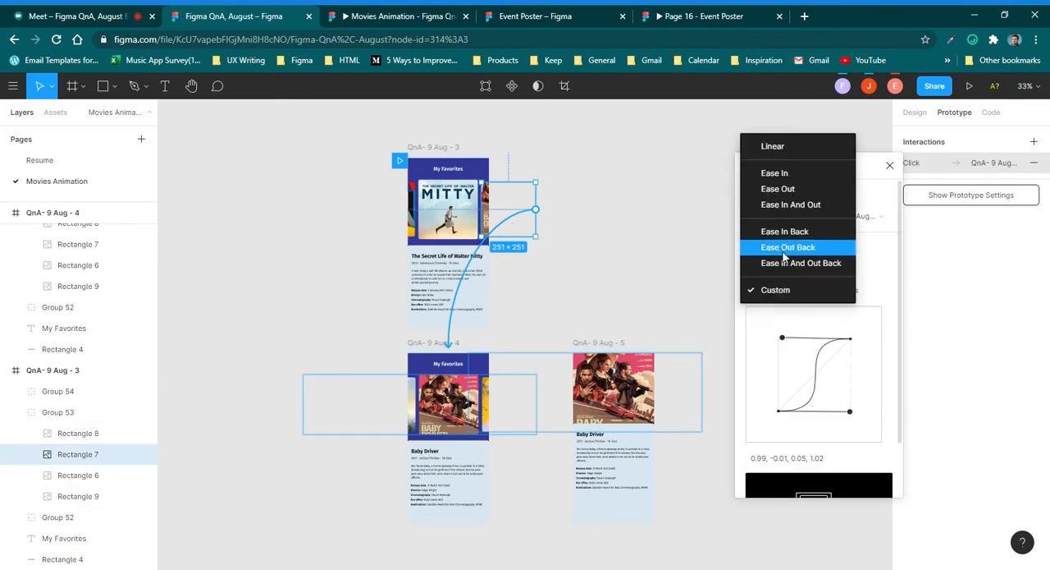
click(780, 247)
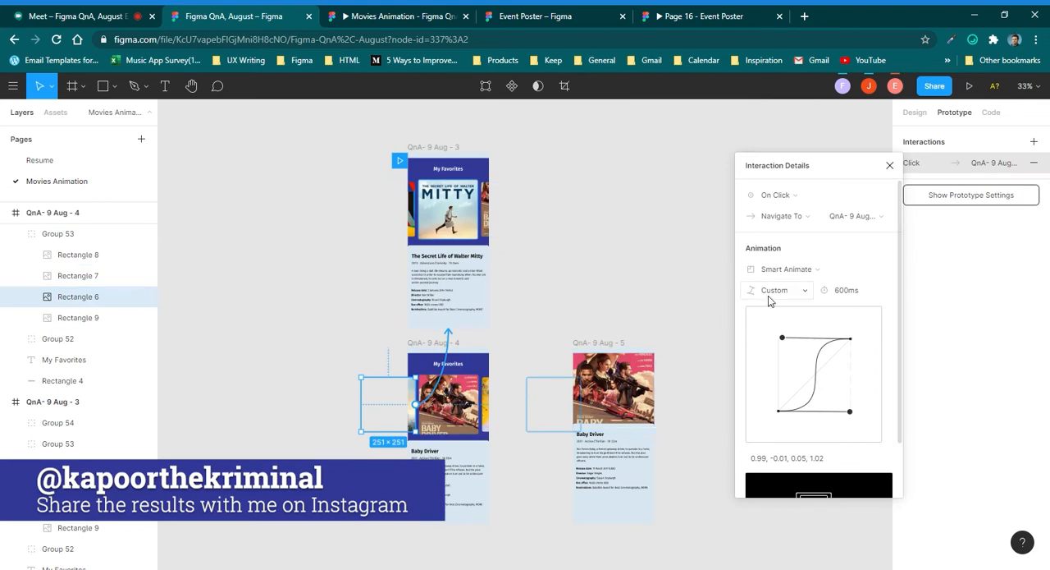
click(770, 293)
click(778, 255)
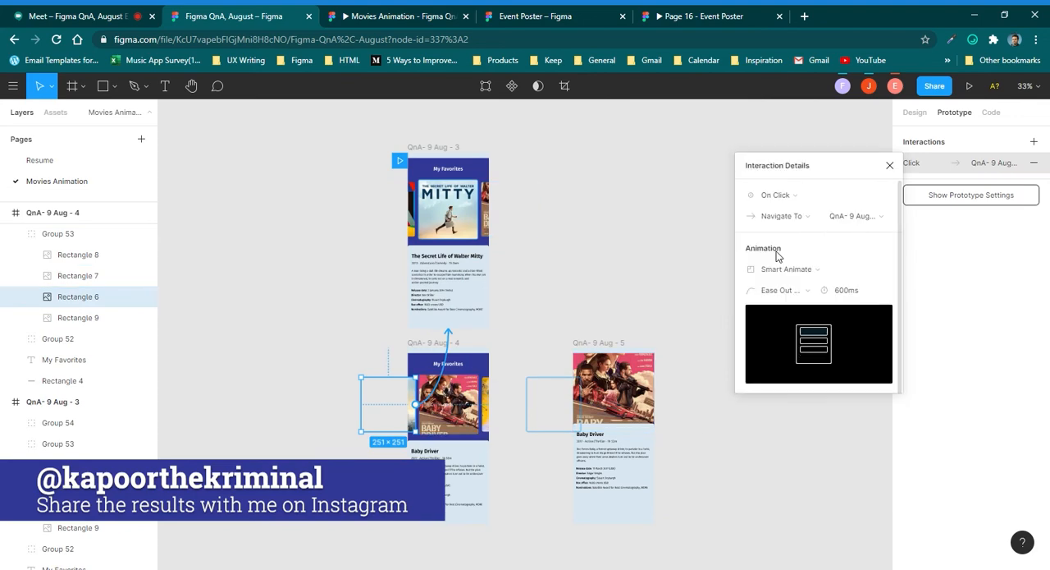
Preview the Ease Out Back carousel transitions in the prototype, including expanding and collapsing the Baby Driver poster.
click(362, 16)
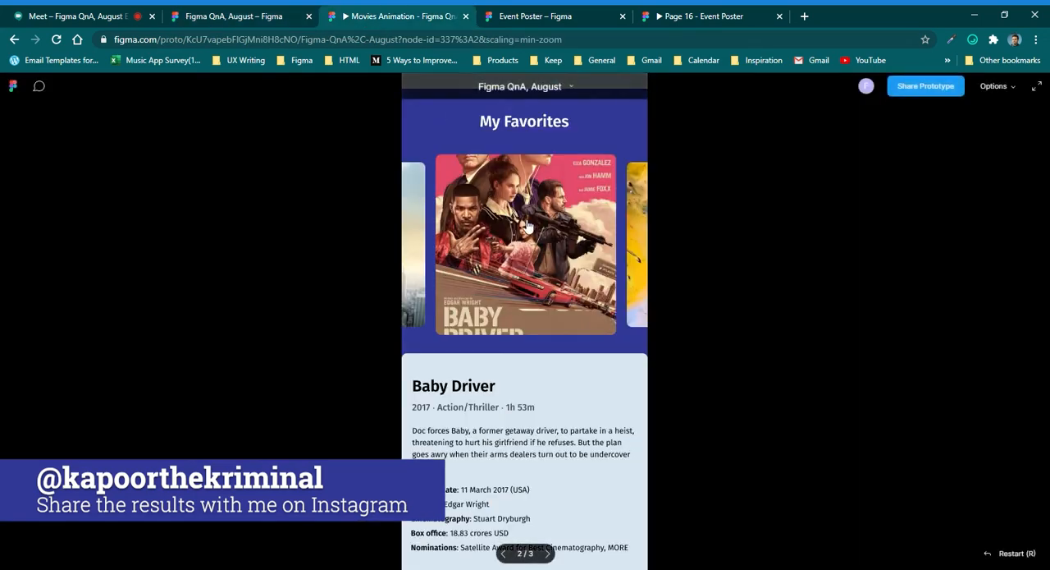
click(412, 220)
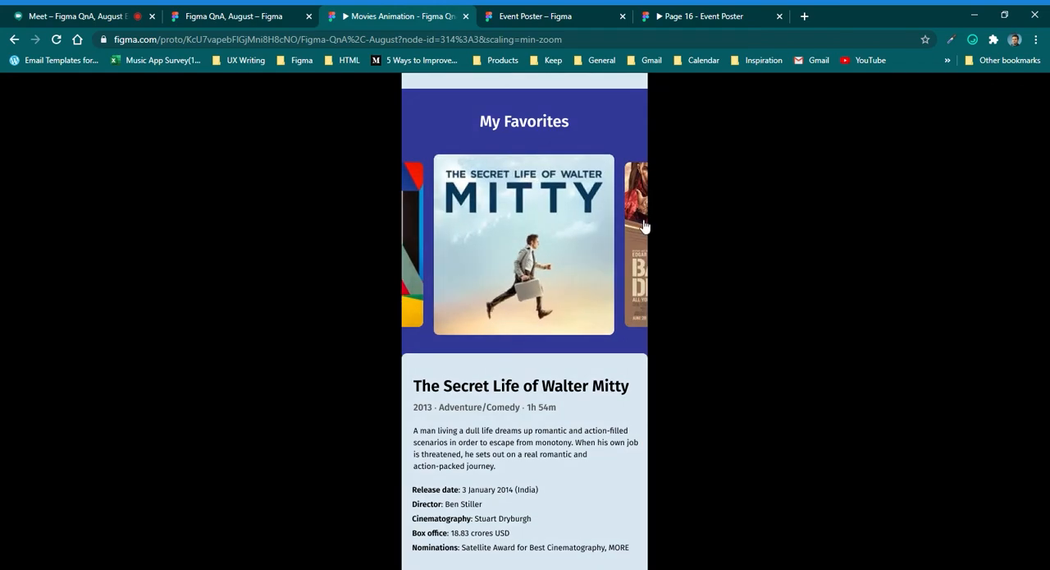
click(644, 225)
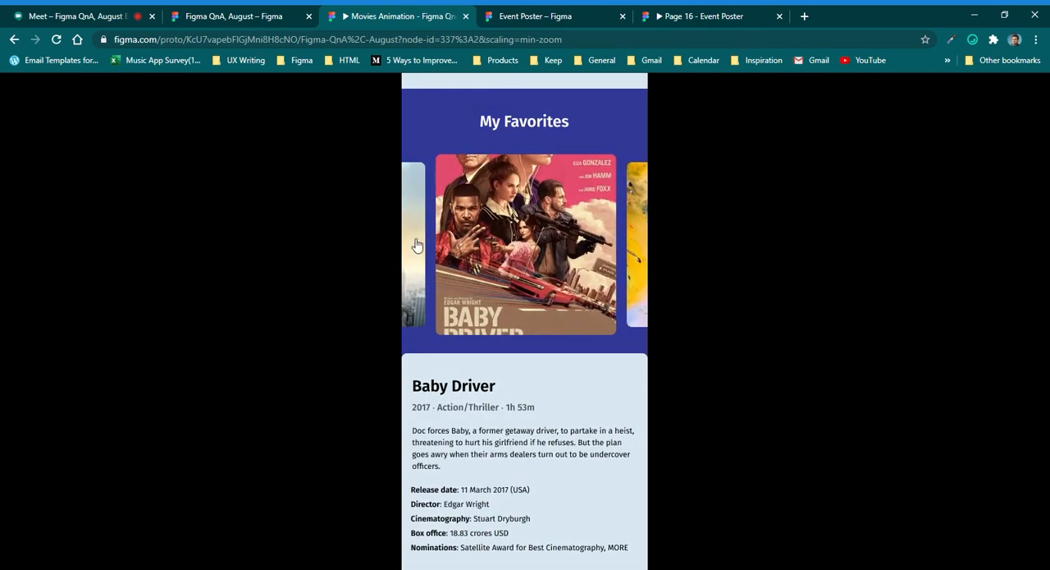
click(416, 245)
click(633, 223)
click(525, 305)
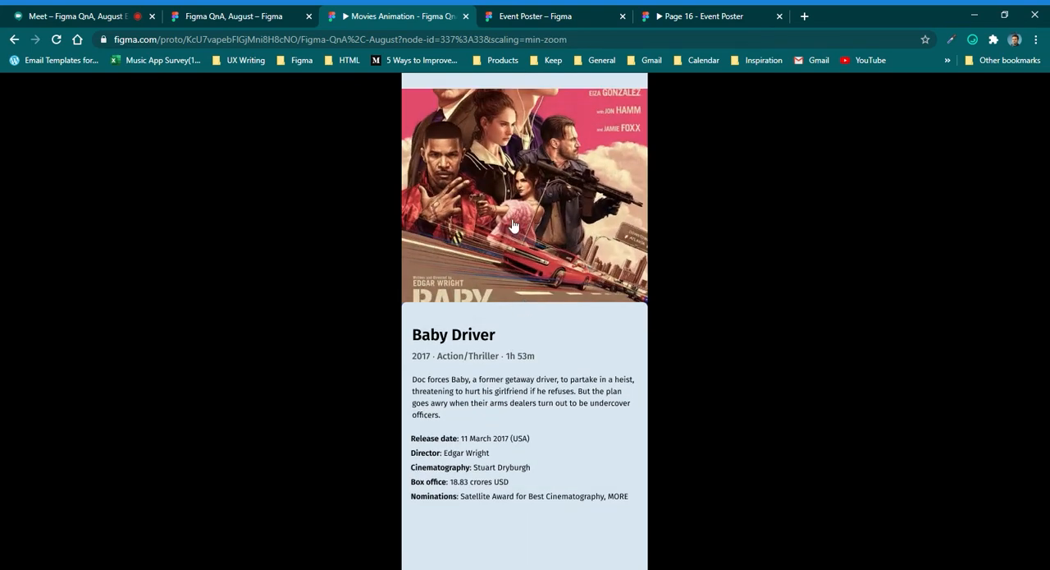
click(465, 234)
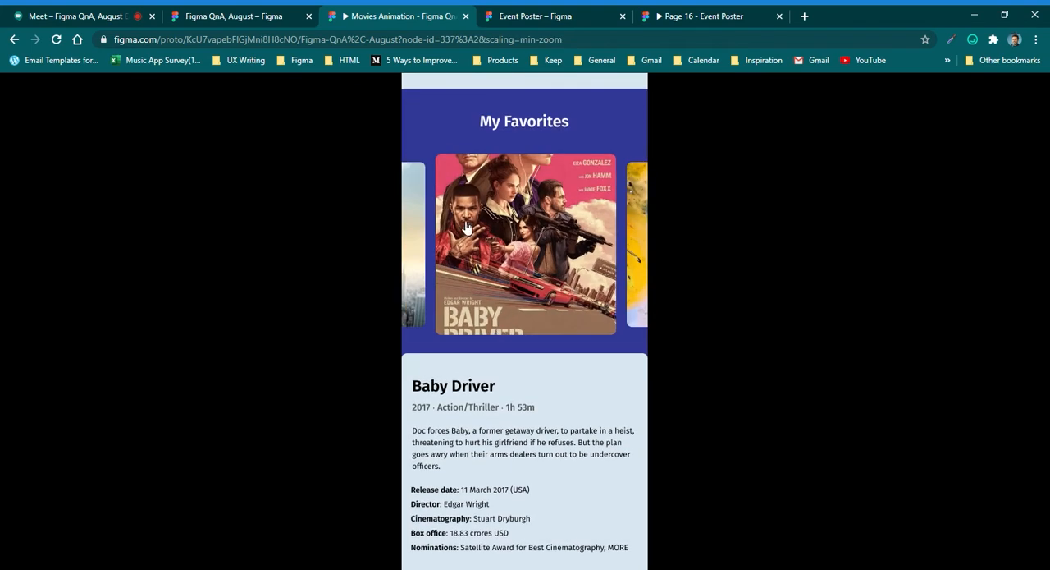
Return to the design file and look over the three linked movie frames and the Baby Driver carousel group.
click(228, 12)
click(579, 264)
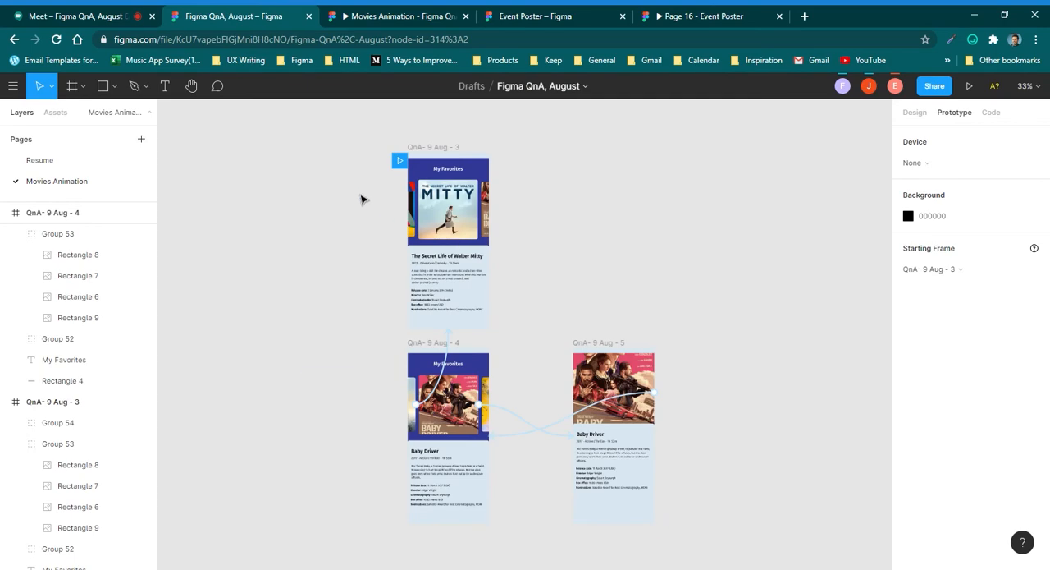
scroll(362, 200, down, 1)
drag(340, 141, 680, 496)
click(622, 329)
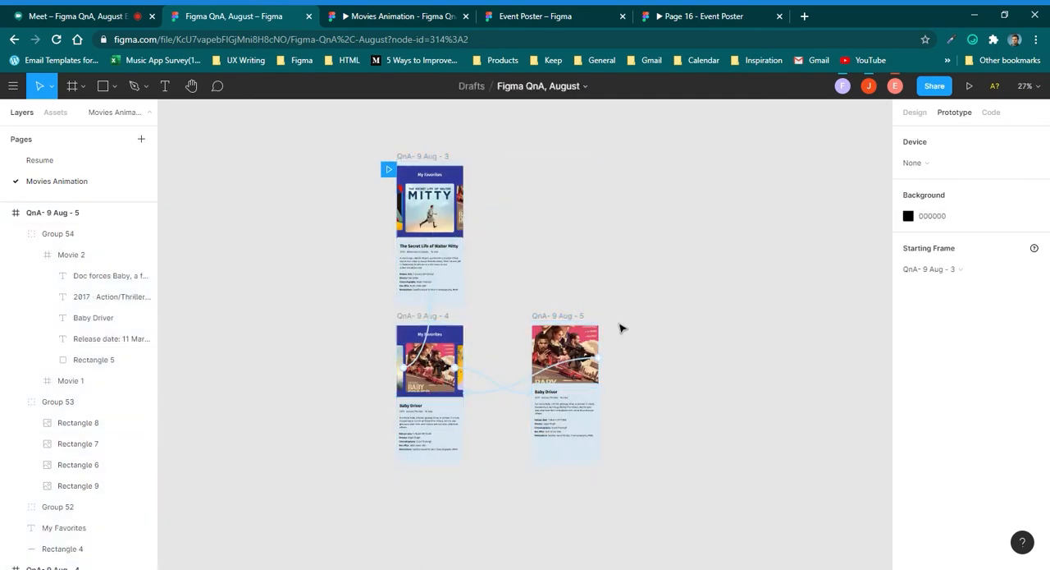
click(441, 387)
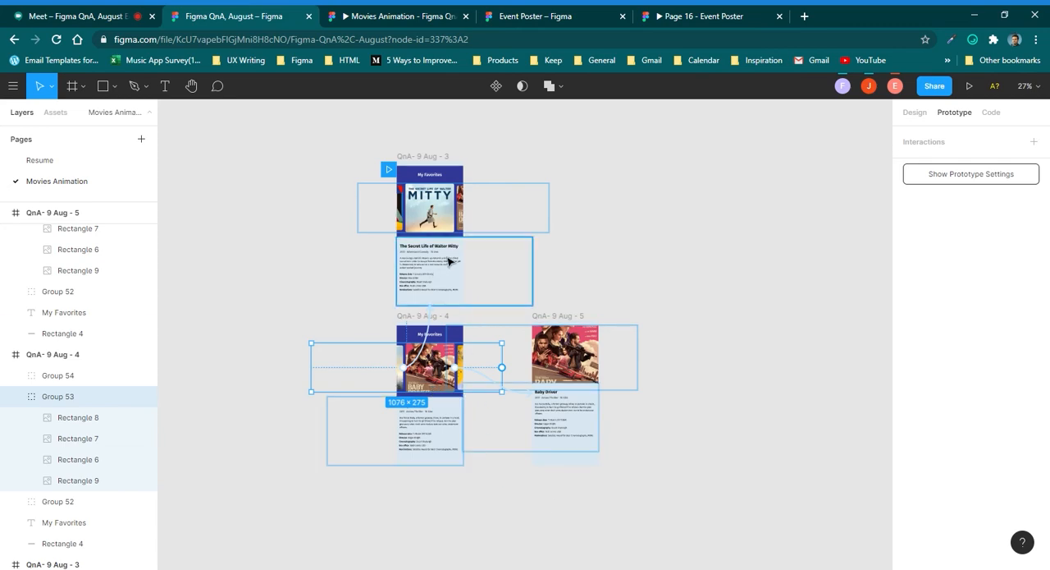
scroll(453, 275, up, 3)
scroll(458, 283, down, 2)
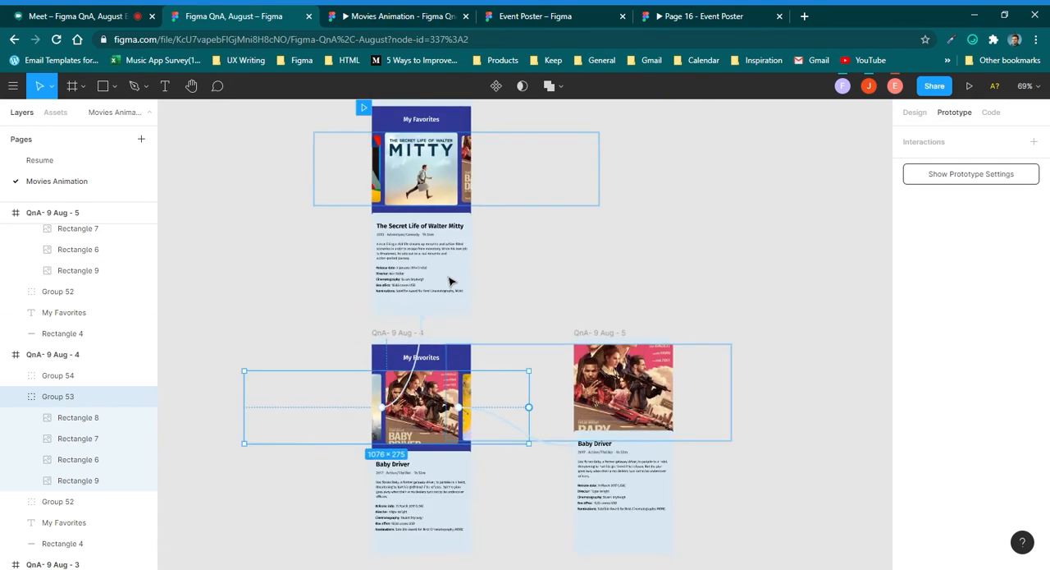
Fill the Baby Driver details panel in QnA- 9 Aug - 4 with the tan DDB194 sampled from its poster.
scroll(431, 447, up, 1)
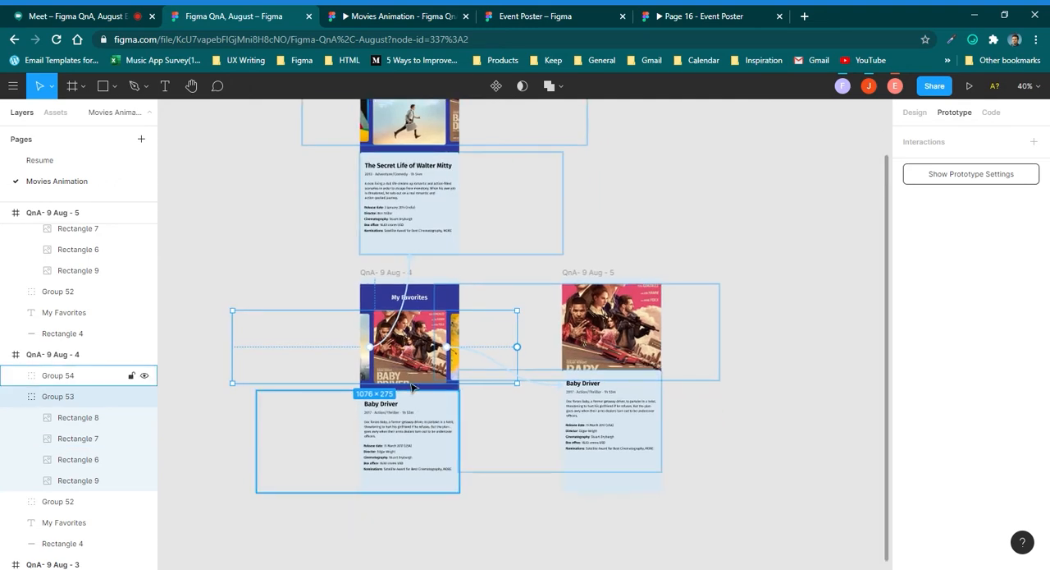
scroll(439, 328, up, 1)
click(460, 206)
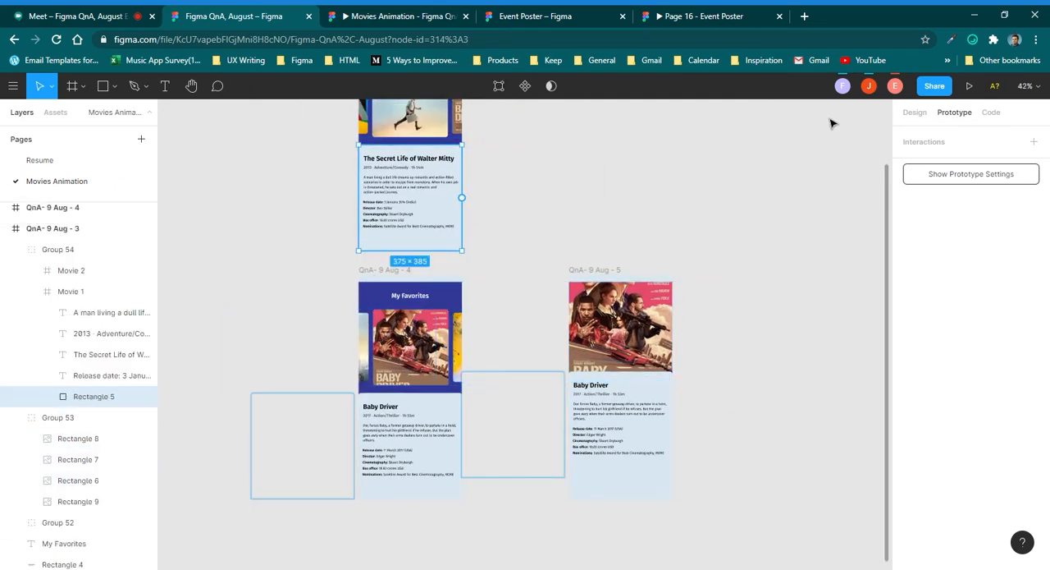
click(915, 113)
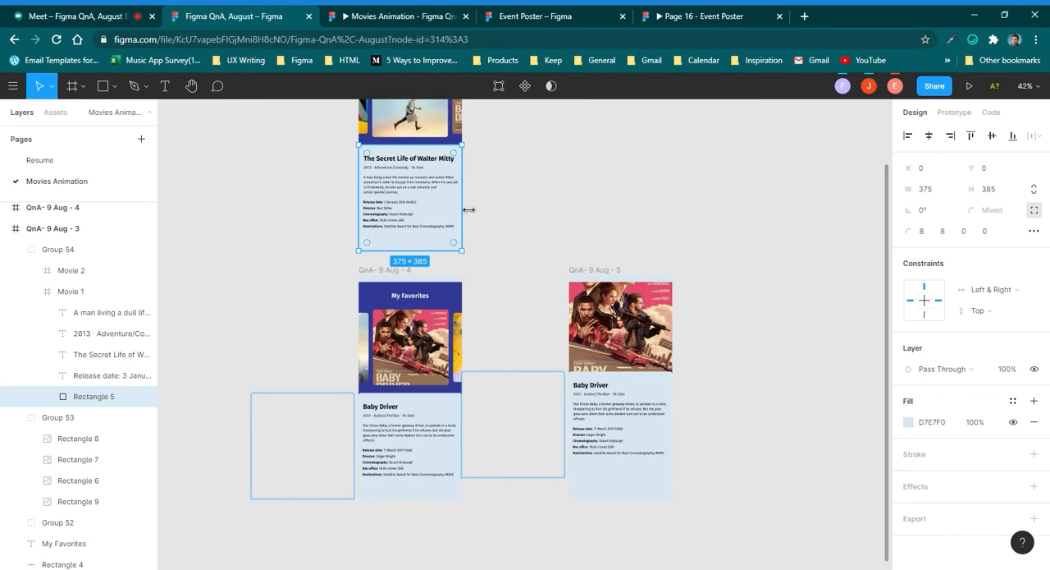
click(542, 271)
click(443, 408)
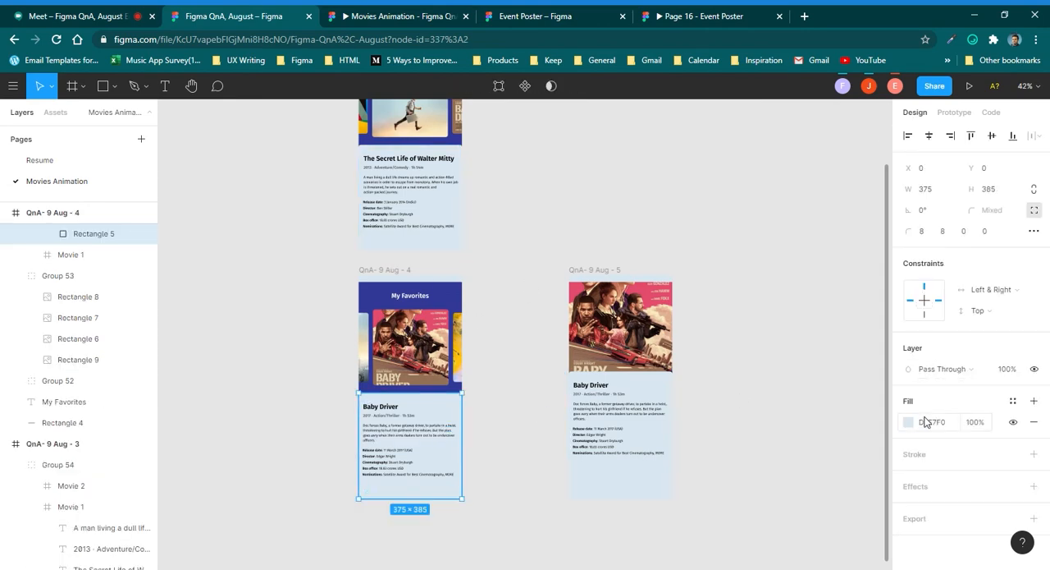
click(911, 422)
click(754, 423)
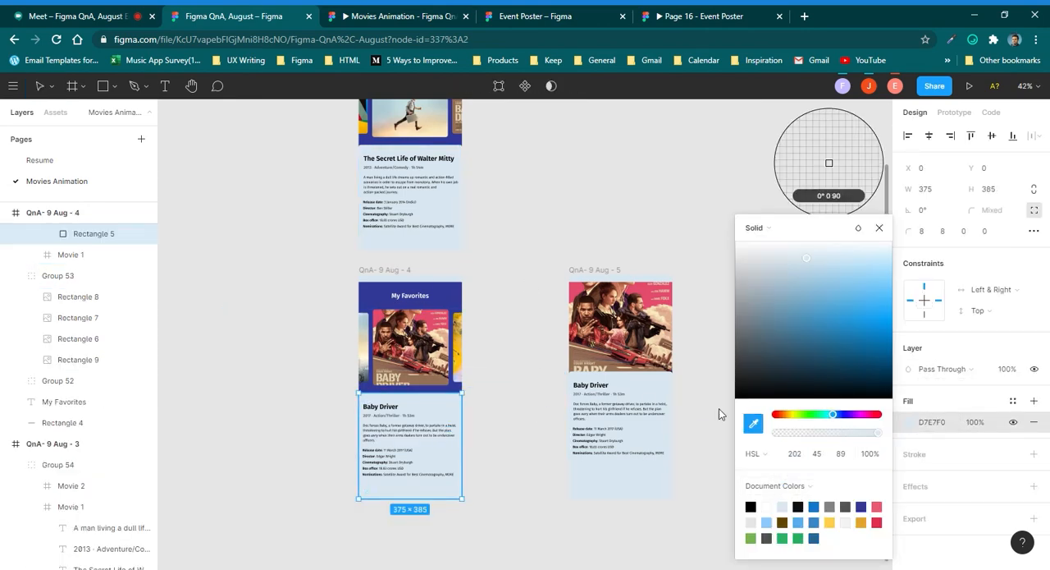
click(441, 337)
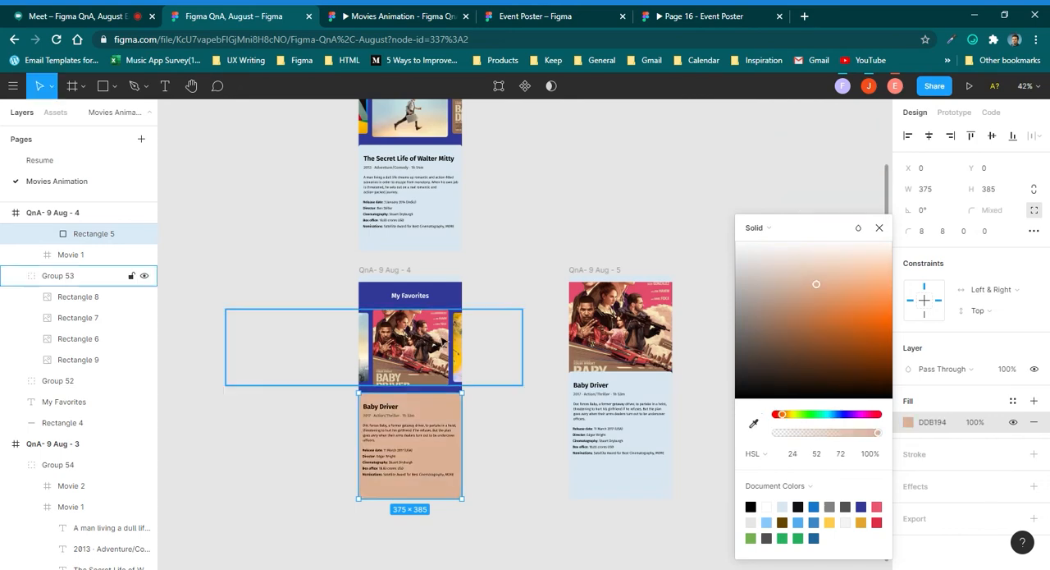
Fill the details panel in QnA- 9 Aug - 5 with the tan sampled from the Baby Driver panel in QnA- 9 Aug - 4.
scroll(401, 422, up, 3)
scroll(410, 385, down, 3)
click(679, 378)
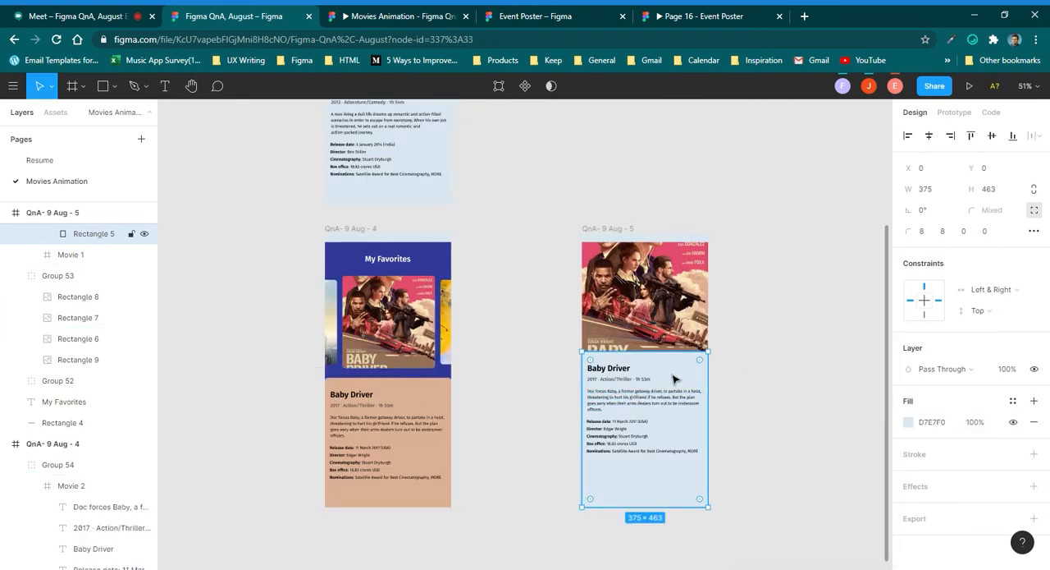
key(i)
click(449, 406)
key(Escape)
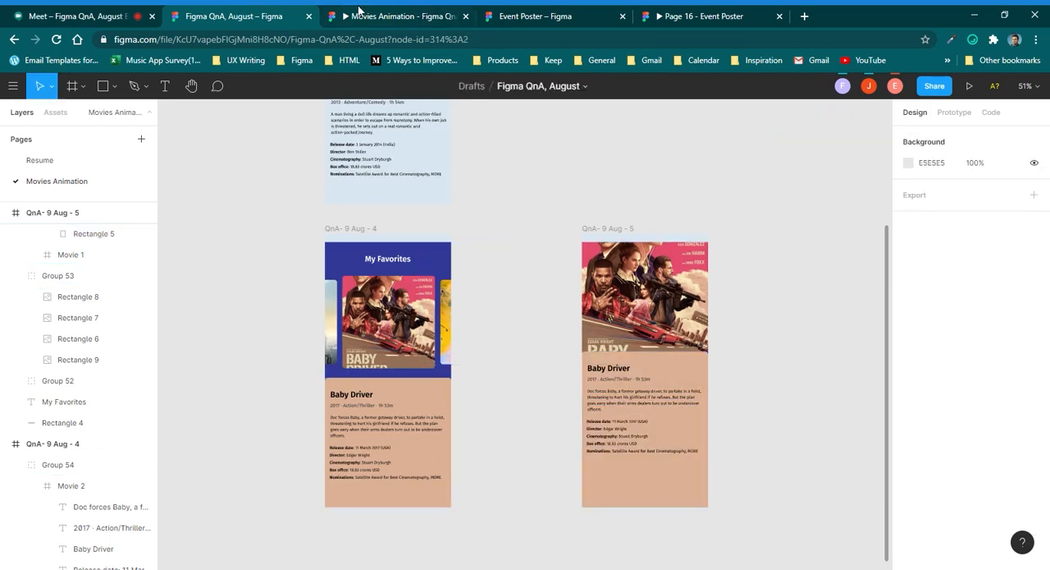
Switch to the Movies Animation prototype and preview the panel colour change while moving between Walter Mitty and Baby Driver.
click(361, 13)
click(415, 216)
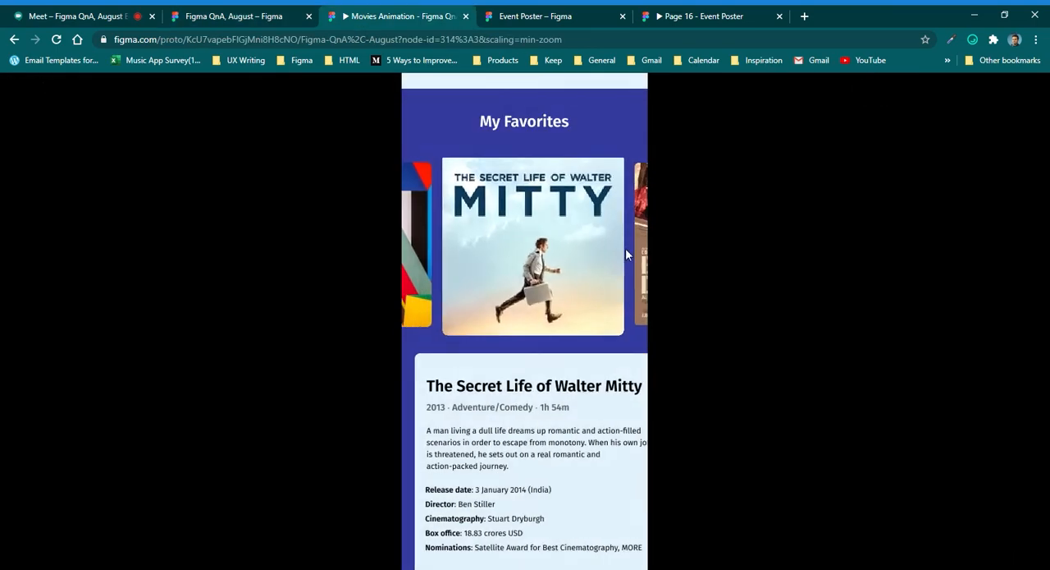
click(640, 235)
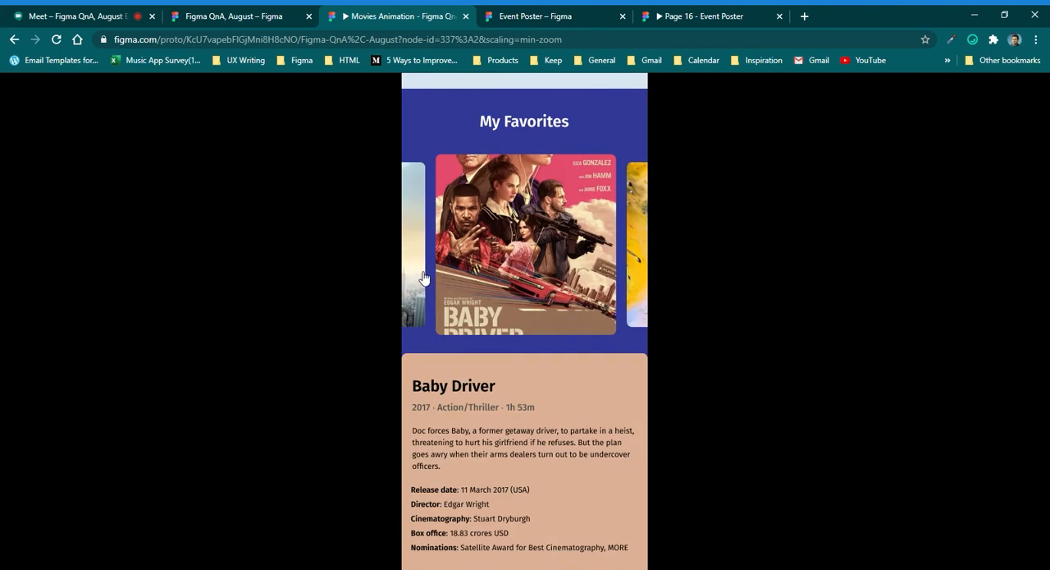
click(424, 278)
click(631, 265)
Back in the design file, refill the QnA- 9 Aug - 4 details panel with the light blue D7E7F0 sampled from the Walter Mitty panel.
click(287, 18)
click(413, 458)
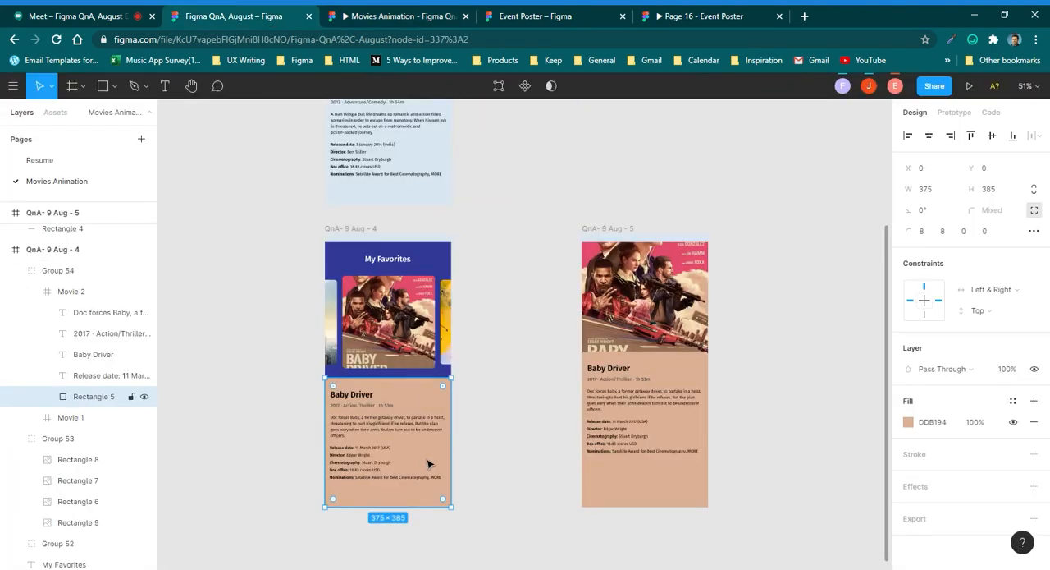
key(i)
click(408, 195)
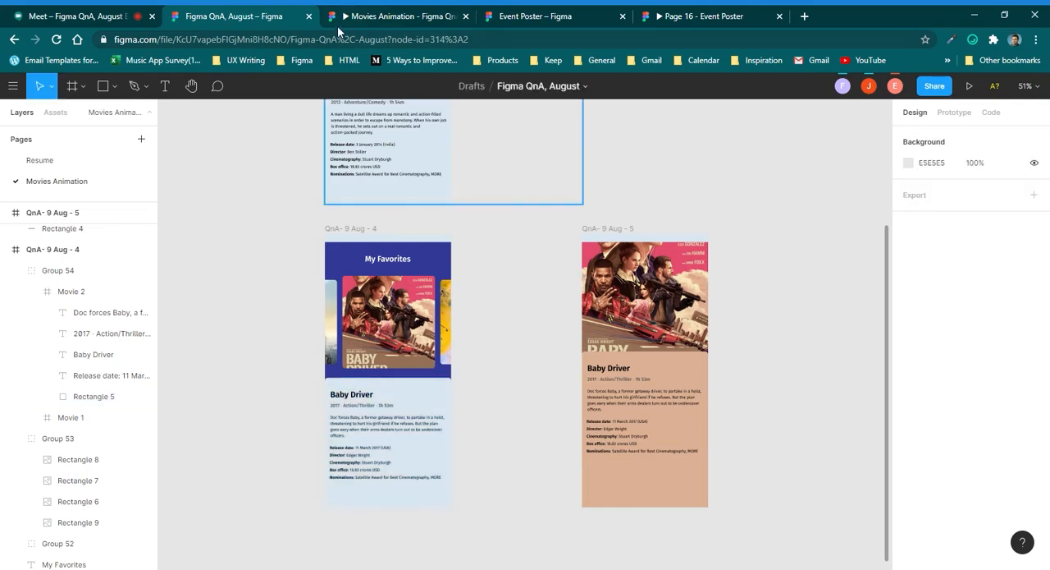
Preview the colour change in the prototype by expanding and collapsing the Baby Driver poster and moving through the carousel.
click(337, 25)
click(507, 312)
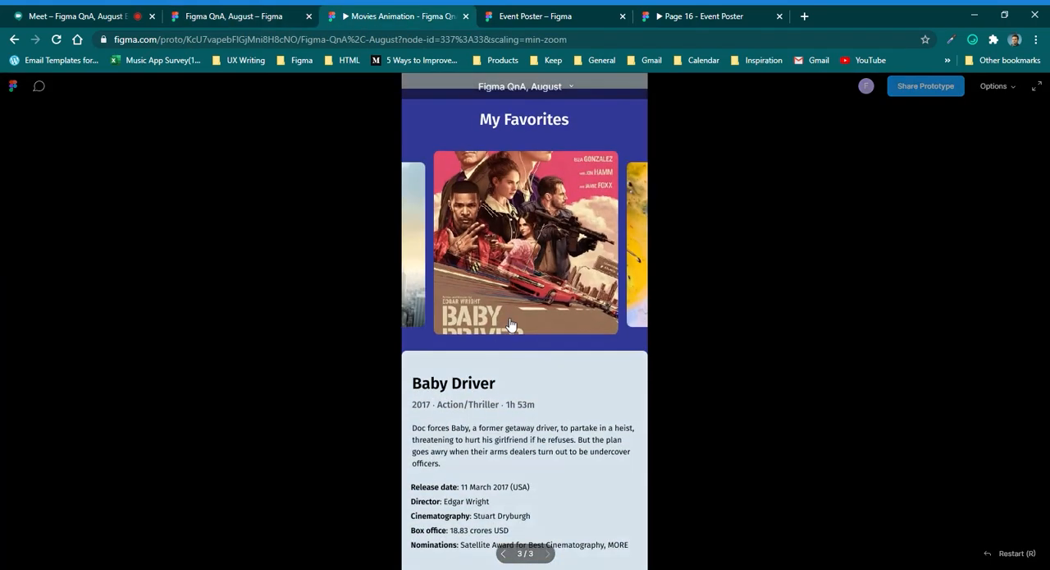
click(482, 250)
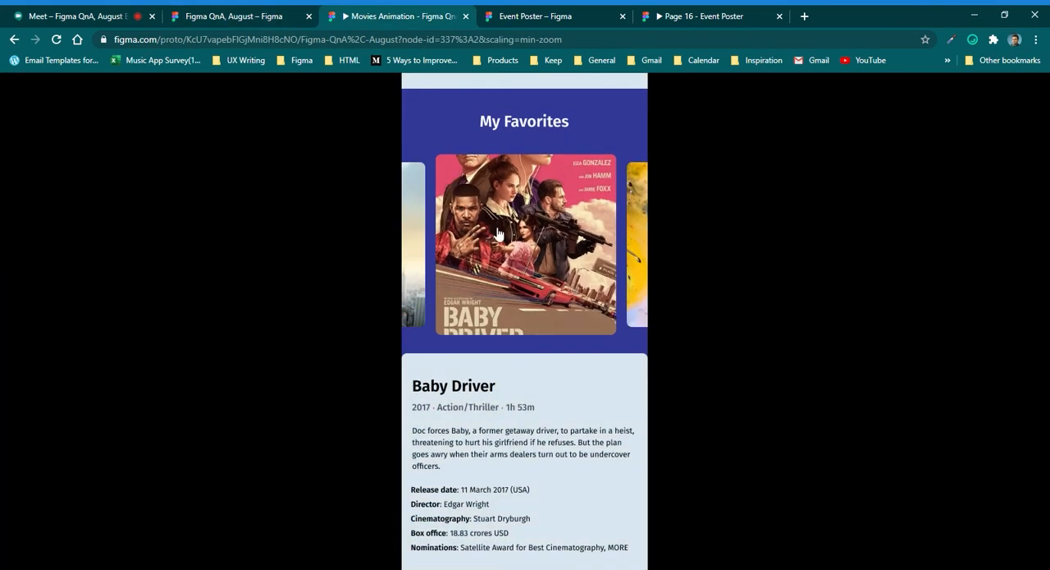
click(501, 238)
click(533, 261)
drag(411, 245, 553, 318)
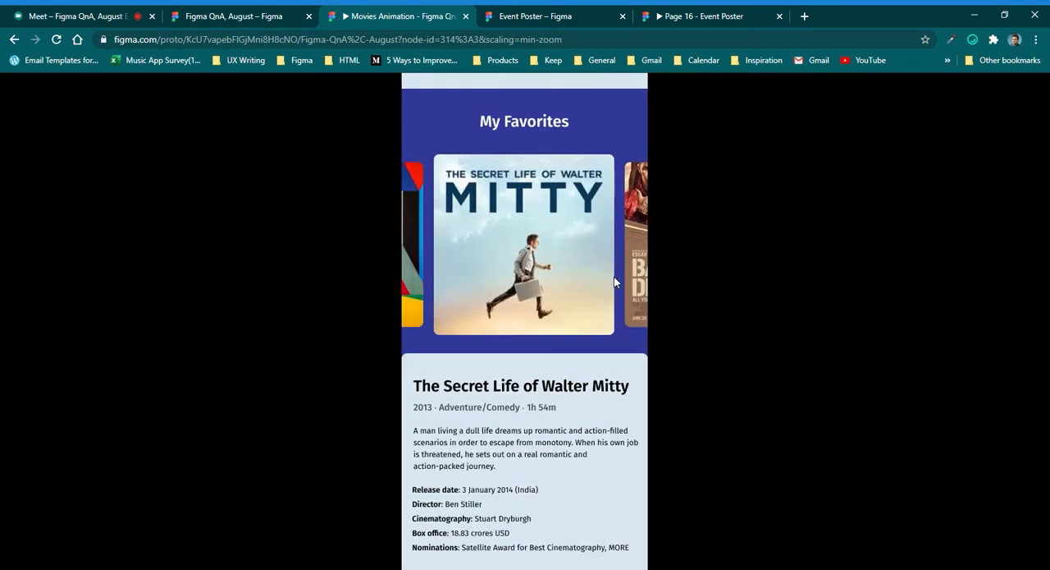
drag(642, 276, 460, 273)
click(455, 271)
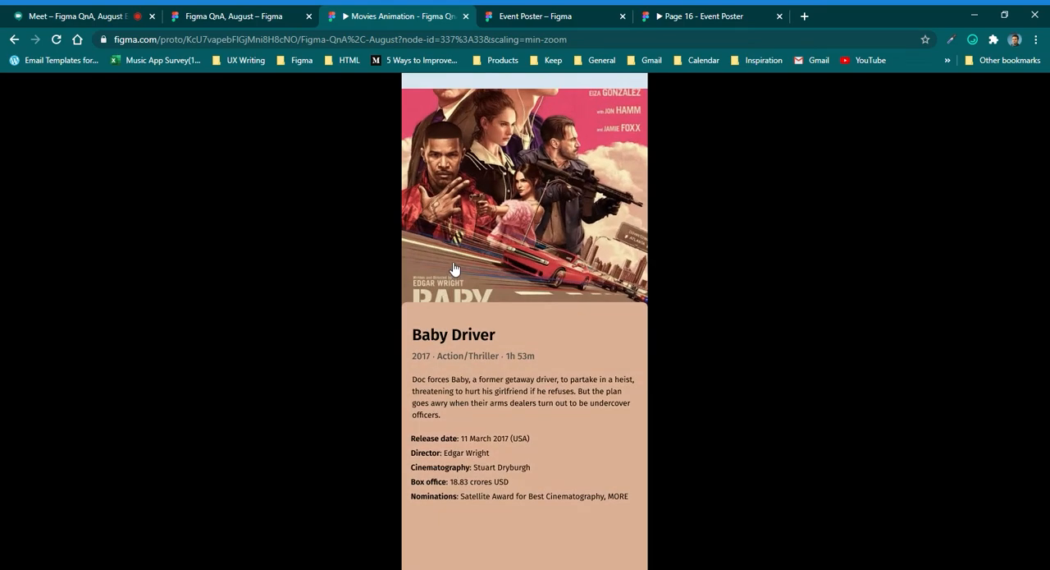
click(541, 263)
Check the Google Meet chat for questions and look over the Movies Animation and Event Poster prototypes.
click(259, 16)
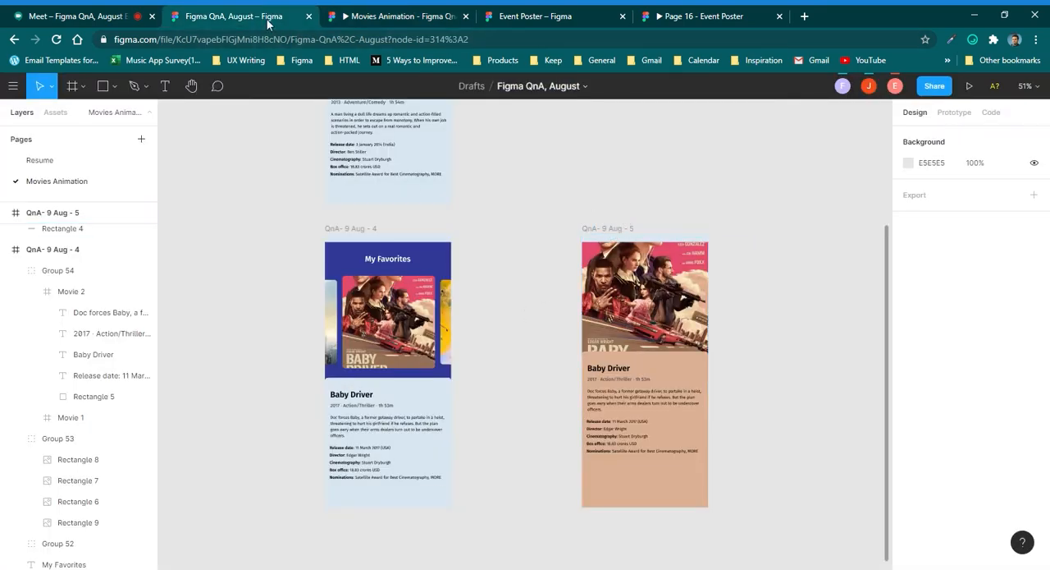
click(103, 17)
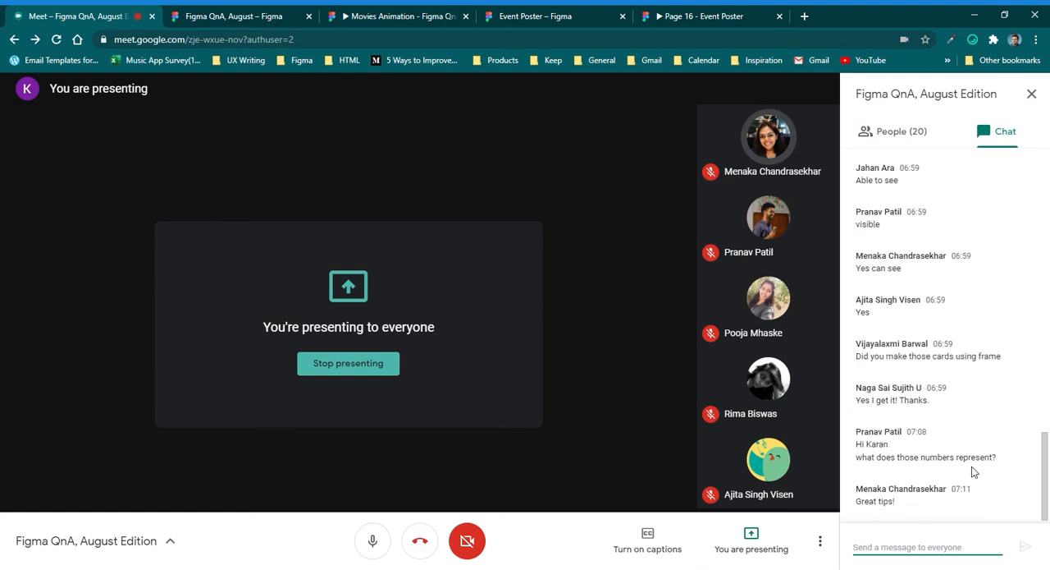
click(435, 18)
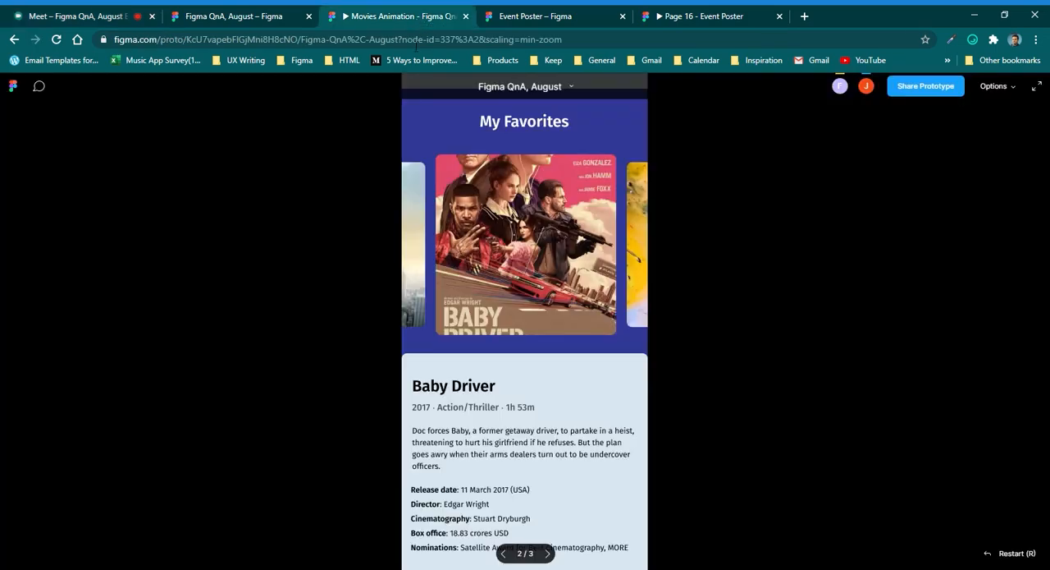
click(235, 20)
click(542, 19)
click(695, 18)
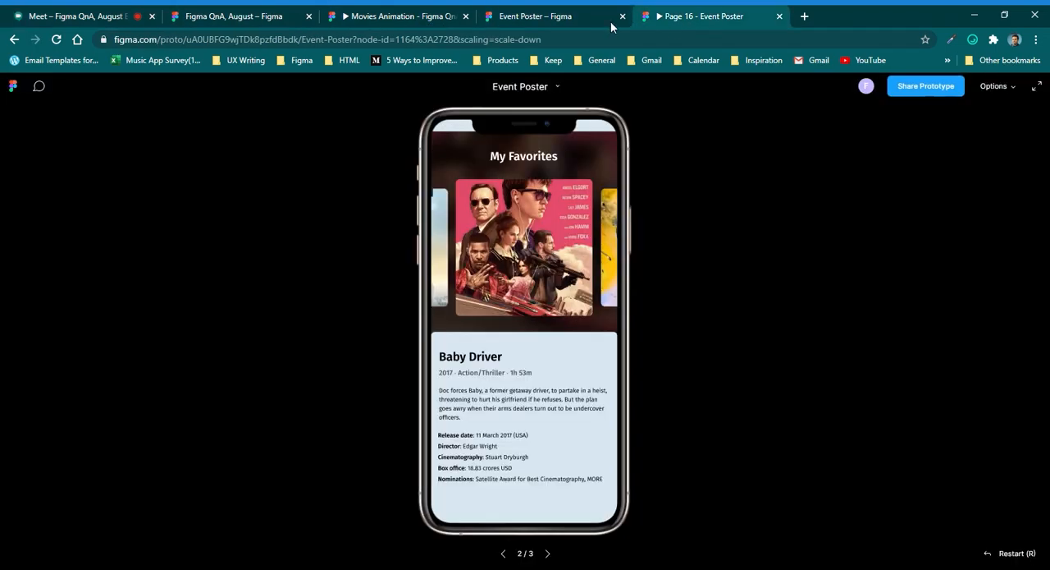
click(492, 25)
click(379, 19)
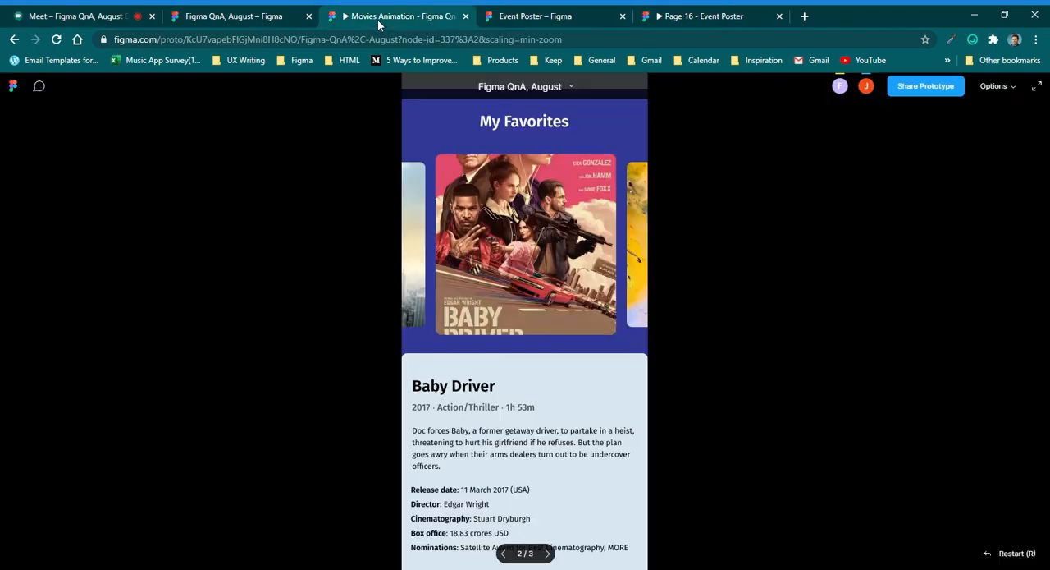
In the design file, set the centre Baby Driver poster's custom Smart Animate curve in QnA- 9 Aug - 4 to 0.83, 0.16, 0.44, 1.56.
click(279, 23)
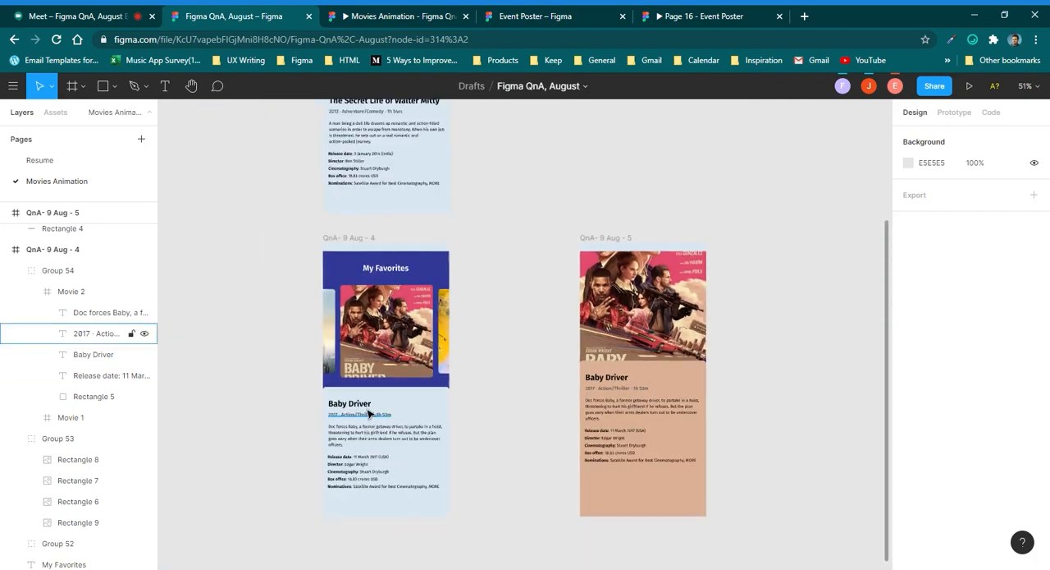
scroll(375, 398, up, 5)
click(441, 401)
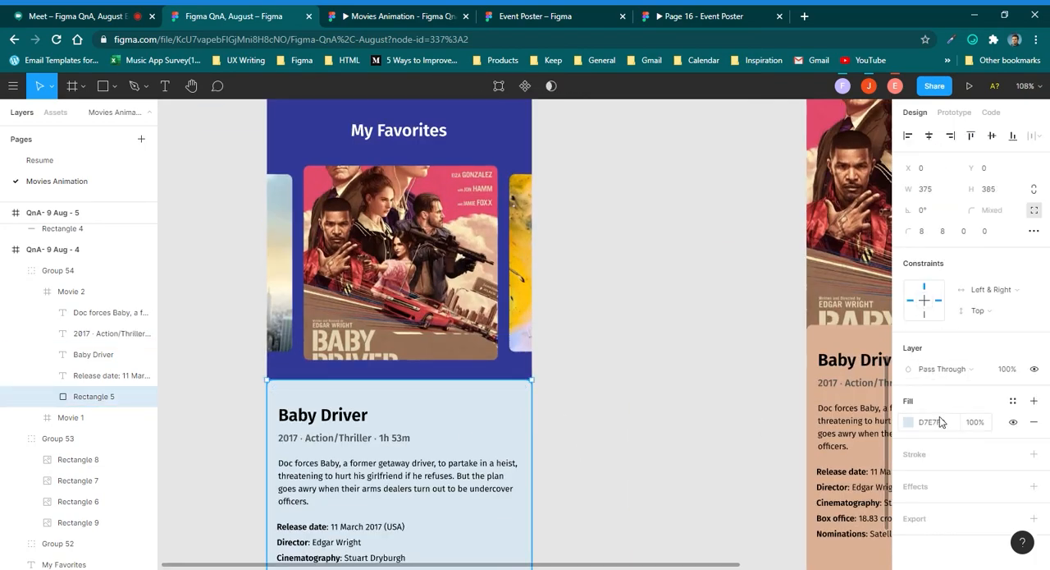
click(954, 112)
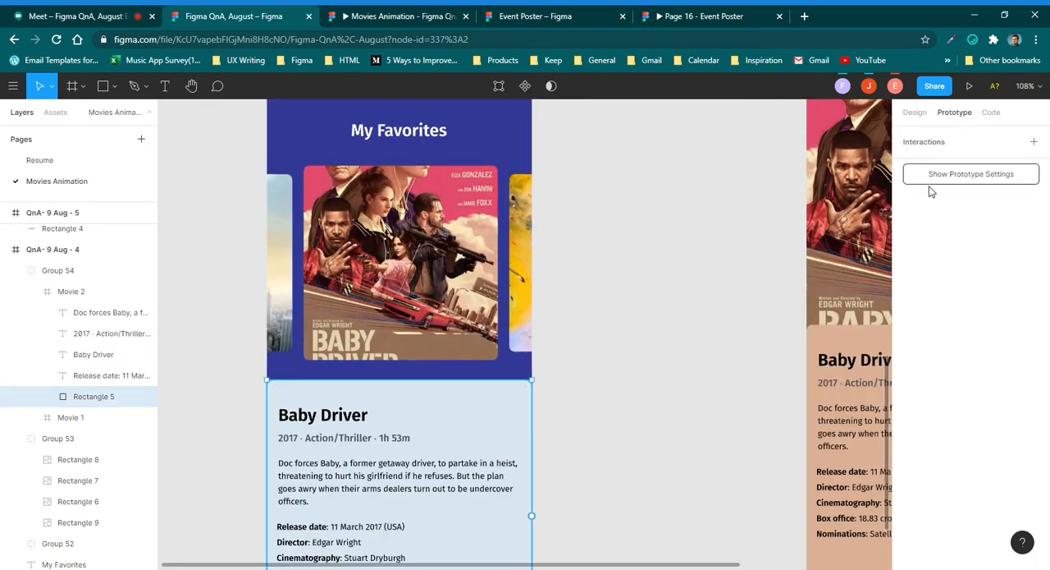
click(499, 341)
click(586, 277)
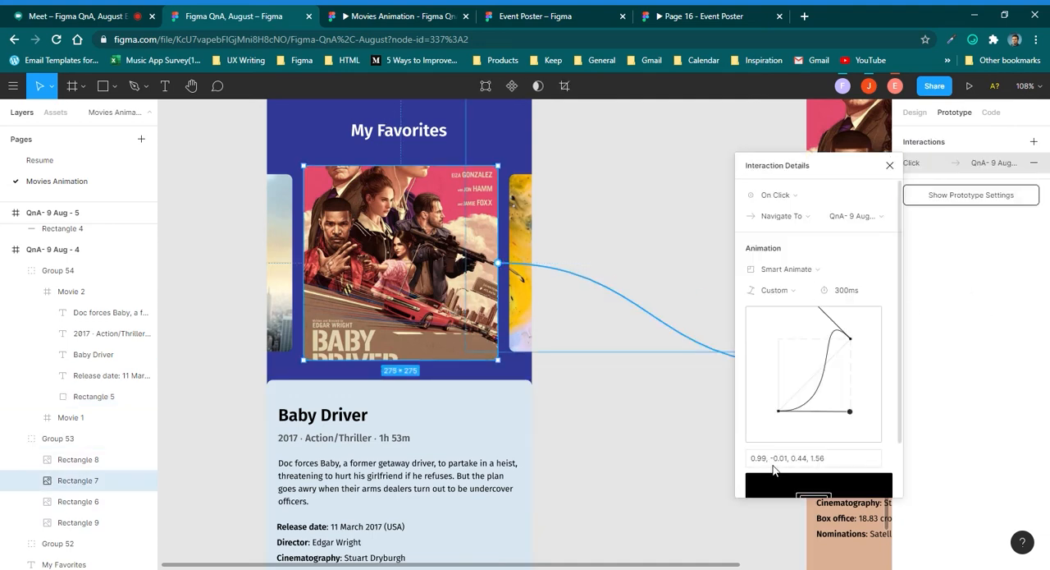
drag(854, 413, 838, 401)
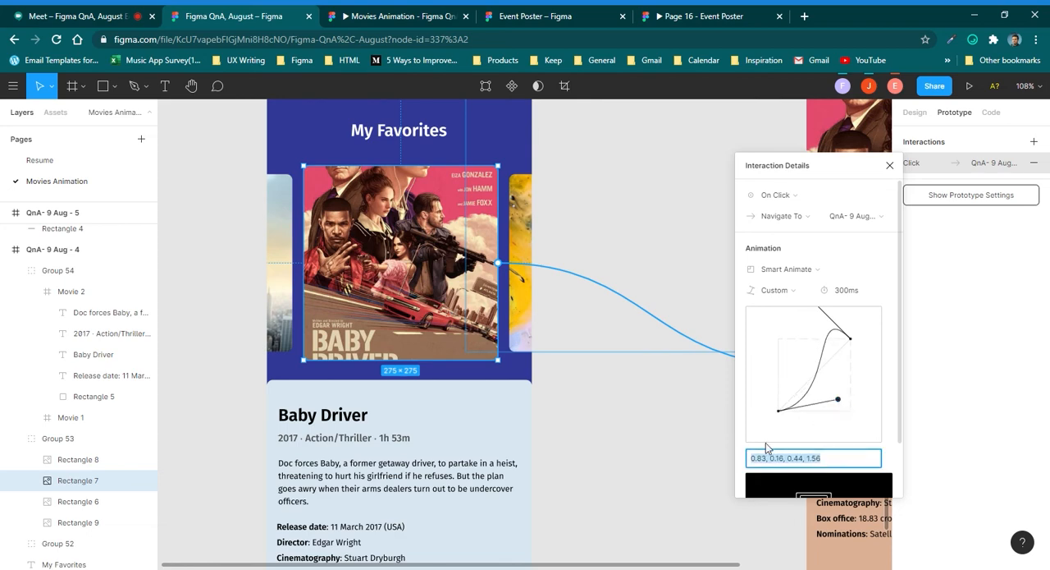
scroll(864, 488, down, 2)
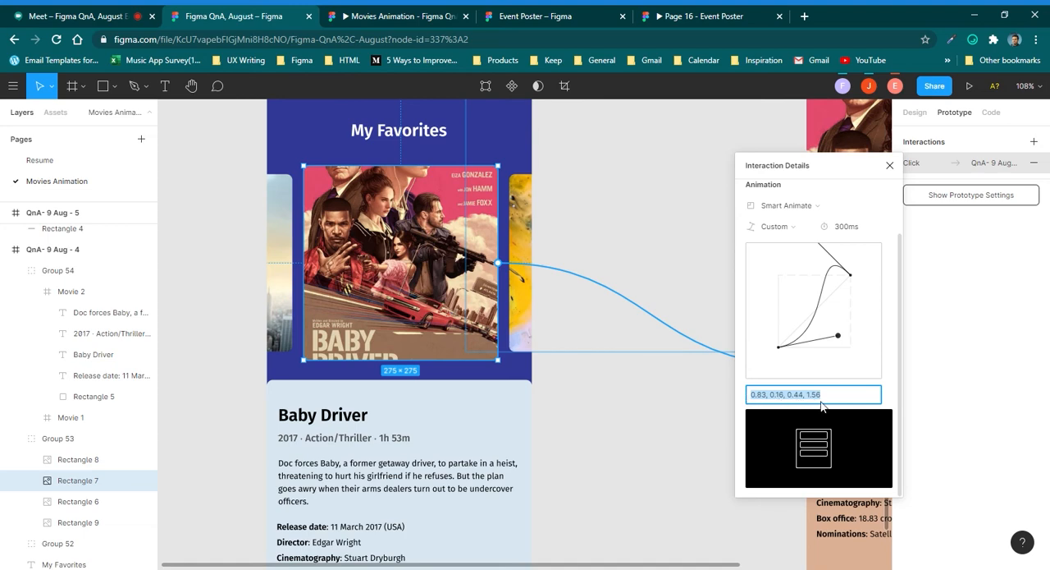
click(890, 165)
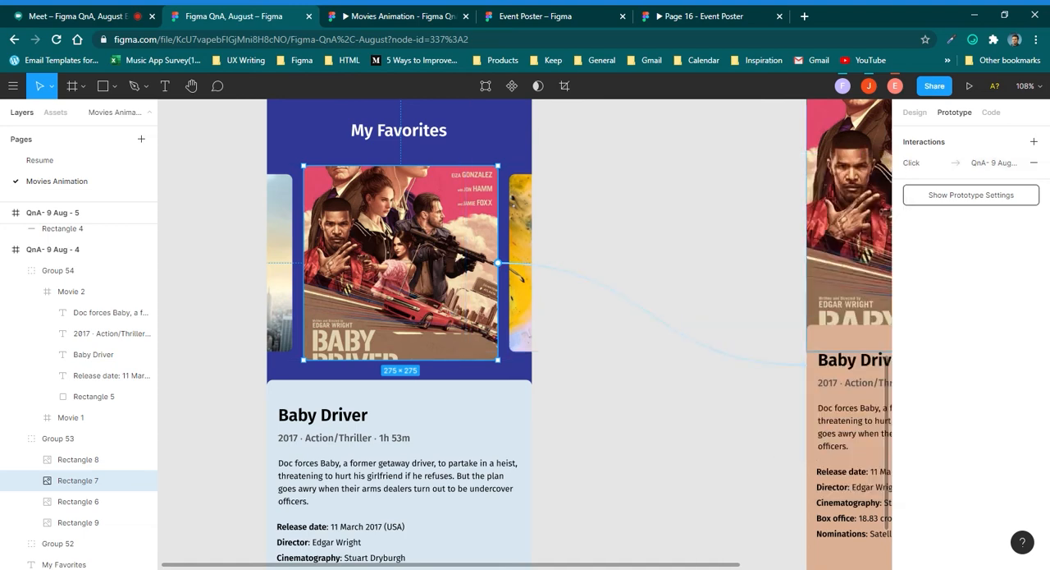
Switch to the Google Meet call, turn the camera on, and stop presenting the screen.
click(97, 12)
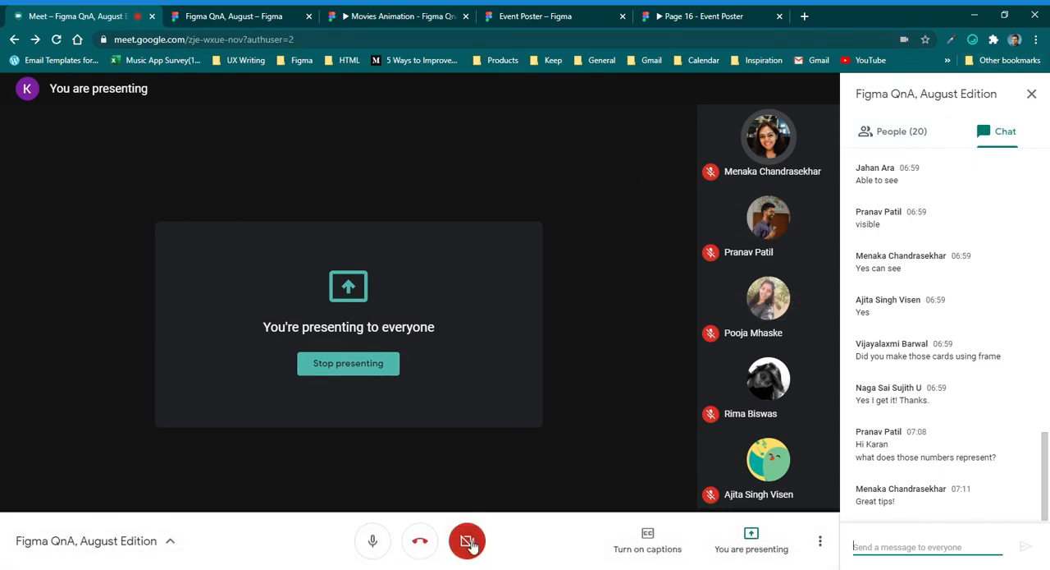
click(467, 540)
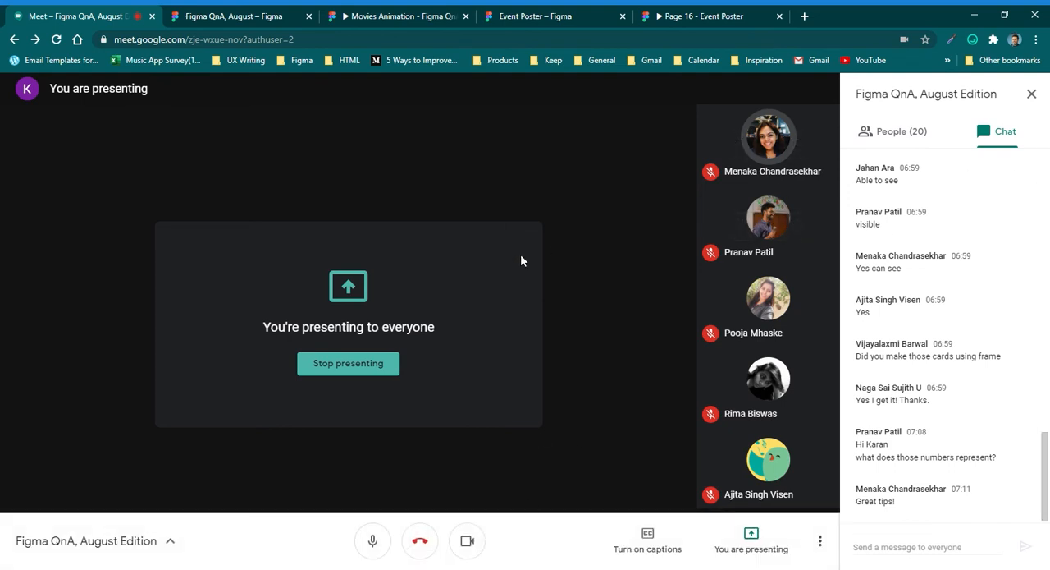
click(819, 543)
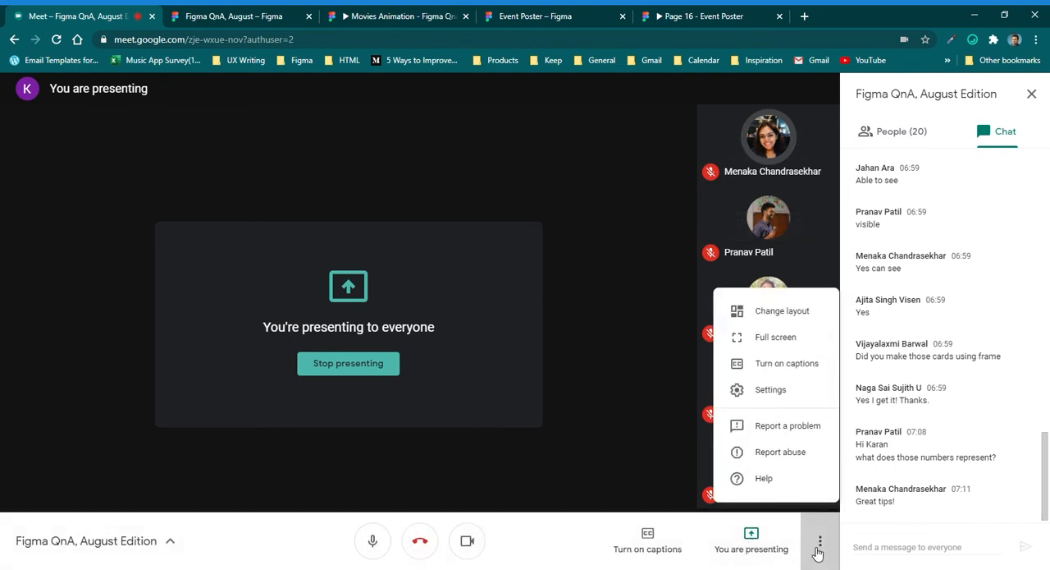
click(368, 366)
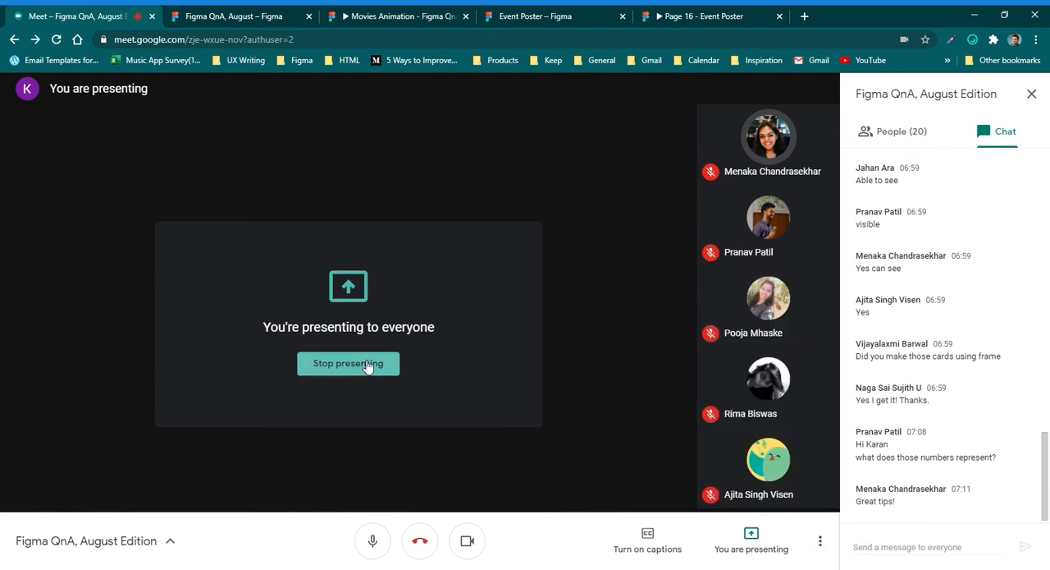
click(375, 370)
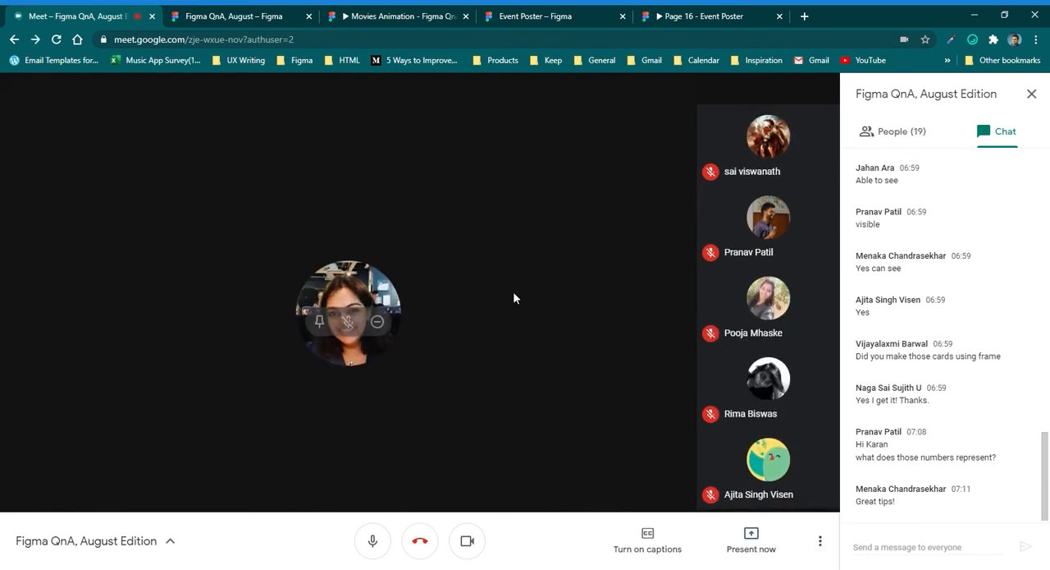
click(821, 539)
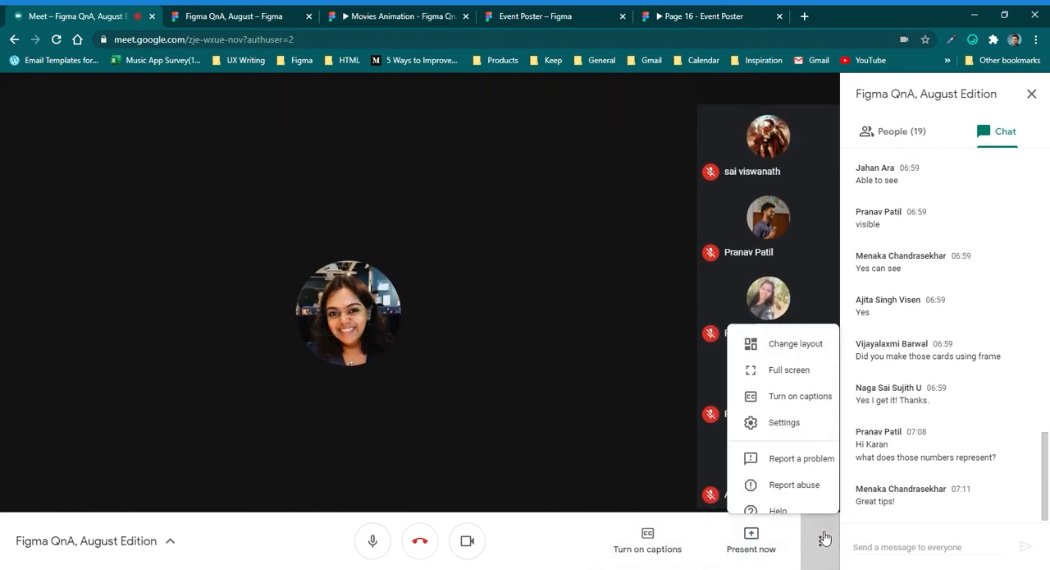
click(764, 321)
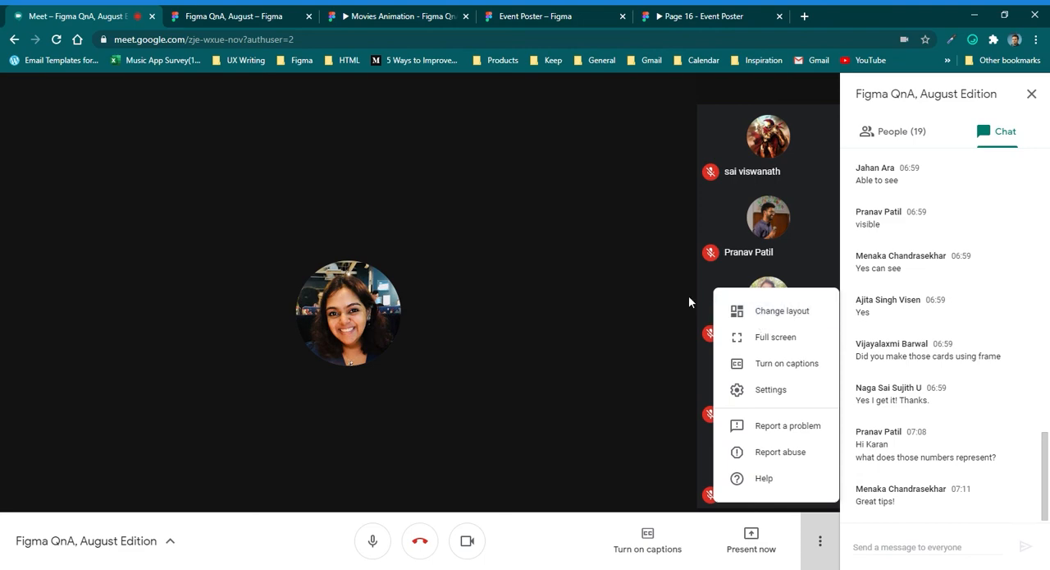
click(503, 324)
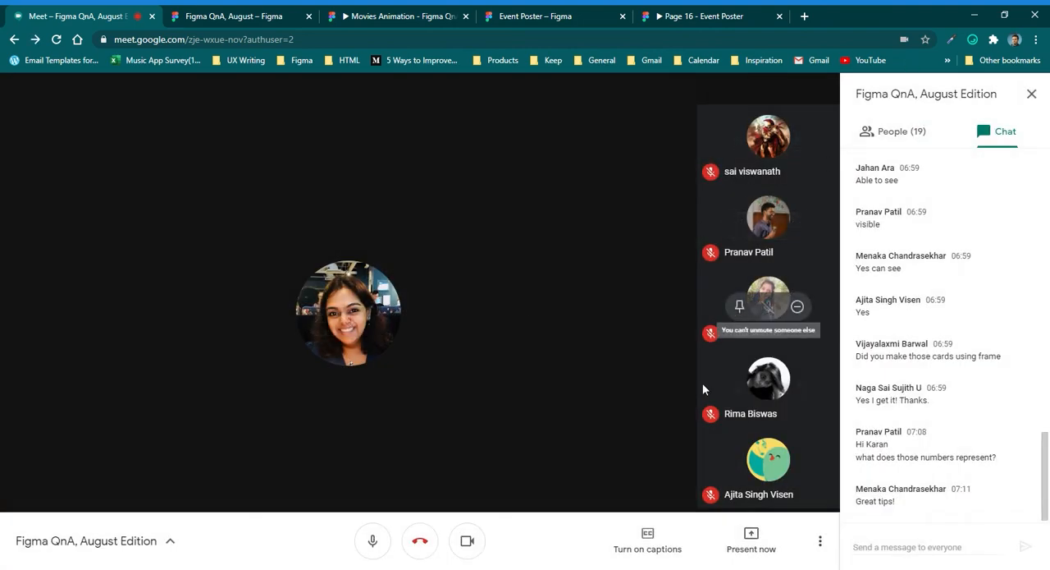
click(820, 540)
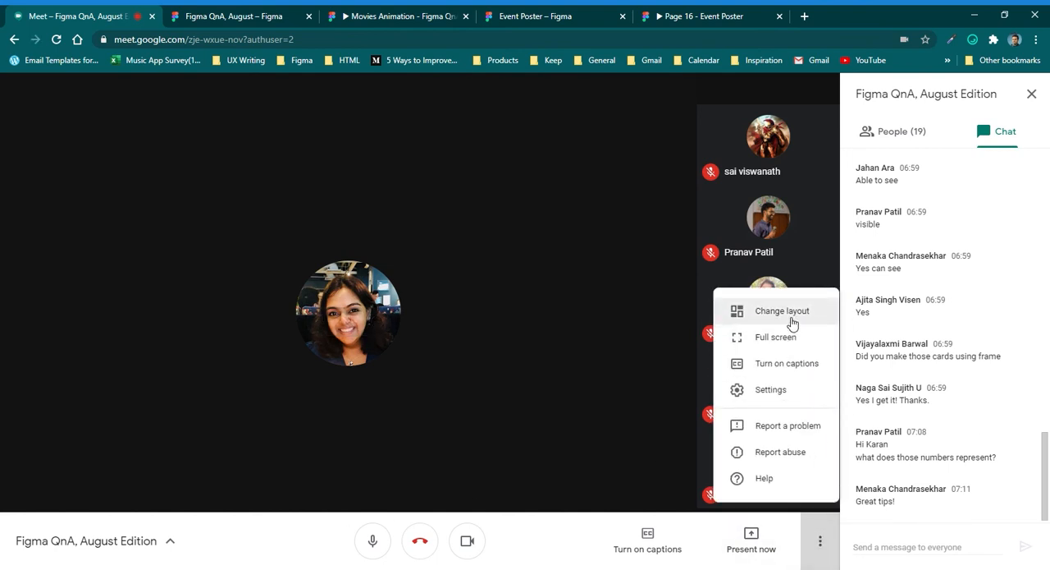
click(1037, 104)
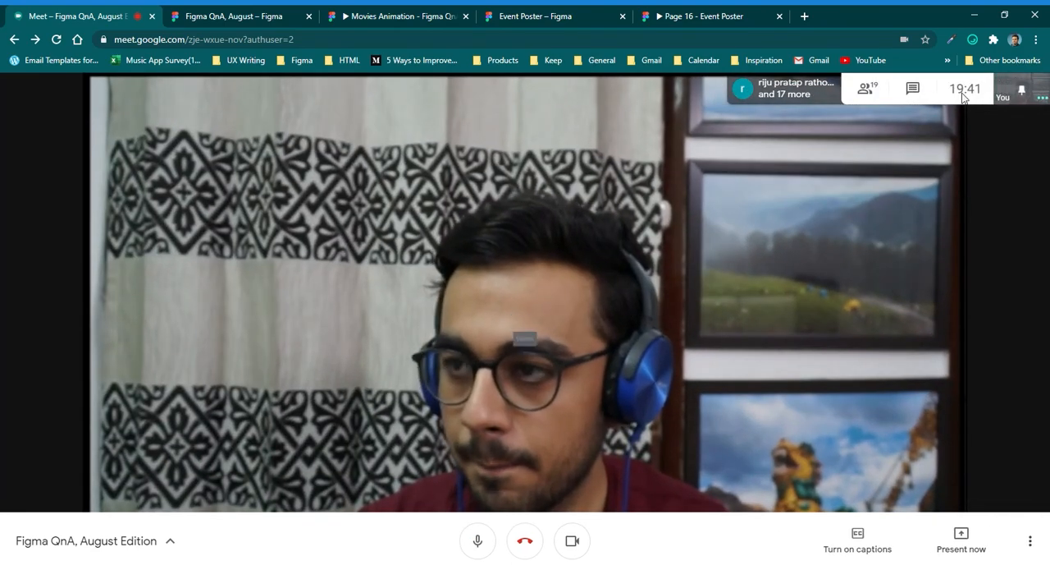
click(912, 88)
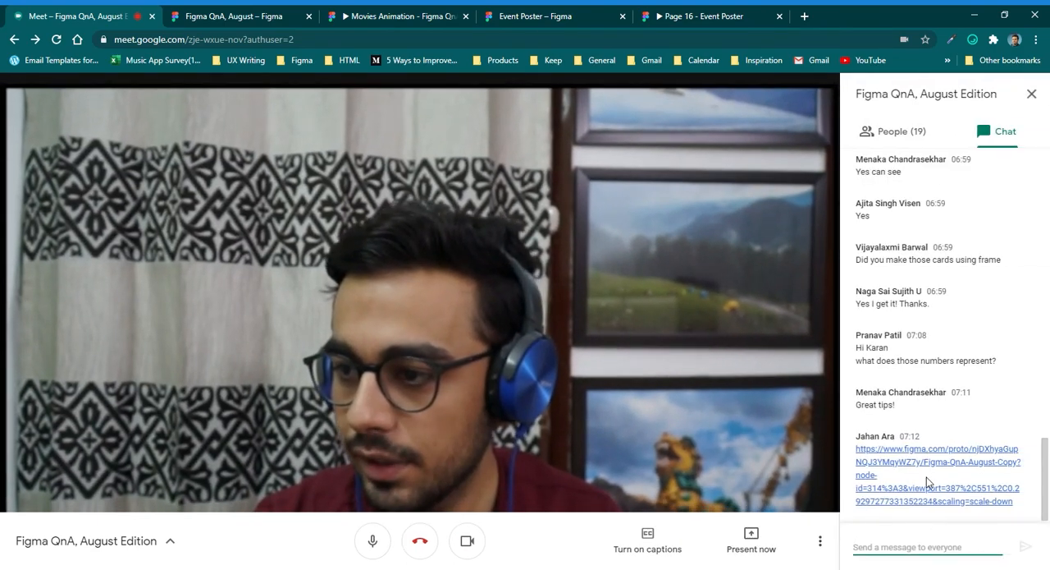
Start presenting the entire screen in the Google Meet call.
click(751, 542)
click(764, 438)
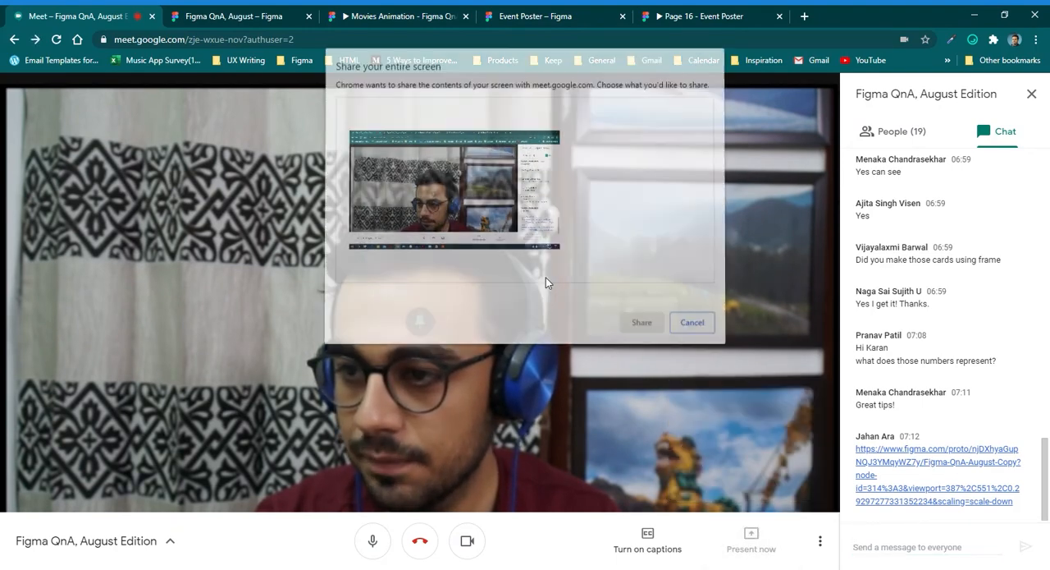
double_click(465, 208)
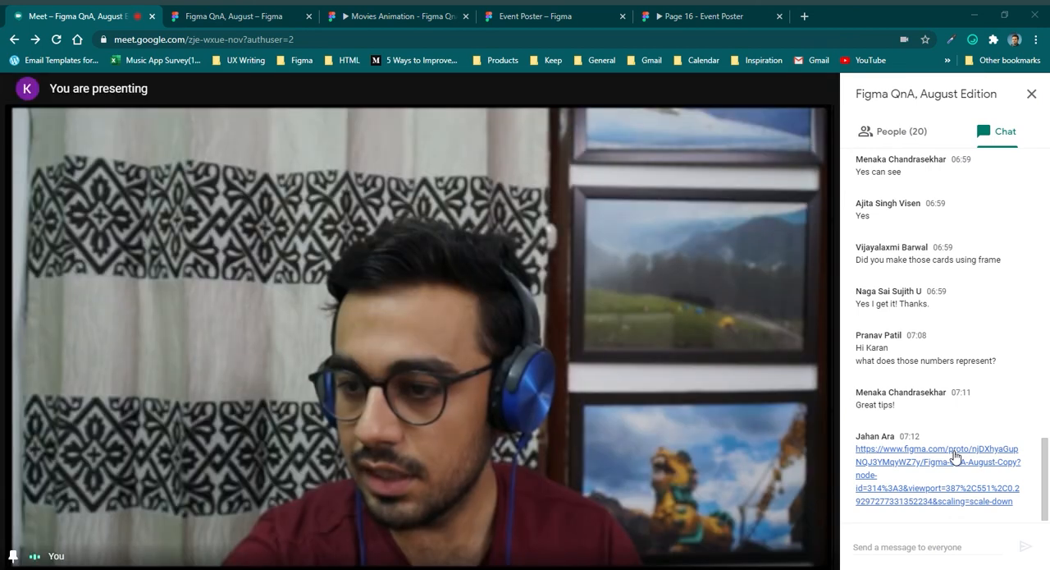
Open the Figma prototype link shared in the meeting chat and test its poster carousel and Baby Driver poster expansion.
click(955, 456)
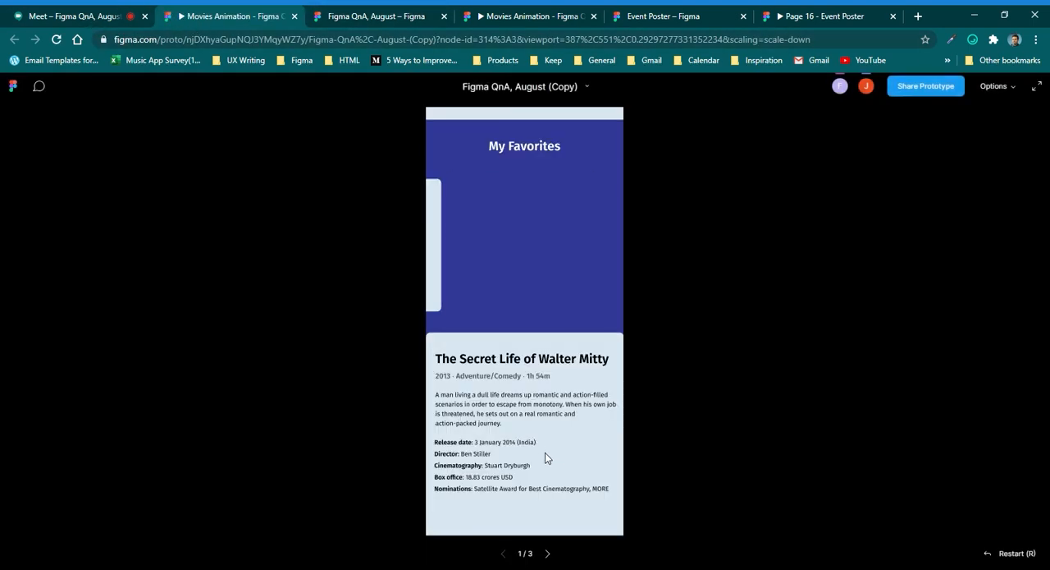
click(615, 259)
click(433, 236)
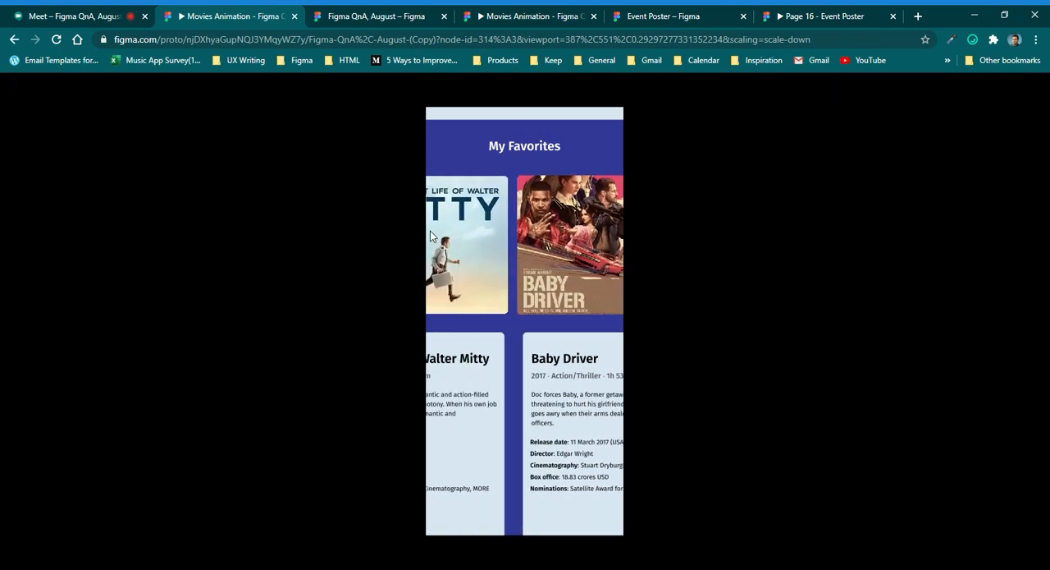
click(617, 244)
click(518, 261)
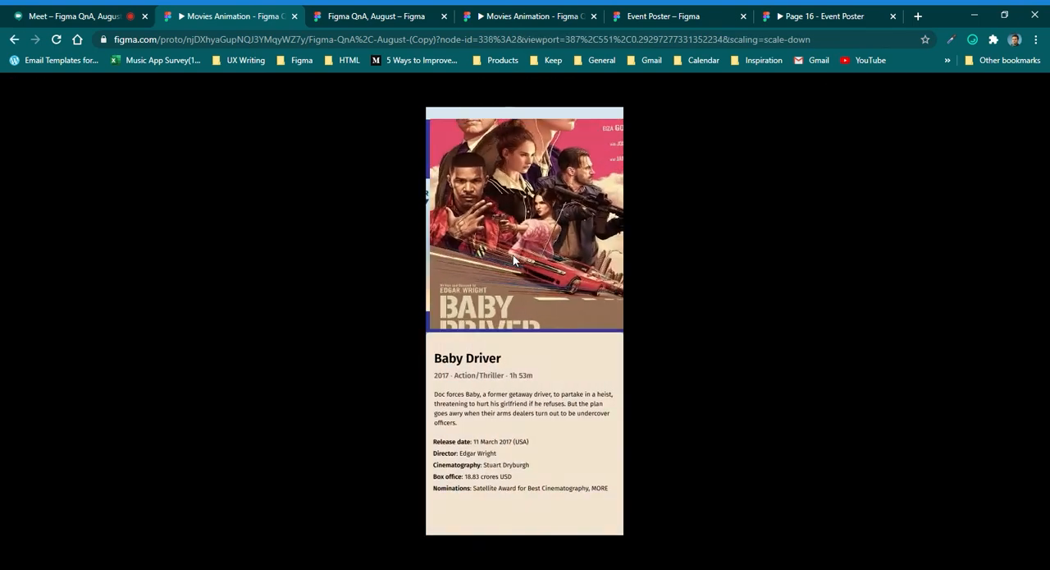
click(431, 265)
click(614, 249)
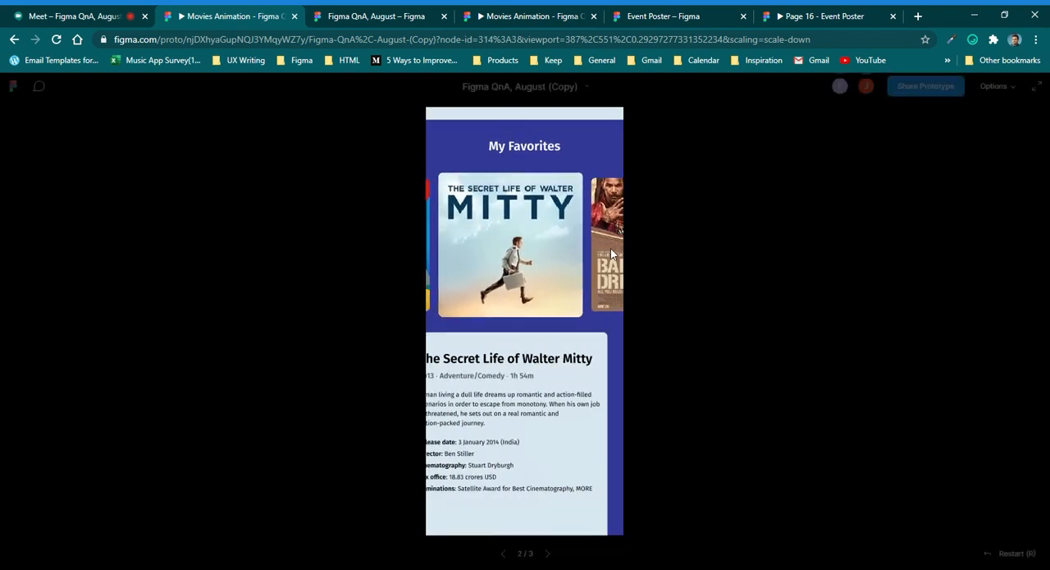
click(499, 273)
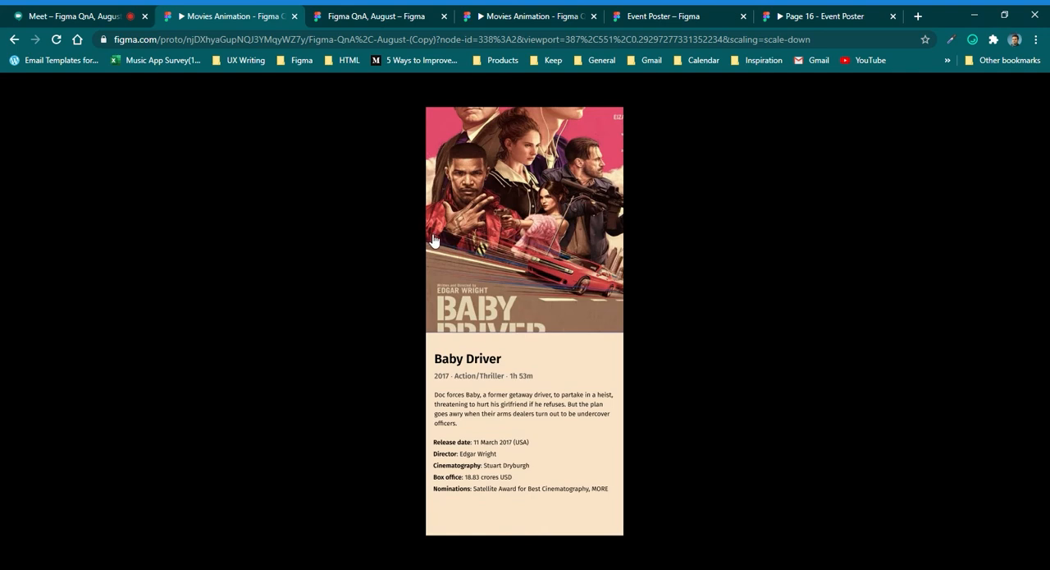
click(526, 228)
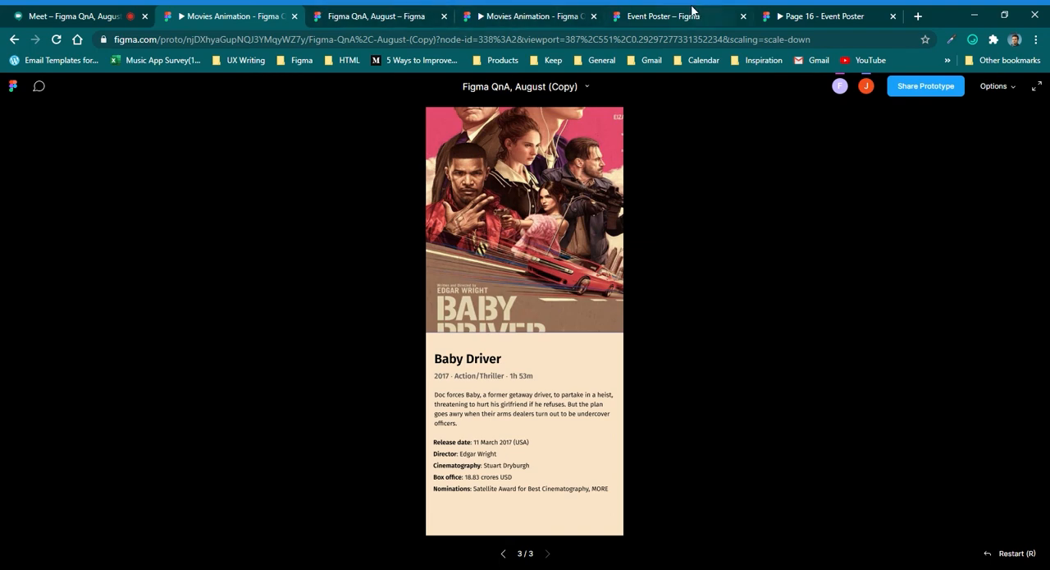
Return to the Google Meet call and look through the chat messages for further questions.
click(127, 11)
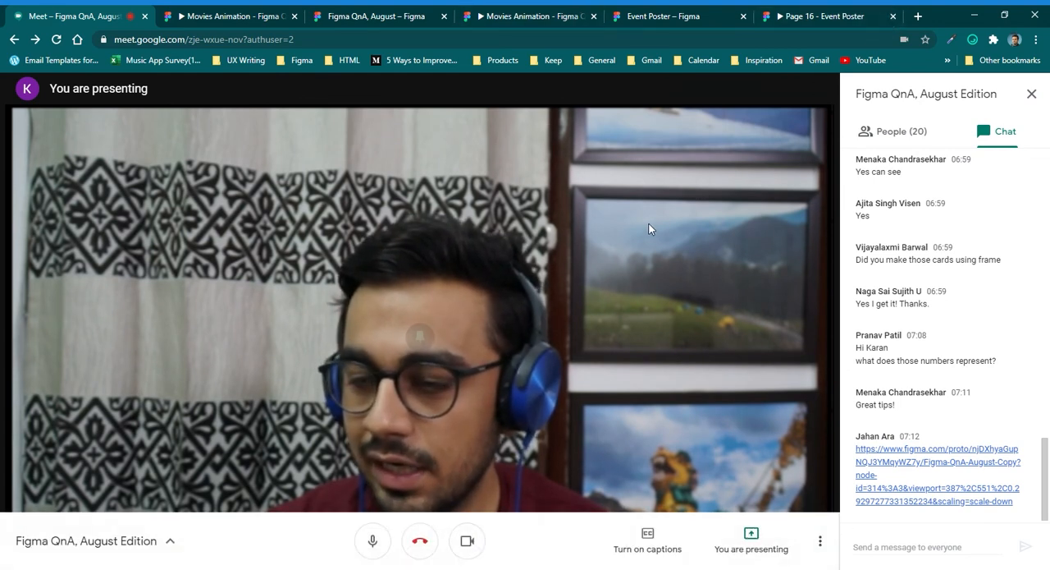
click(923, 551)
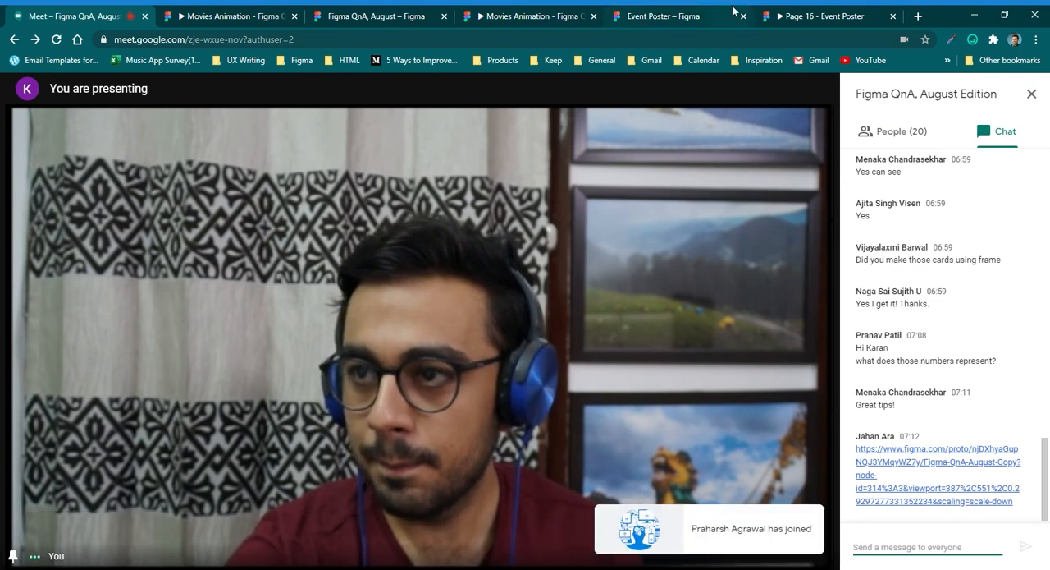
scroll(970, 270, up, 5)
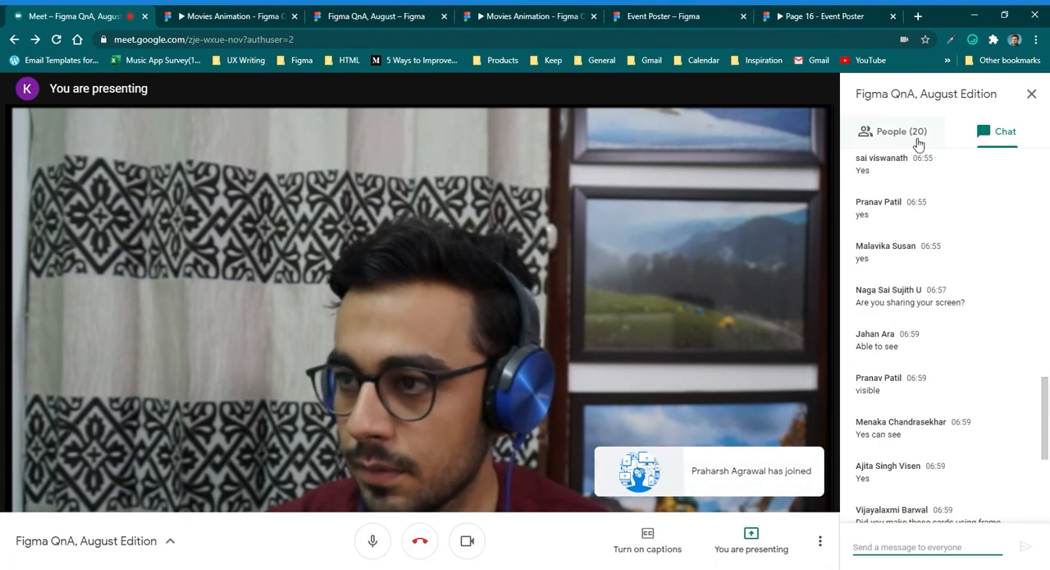
scroll(907, 371, down, 5)
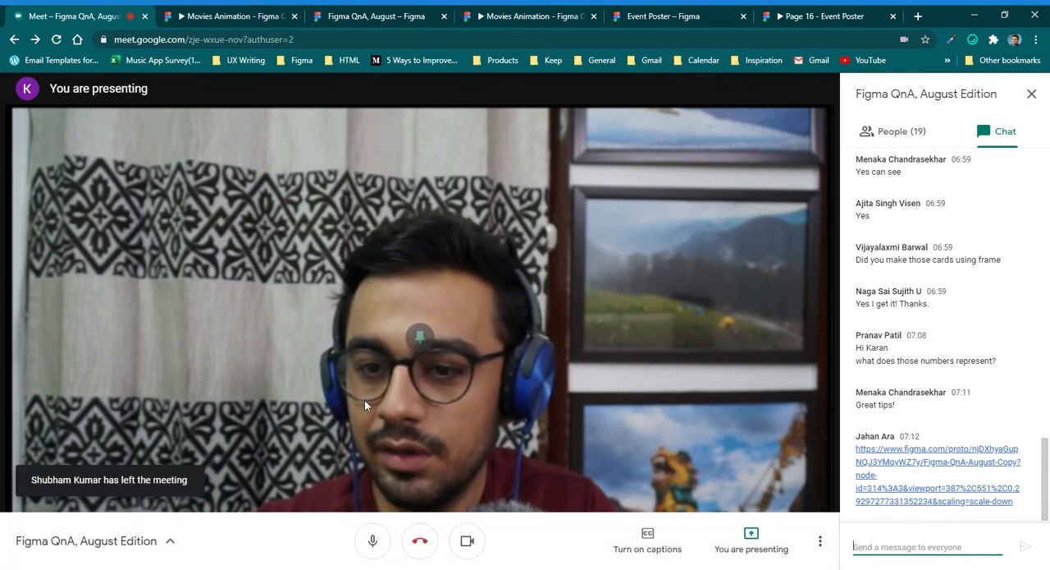
In the Figma QnA, August design file, set the prototype background to pink E24B6C by sampling the colour from the canvas.
click(267, 12)
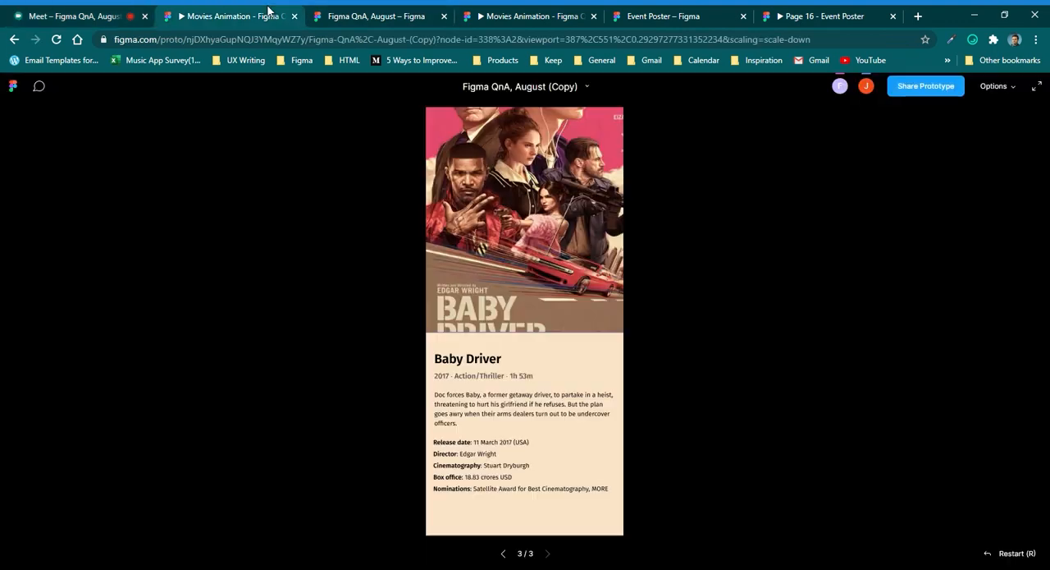
click(355, 12)
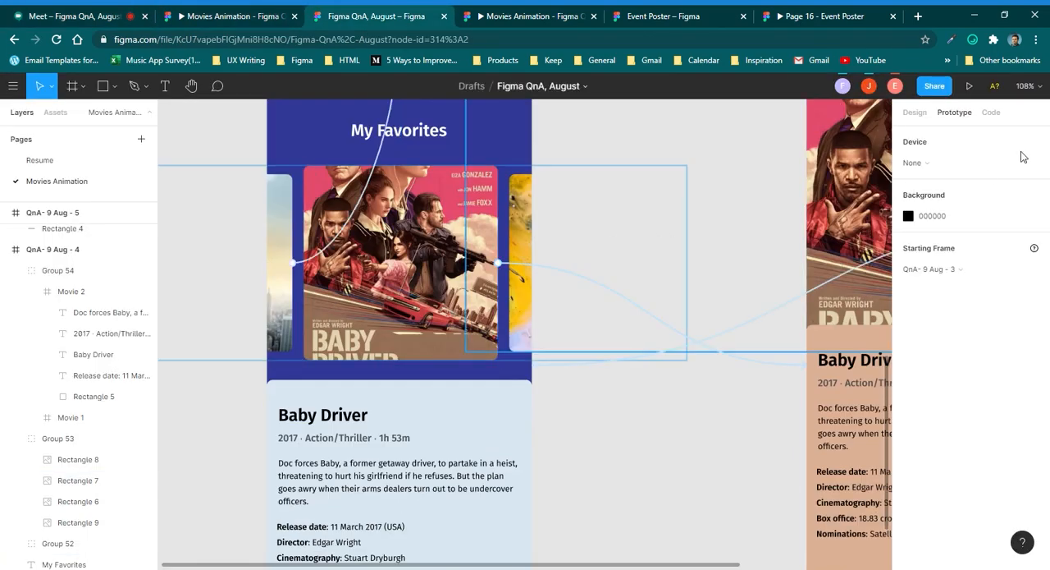
click(908, 216)
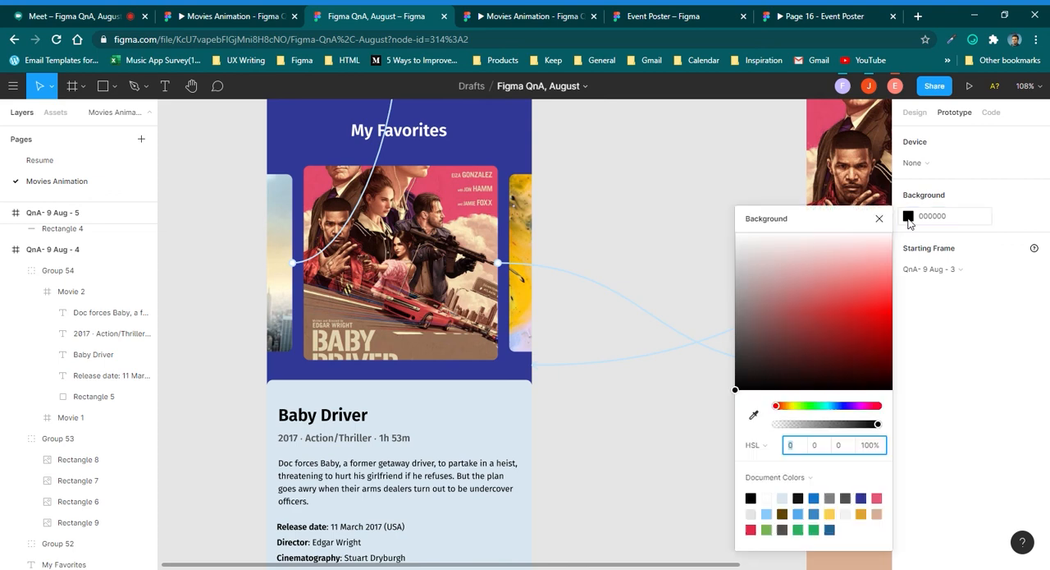
click(753, 414)
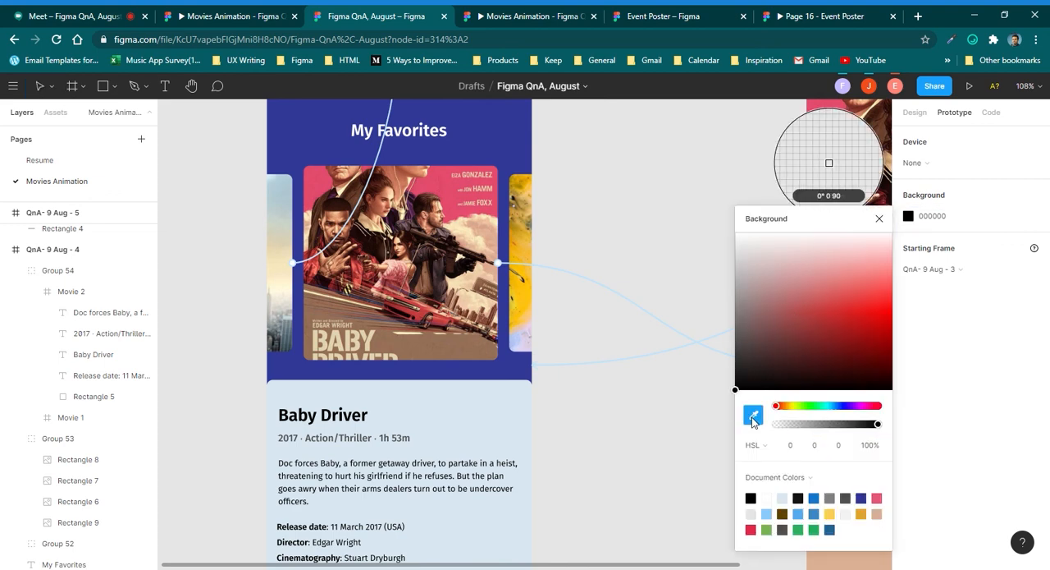
click(829, 162)
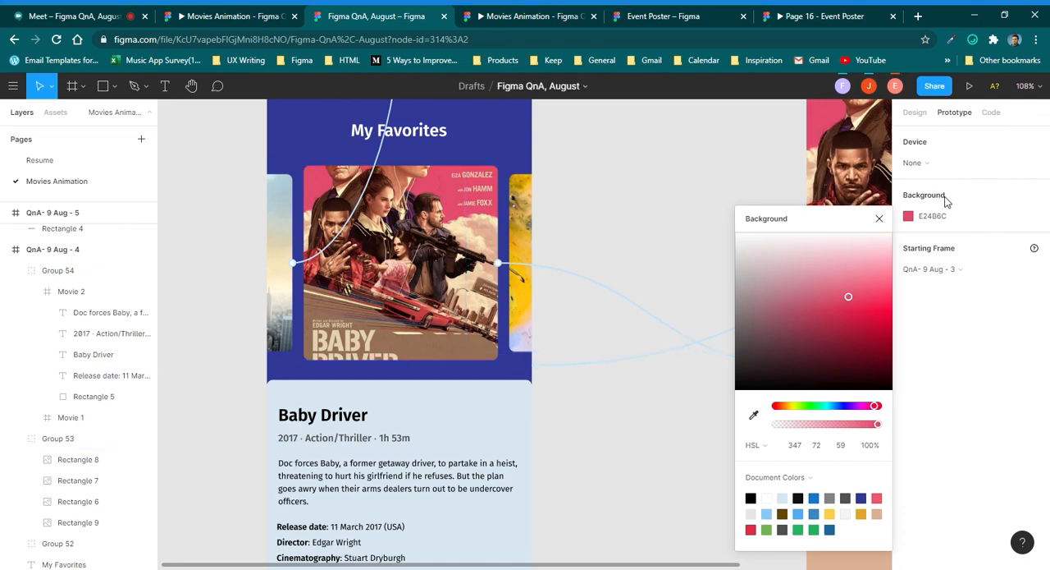
click(879, 219)
Check the background colour in the Movies Animation prototype, move the carousel to the Walter Mitty poster, and return to the Meet call.
click(545, 17)
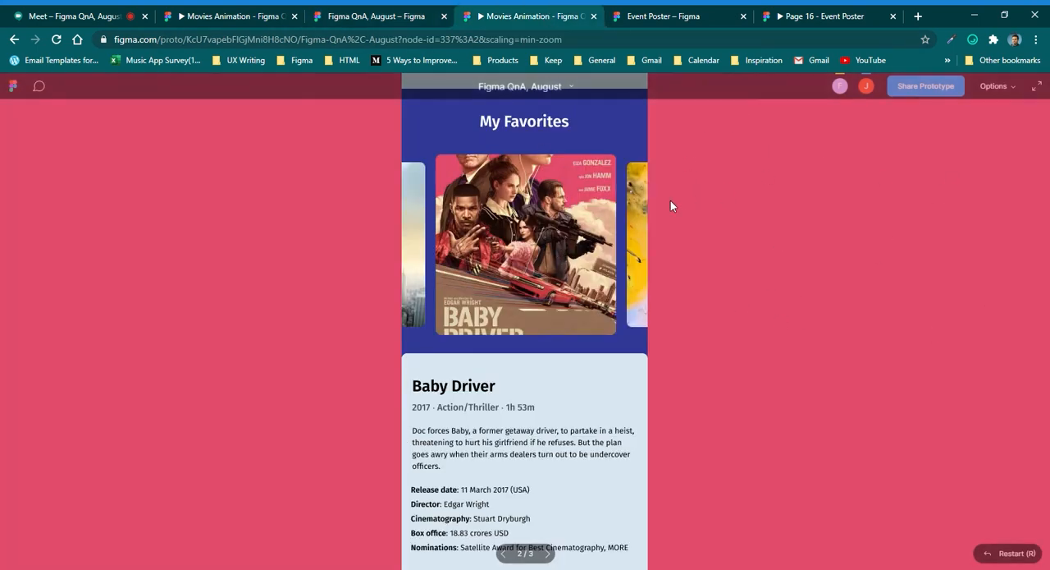
click(516, 219)
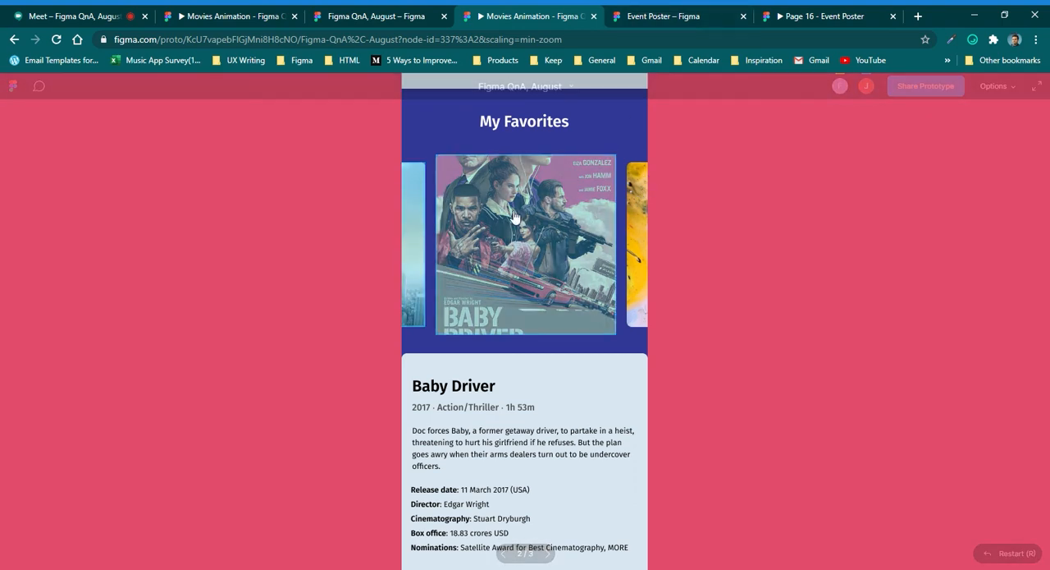
drag(419, 222, 533, 273)
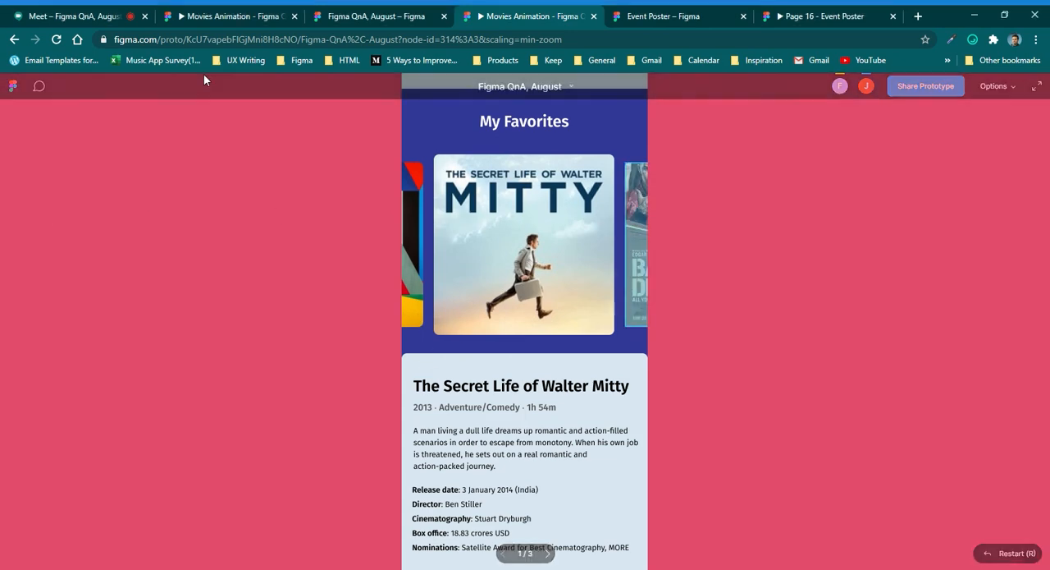
click(98, 15)
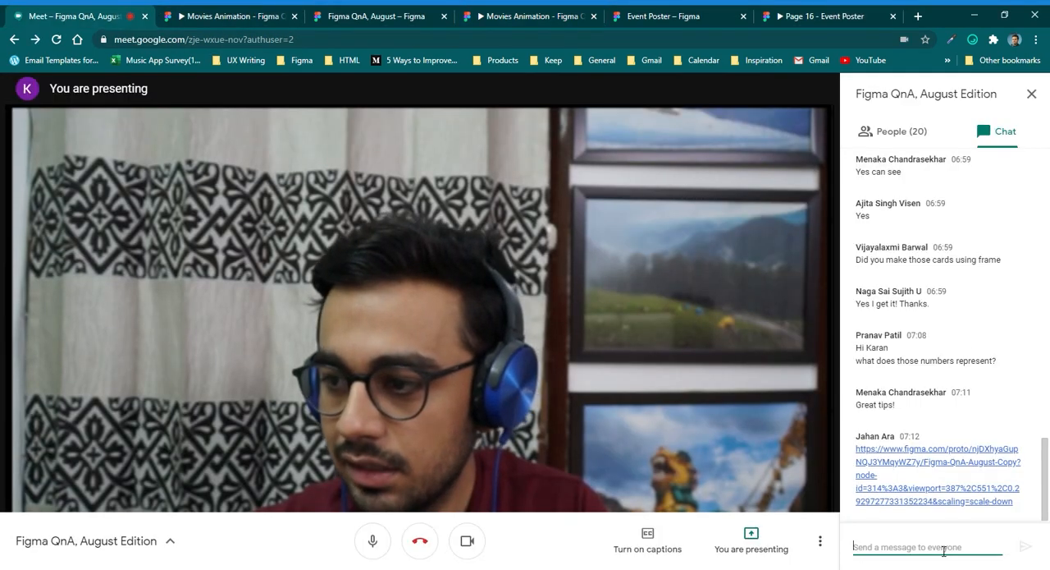